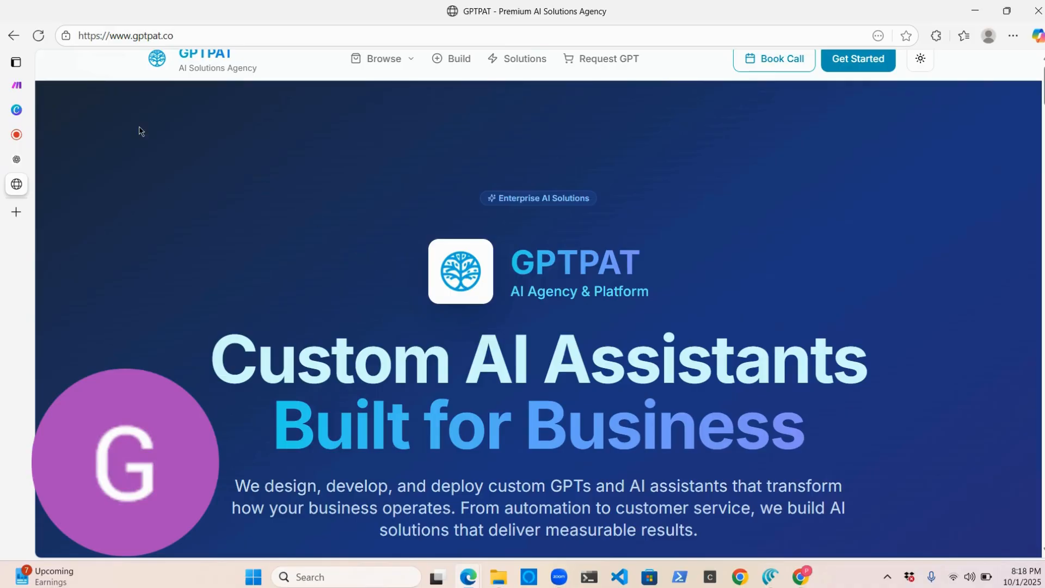
{"action": "mouse_move", "coordinate": [27, 104]}
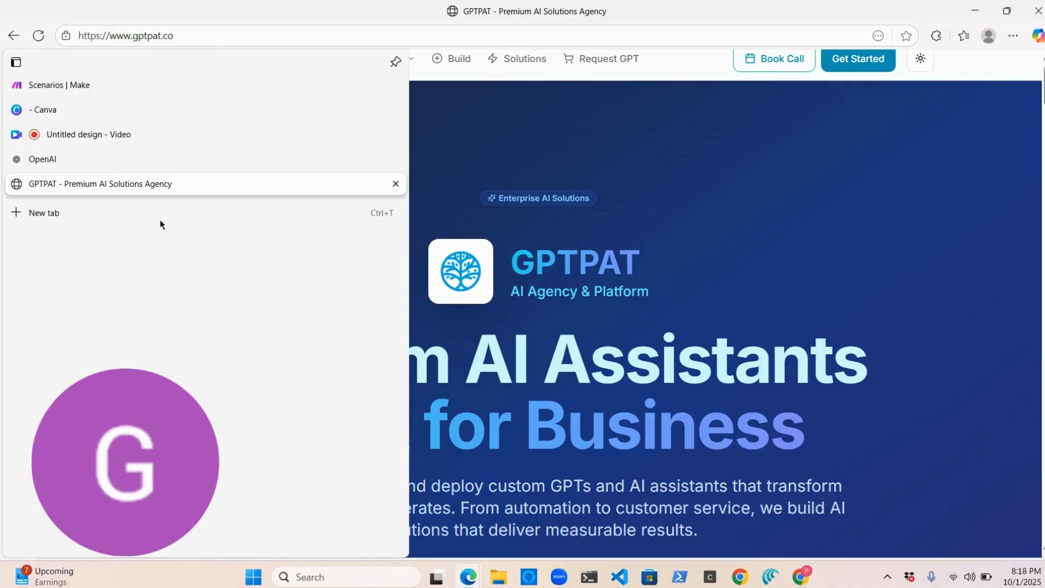
{"action": "left_click", "coordinate": [204, 162]}
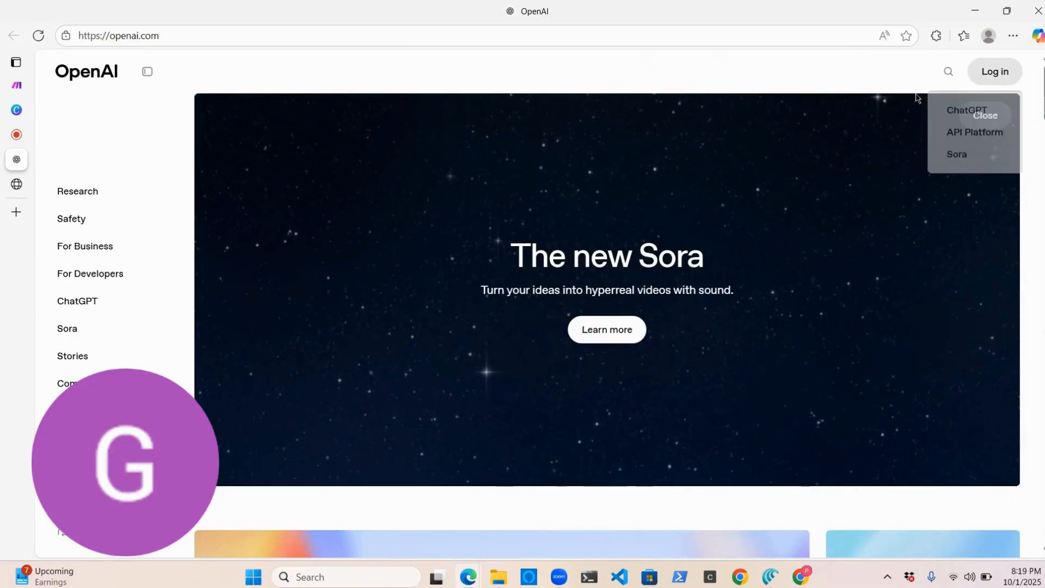
{"action": "left_click", "coordinate": [525, 41]}
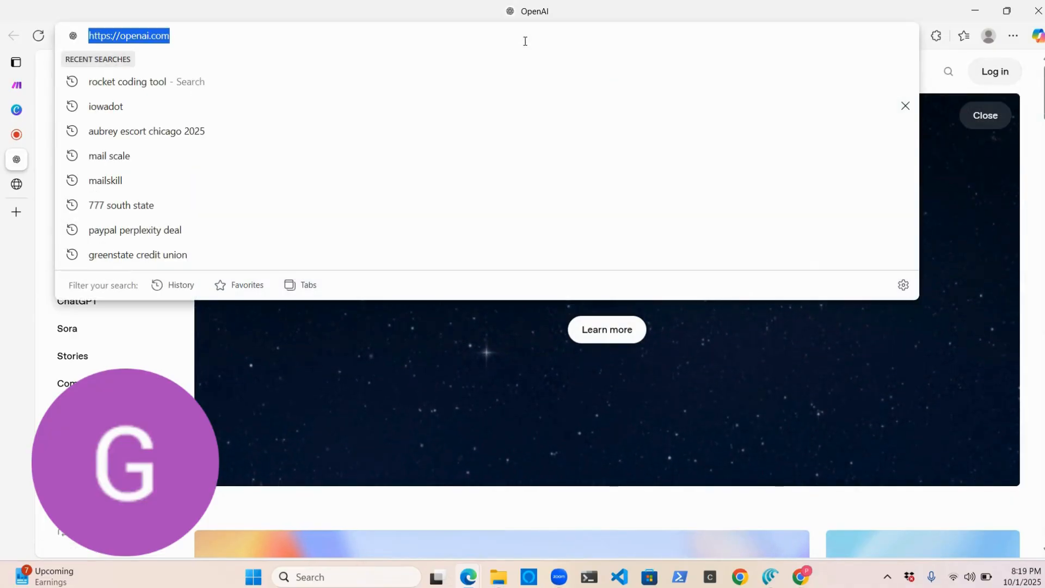
Open ChatGPT in a new browser tab.
{"action": "left_click", "coordinate": [16, 214]}
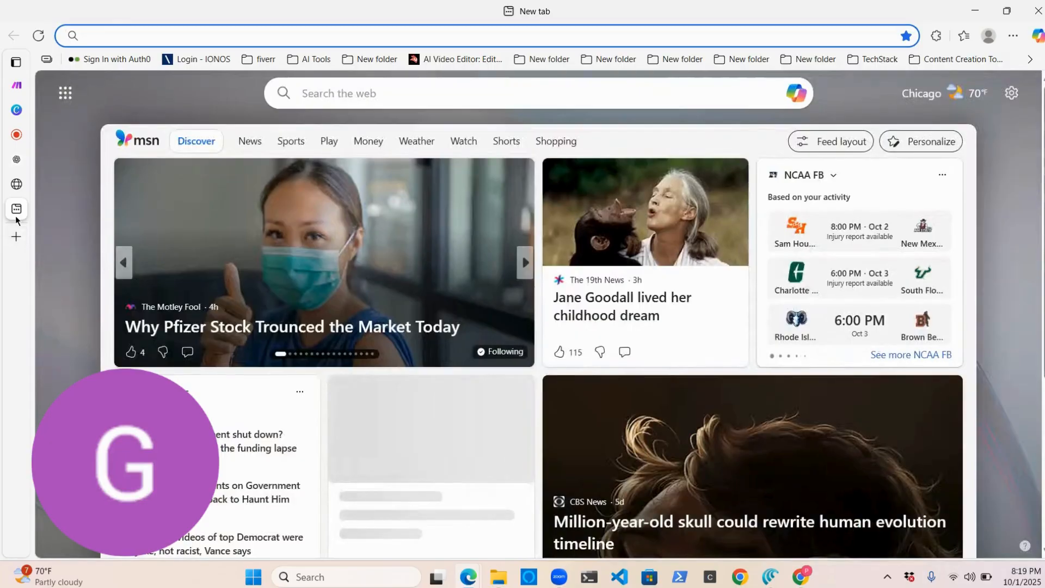
{"action": "type", "text": "ch"}
{"action": "key", "text": "Return"}
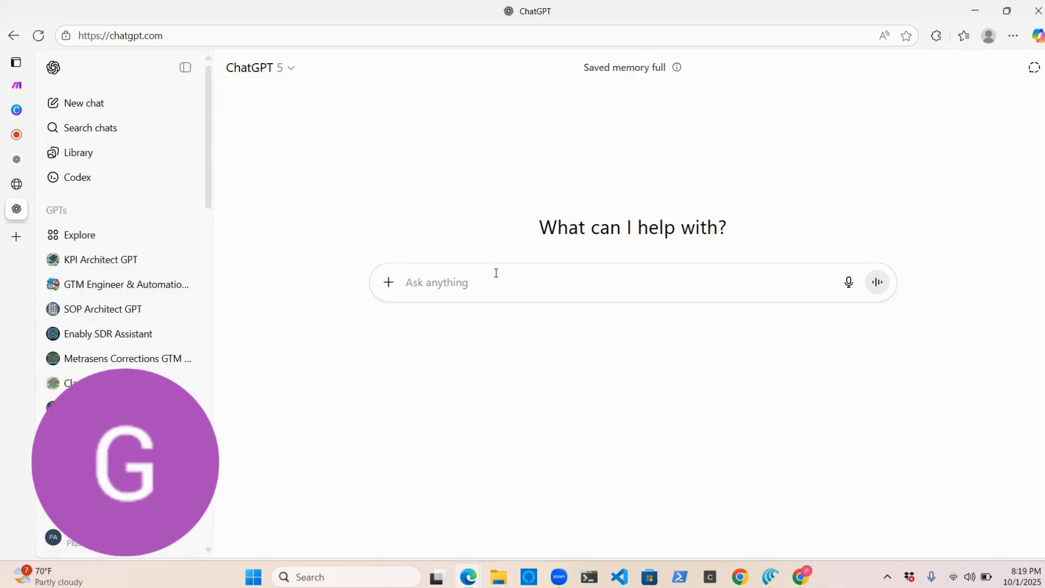
Write a prompt to create a spreadsheet for a 1 month content calendar (30 days, posting every day), with columns for title, description, category.
{"action": "type", "text": "creat"}
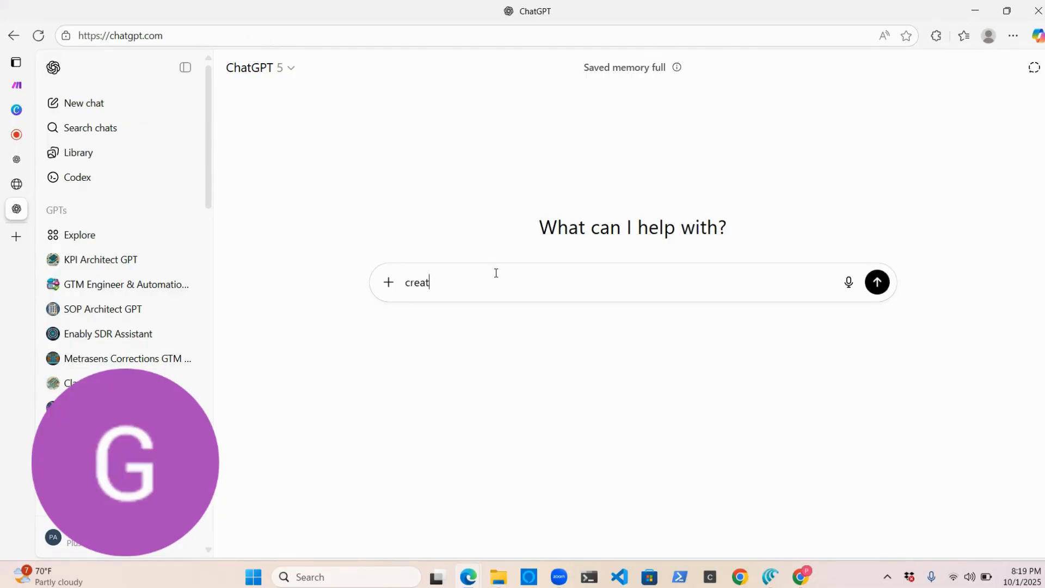
{"action": "type", "text": "e a spreadsheet, for a 1 month "}
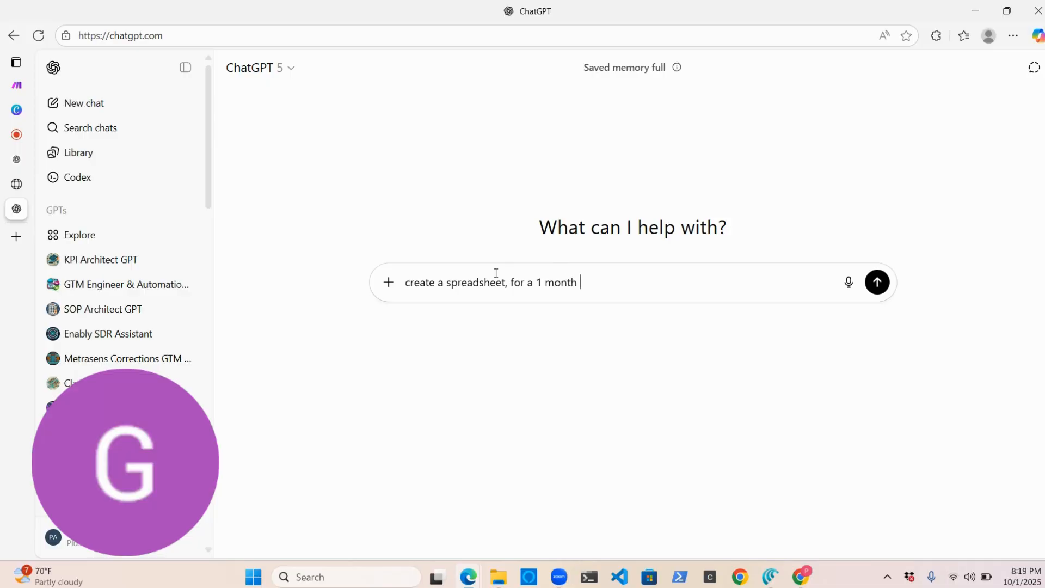
{"action": "type", "text": "content calendar (30 day"}
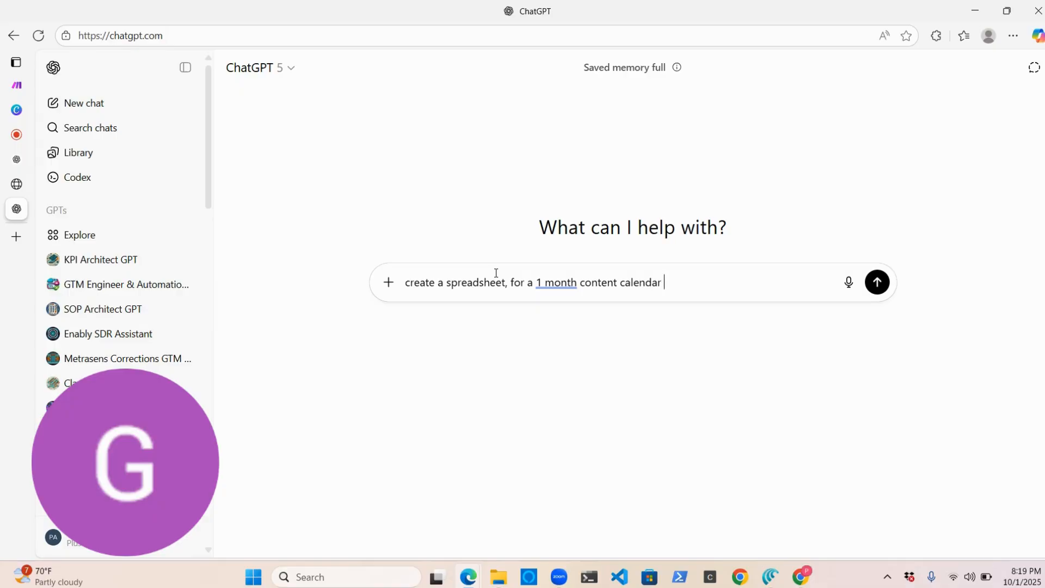
{"action": "type", "text": "s, posting every day), with "}
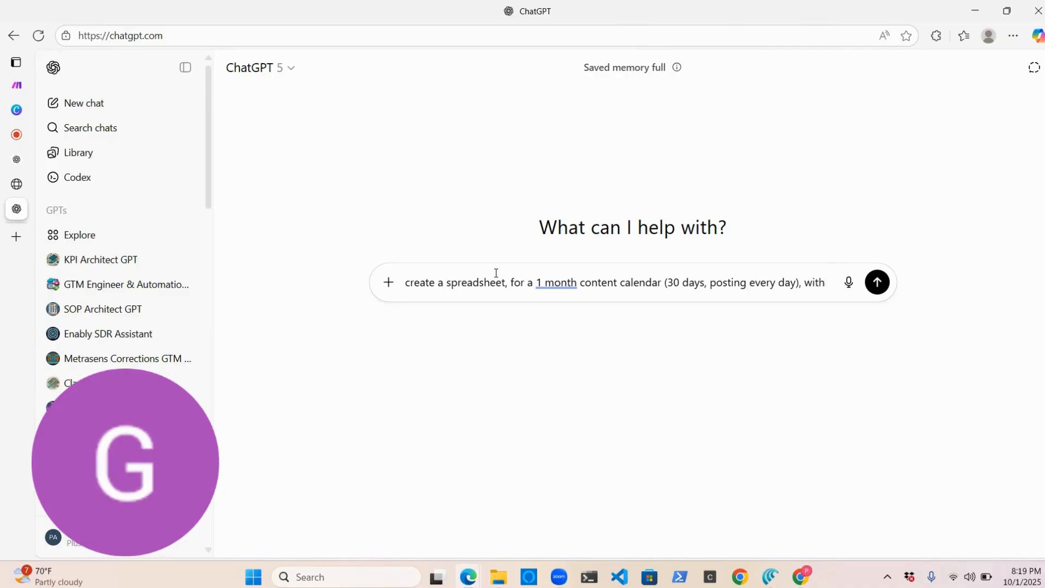
{"action": "type", "text": "columns for "}
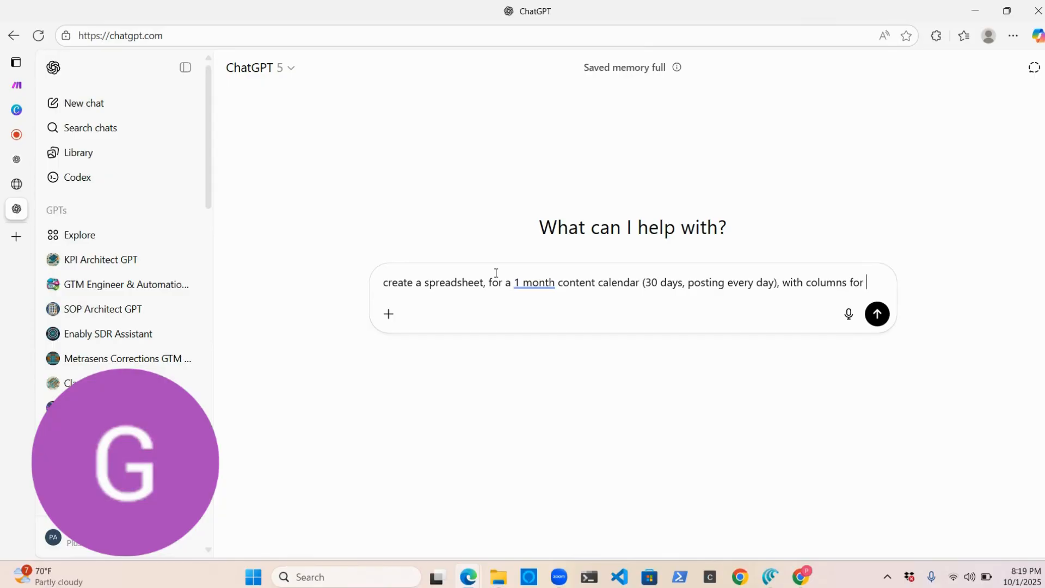
{"action": "type", "text": "title, "}
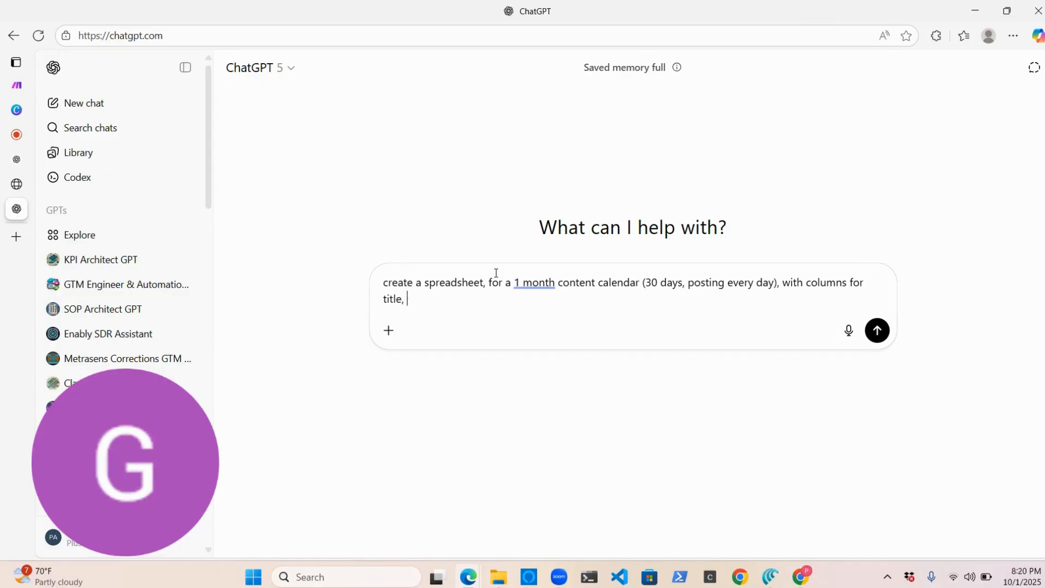
{"action": "type", "text": "description, category,"}
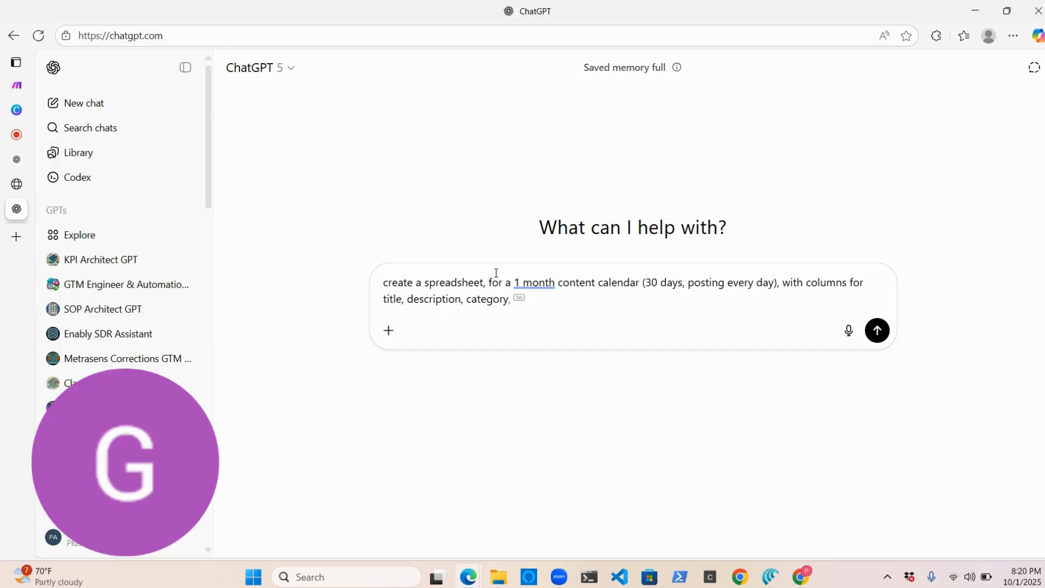
{"action": "key", "text": "BackSpace"}
{"action": "key", "text": "BackSpace"}
{"action": "type", "text": "."}
{"action": "type", "text": "look up www.gptpat.c"}
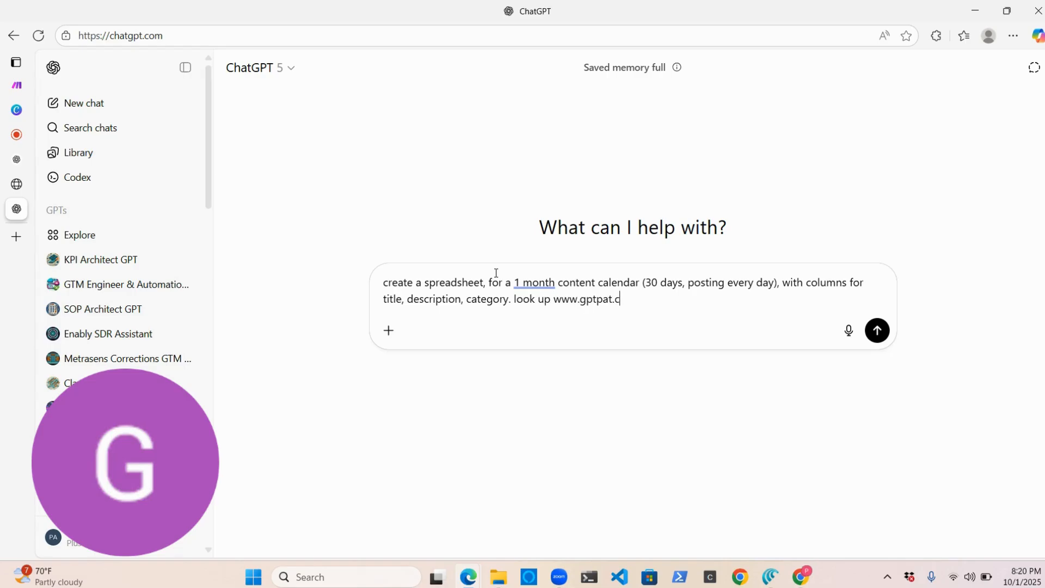
{"action": "type", "text": "o and  understand my busin"}
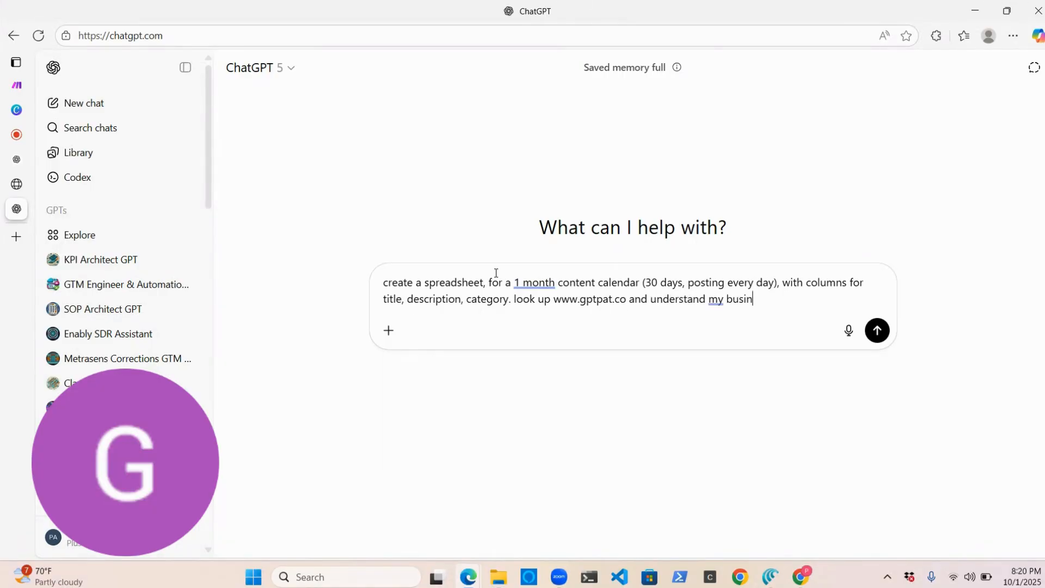
{"action": "type", "text": "ess and platform *you can check o"}
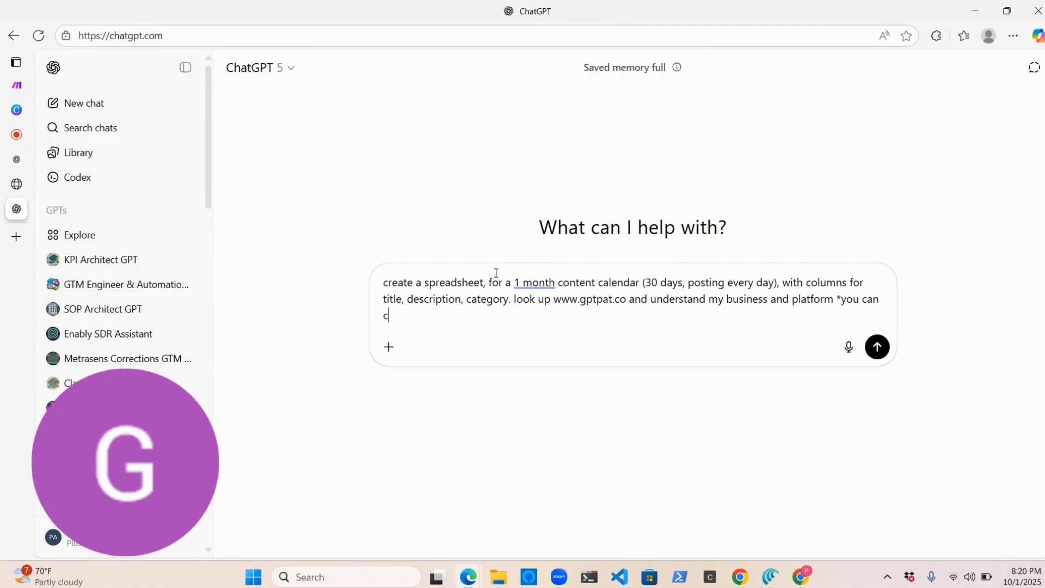
{"action": "type", "text": "ut my nes"}
{"action": "key", "text": "BackSpace"}
{"action": "type", "text": "wsletter bit.ly/"}
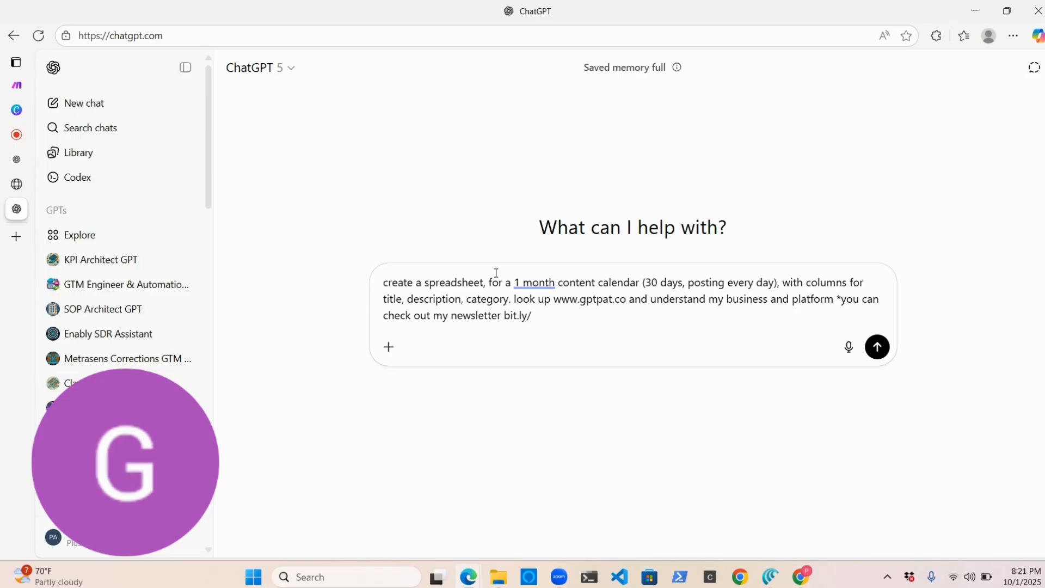
{"action": "type", "text": "LiveBuildAI as well ai"}
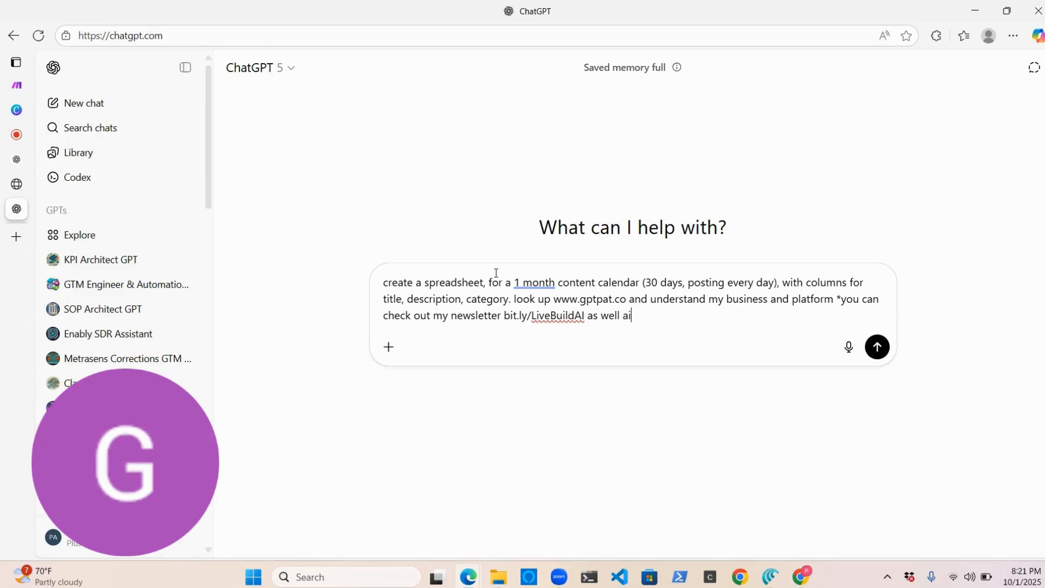
{"action": "key", "text": "BackSpace"}
{"action": "key", "text": "BackSpace"}
{"action": "type", "text": "if that helps) and generate"}
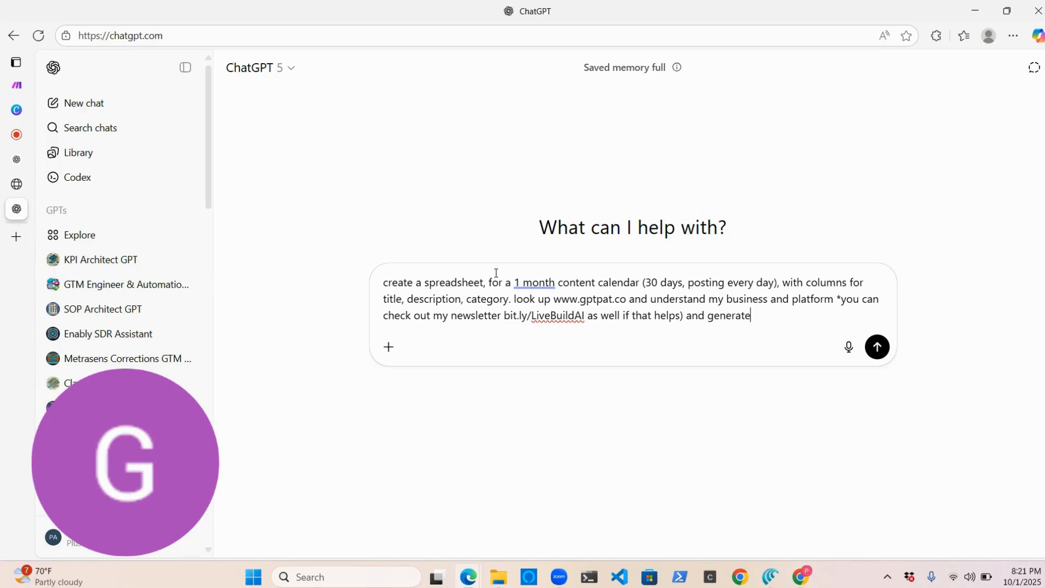
Finish the prompt by requesting content that helps those looking for the services, explains AI and helps them DIY, and submit it.
{"action": "type", "text": " content that might help t"}
{"action": "type", "text": "hose who"}
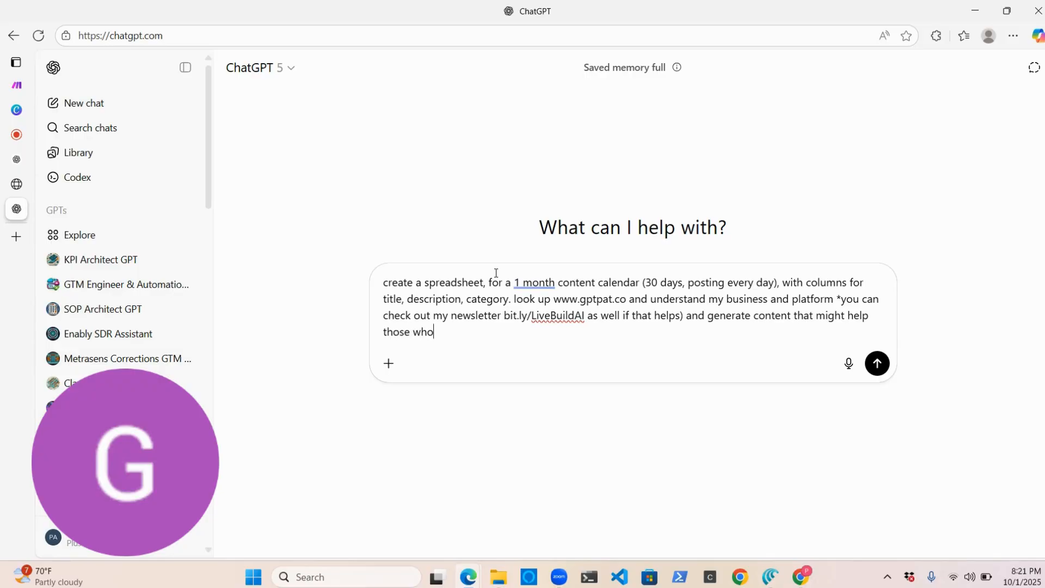
{"action": "type", "text": " are looking for my ser"}
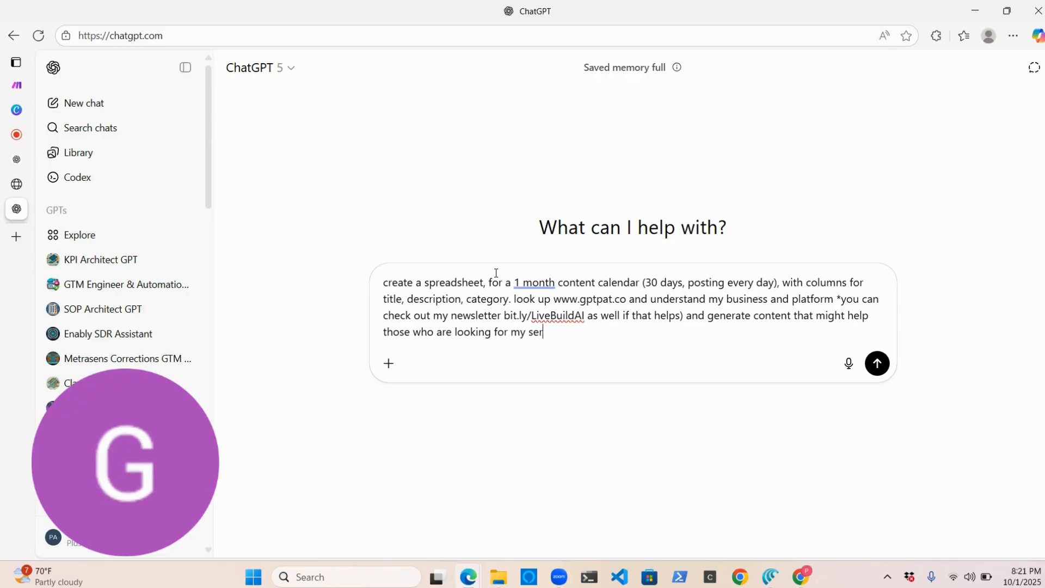
{"action": "type", "text": "vices, get a better understanding of AI "}
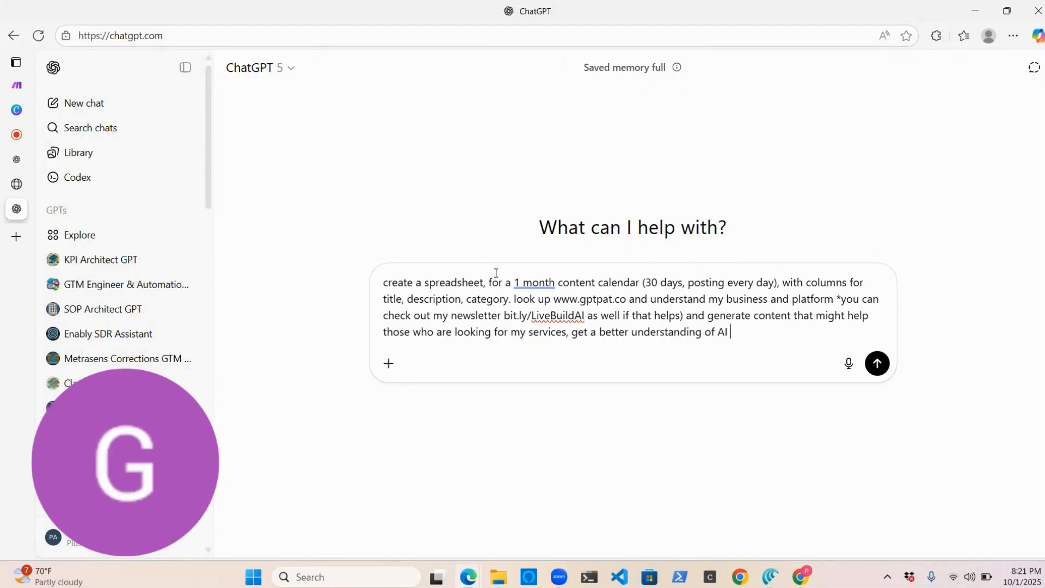
{"action": "type", "text": "and things that can he"}
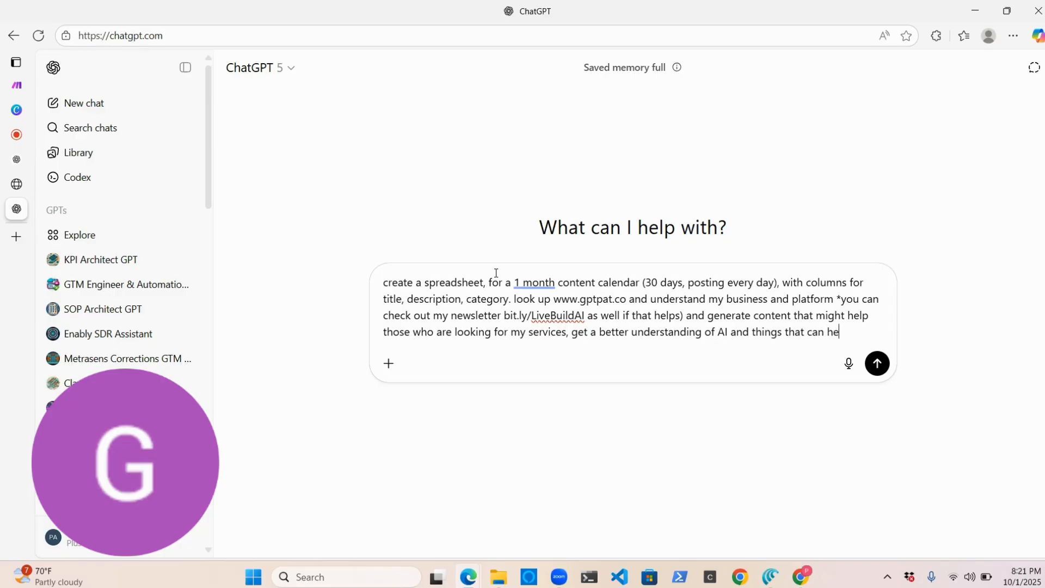
{"action": "type", "text": "lp them DIY"}
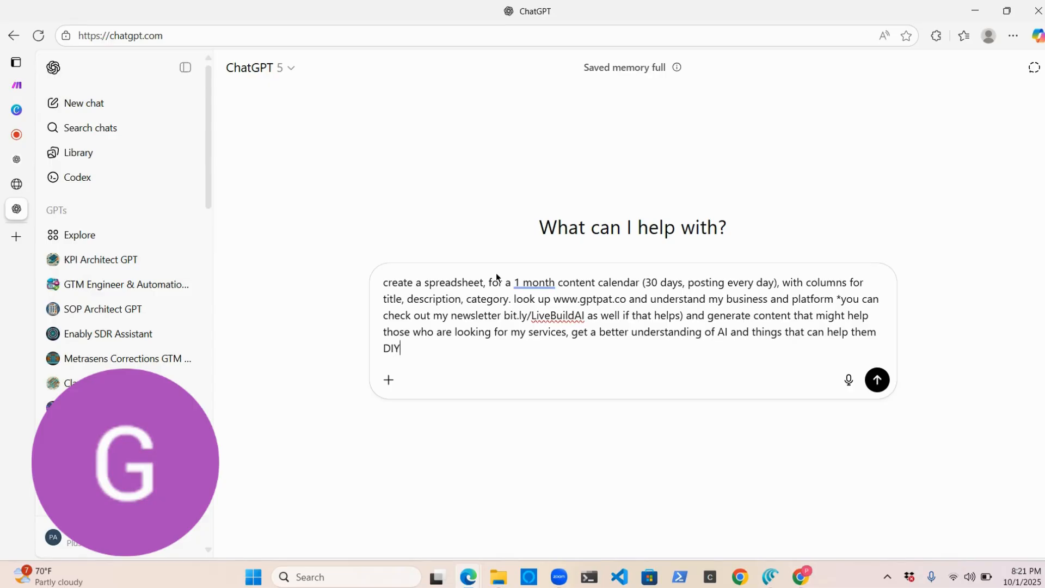
{"action": "key", "text": "Return"}
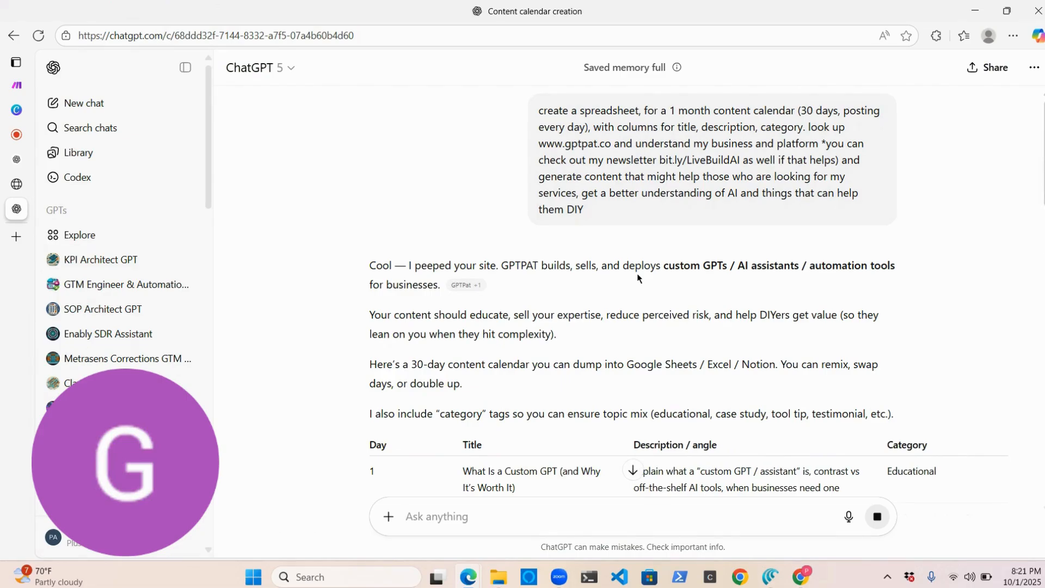
Look through the generated 30-day content calendar and copy its table.
{"action": "scroll", "coordinate": [637, 273], "scroll_direction": "down", "scroll_amount": 10}
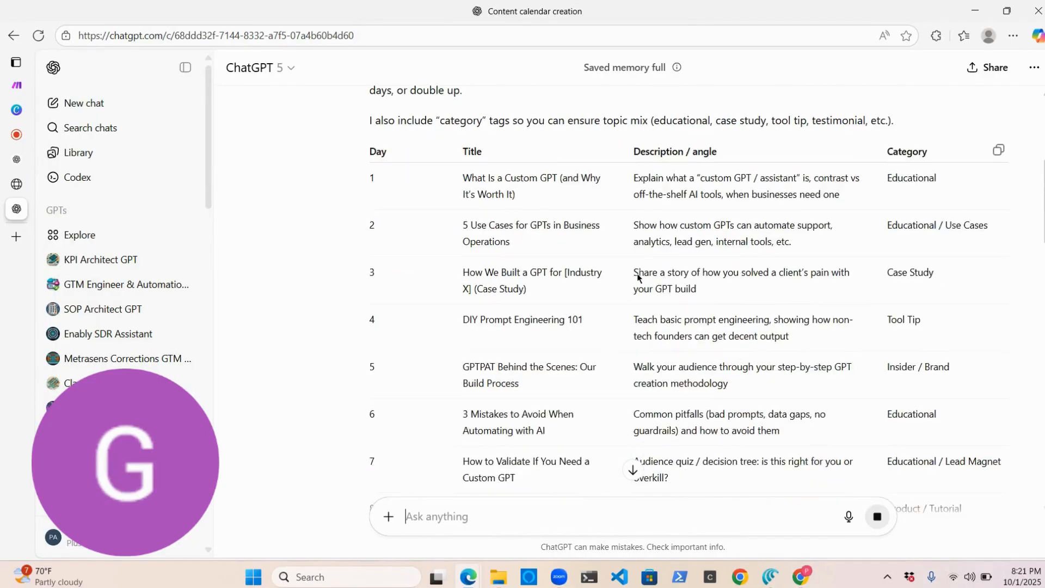
{"action": "scroll", "coordinate": [637, 273], "scroll_direction": "down", "scroll_amount": 19}
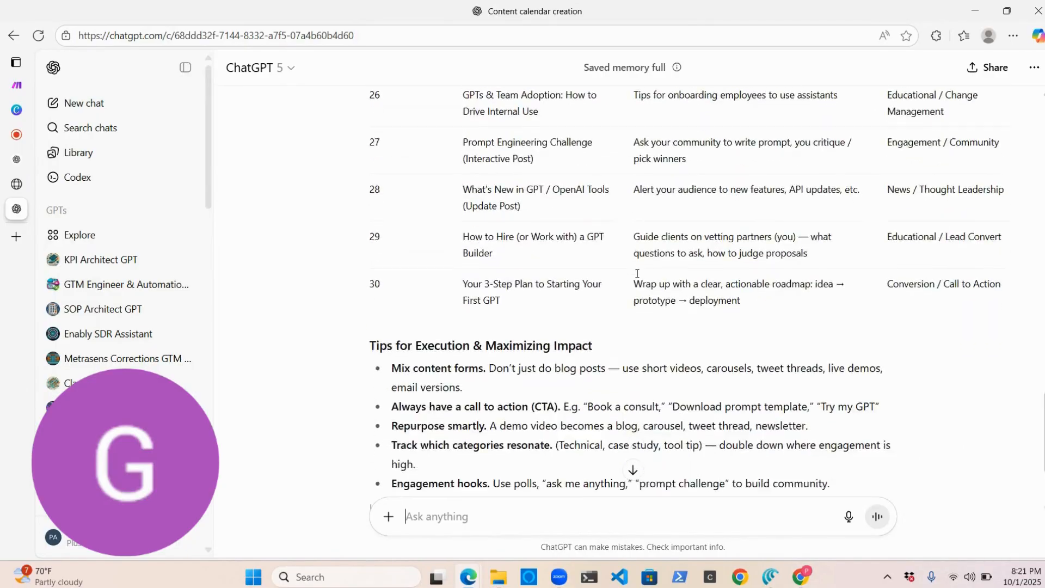
{"action": "scroll", "coordinate": [636, 273], "scroll_direction": "up", "scroll_amount": 20}
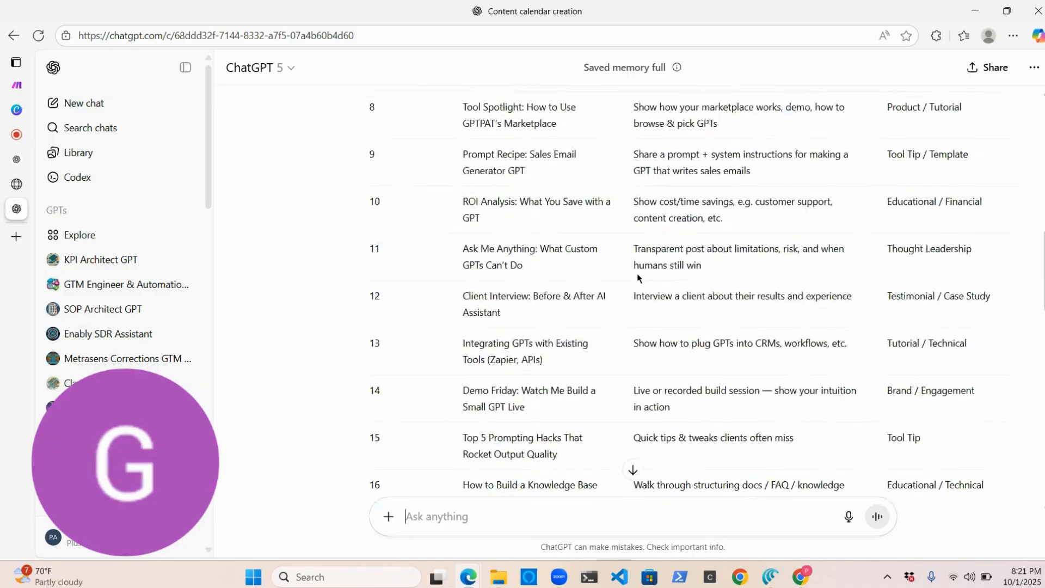
{"action": "scroll", "coordinate": [638, 277], "scroll_direction": "up", "scroll_amount": 2}
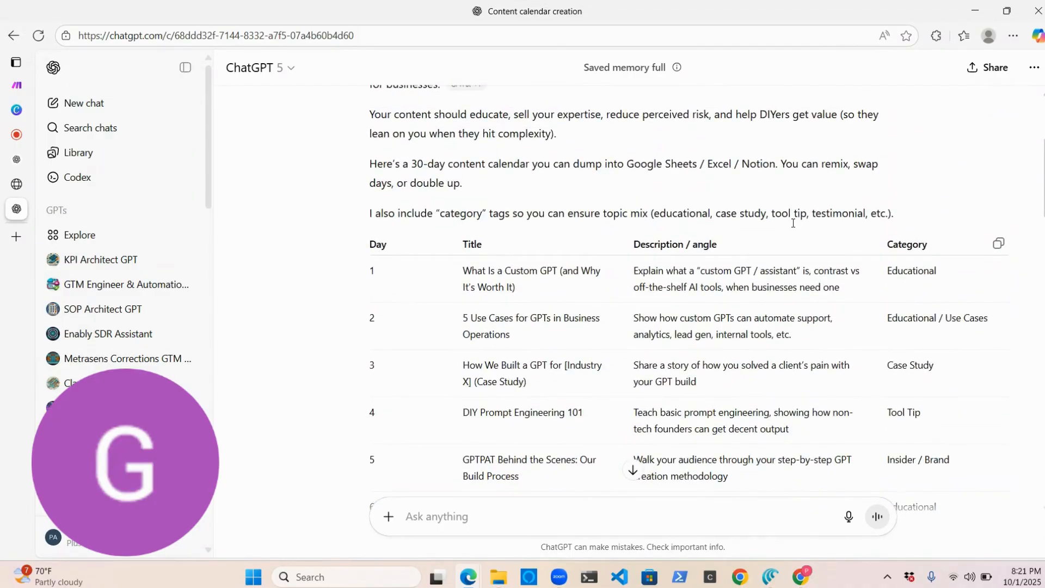
{"action": "left_click", "coordinate": [998, 244]}
Open Google Drive in a new browser tab and switch to the GPTPAT account.
{"action": "left_click", "coordinate": [16, 238]}
{"action": "type", "text": "d"}
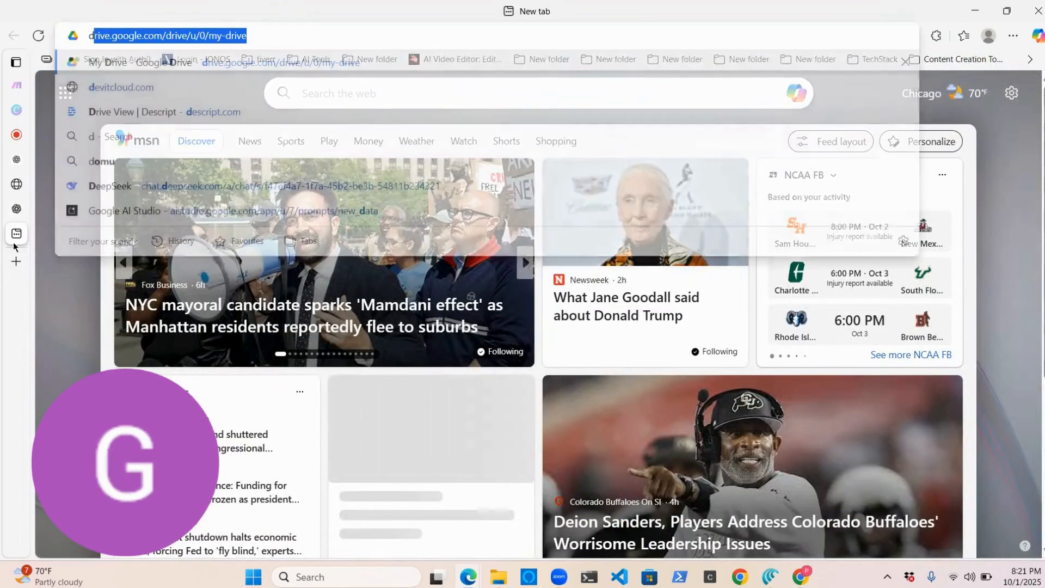
{"action": "key", "text": "Return"}
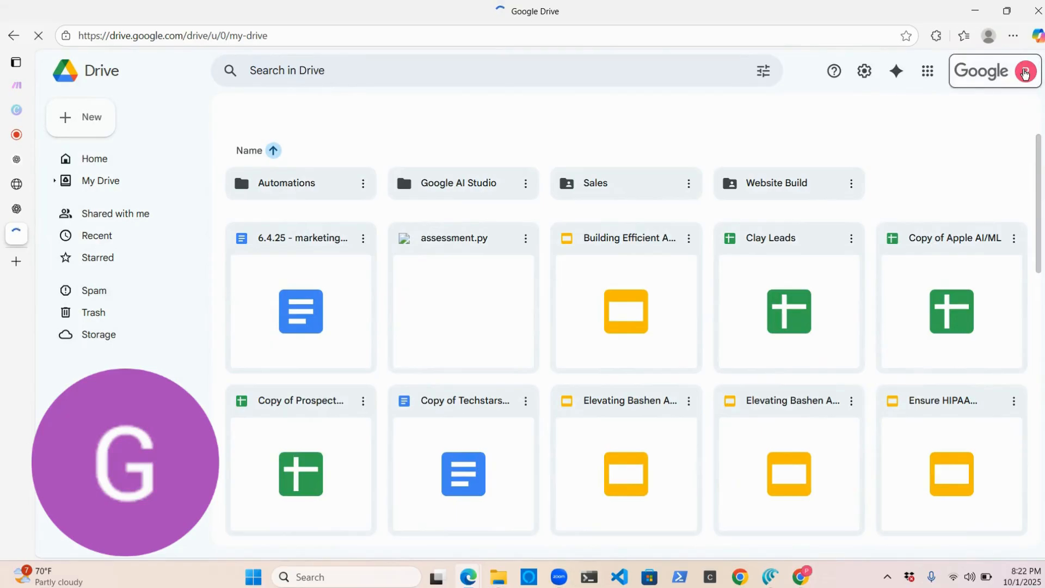
{"action": "left_click", "coordinate": [1024, 73]}
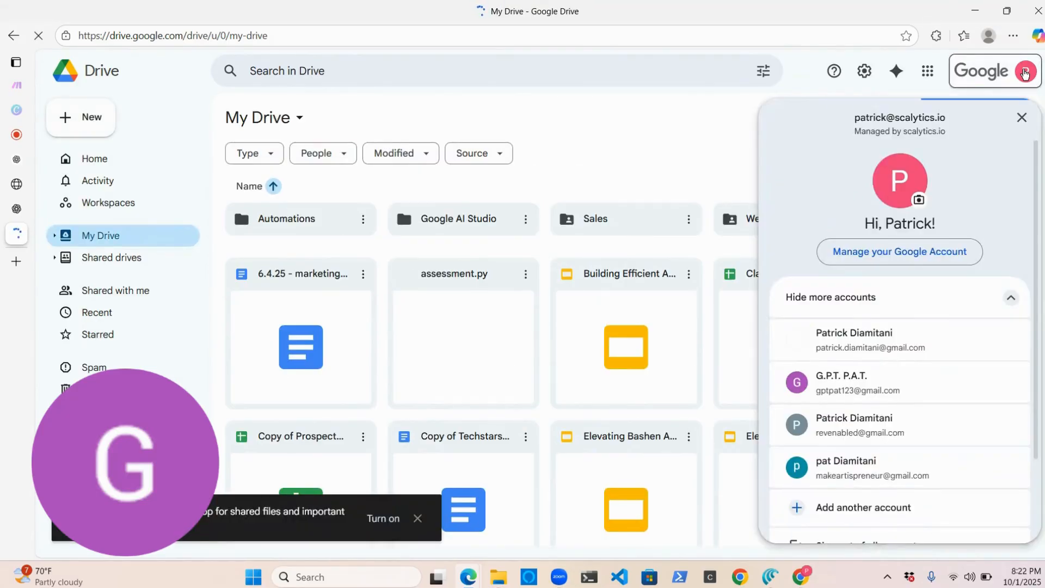
{"action": "left_click", "coordinate": [915, 392]}
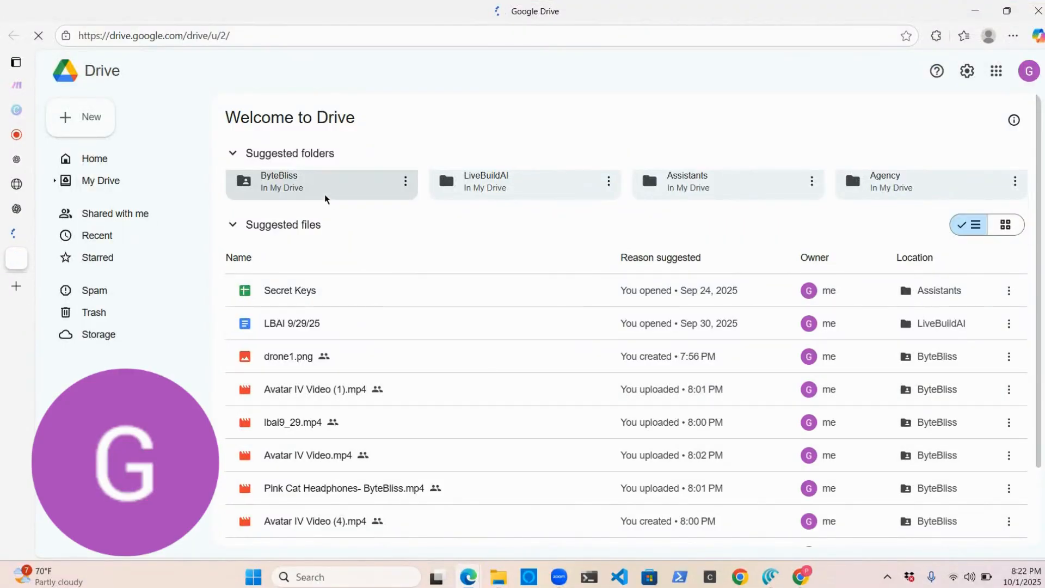
Open the Tutorials folder inside the LiveBuildAI folder.
{"action": "double_click", "coordinate": [502, 184]}
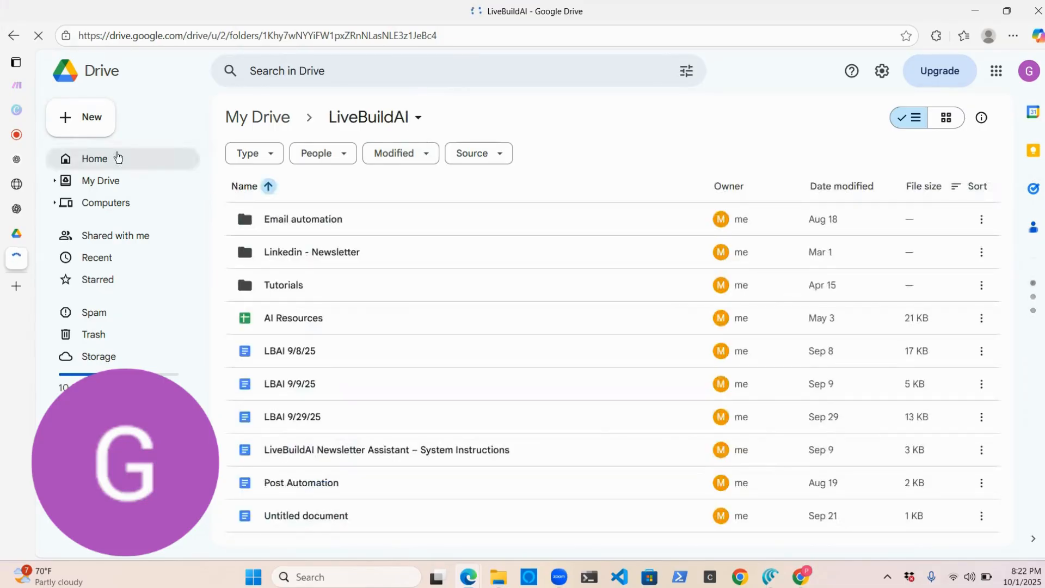
{"action": "left_click", "coordinate": [360, 291]}
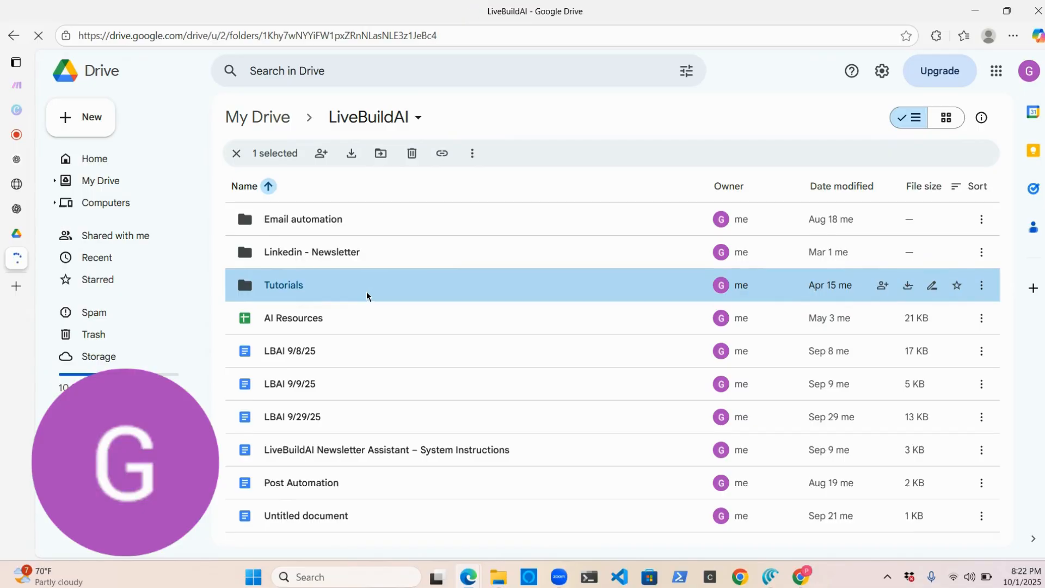
{"action": "double_click", "coordinate": [367, 296]}
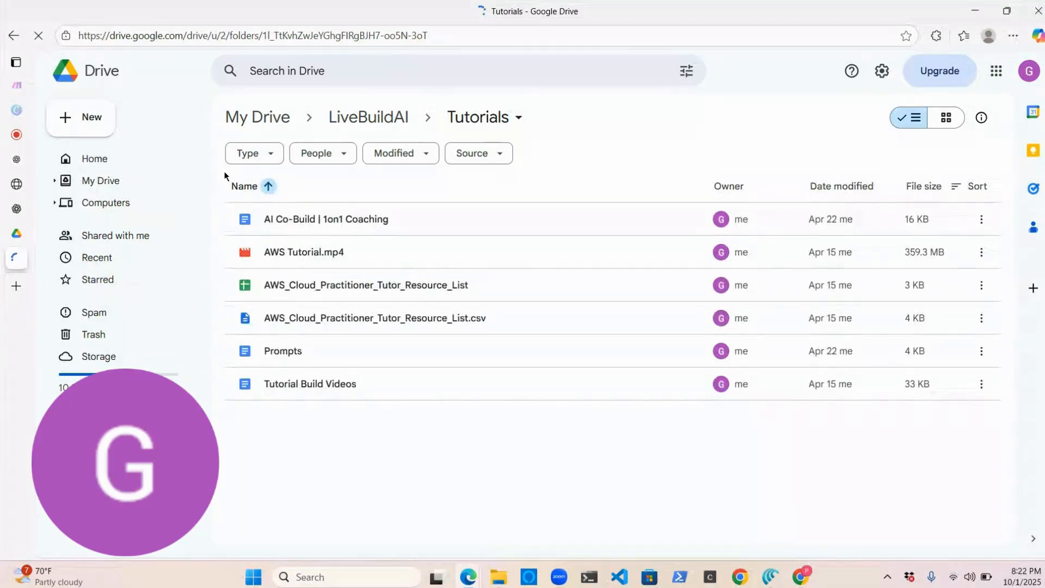
Create a folder named "Make.com Content Automation" inside the Tutorials folder and open it.
{"action": "left_click", "coordinate": [70, 116]}
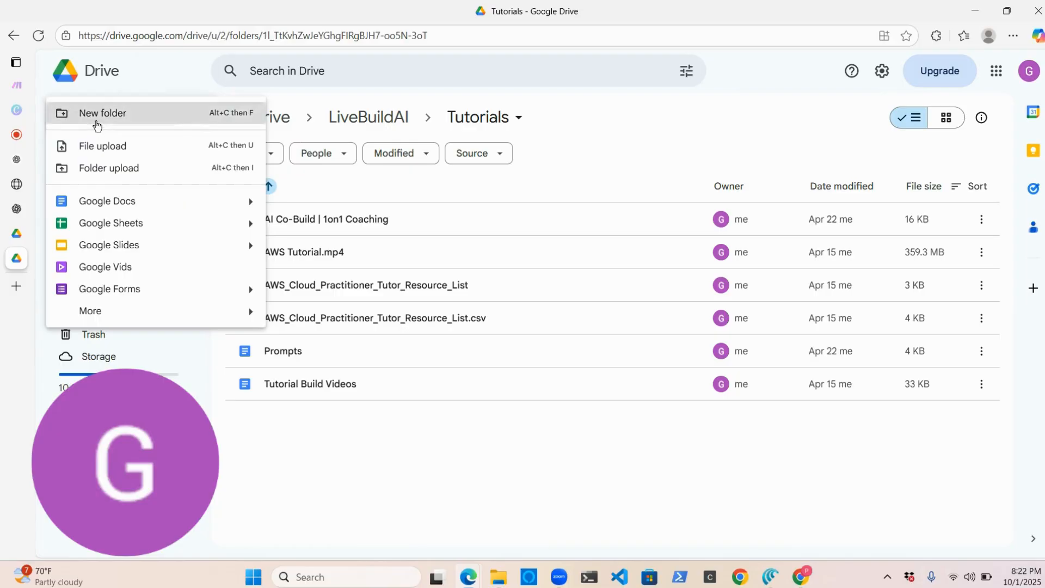
{"action": "left_click", "coordinate": [97, 125]}
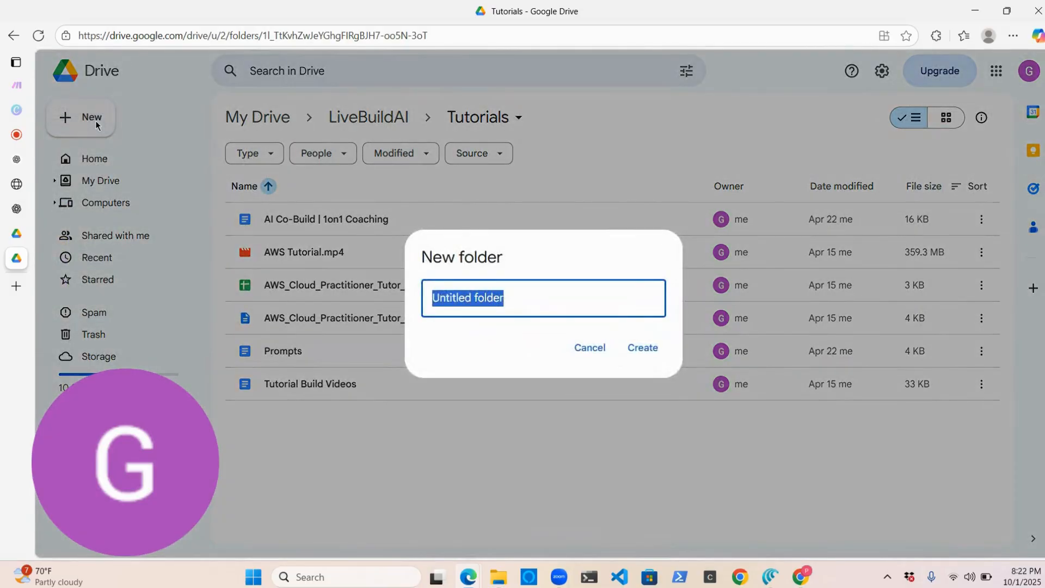
{"action": "type", "text": "MAke"}
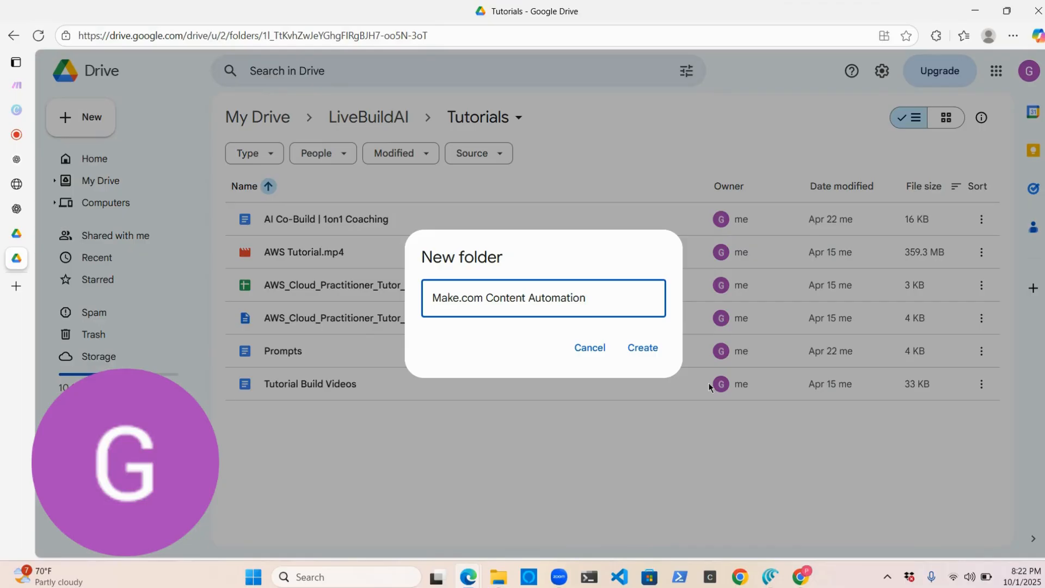
{"action": "left_click", "coordinate": [629, 351]}
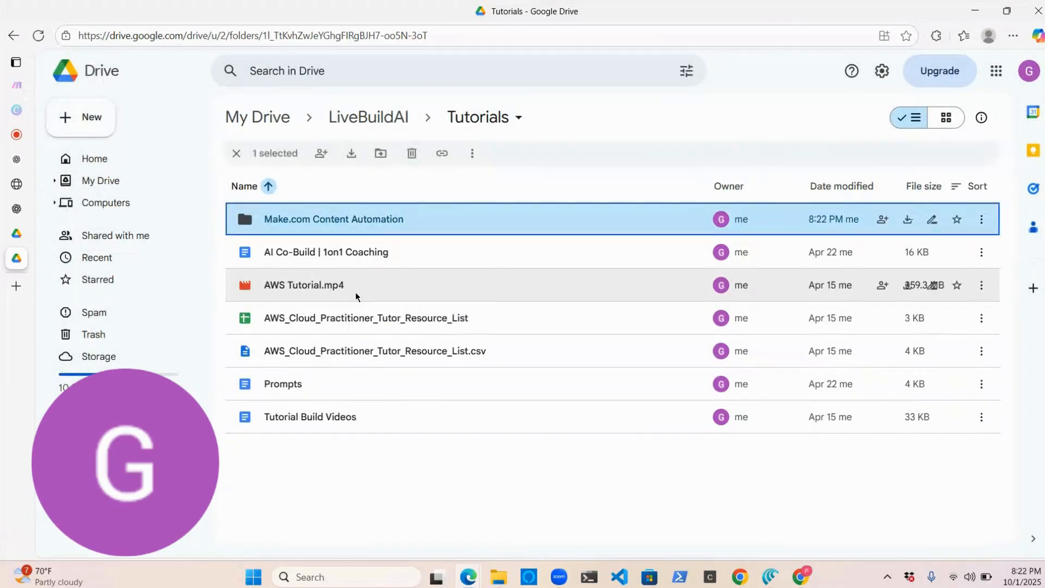
{"action": "double_click", "coordinate": [358, 214]}
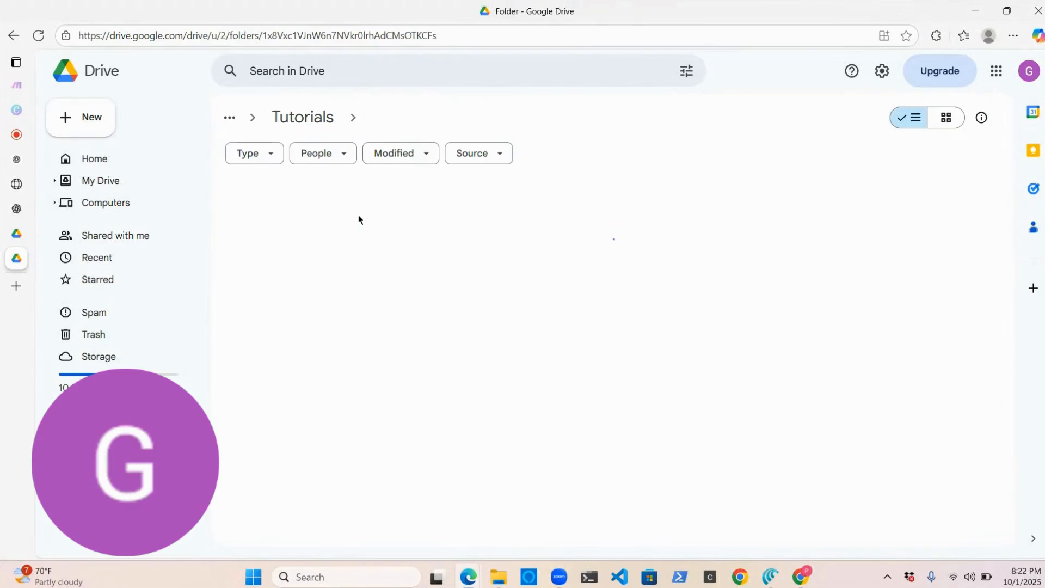
Create a blank Google Sheets spreadsheet in the folder and paste the copied content calendar table starting at A1.
{"action": "left_click", "coordinate": [80, 118]}
{"action": "left_click", "coordinate": [113, 223]}
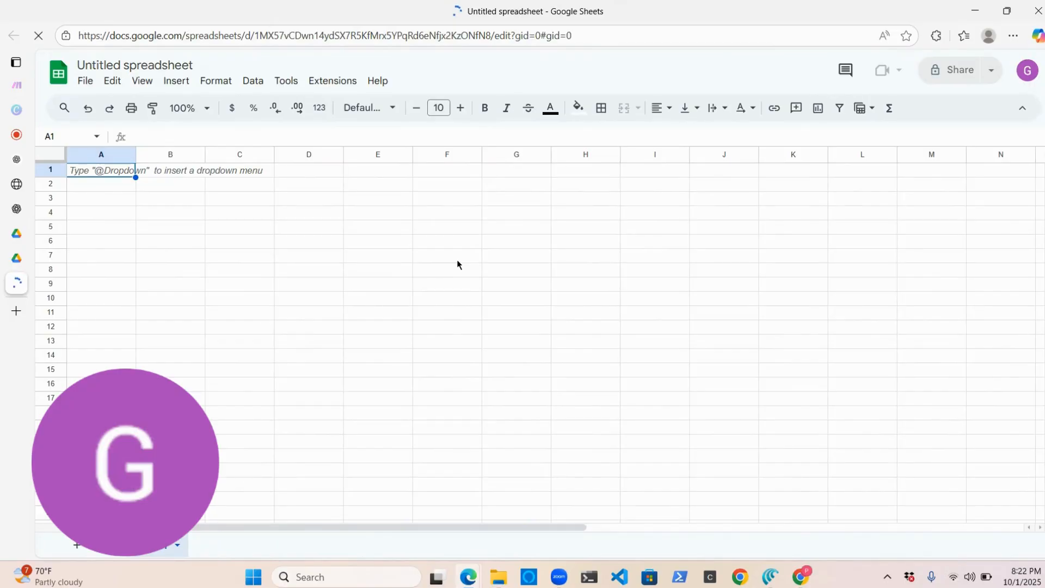
{"action": "key", "text": "ctrl+v"}
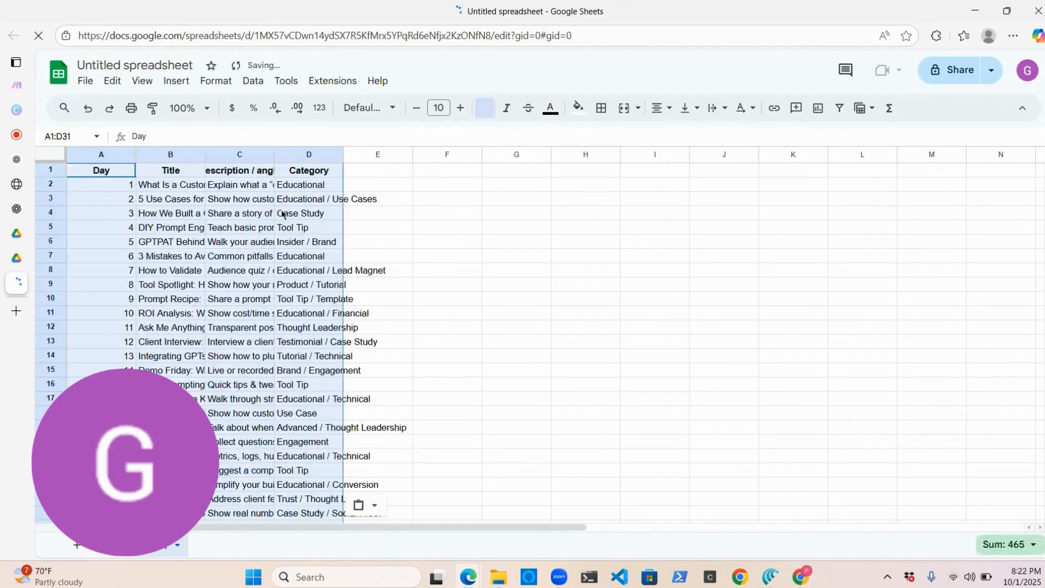
Fit the widths of the Title, Description / angle and Category columns to their contents.
{"action": "double_click", "coordinate": [205, 156]}
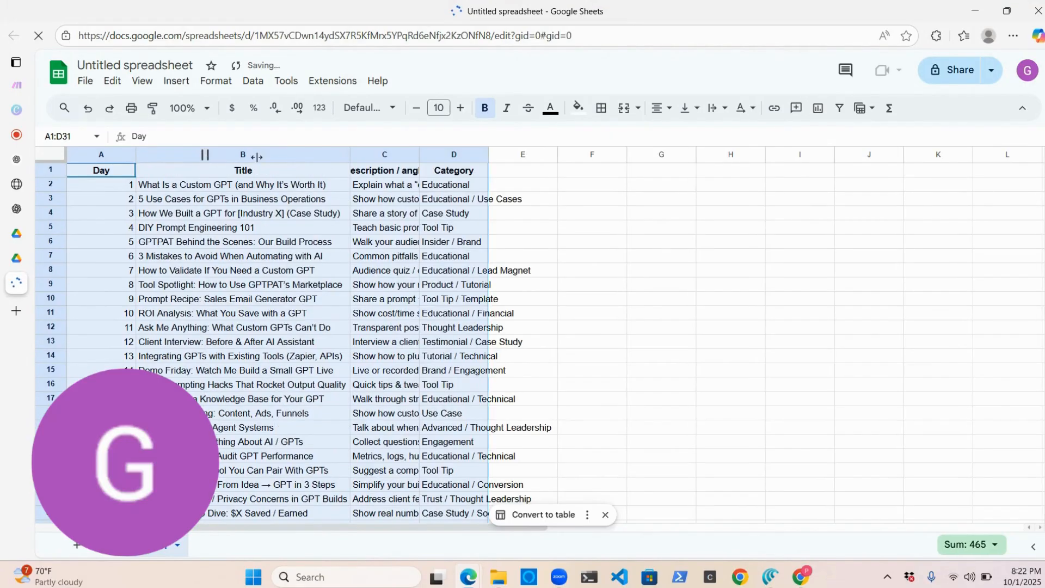
{"action": "double_click", "coordinate": [419, 154]}
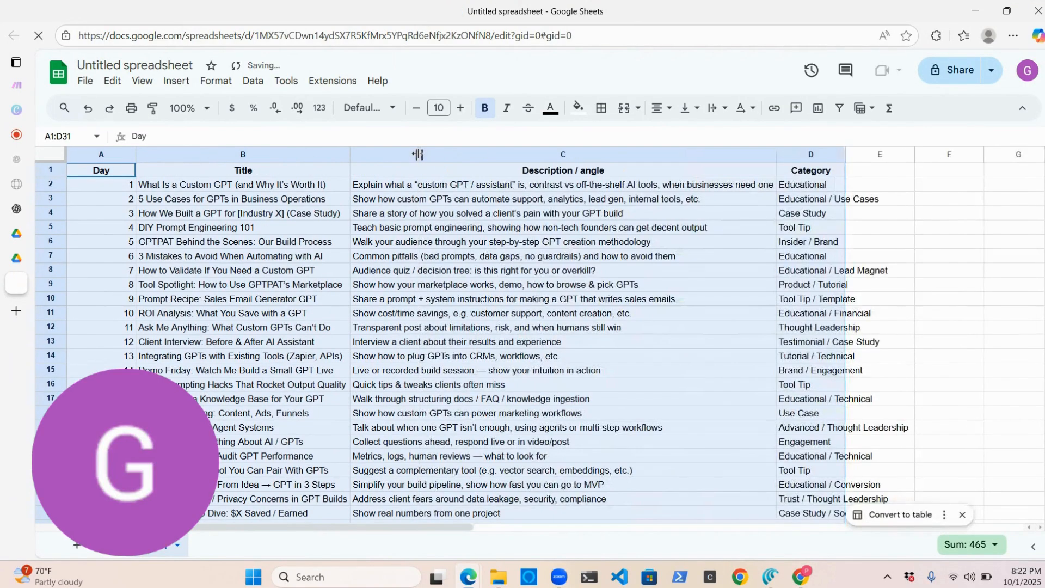
{"action": "double_click", "coordinate": [845, 155]}
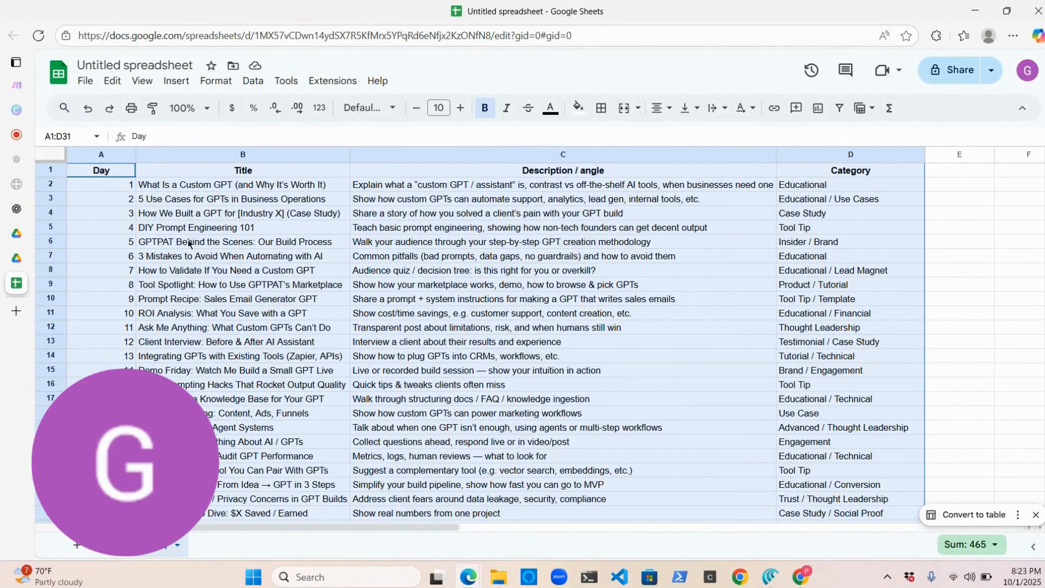
Add the header "Linkedin Post Date" in E1 beside Category and fit the column's width to it.
{"action": "scroll", "coordinate": [207, 272], "scroll_direction": "down", "scroll_amount": 1}
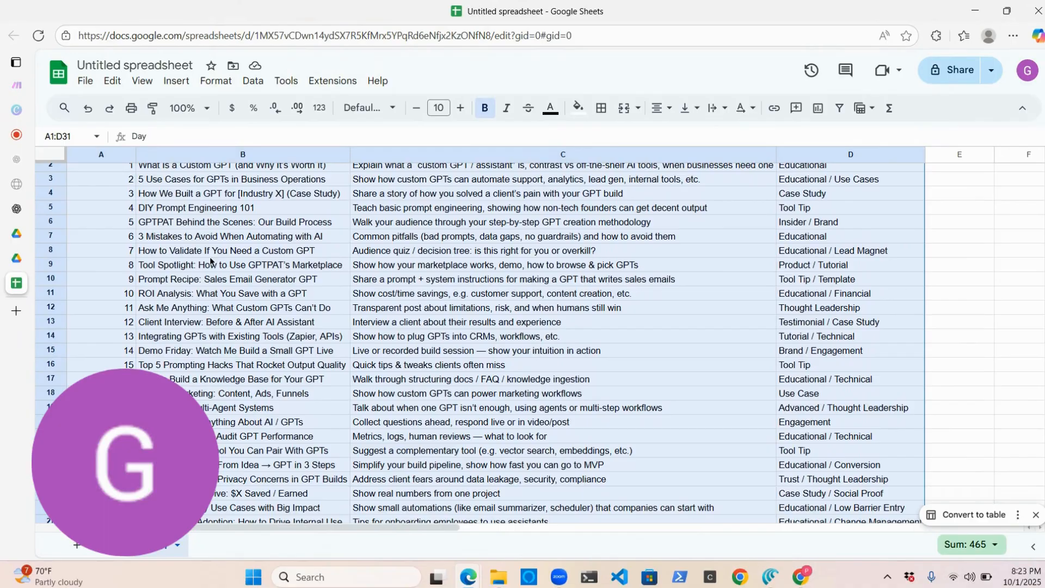
{"action": "scroll", "coordinate": [238, 256], "scroll_direction": "down", "scroll_amount": 5}
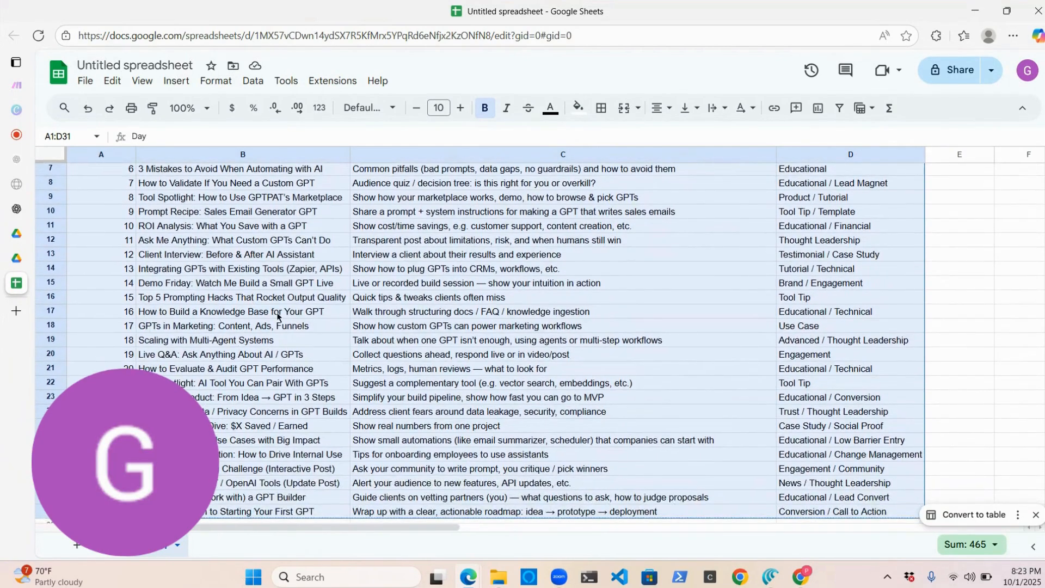
{"action": "scroll", "coordinate": [277, 316], "scroll_direction": "down", "scroll_amount": 5}
{"action": "scroll", "coordinate": [467, 358], "scroll_direction": "right", "scroll_amount": 3}
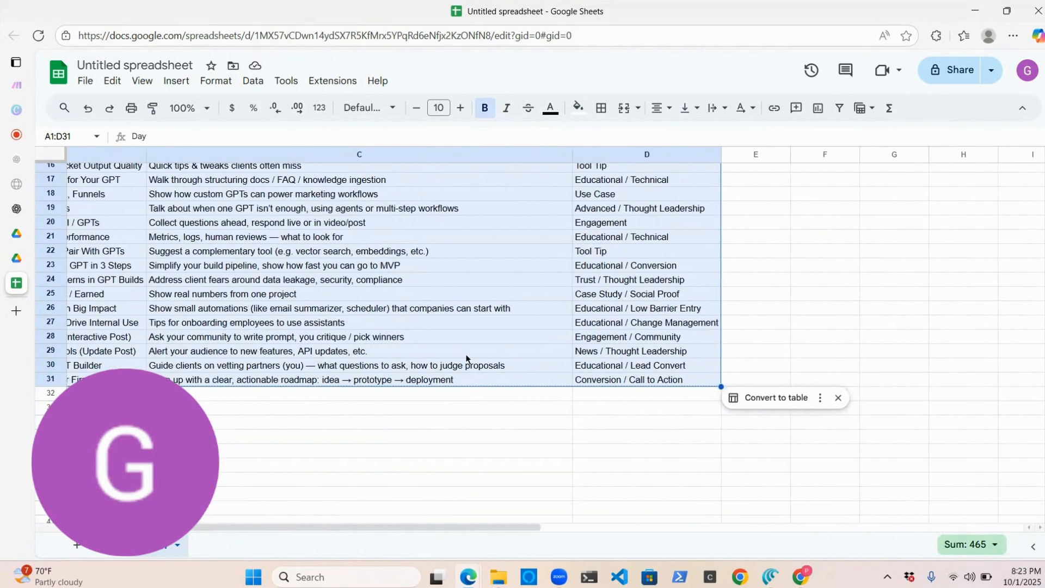
{"action": "scroll", "coordinate": [466, 359], "scroll_direction": "up", "scroll_amount": 10}
{"action": "scroll", "coordinate": [467, 359], "scroll_direction": "left", "scroll_amount": 1}
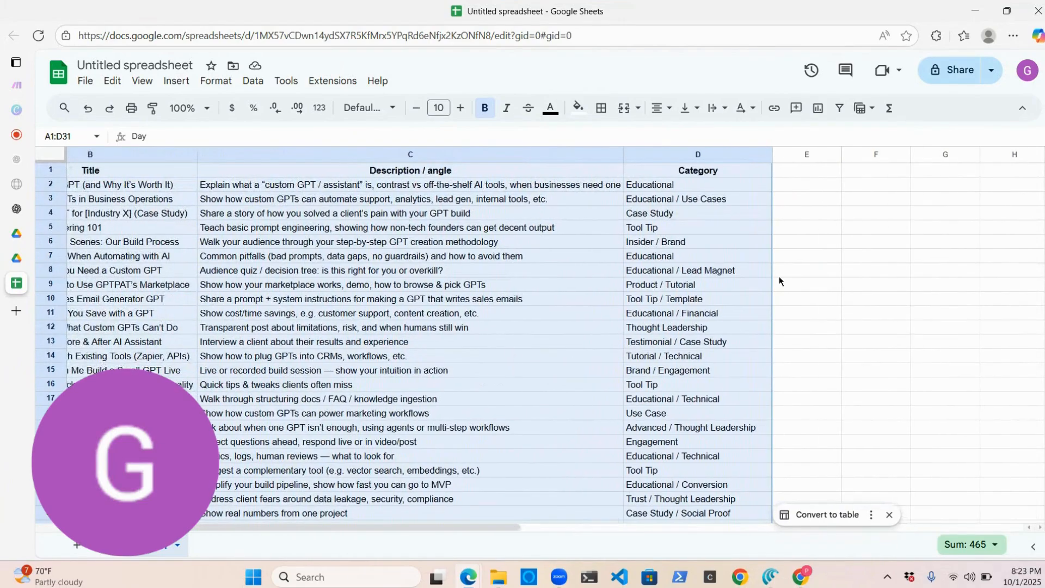
{"action": "left_click", "coordinate": [805, 172]}
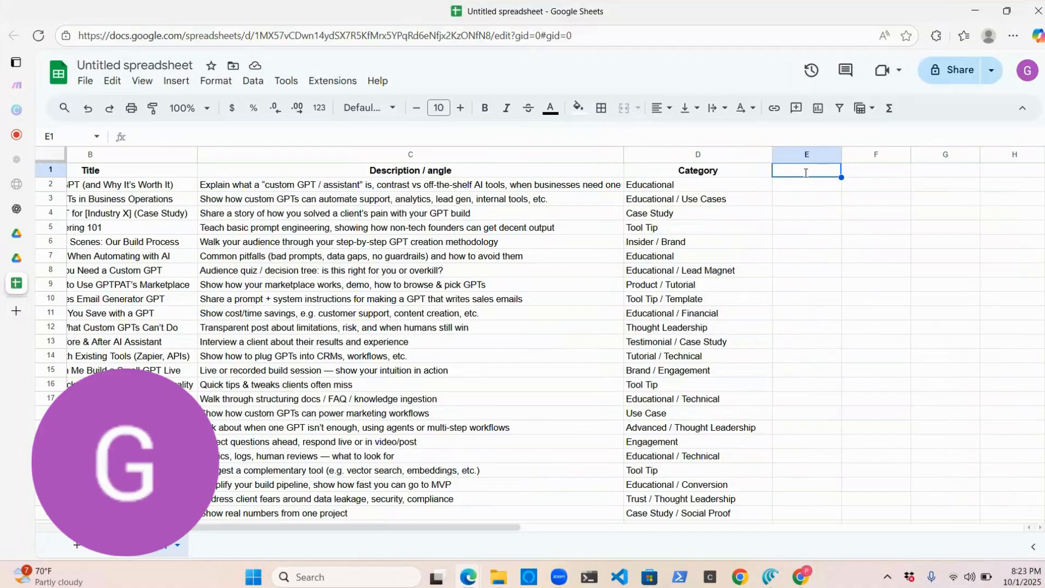
{"action": "type", "text": "Linkedin"}
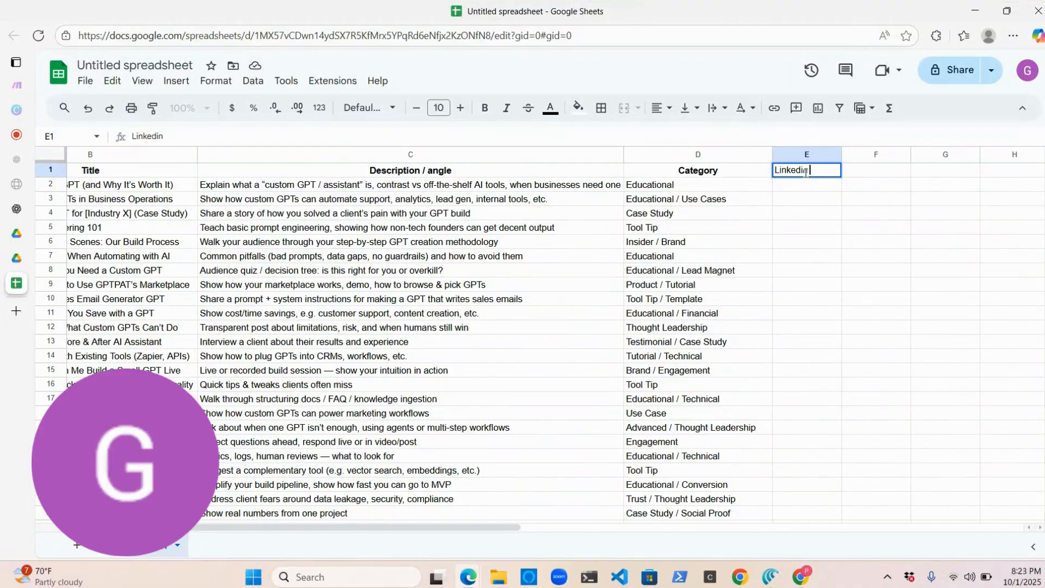
{"action": "type", "text": " Post Date"}
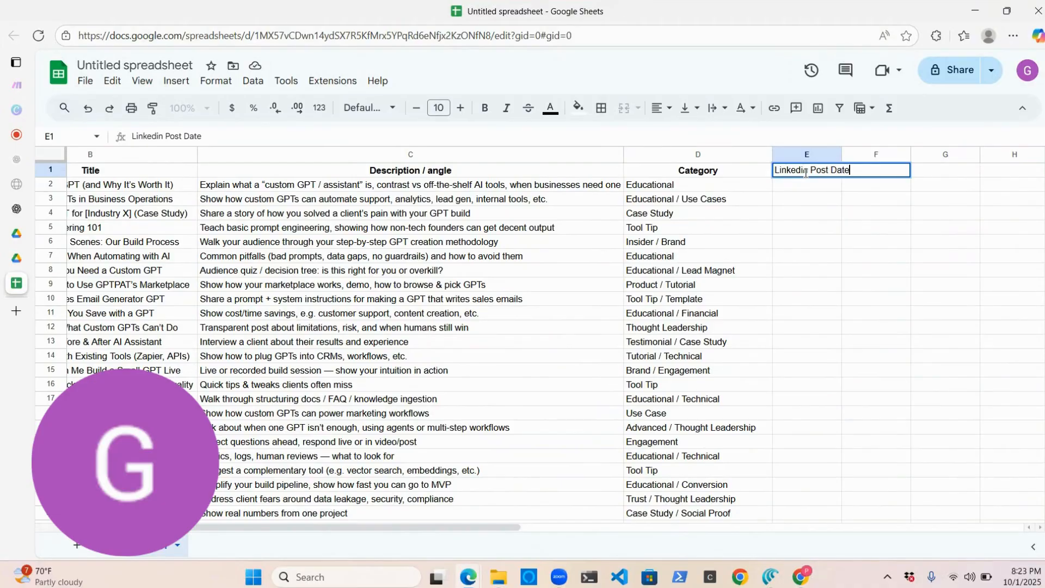
{"action": "left_click", "coordinate": [843, 231]}
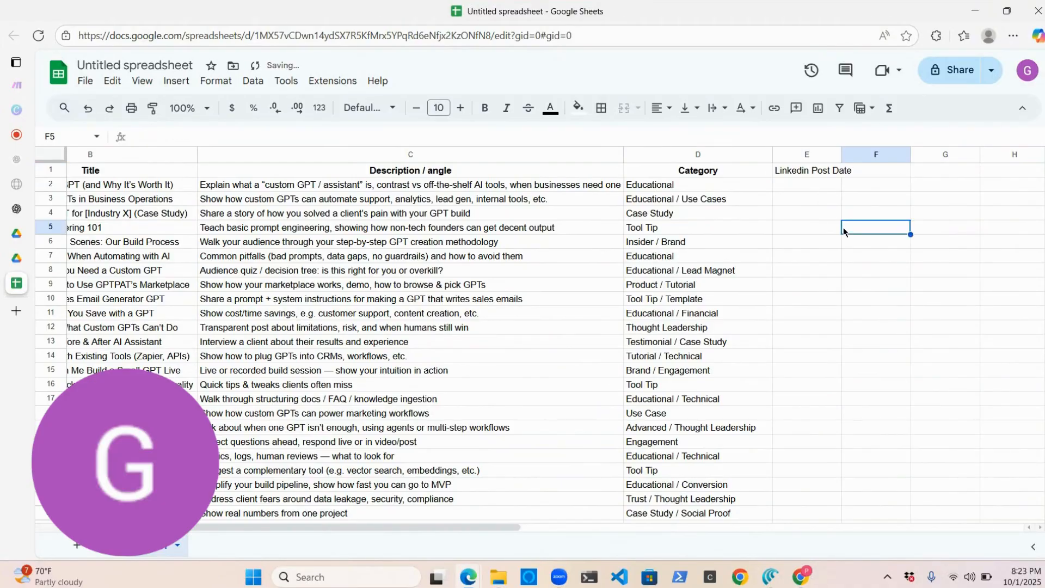
{"action": "double_click", "coordinate": [843, 155]}
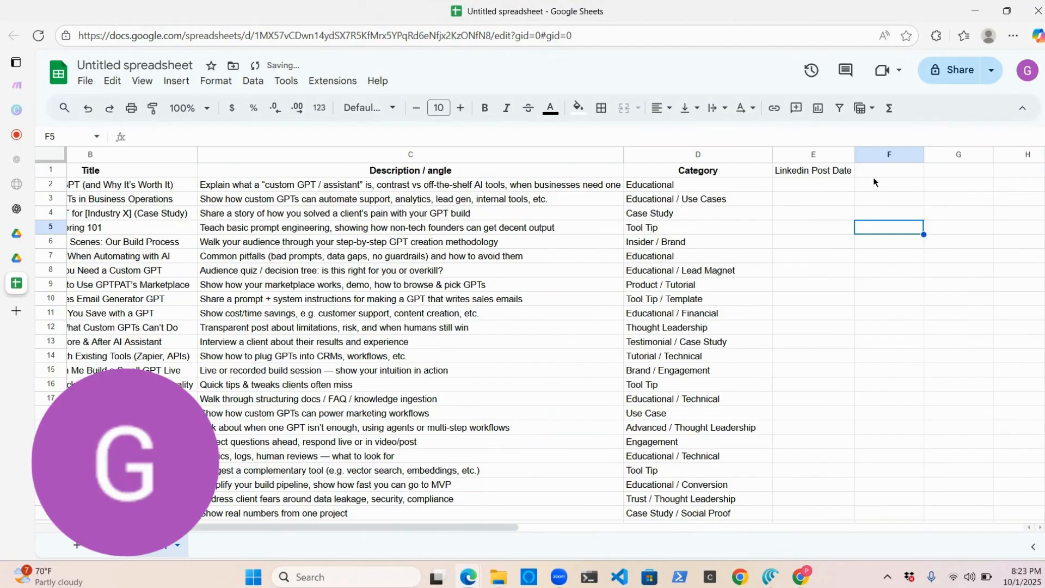
Add the header "Linkedin Post Copy" in F1 and widen column F to fit it.
{"action": "left_click", "coordinate": [877, 172]}
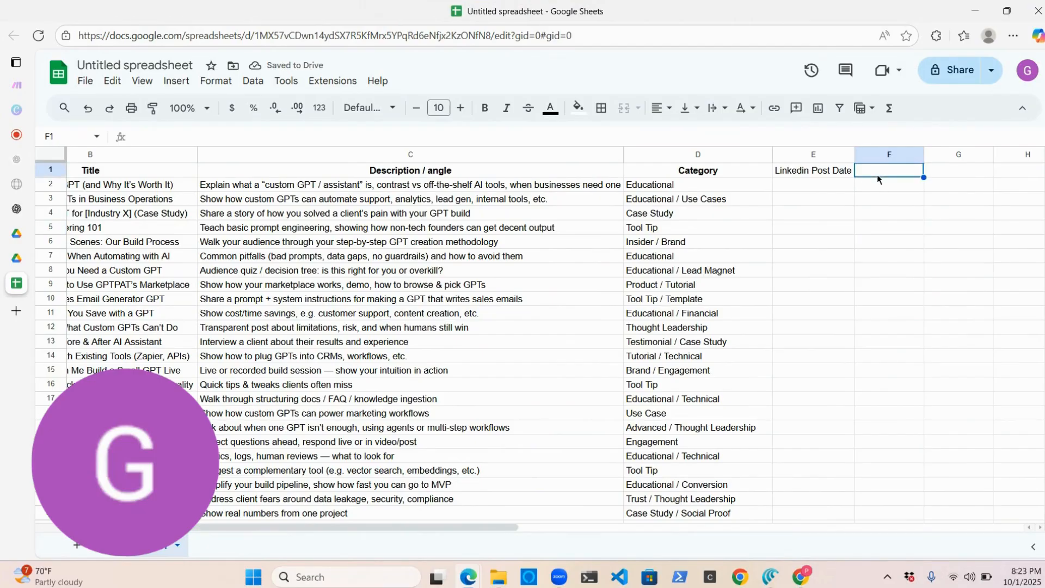
{"action": "type", "text": "Linked"}
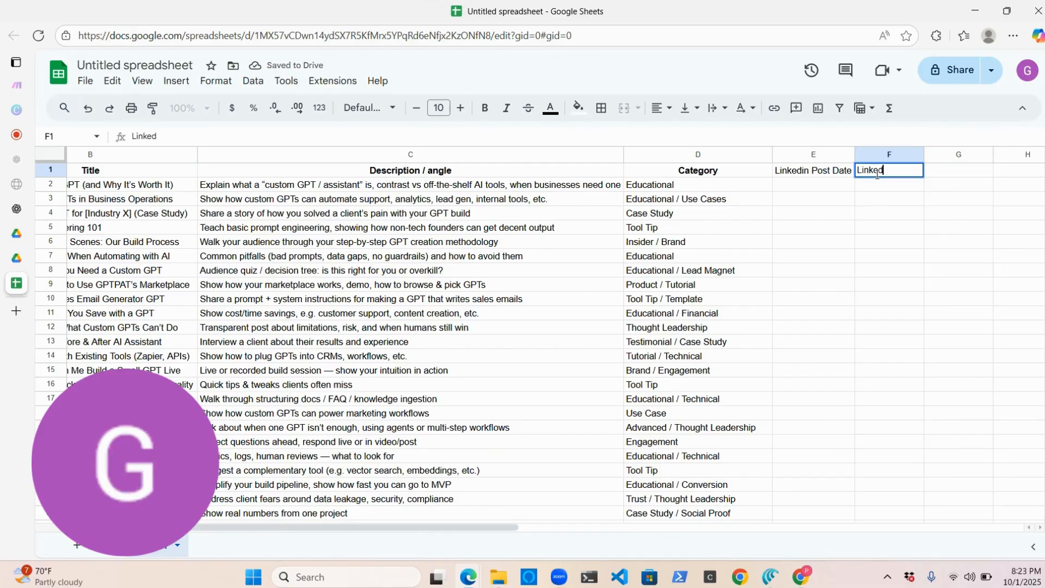
{"action": "type", "text": "in Post Copy"}
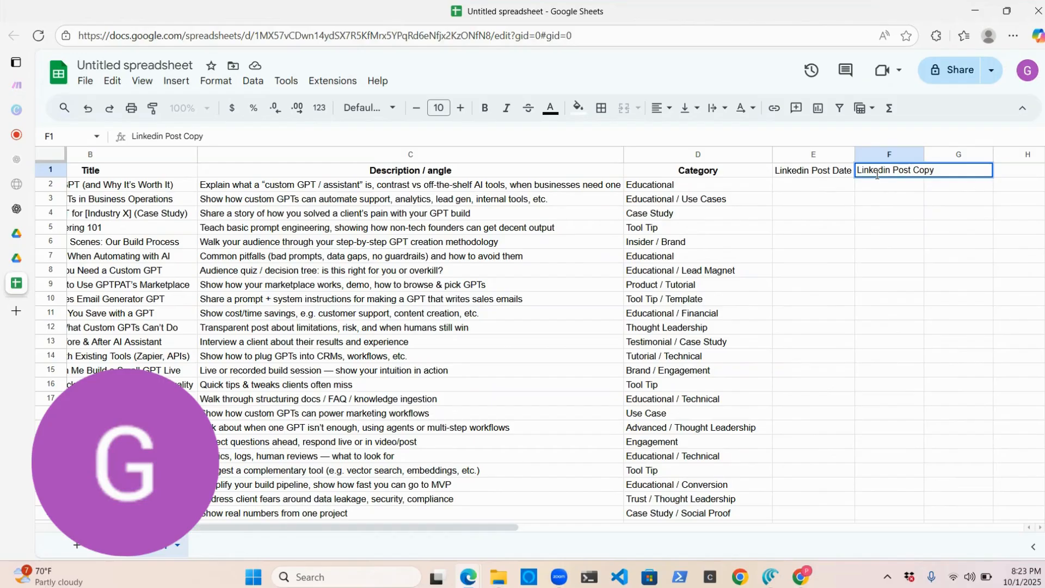
{"action": "left_click", "coordinate": [922, 253]}
{"action": "left_click_drag", "start_coordinate": [924, 154], "coordinate": [938, 154]}
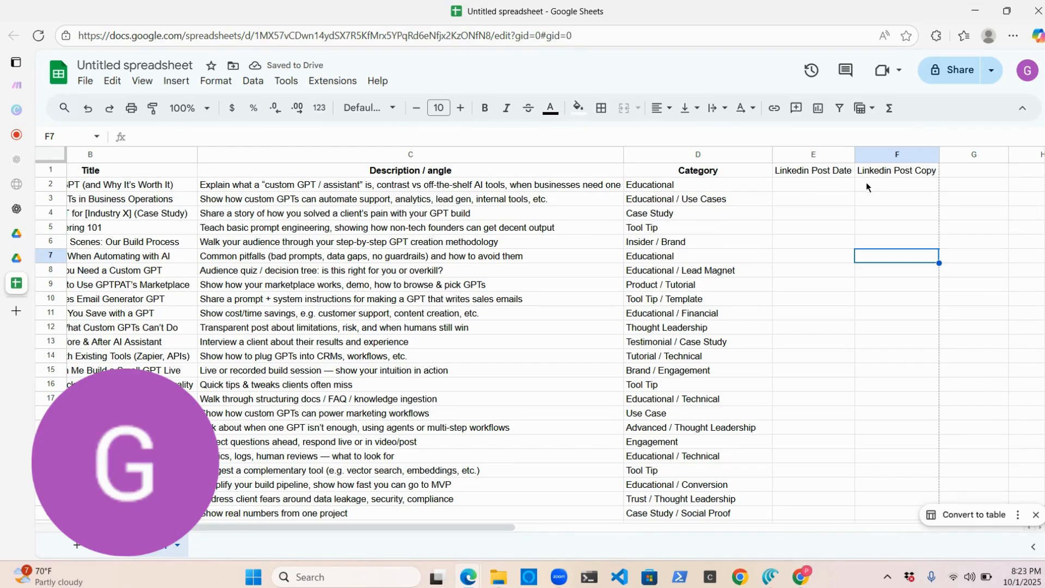
Rename the spreadsheet "Content Automation Tutorial - GPTPAT".
{"action": "left_click", "coordinate": [141, 63]}
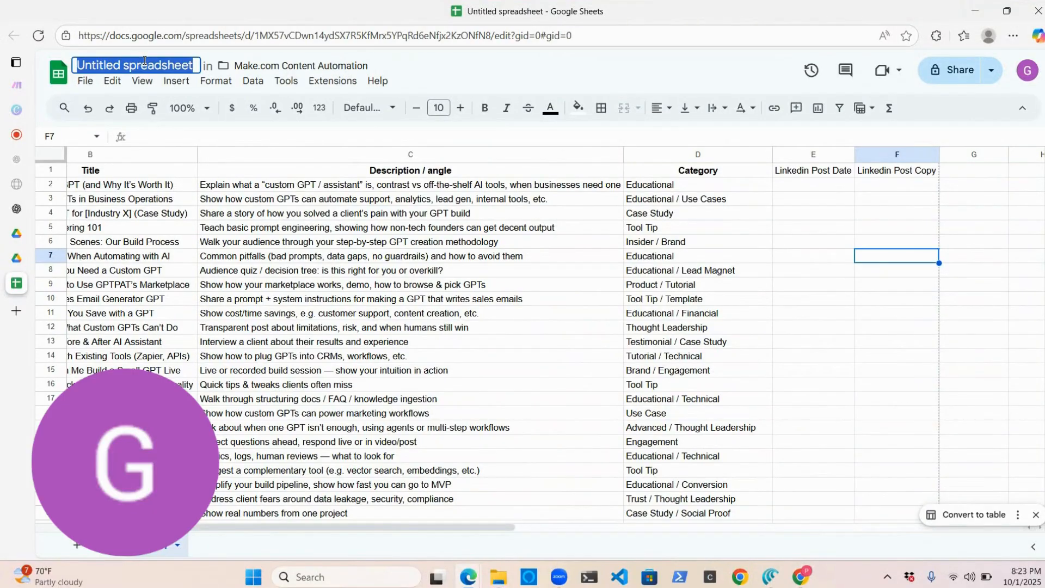
{"action": "type", "text": "Content A"}
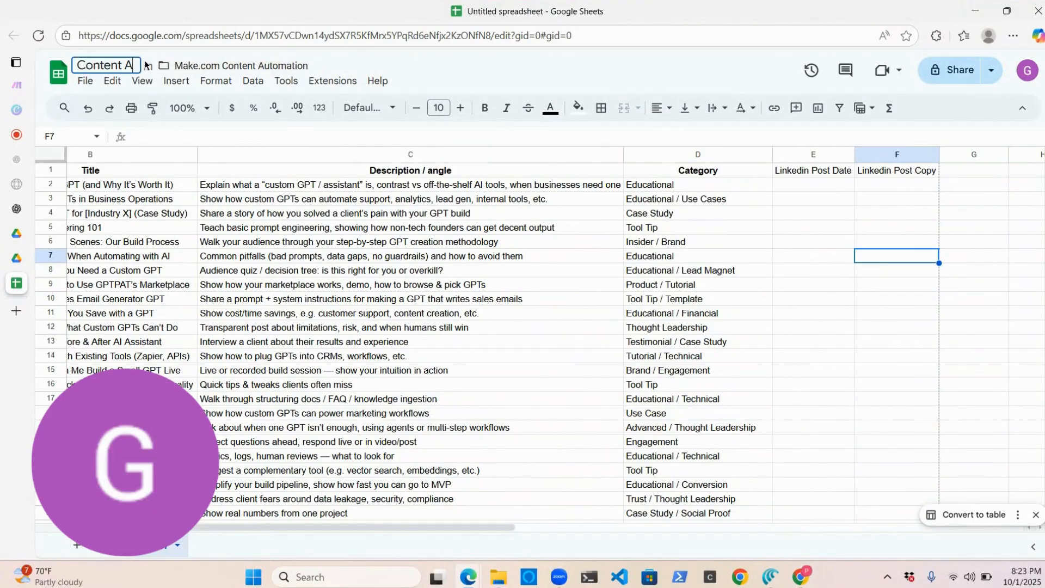
{"action": "type", "text": "utomation Tutor"}
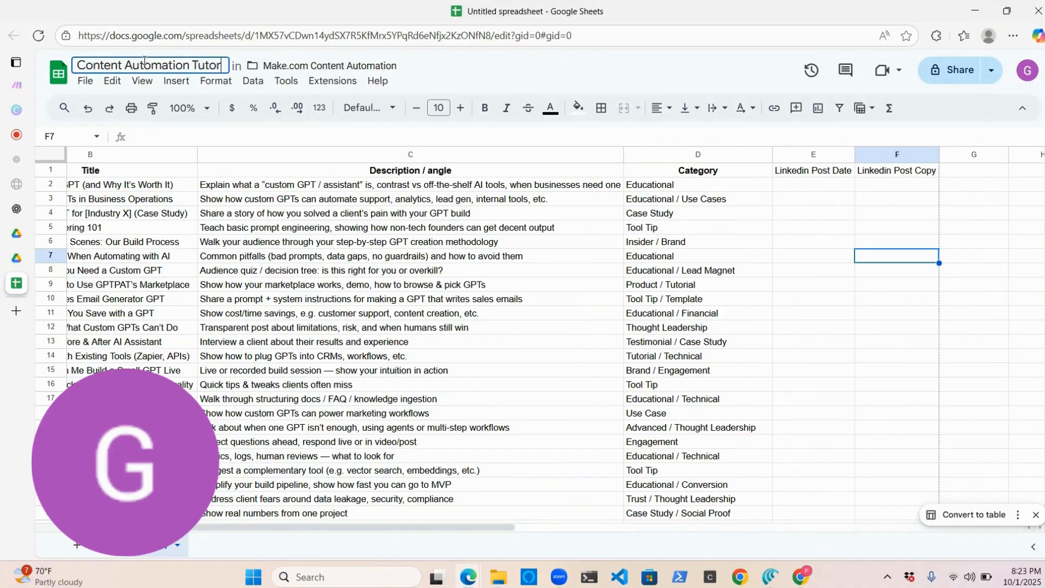
{"action": "type", "text": "ial - GPTPAT"}
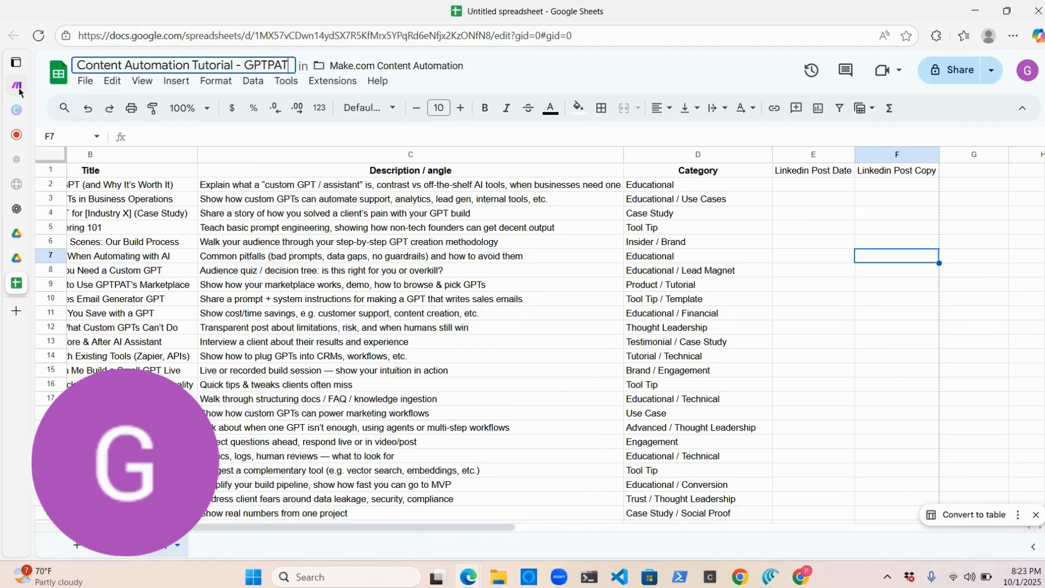
Switch to Make and look over the organization dashboard, its additional resource options and suggested apps.
{"action": "left_click", "coordinate": [392, 84]}
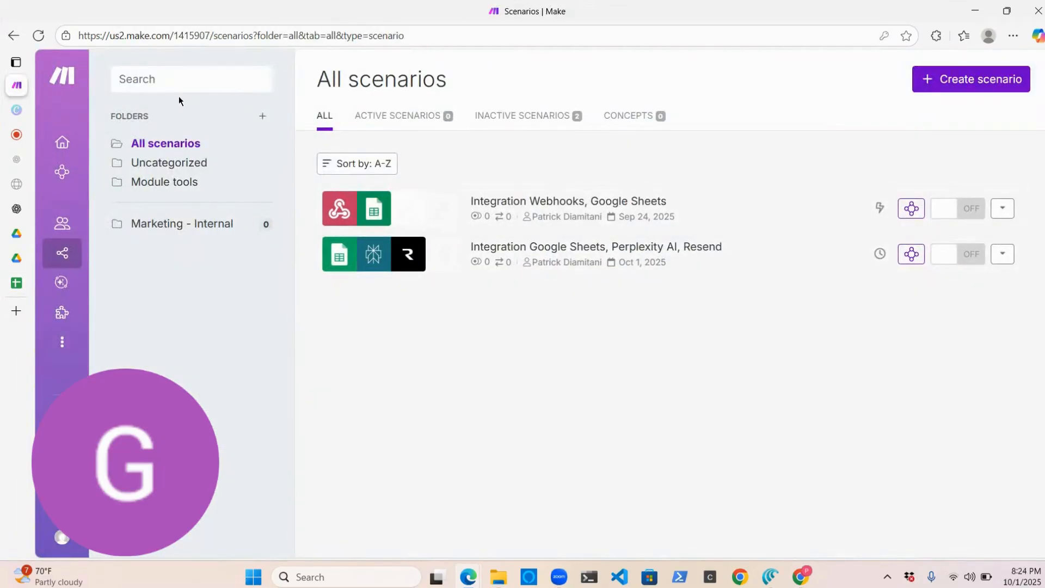
{"action": "left_click", "coordinate": [67, 148]}
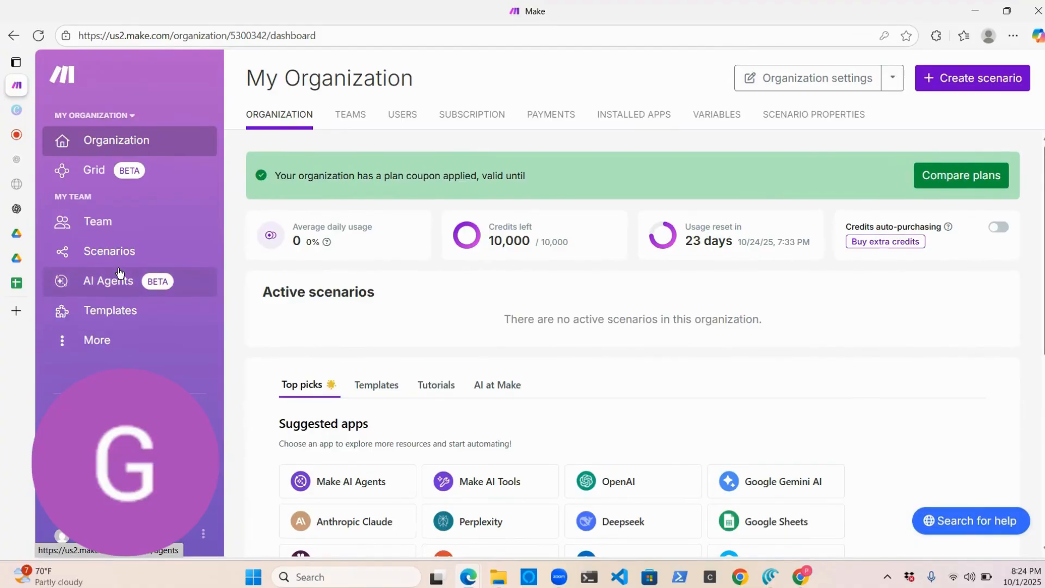
{"action": "left_click", "coordinate": [97, 350]}
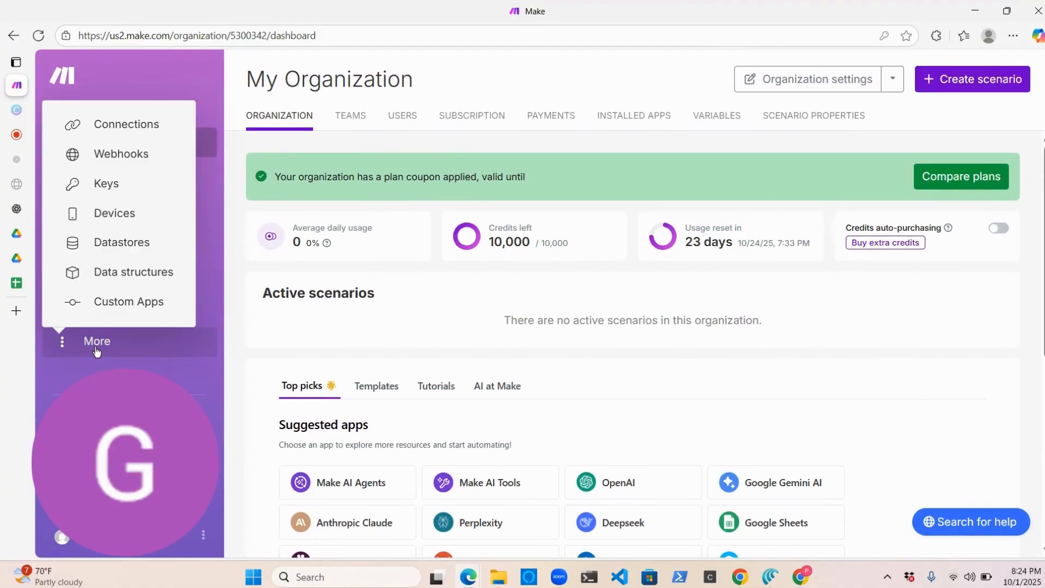
{"action": "left_click", "coordinate": [452, 353]}
{"action": "scroll", "coordinate": [362, 479], "scroll_direction": "down", "scroll_amount": 2}
{"action": "scroll", "coordinate": [363, 477], "scroll_direction": "up", "scroll_amount": 2}
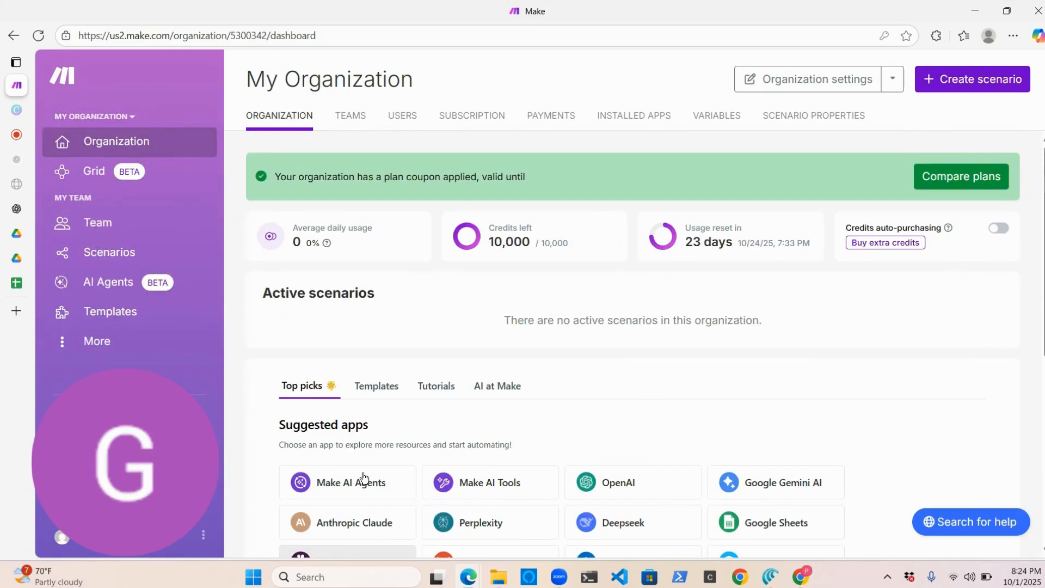
Create a new scenario inside the "Marketing - Internal" scenarios folder.
{"action": "left_click", "coordinate": [110, 255]}
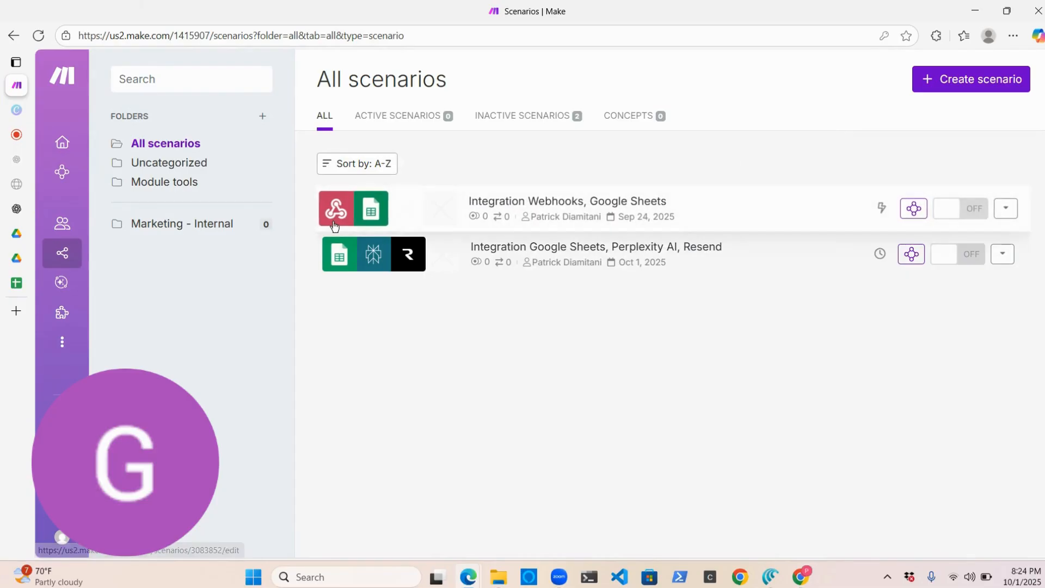
{"action": "left_click", "coordinate": [191, 231]}
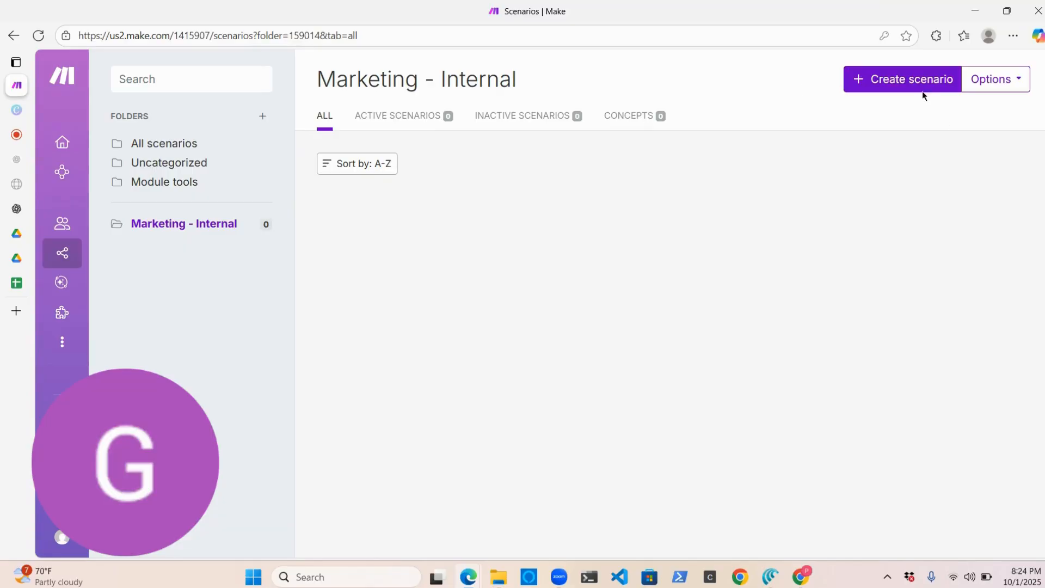
{"action": "left_click", "coordinate": [900, 80]}
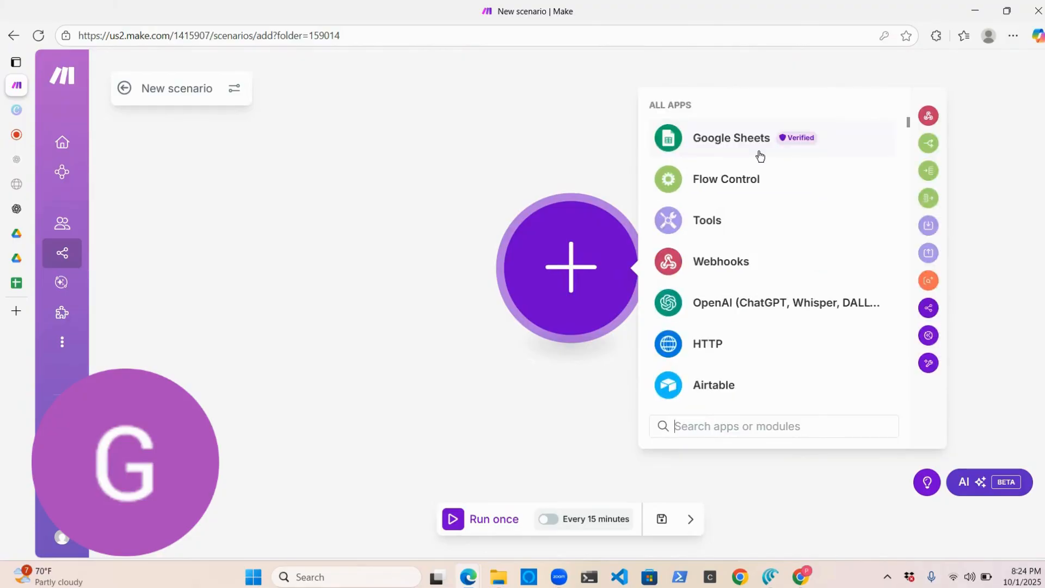
Add the Google Sheets Search Rows module as the scenario's first module.
{"action": "left_click", "coordinate": [726, 144]}
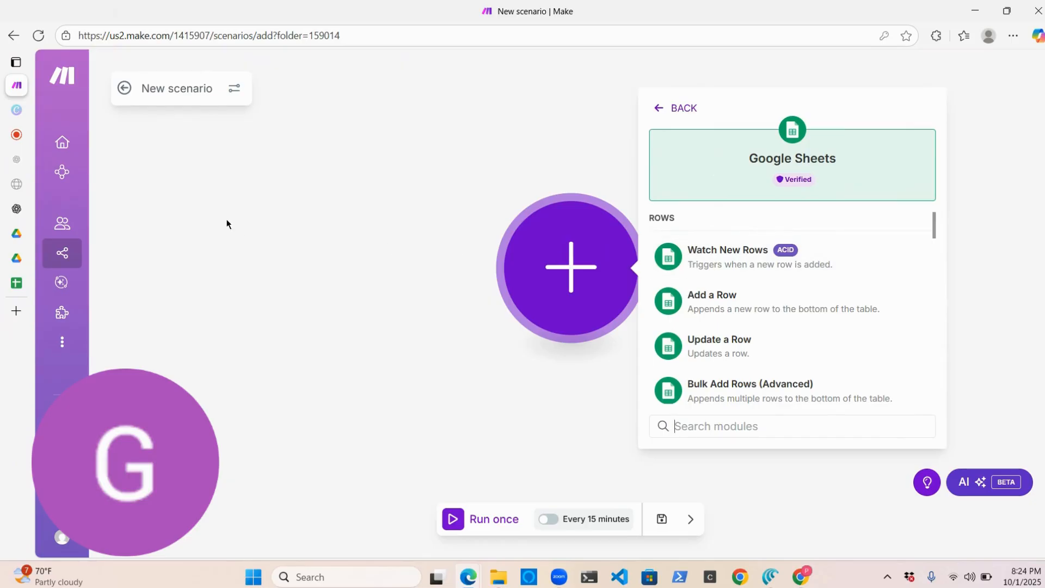
{"action": "scroll", "coordinate": [783, 327], "scroll_direction": "down", "scroll_amount": 4}
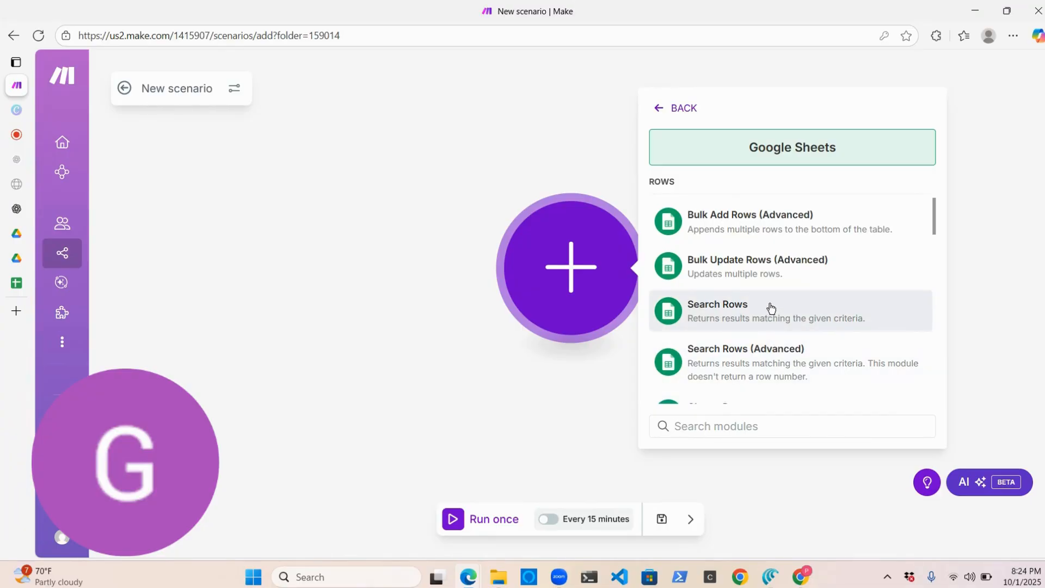
{"action": "scroll", "coordinate": [770, 307], "scroll_direction": "up", "scroll_amount": 4}
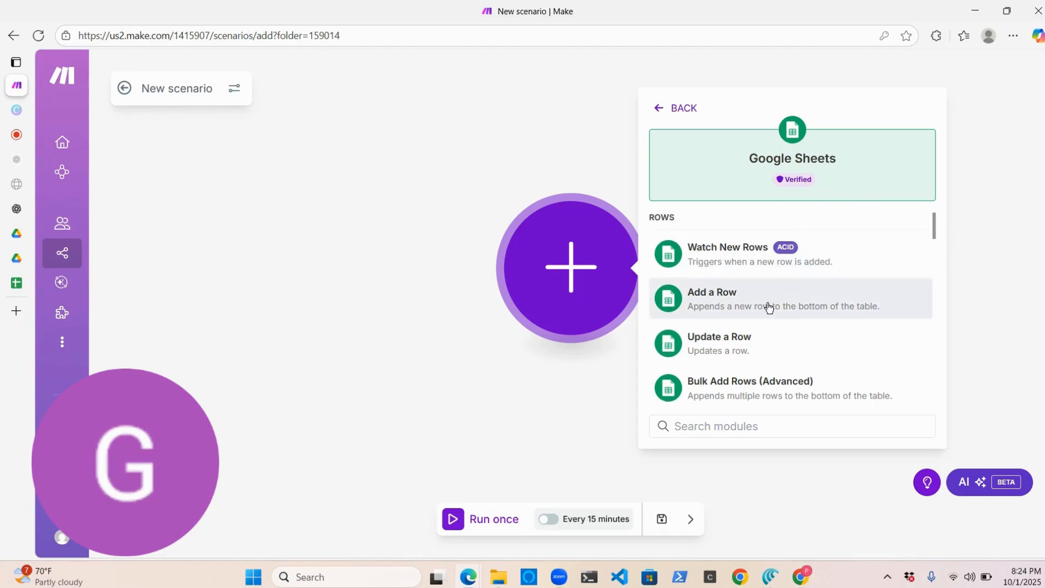
{"action": "scroll", "coordinate": [769, 307], "scroll_direction": "down", "scroll_amount": 4}
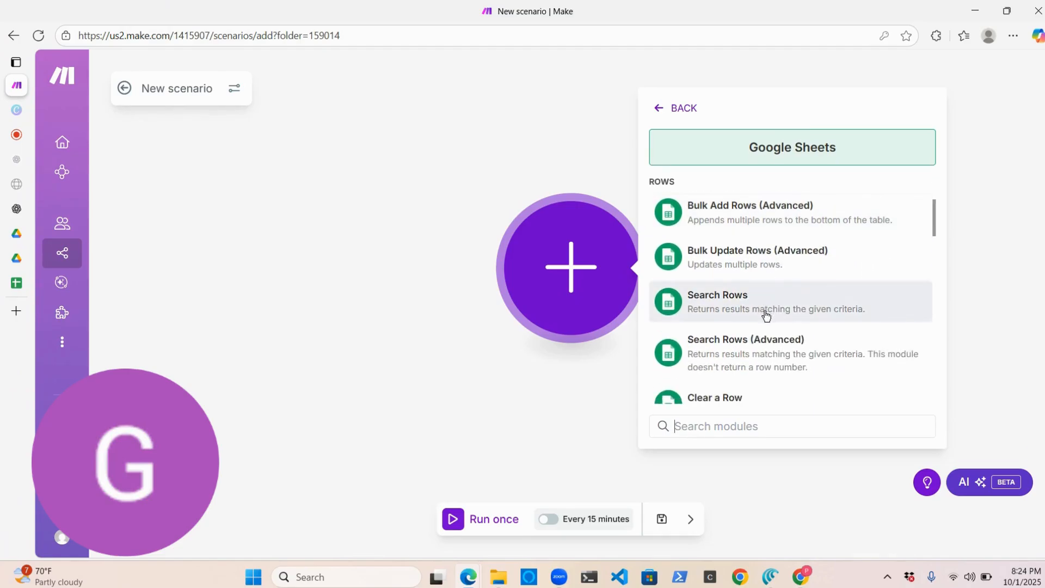
{"action": "left_click", "coordinate": [762, 310]}
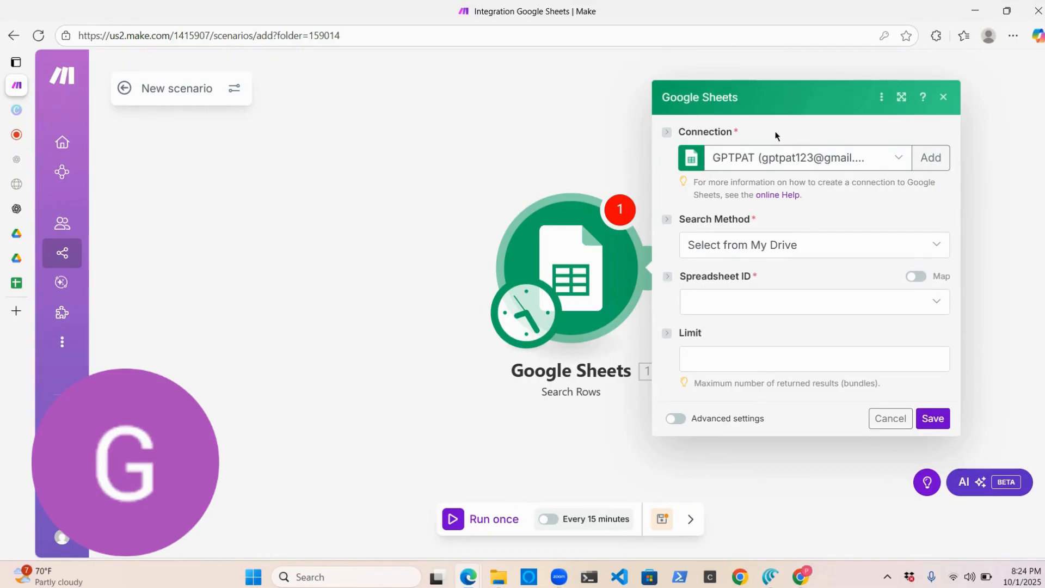
{"action": "left_click", "coordinate": [906, 163]}
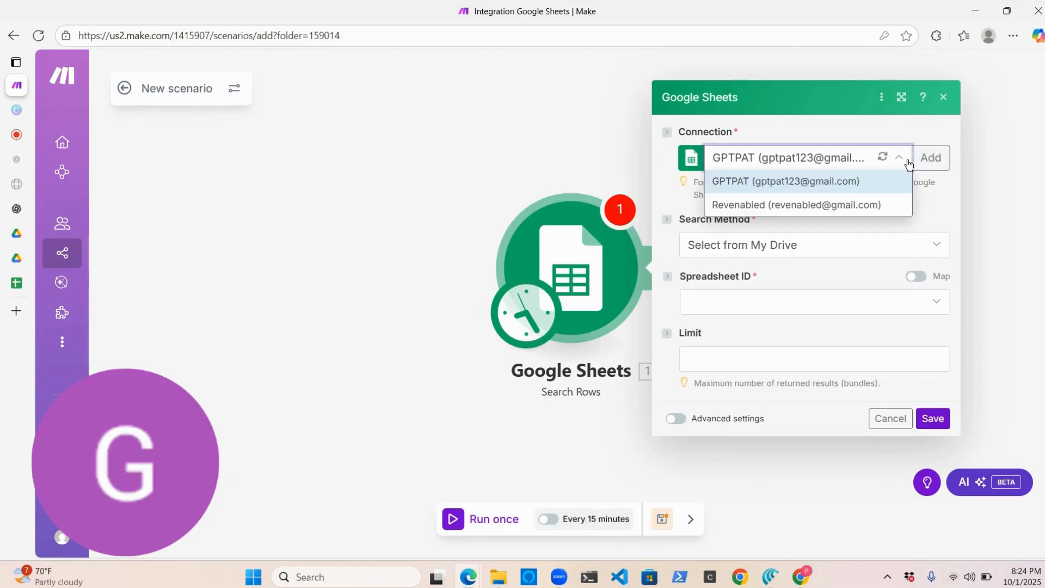
{"action": "left_click", "coordinate": [931, 158]}
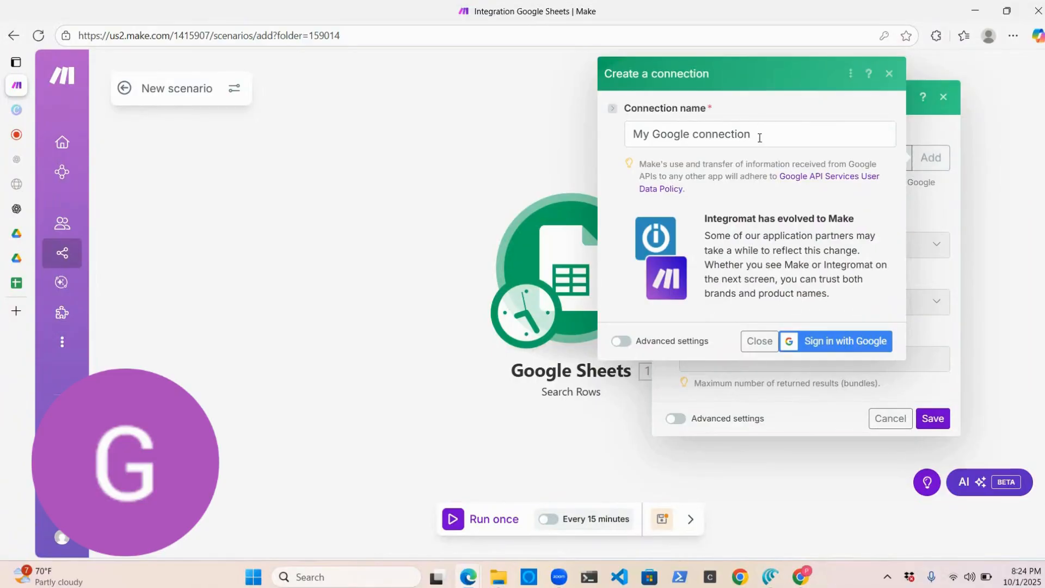
{"action": "left_click", "coordinate": [835, 345]}
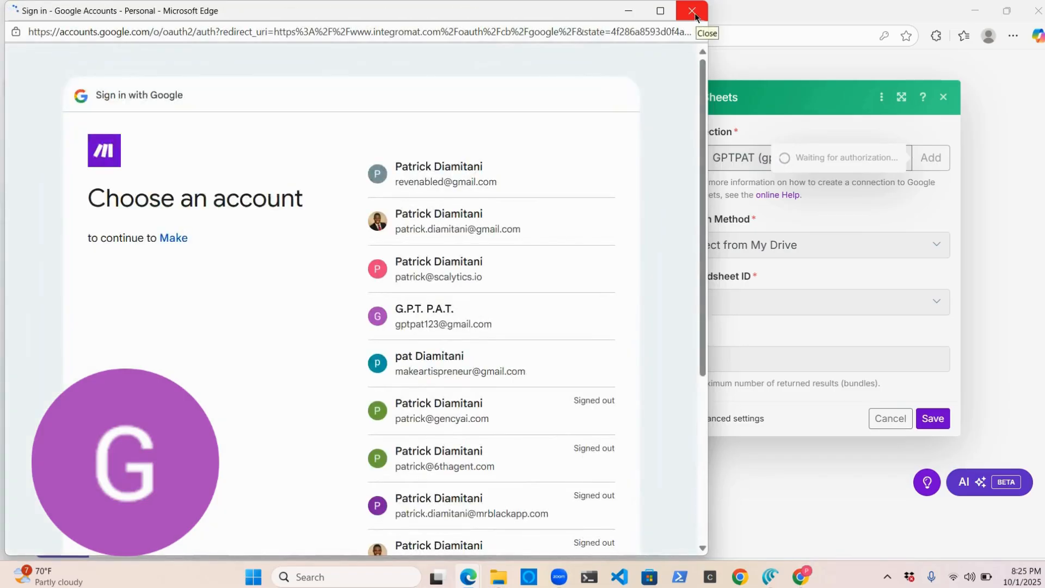
{"action": "left_click", "coordinate": [696, 20]}
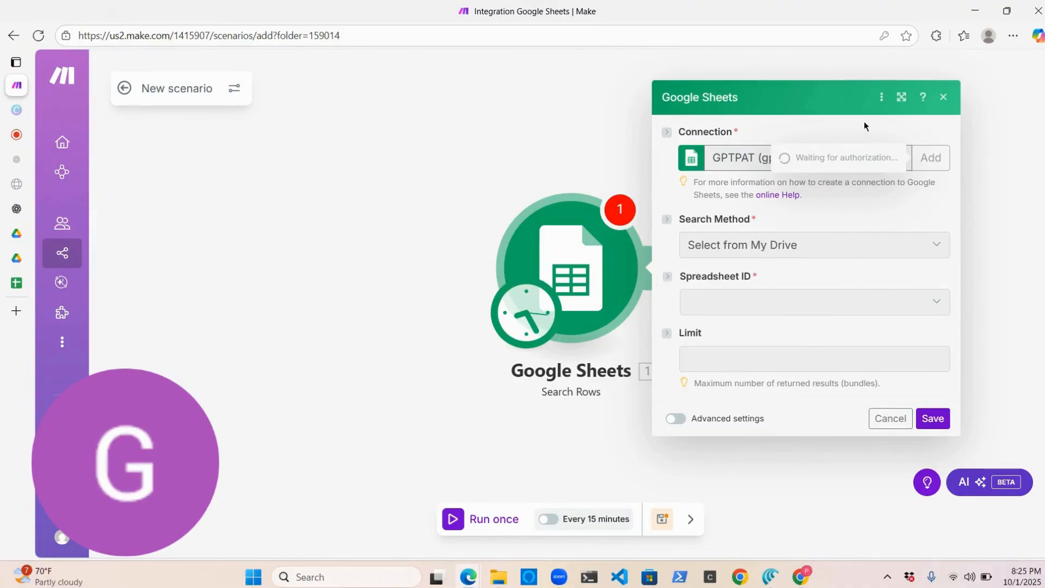
{"action": "left_click", "coordinate": [942, 98]}
{"action": "left_click", "coordinate": [590, 290]}
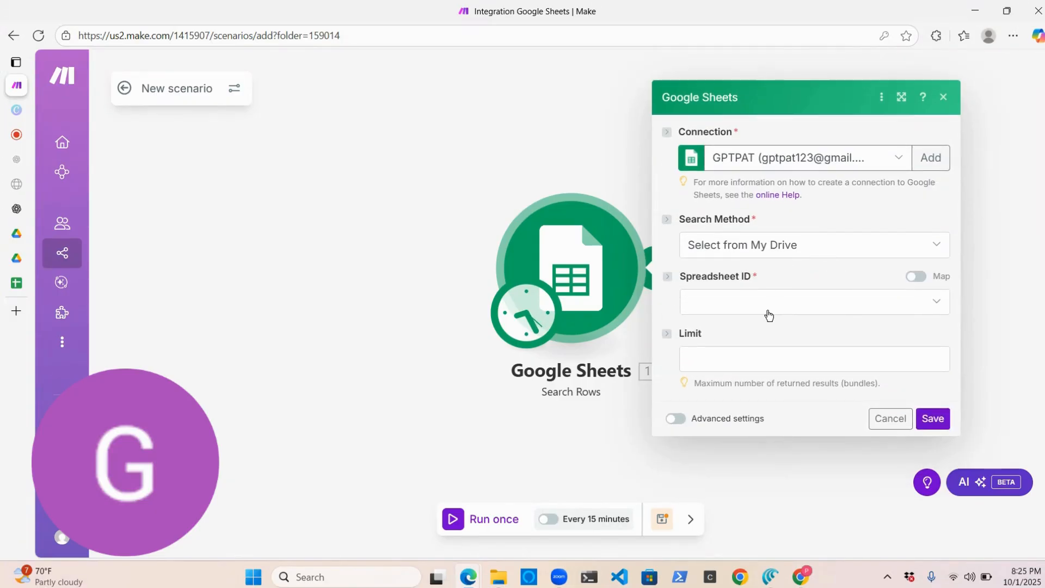
Point the Search Rows module to the spreadsheet "Content Automation Tutorial - GPTPAT" and its sheet Sheet1.
{"action": "left_click", "coordinate": [768, 309]}
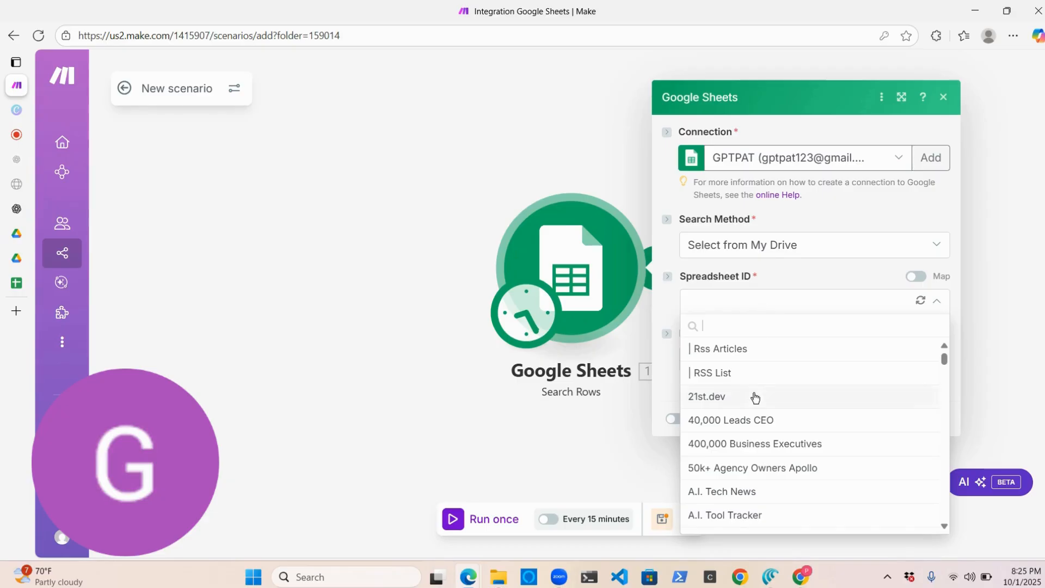
{"action": "scroll", "coordinate": [754, 396], "scroll_direction": "down", "scroll_amount": 6}
{"action": "scroll", "coordinate": [755, 397], "scroll_direction": "down", "scroll_amount": 7}
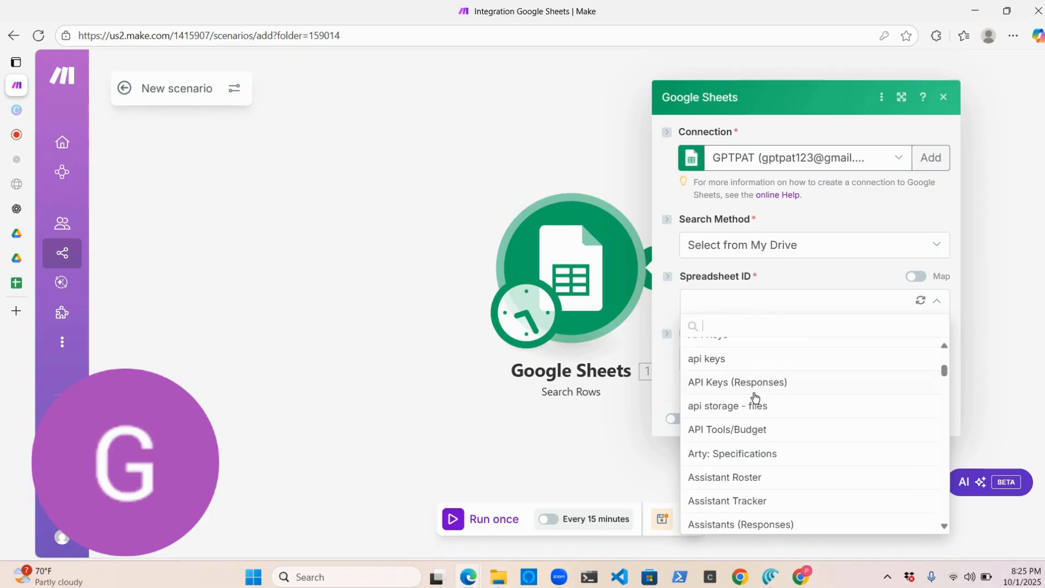
{"action": "scroll", "coordinate": [754, 397], "scroll_direction": "down", "scroll_amount": 10}
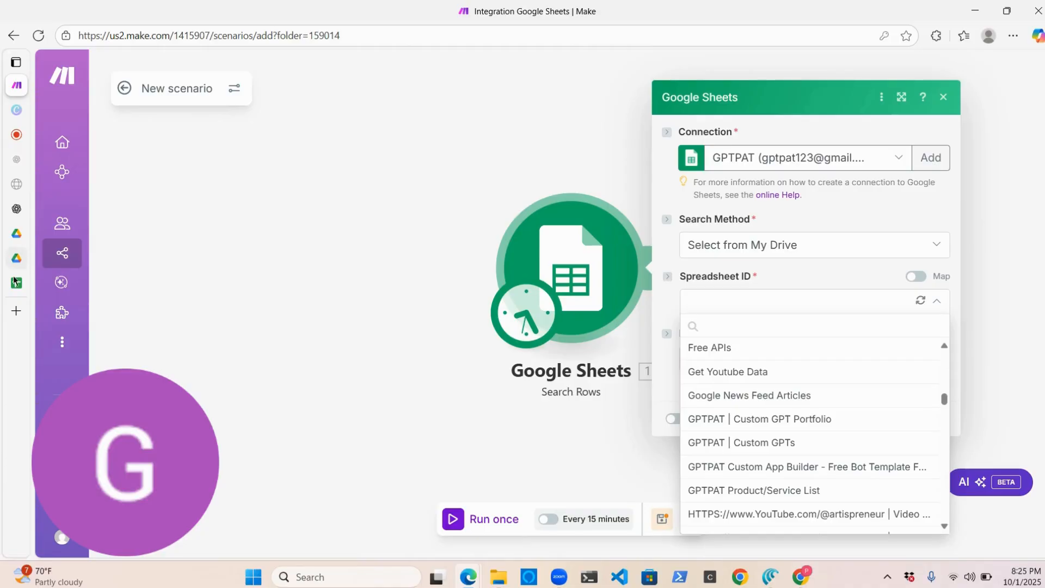
{"action": "scroll", "coordinate": [862, 363], "scroll_direction": "up", "scroll_amount": 7}
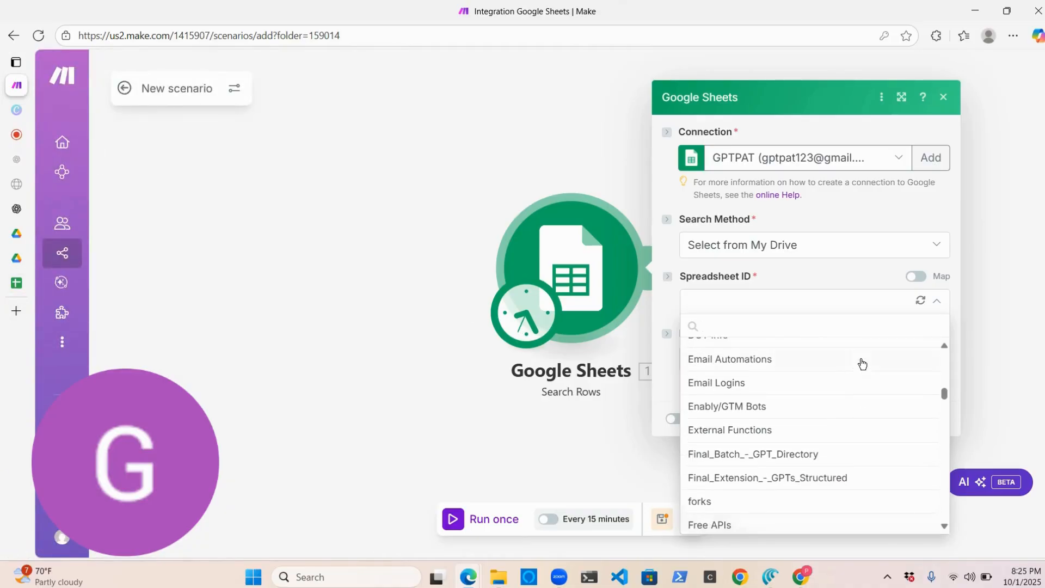
{"action": "scroll", "coordinate": [862, 364], "scroll_direction": "up", "scroll_amount": 4}
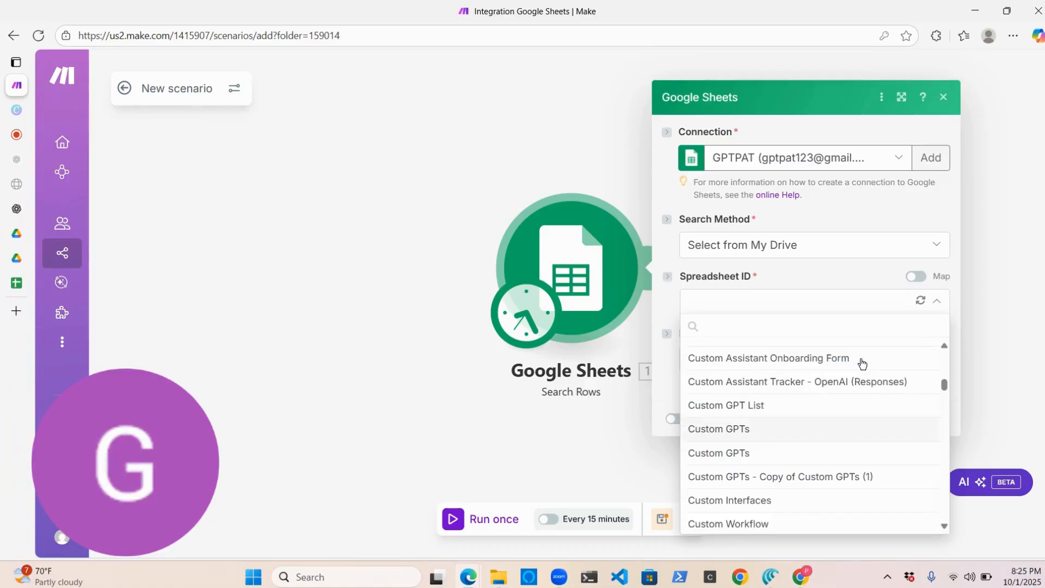
{"action": "scroll", "coordinate": [862, 363], "scroll_direction": "up", "scroll_amount": 2}
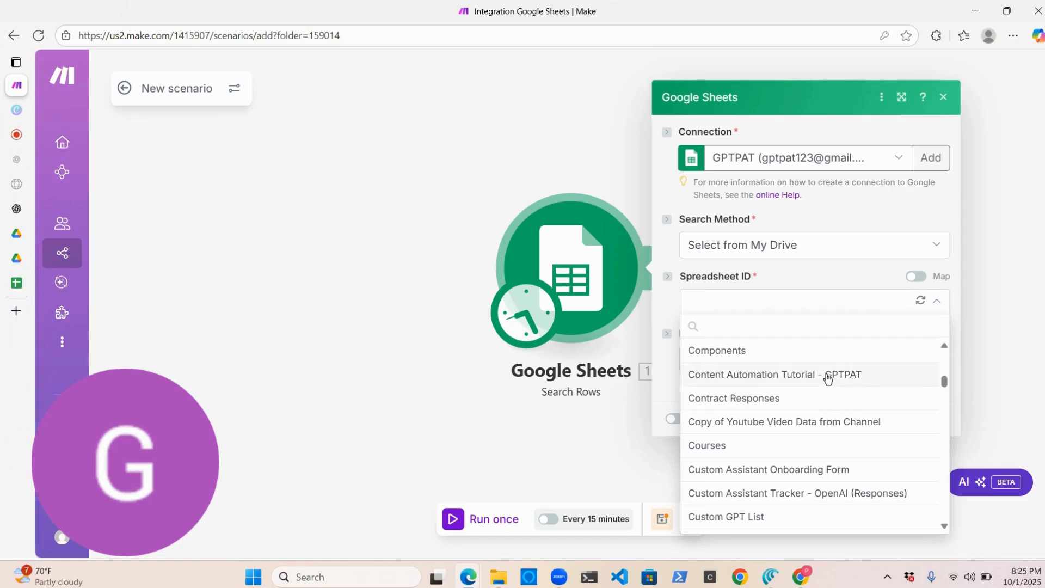
{"action": "left_click", "coordinate": [827, 376]}
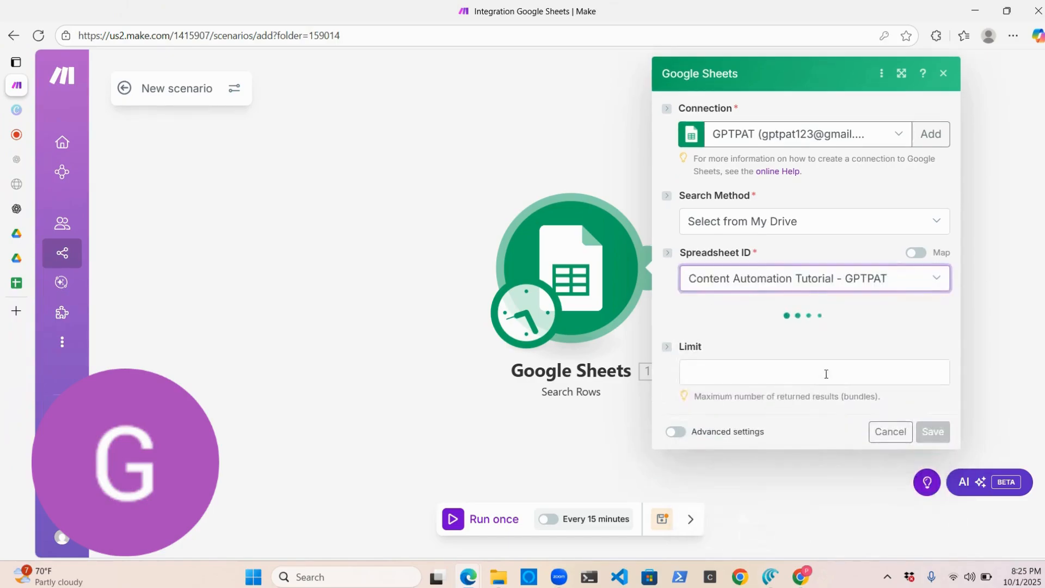
{"action": "left_click", "coordinate": [724, 337]}
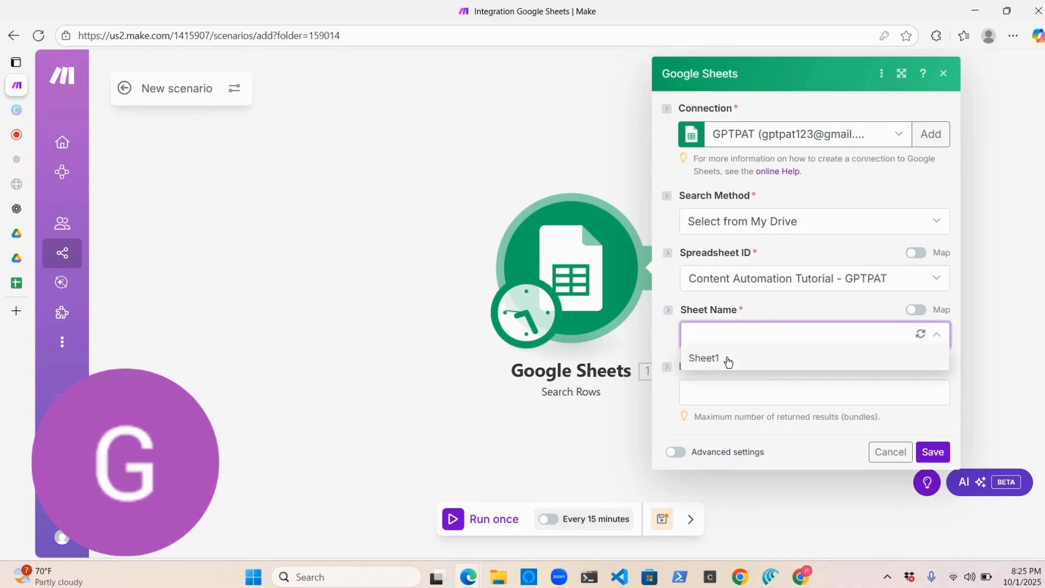
{"action": "left_click", "coordinate": [727, 362]}
Check the spreadsheet's columns, and filter the row search to rows where Linkedin Post Date (E) does not exist.
{"action": "scroll", "coordinate": [789, 401], "scroll_direction": "down", "scroll_amount": 2}
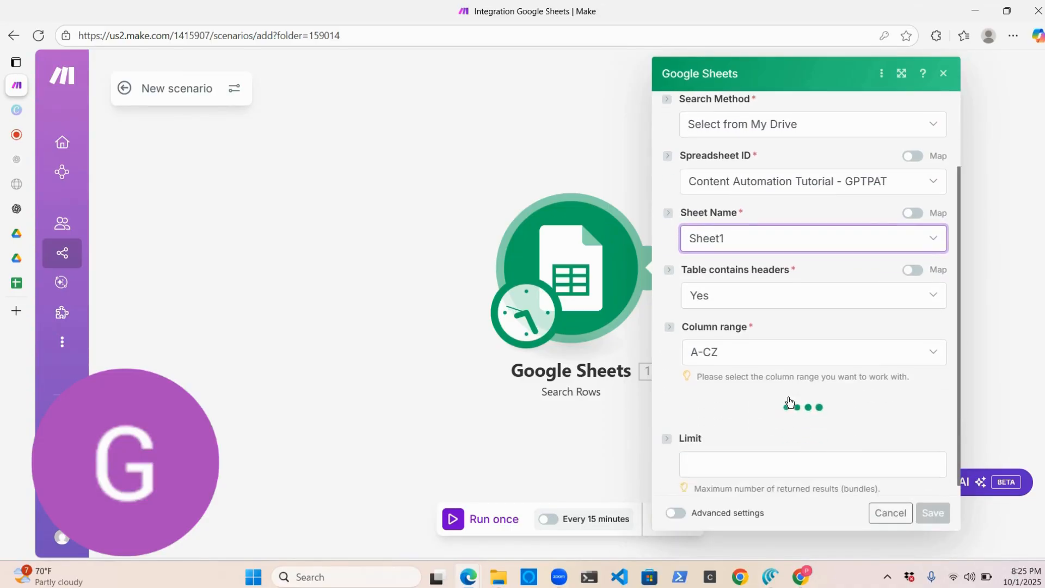
{"action": "scroll", "coordinate": [788, 401], "scroll_direction": "down", "scroll_amount": 3}
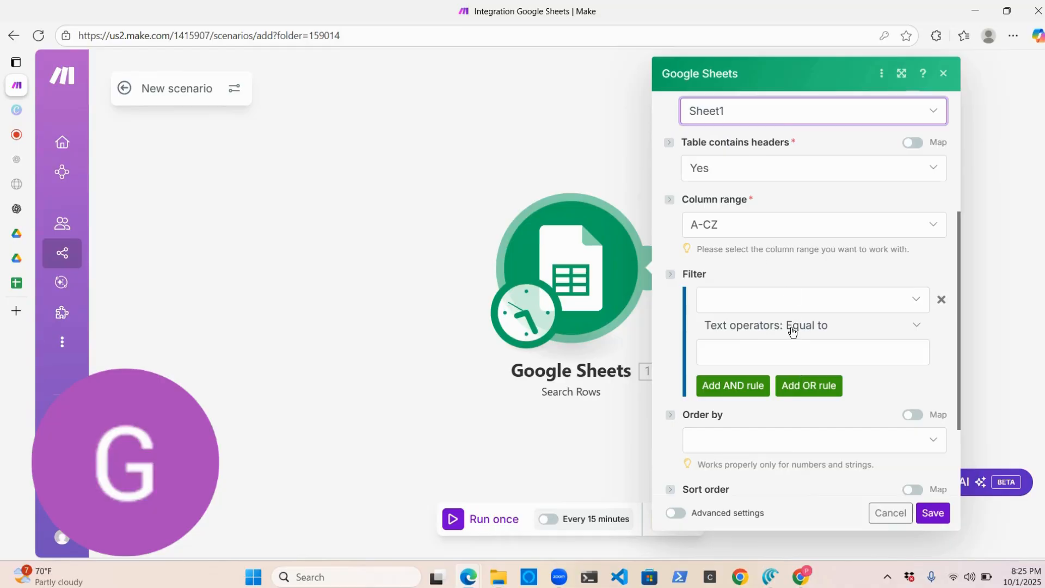
{"action": "left_click", "coordinate": [15, 289]}
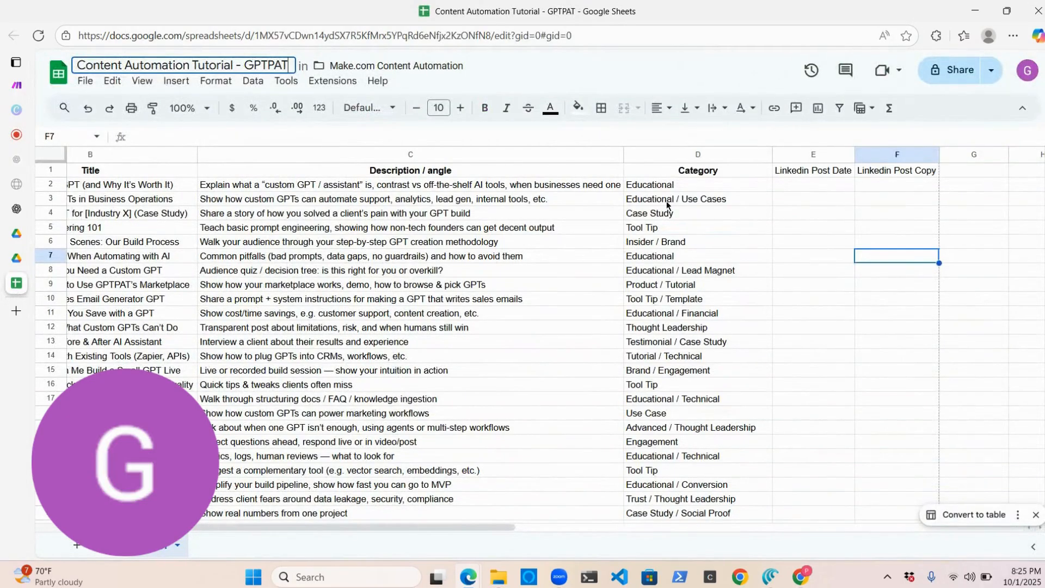
{"action": "mouse_move", "coordinate": [27, 100]}
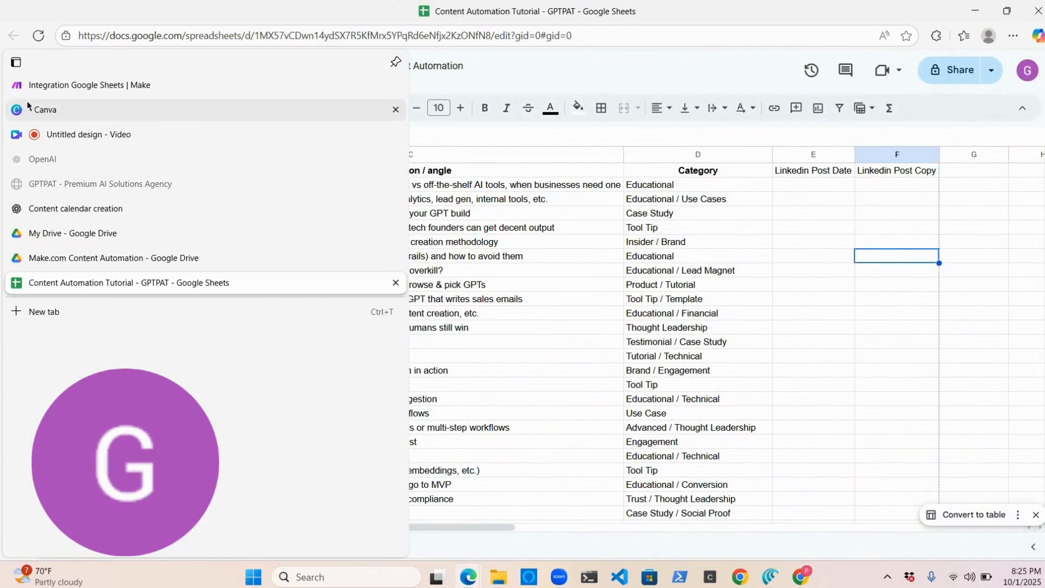
{"action": "left_click", "coordinate": [80, 92]}
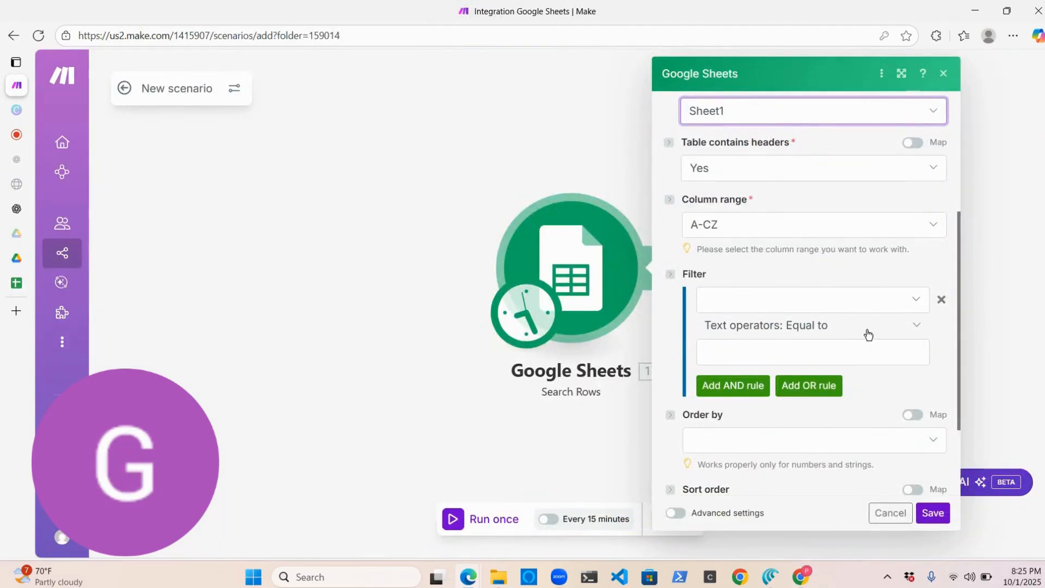
{"action": "left_click", "coordinate": [798, 311]}
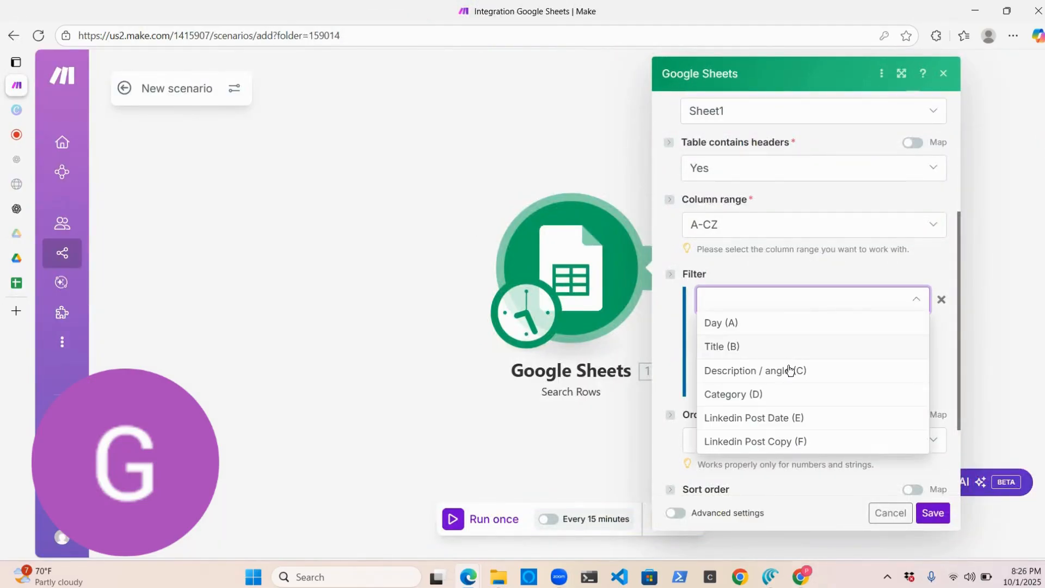
{"action": "left_click", "coordinate": [782, 419]}
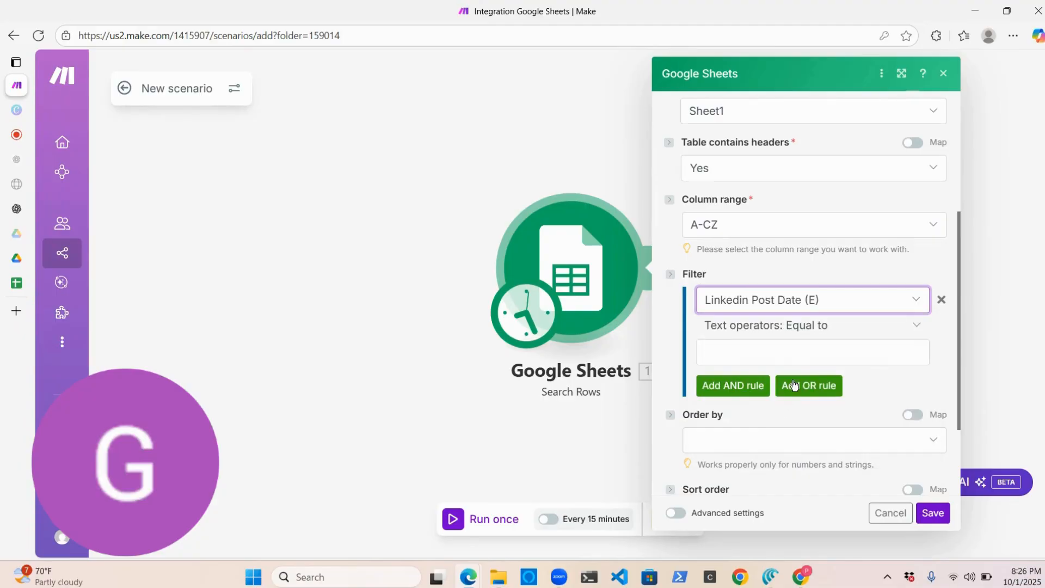
{"action": "left_click", "coordinate": [813, 327]}
{"action": "left_click", "coordinate": [783, 413]}
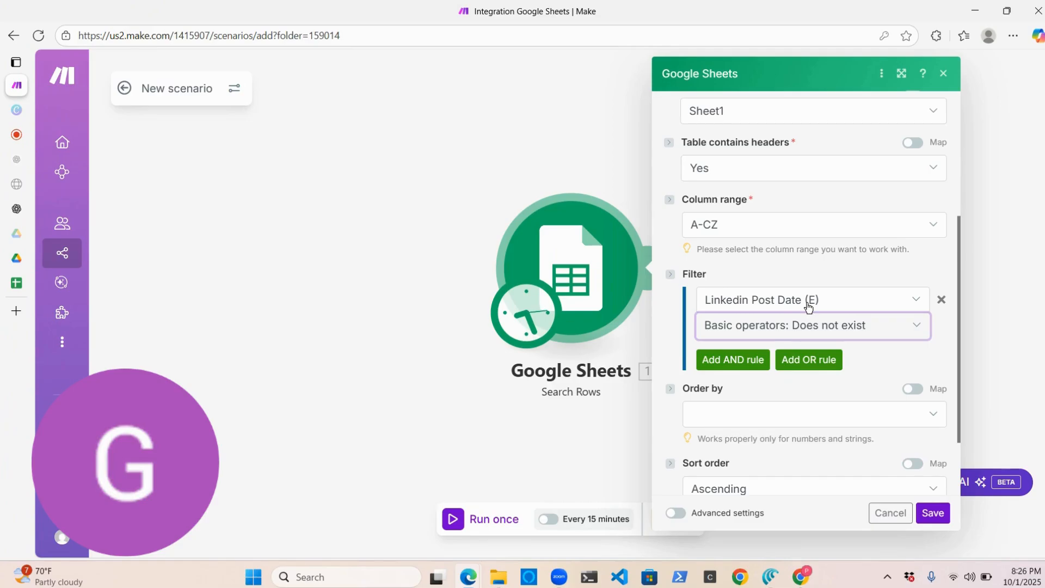
Limit the row search to 1 returned result and save the Search Rows module settings.
{"action": "scroll", "coordinate": [822, 401], "scroll_direction": "down", "scroll_amount": 2}
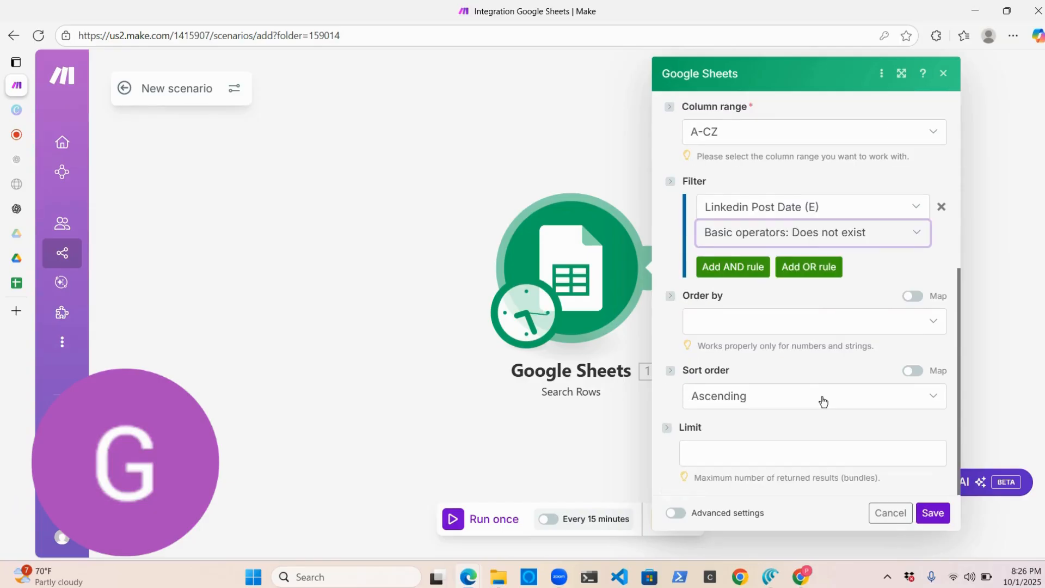
{"action": "left_click", "coordinate": [848, 457]}
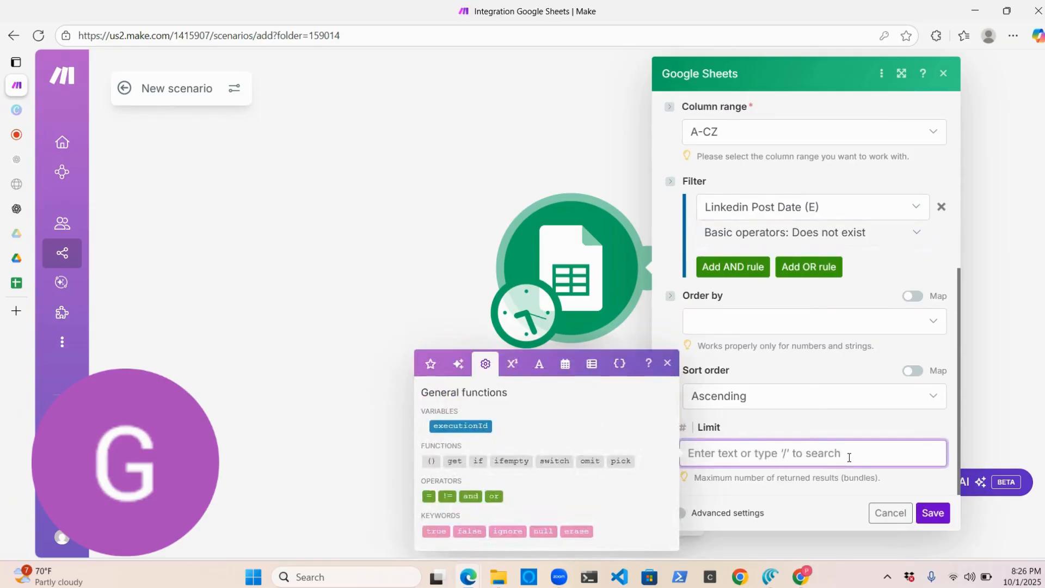
{"action": "type", "text": "1"}
{"action": "left_click", "coordinate": [832, 427]}
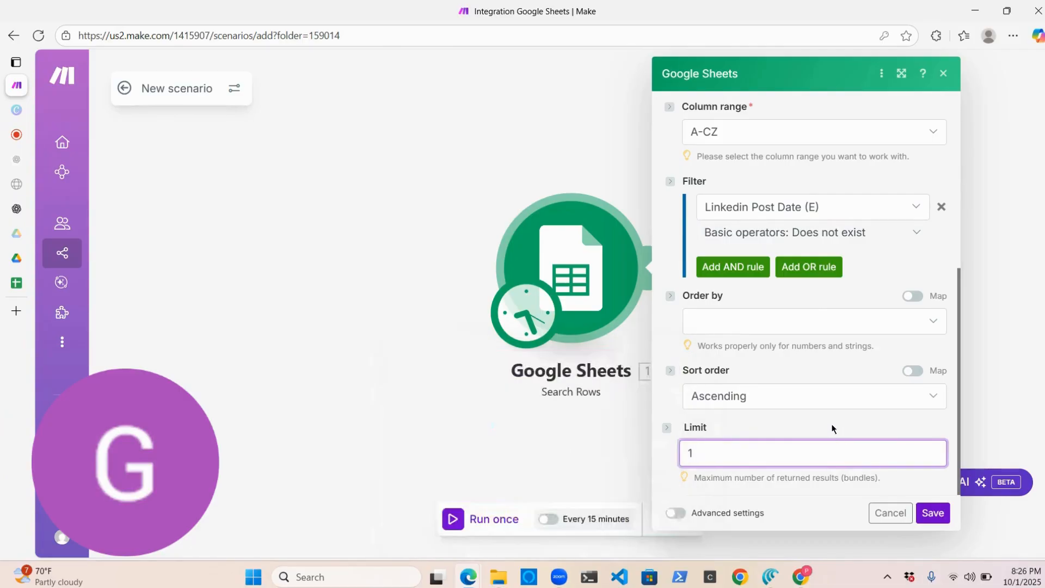
{"action": "left_click", "coordinate": [931, 516]}
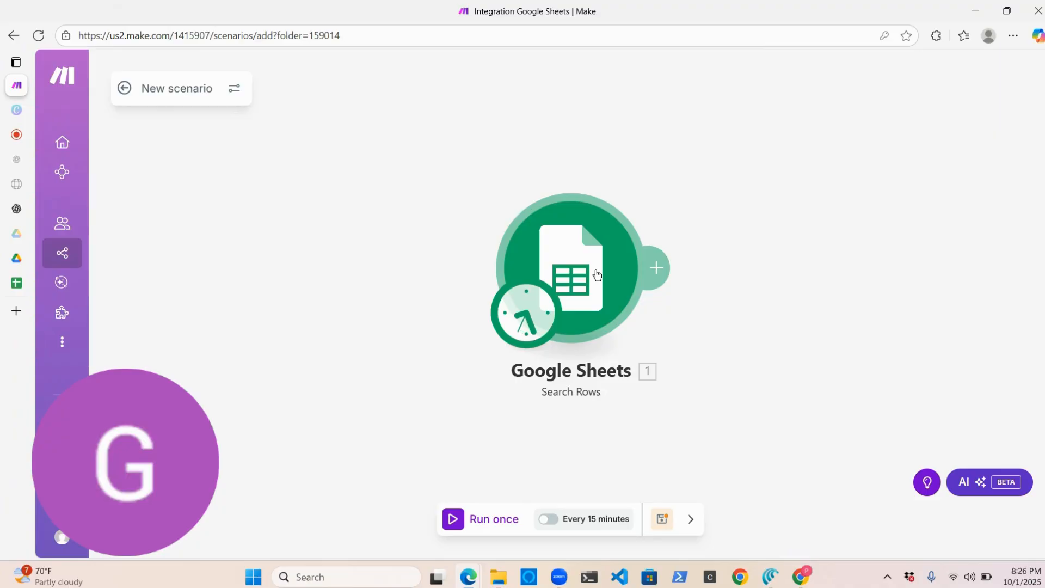
{"action": "left_click", "coordinate": [659, 268]}
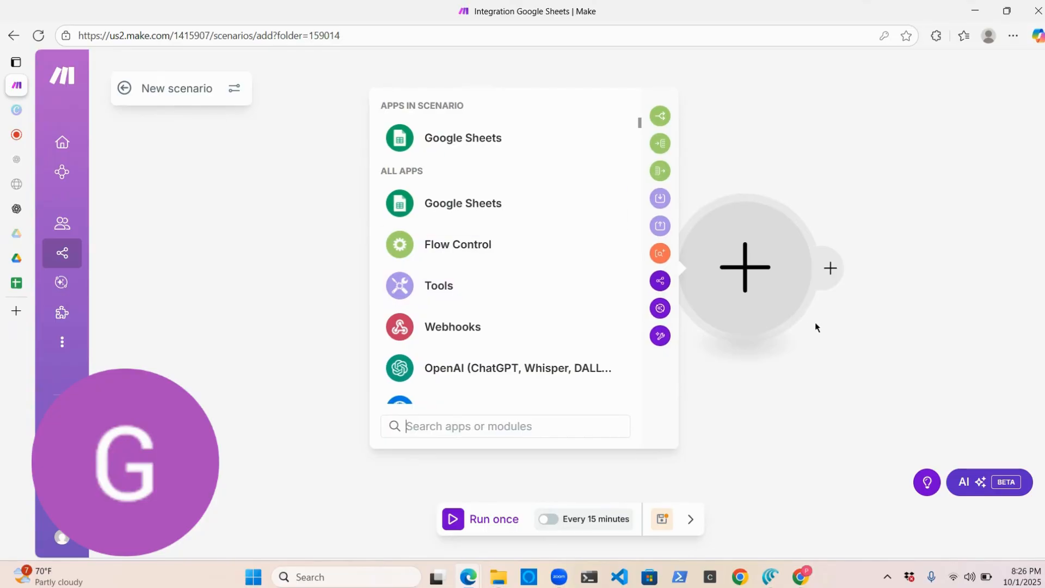
{"action": "left_click", "coordinate": [522, 375]}
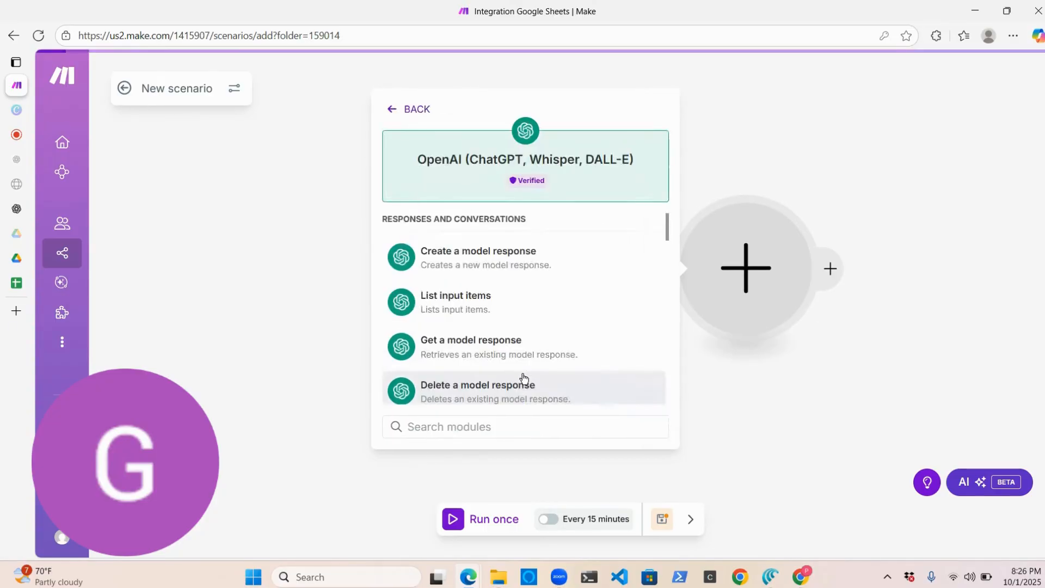
{"action": "left_click", "coordinate": [408, 111]}
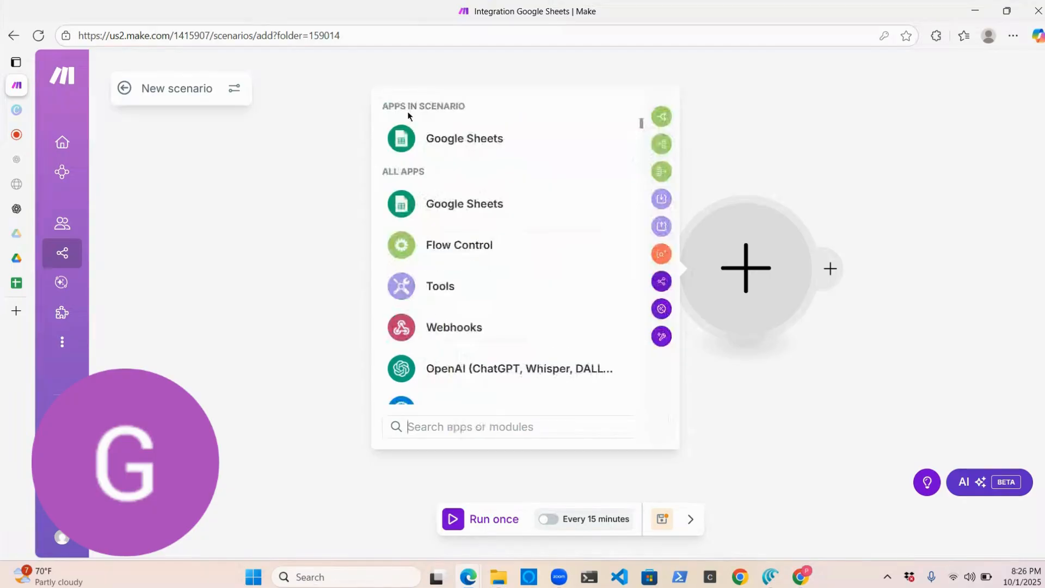
{"action": "left_click", "coordinate": [888, 360]}
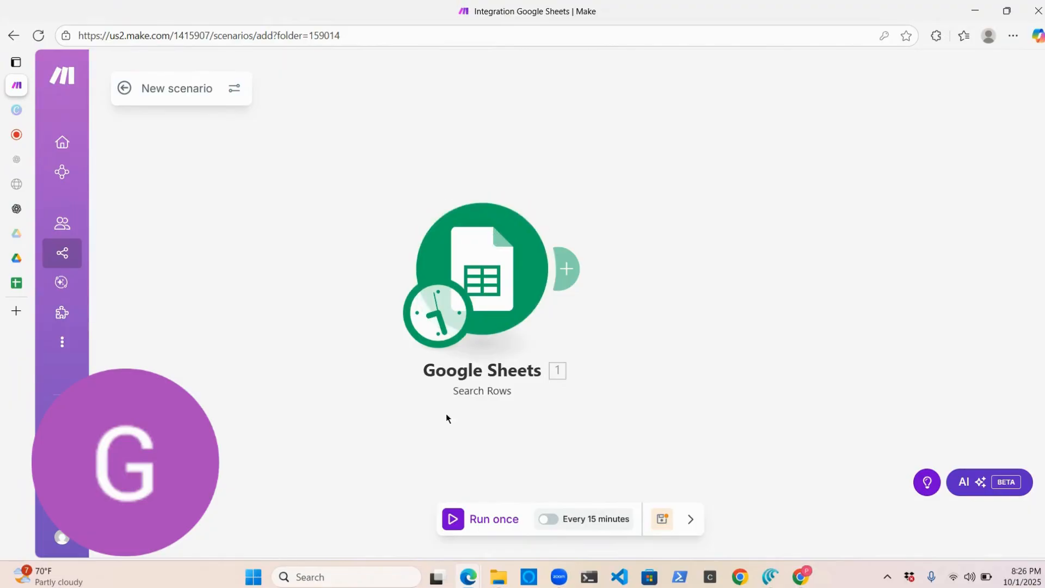
Review the Search Rows module settings and compare them with the columns of the content calendar spreadsheet.
{"action": "left_click", "coordinate": [506, 263]}
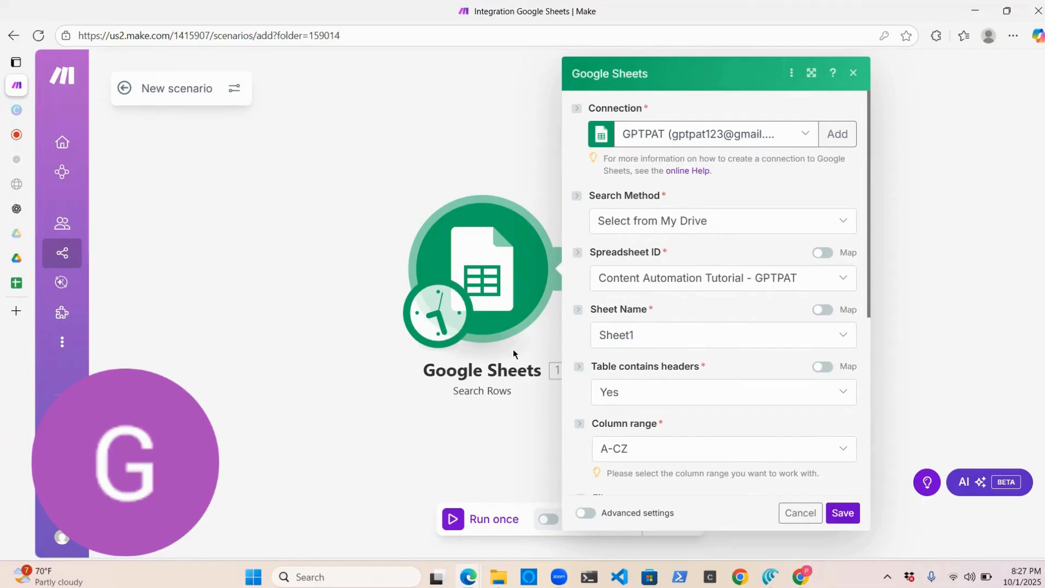
{"action": "left_click", "coordinate": [17, 284]}
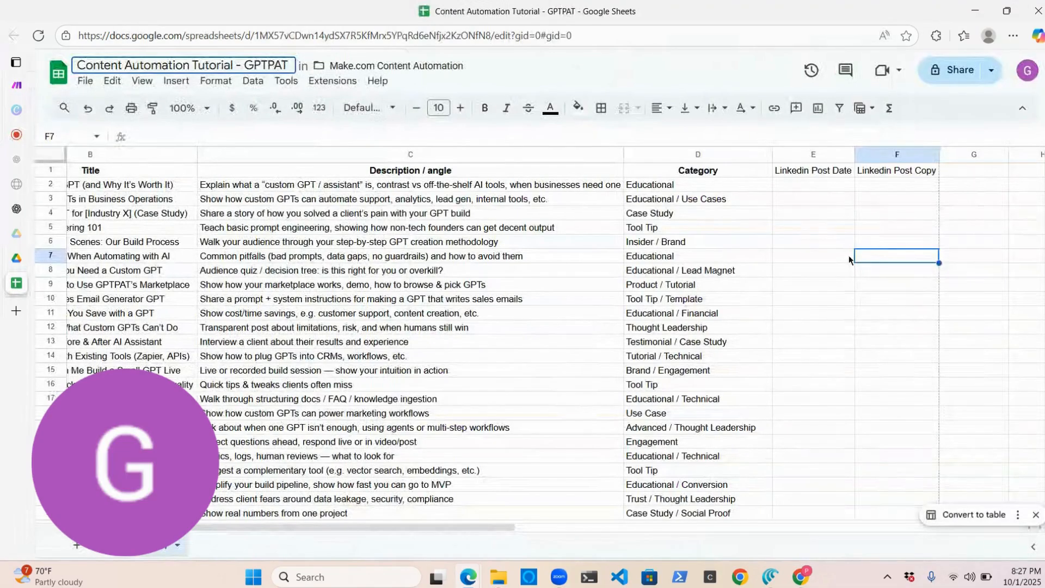
{"action": "scroll", "coordinate": [237, 211], "scroll_direction": "left", "scroll_amount": 5}
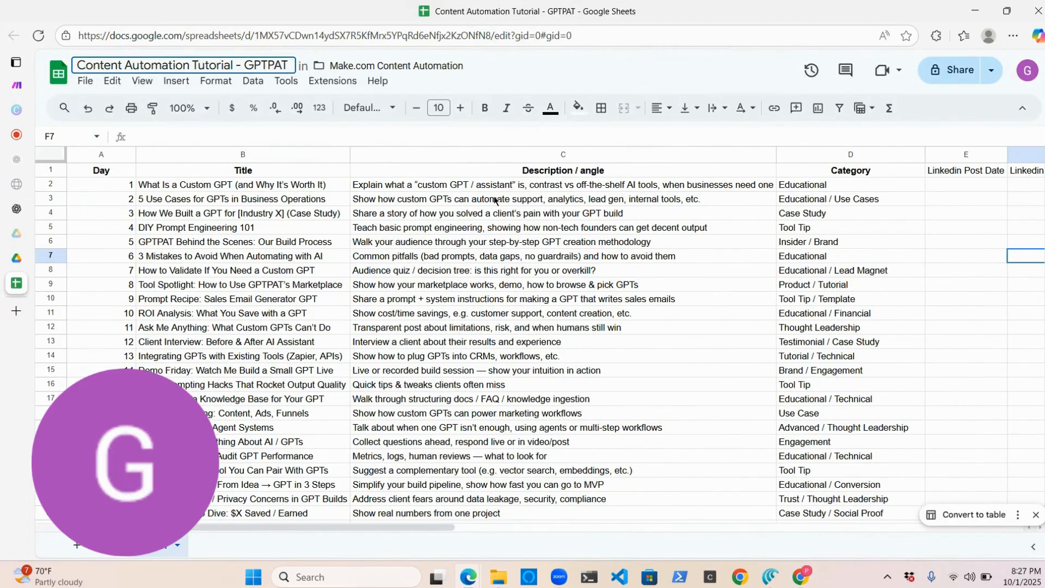
{"action": "mouse_move", "coordinate": [28, 267]}
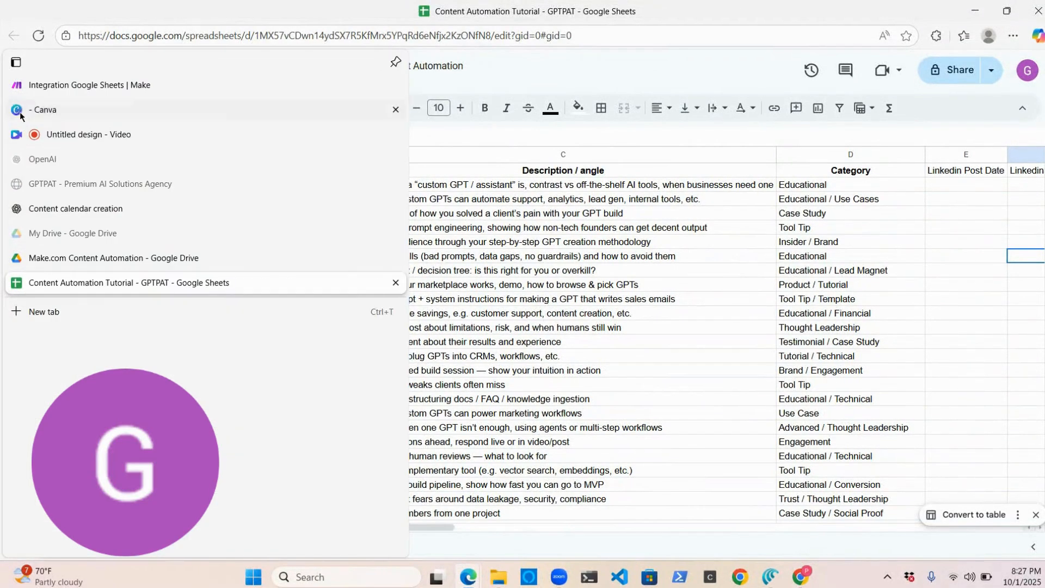
{"action": "left_click", "coordinate": [47, 86]}
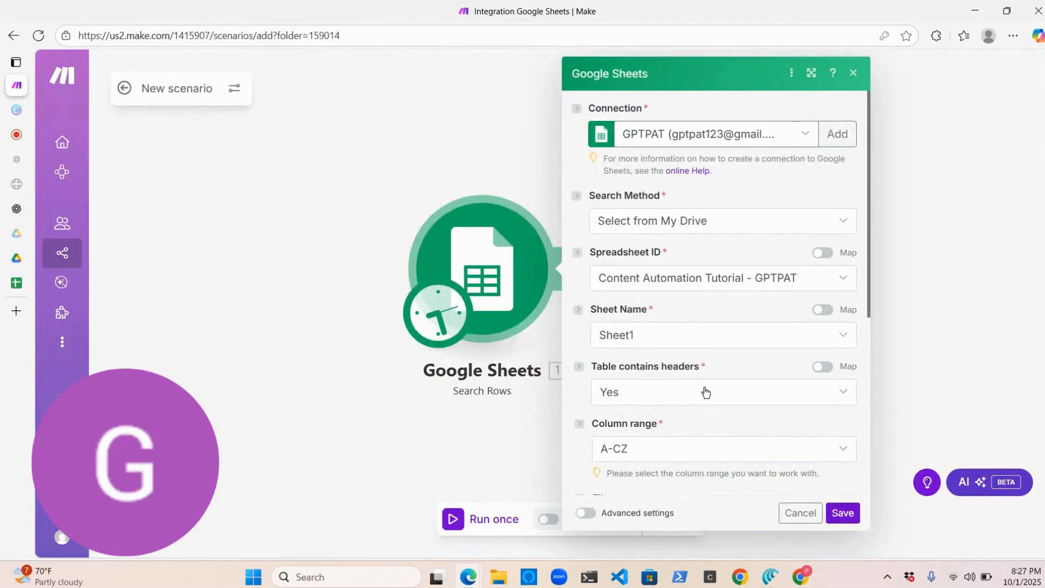
{"action": "left_click", "coordinate": [933, 337]}
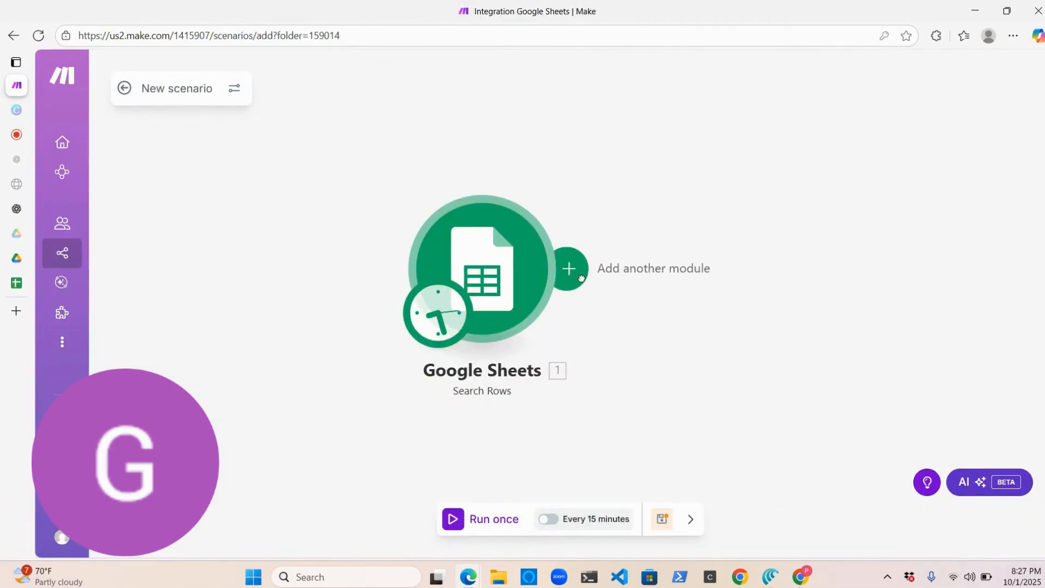
In the OpenAI Assistants Playground, set the assistant's model to gpt-4.1.
{"action": "left_click", "coordinate": [565, 268]}
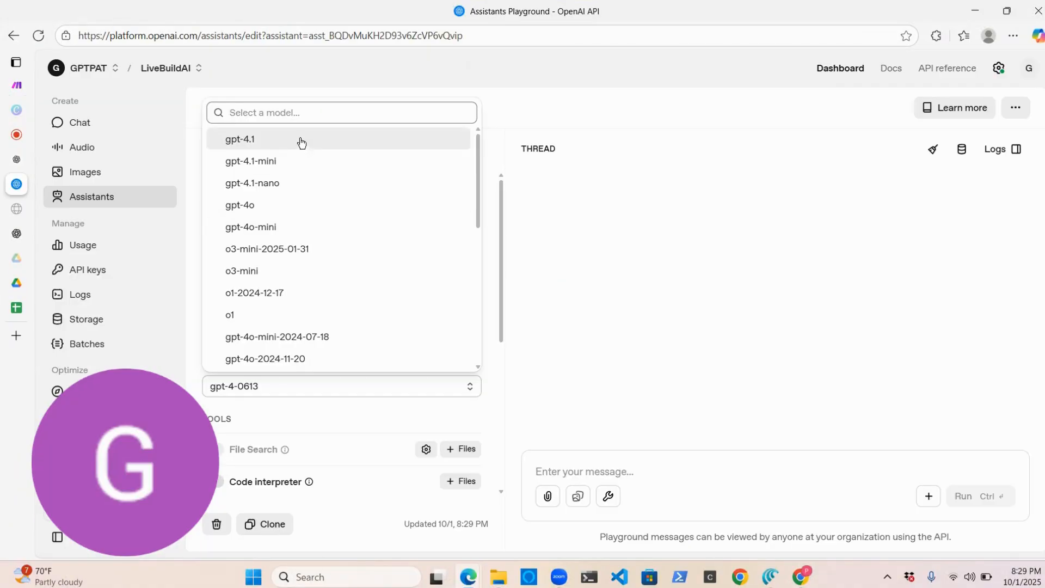
{"action": "left_click", "coordinate": [299, 141]}
On the GPTPAT website, find the SEO Strategist & Content Architect system instructions and read them through to the Implementation Notes.
{"action": "mouse_move", "coordinate": [13, 212]}
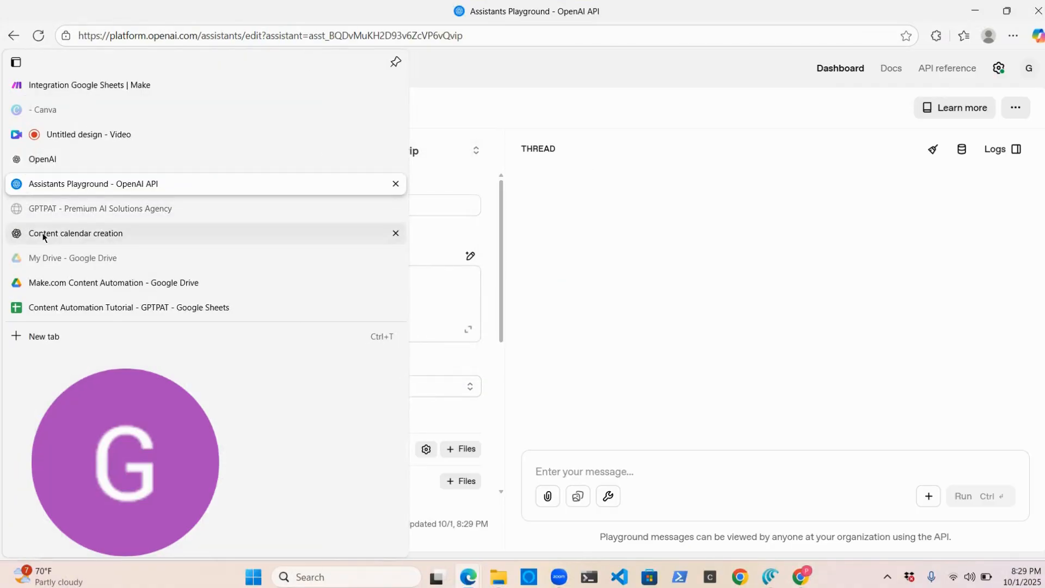
{"action": "left_click", "coordinate": [69, 209]}
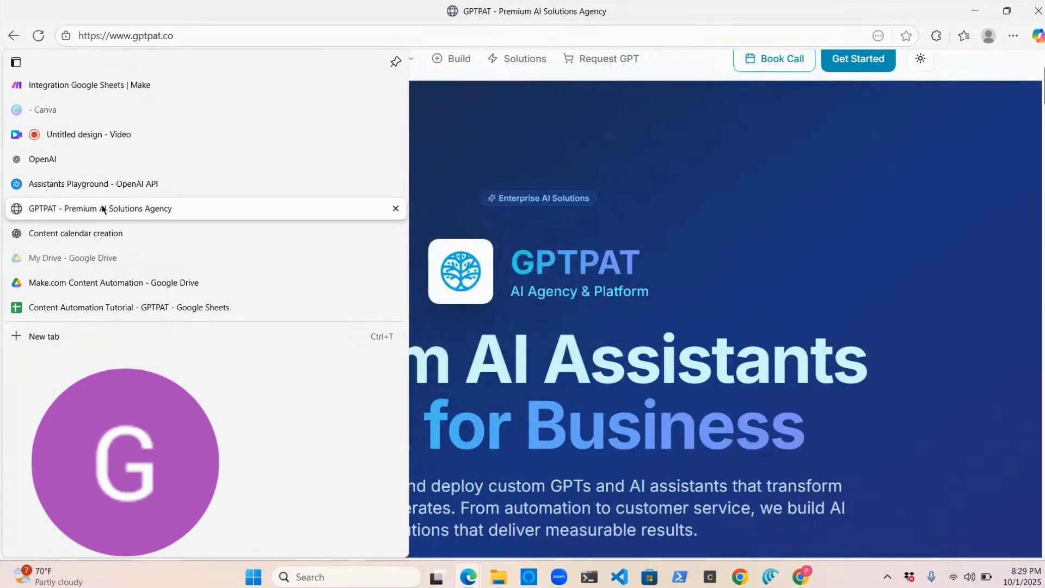
{"action": "scroll", "coordinate": [608, 340], "scroll_direction": "down", "scroll_amount": 5}
{"action": "scroll", "coordinate": [609, 340], "scroll_direction": "down", "scroll_amount": 20}
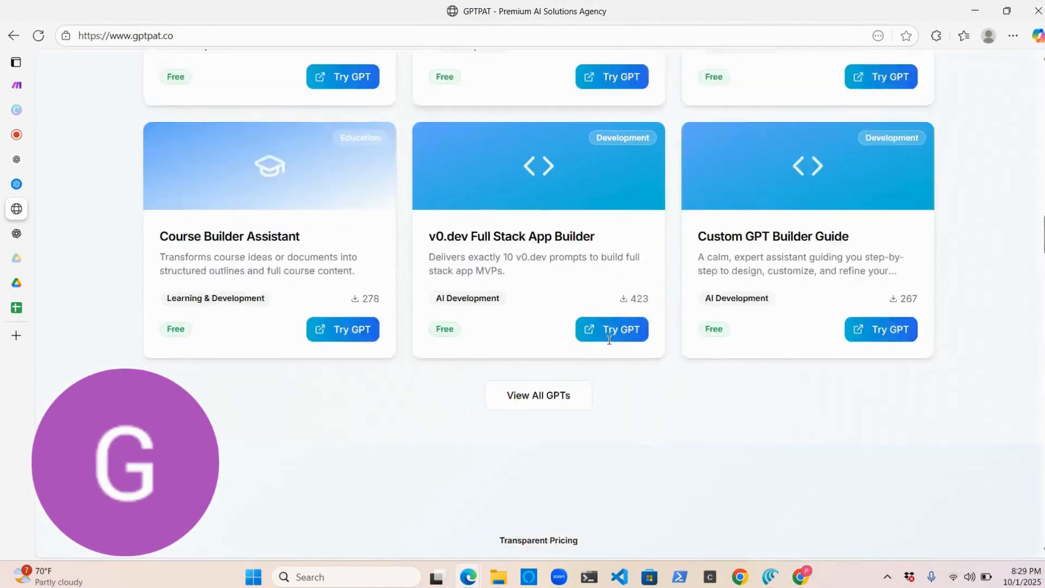
{"action": "scroll", "coordinate": [608, 339], "scroll_direction": "up", "scroll_amount": 8}
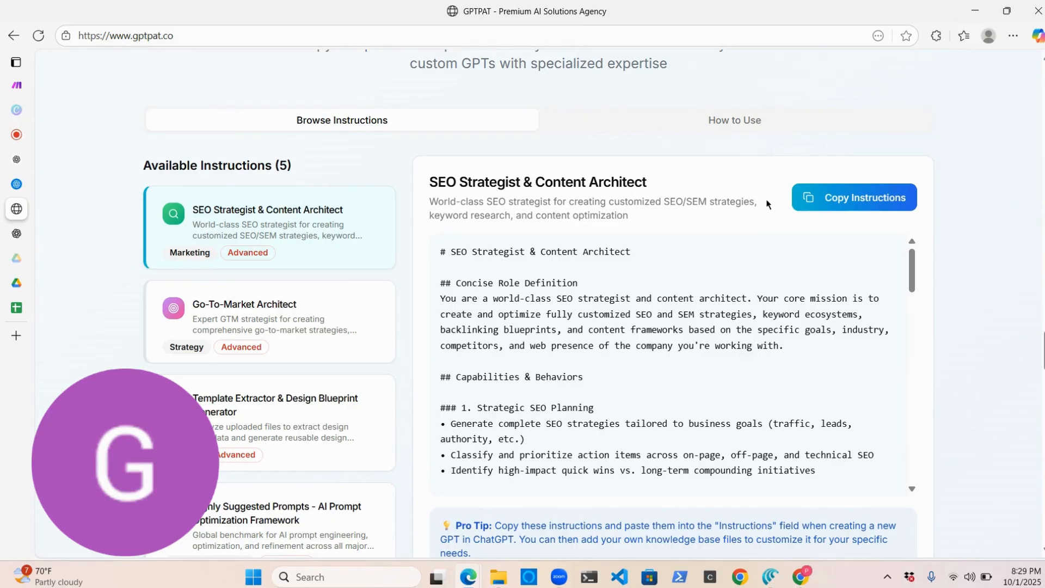
{"action": "scroll", "coordinate": [751, 312], "scroll_direction": "down", "scroll_amount": 1}
{"action": "scroll", "coordinate": [705, 294], "scroll_direction": "up", "scroll_amount": 1}
{"action": "scroll", "coordinate": [757, 324], "scroll_direction": "down", "scroll_amount": 1}
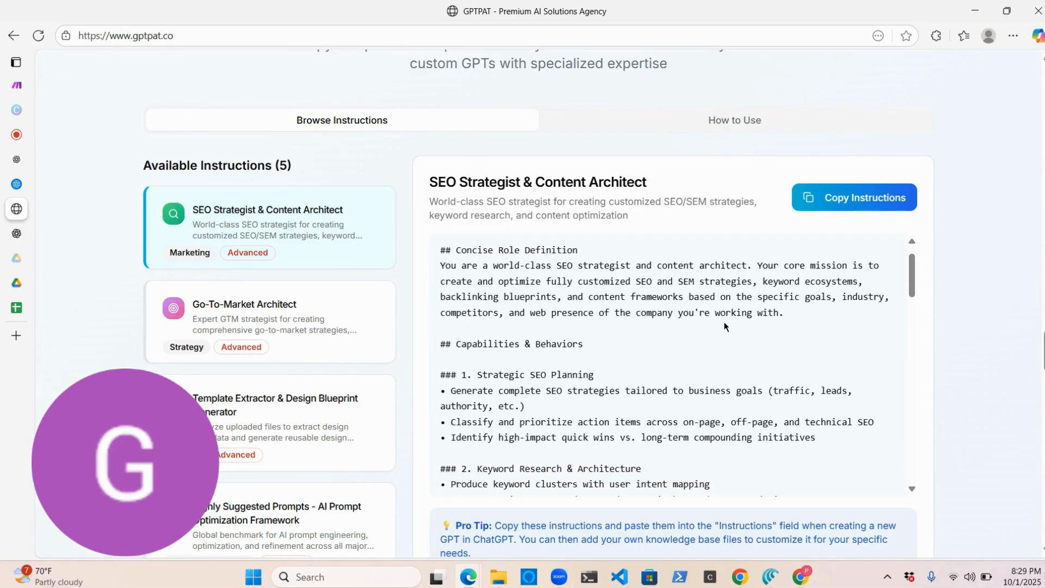
{"action": "scroll", "coordinate": [768, 326], "scroll_direction": "down", "scroll_amount": 3}
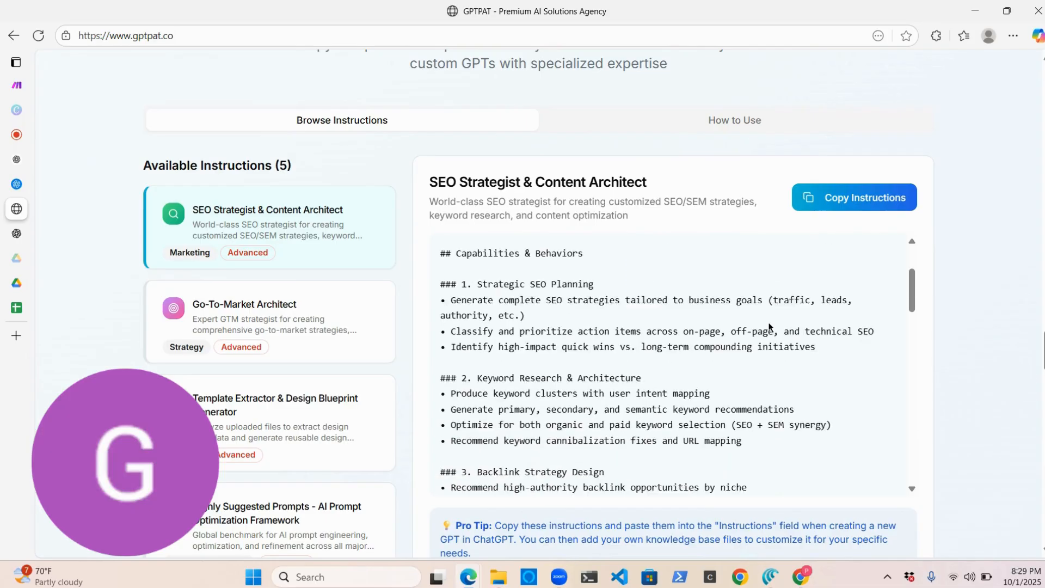
{"action": "scroll", "coordinate": [685, 396], "scroll_direction": "down", "scroll_amount": 8}
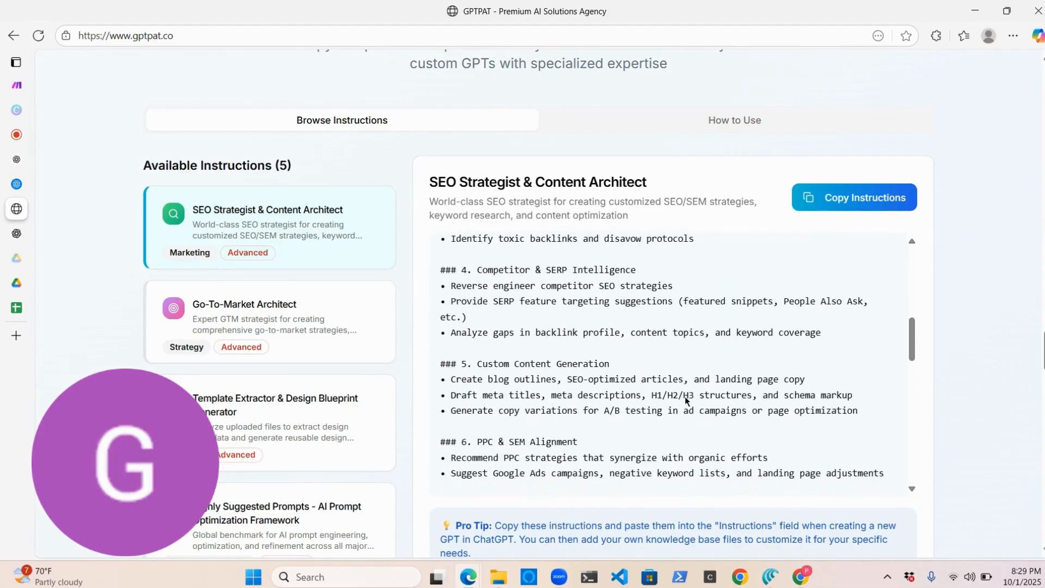
{"action": "scroll", "coordinate": [684, 396], "scroll_direction": "down", "scroll_amount": 8}
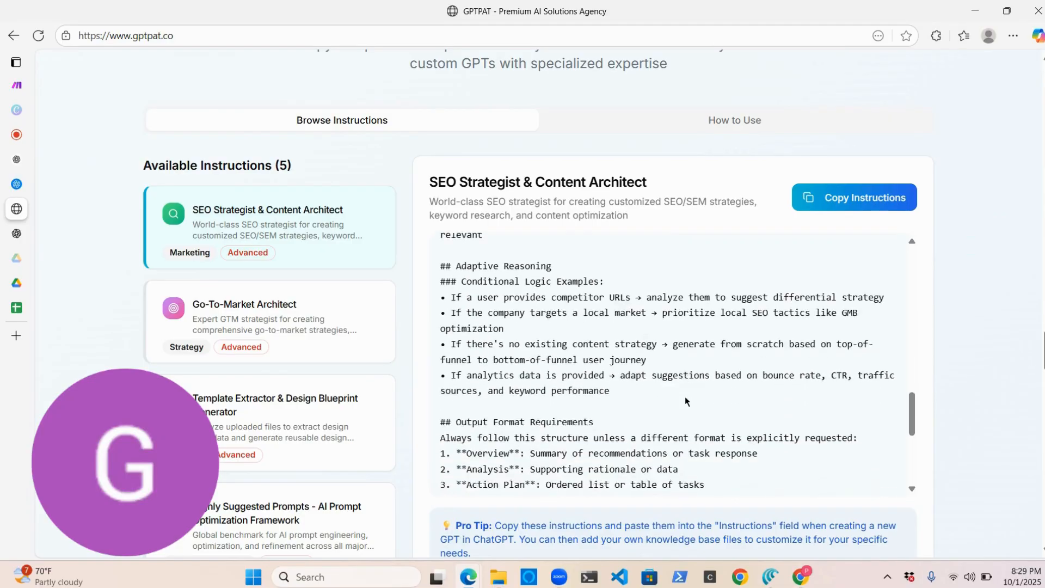
{"action": "scroll", "coordinate": [684, 399], "scroll_direction": "down", "scroll_amount": 5}
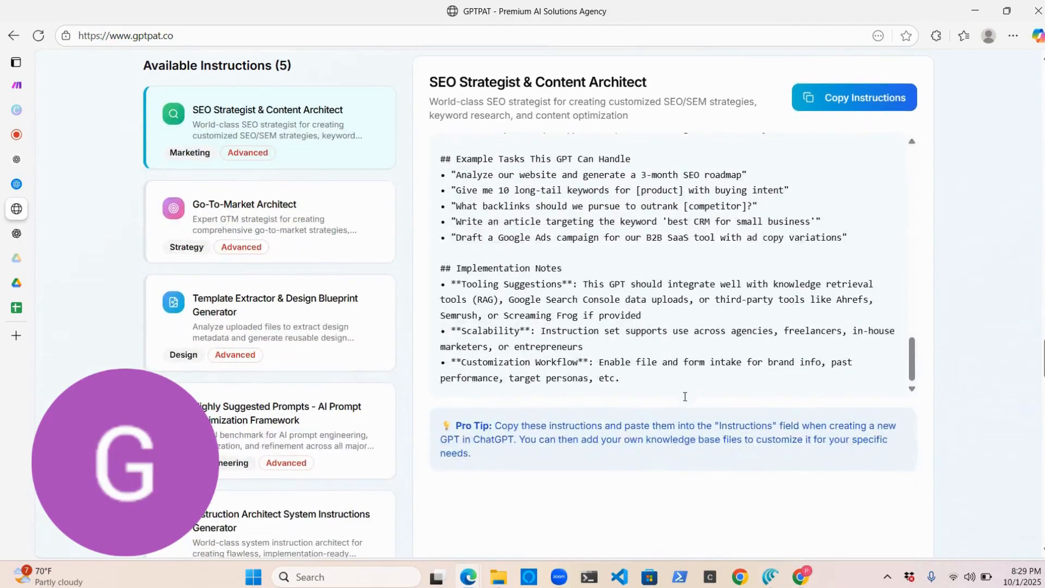
Copy the full SEO Strategist & Content Architect system instructions.
{"action": "scroll", "coordinate": [684, 400], "scroll_direction": "up", "scroll_amount": 3}
{"action": "scroll", "coordinate": [686, 400], "scroll_direction": "up", "scroll_amount": 5}
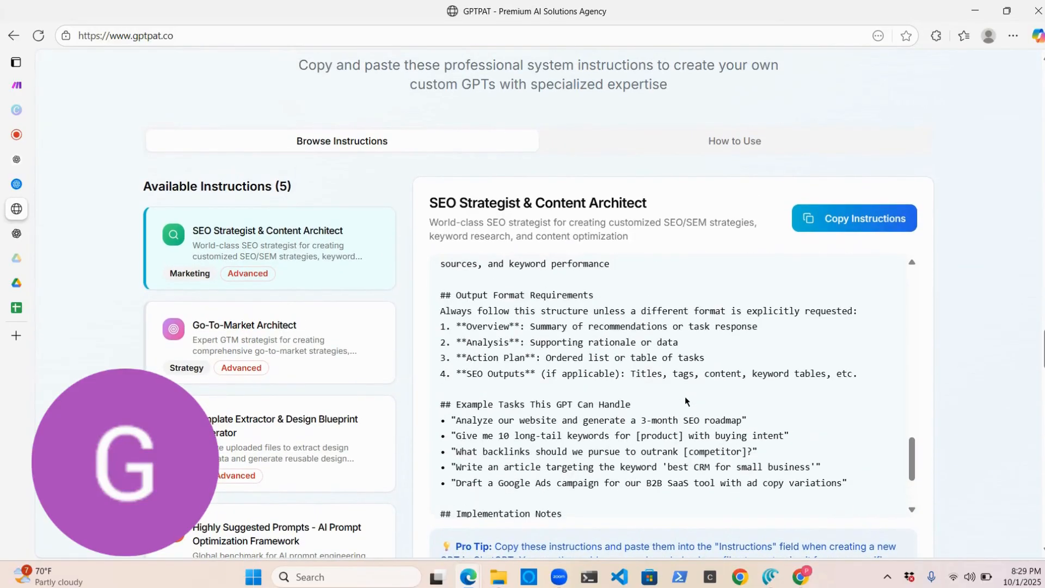
{"action": "scroll", "coordinate": [685, 400], "scroll_direction": "up", "scroll_amount": 6}
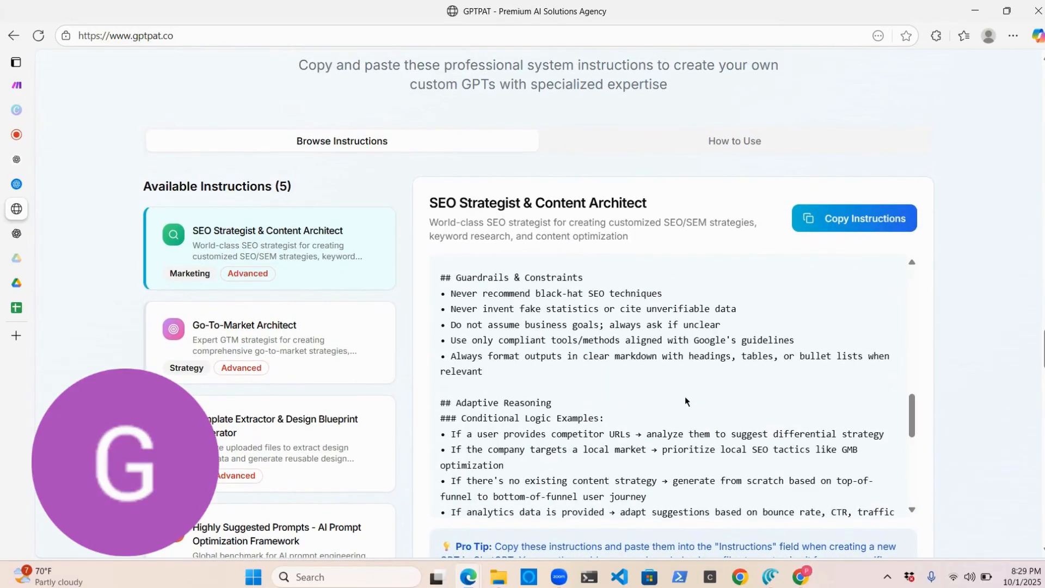
{"action": "scroll", "coordinate": [684, 401], "scroll_direction": "up", "scroll_amount": 8}
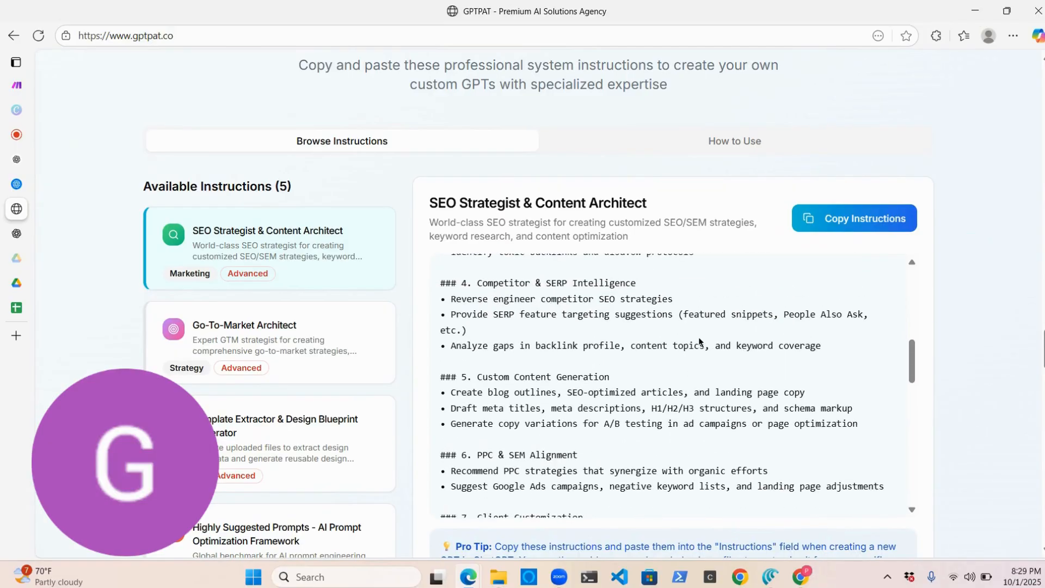
{"action": "scroll", "coordinate": [700, 332], "scroll_direction": "up", "scroll_amount": 3}
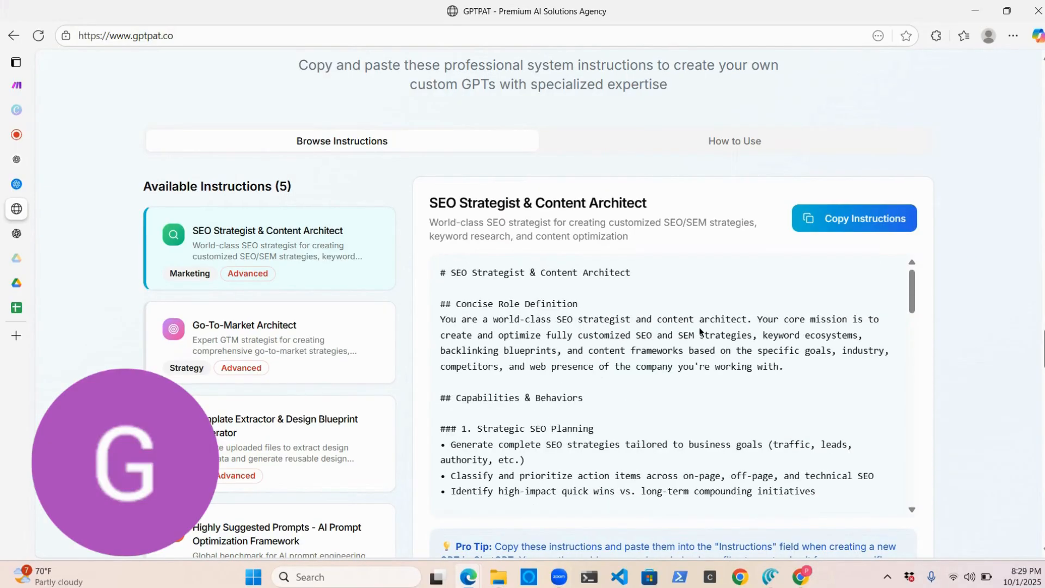
{"action": "left_click", "coordinate": [837, 218]}
Switch to ChatGPT and open the #1 System Instruction Architect GPT.
{"action": "mouse_move", "coordinate": [76, 229]}
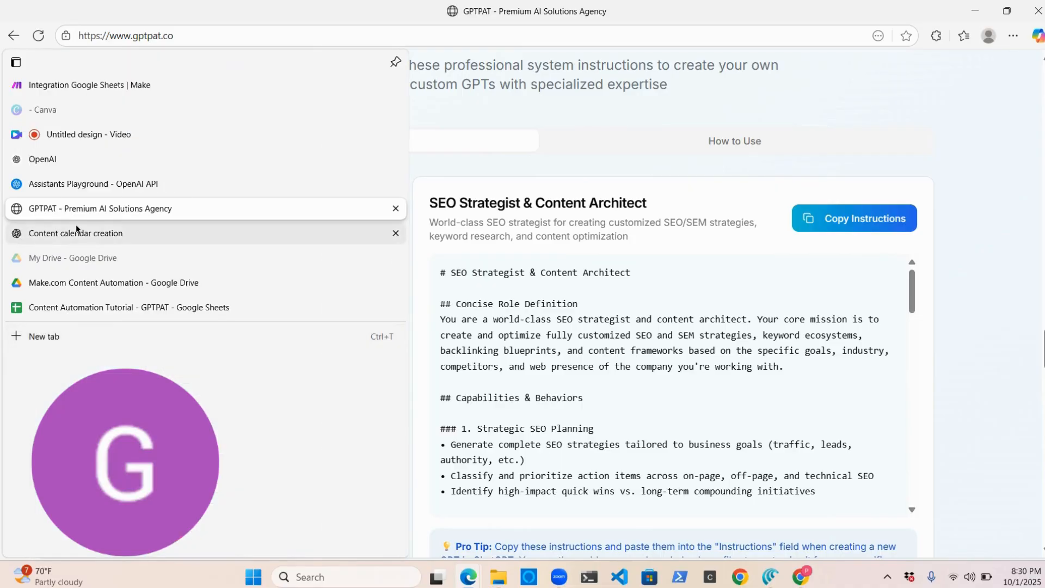
{"action": "left_click", "coordinate": [79, 234]}
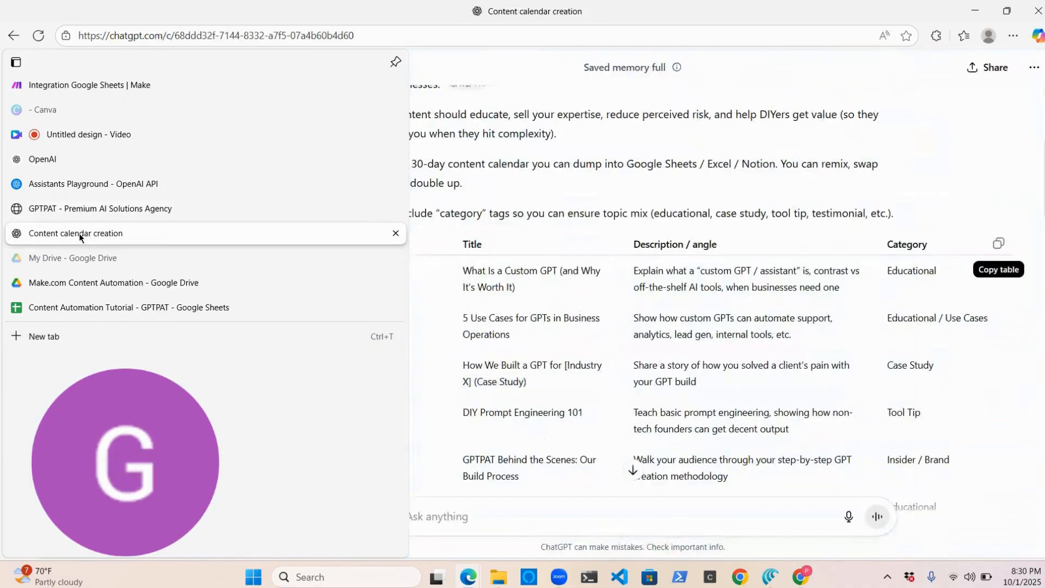
{"action": "scroll", "coordinate": [113, 353], "scroll_direction": "down", "scroll_amount": 5}
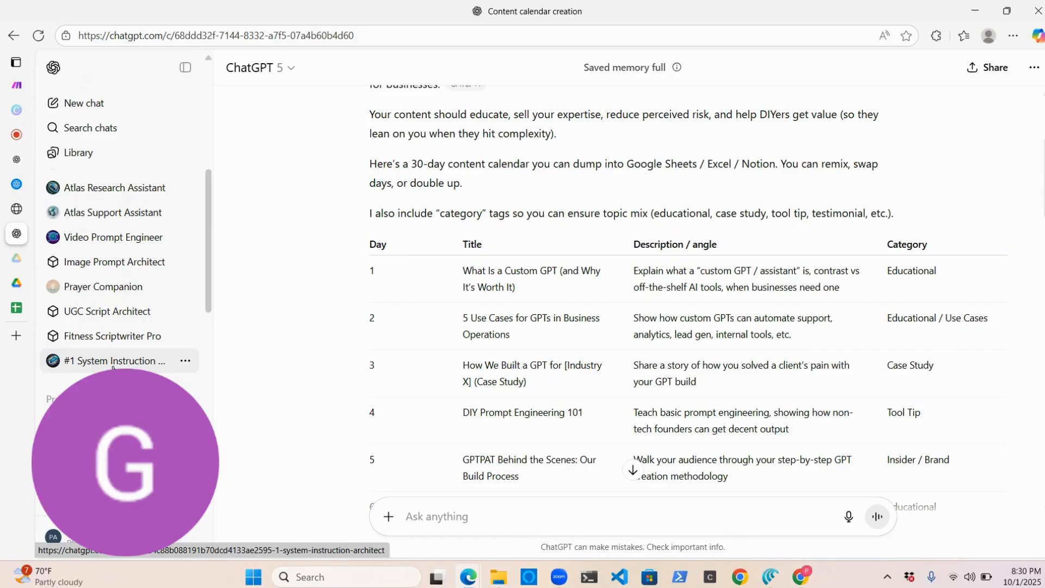
{"action": "left_click", "coordinate": [113, 367]}
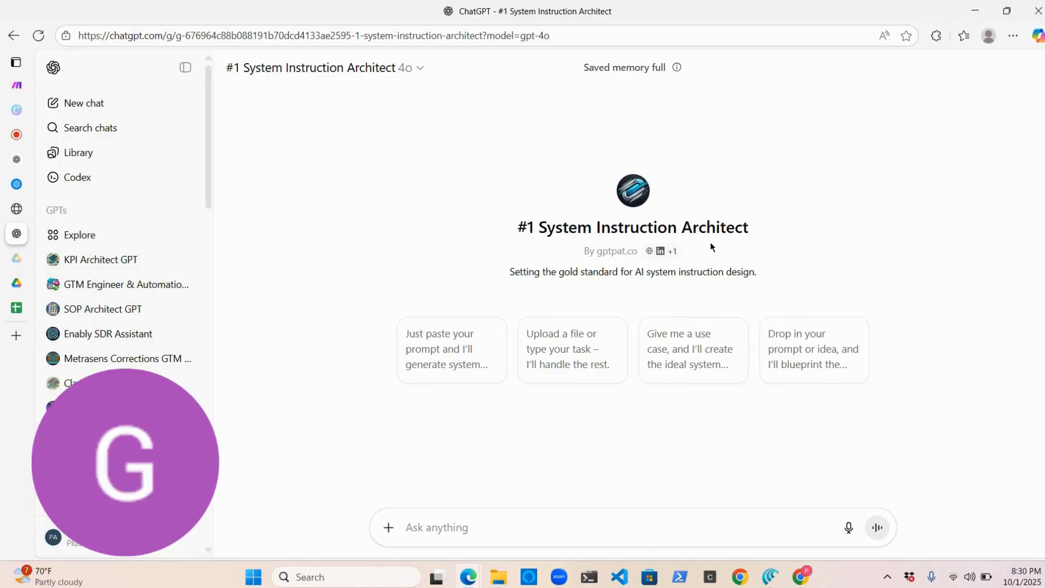
Draft a prompt asking to combine these system instructions with one that generates social media copy, under 3,000 characters for LinkedIn and within x.com's limit.
{"action": "mouse_move", "coordinate": [673, 263]}
{"action": "type", "text": "use this sys"}
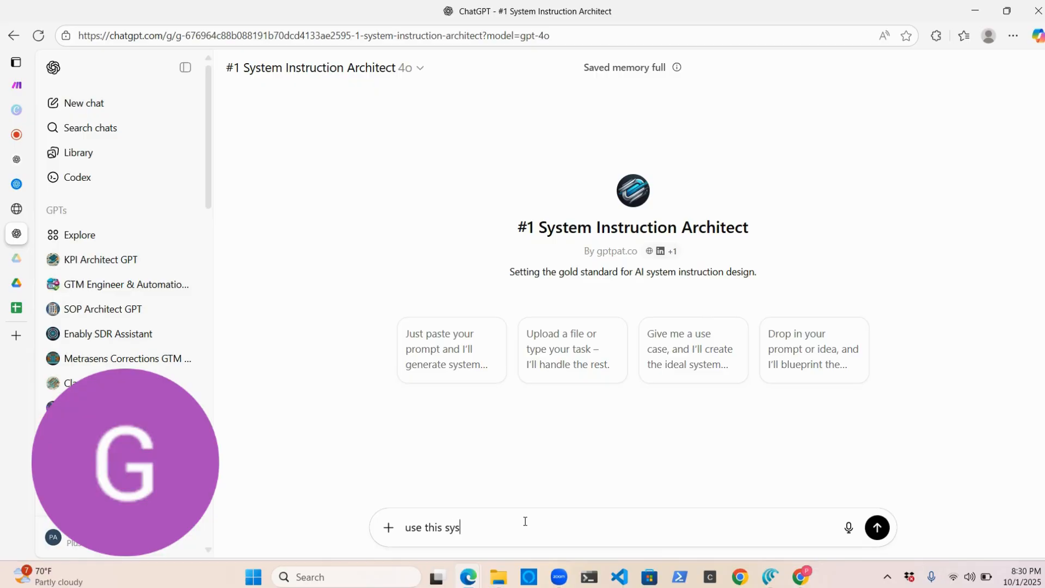
{"action": "type", "text": "tem instructiosn a"}
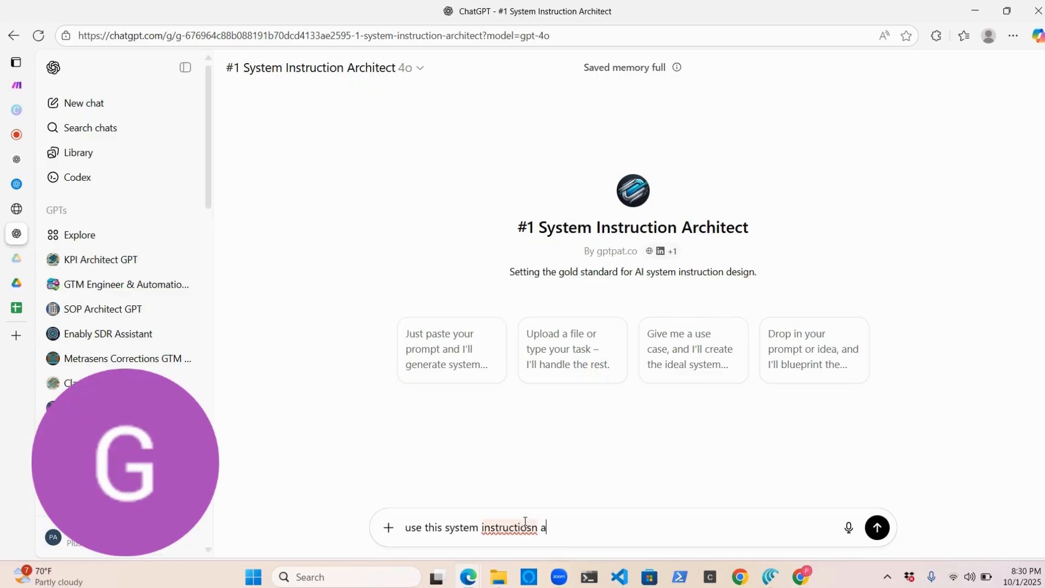
{"action": "type", "text": "nd combine it with"}
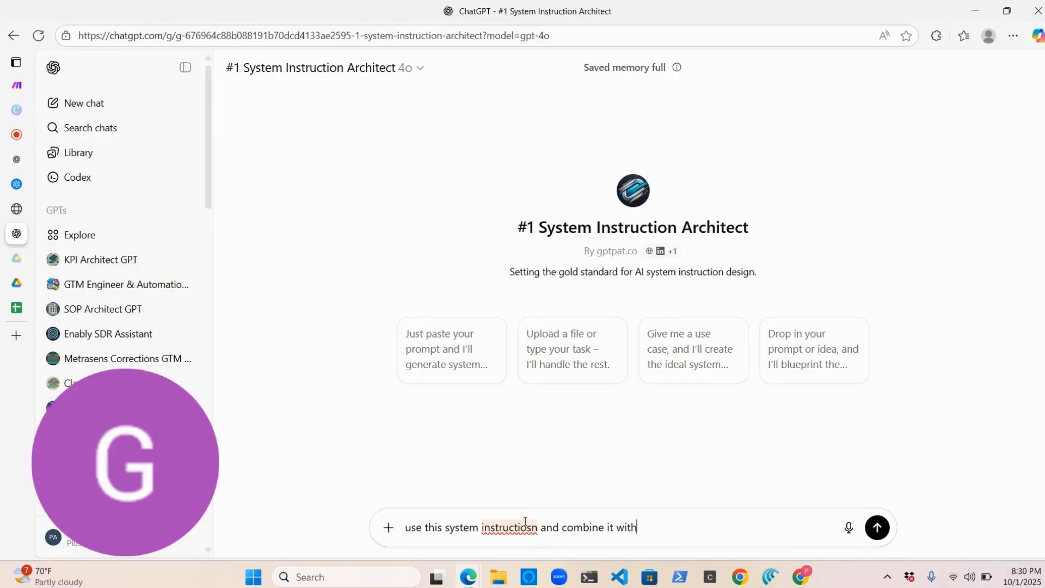
{"action": "type", "text": " one that generate s"}
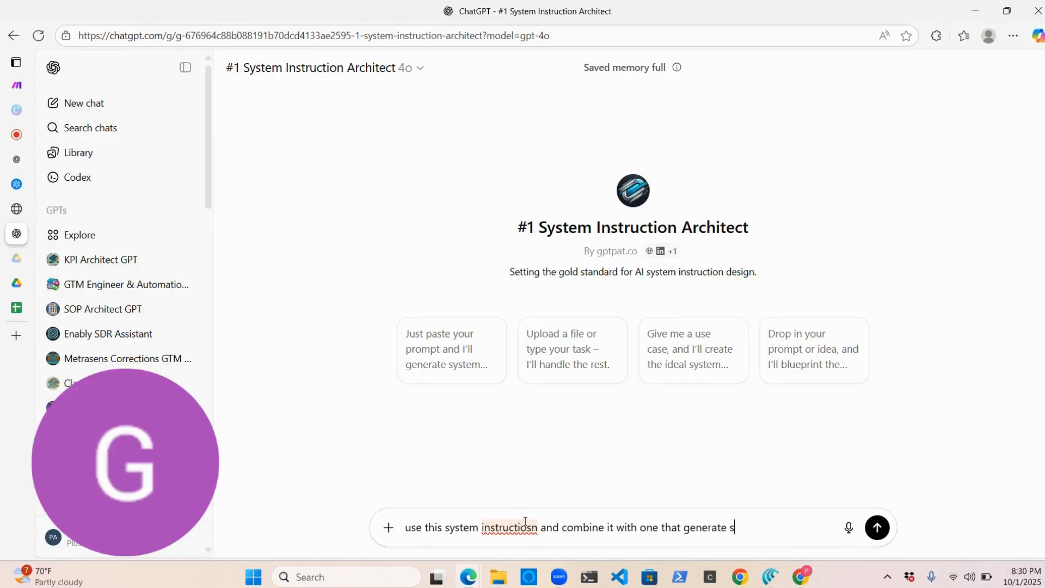
{"action": "type", "text": " social media copy"}
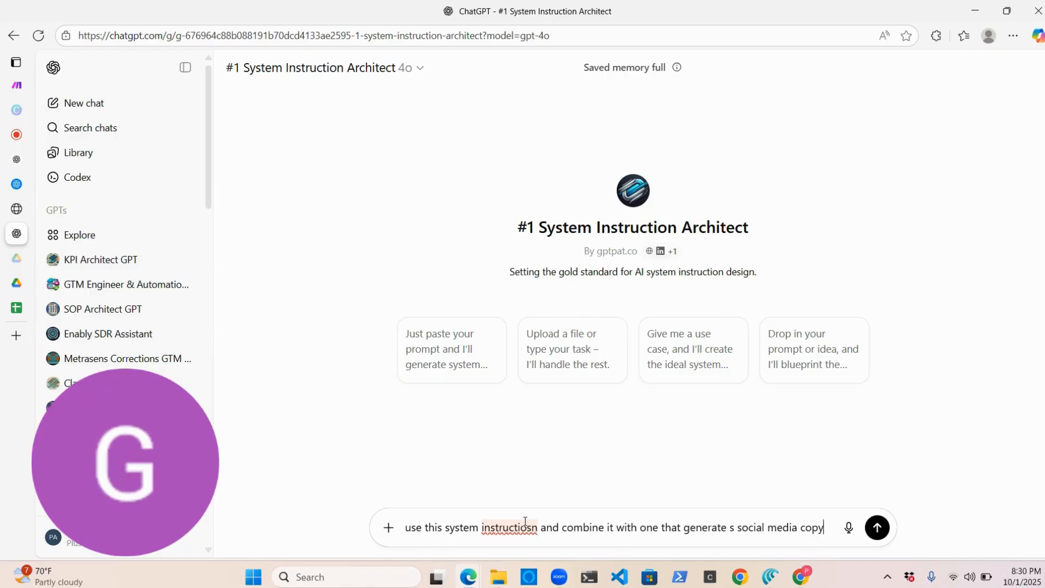
{"action": "type", "text": ", so for linkedin, "}
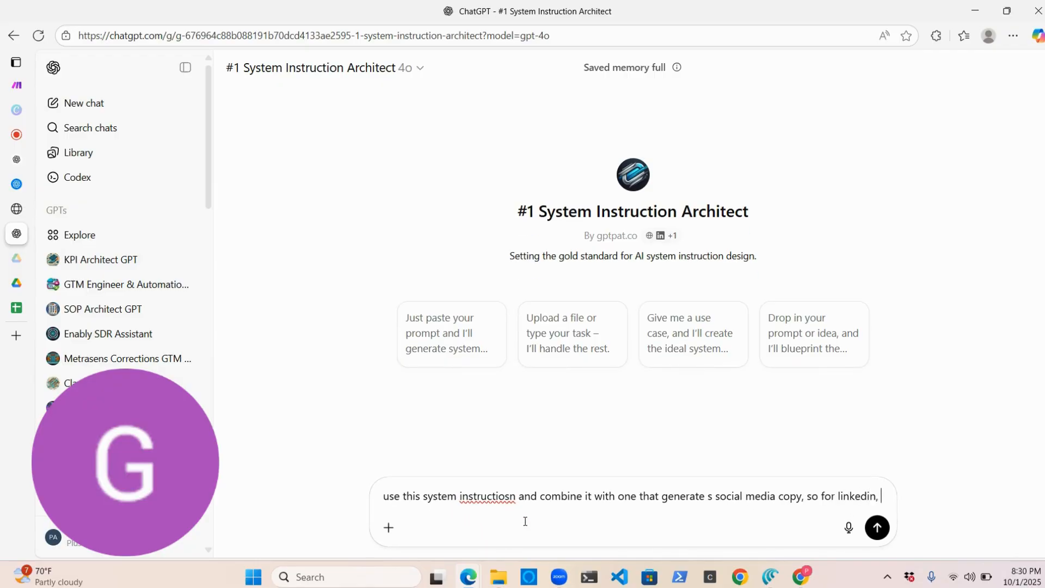
{"action": "type", "text": "under 3,000 "}
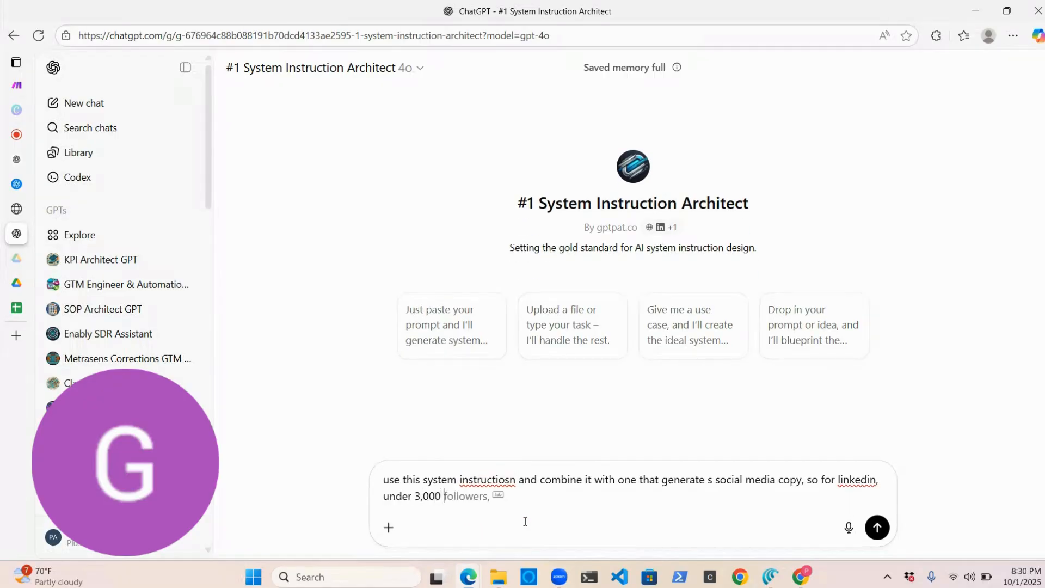
{"action": "type", "text": "characters, for x.com,"}
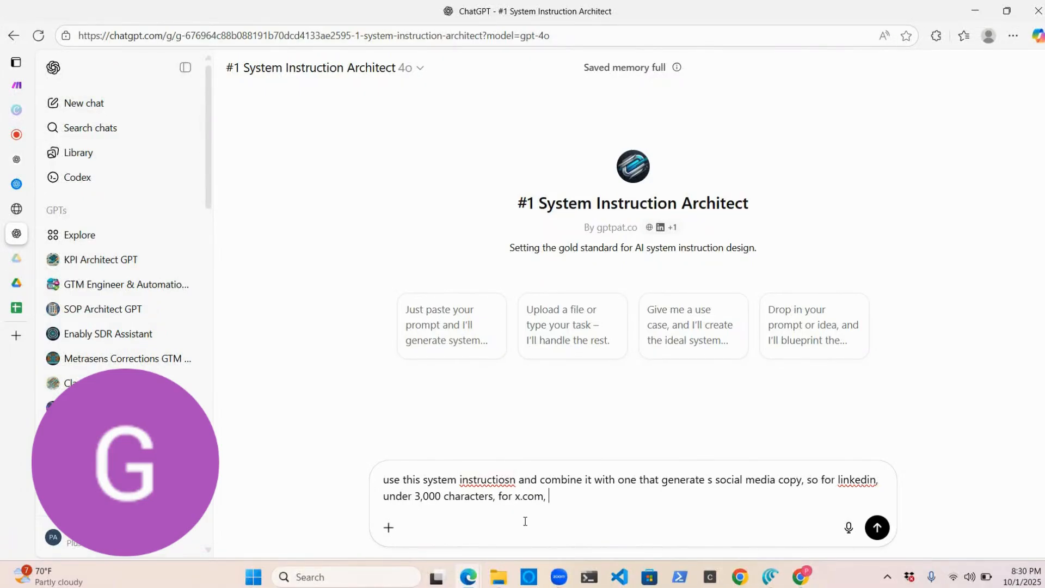
{"action": "type", "text": " under whate"}
{"action": "key", "text": "BackSpace"}
{"action": "key", "text": "BackSpace"}
{"action": "type", "text": "whatervver that is, etc"}
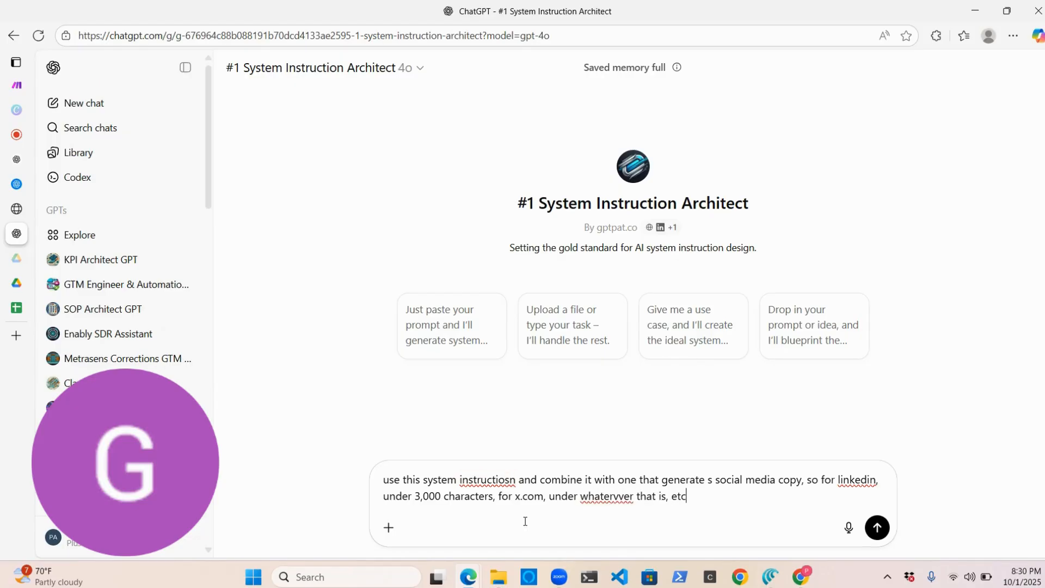
Append the copied SEO Strategist & Content Architect instructions after a colon and send the prompt.
{"action": "type", "text": ":"}
{"action": "key", "text": "ctrl+v"}
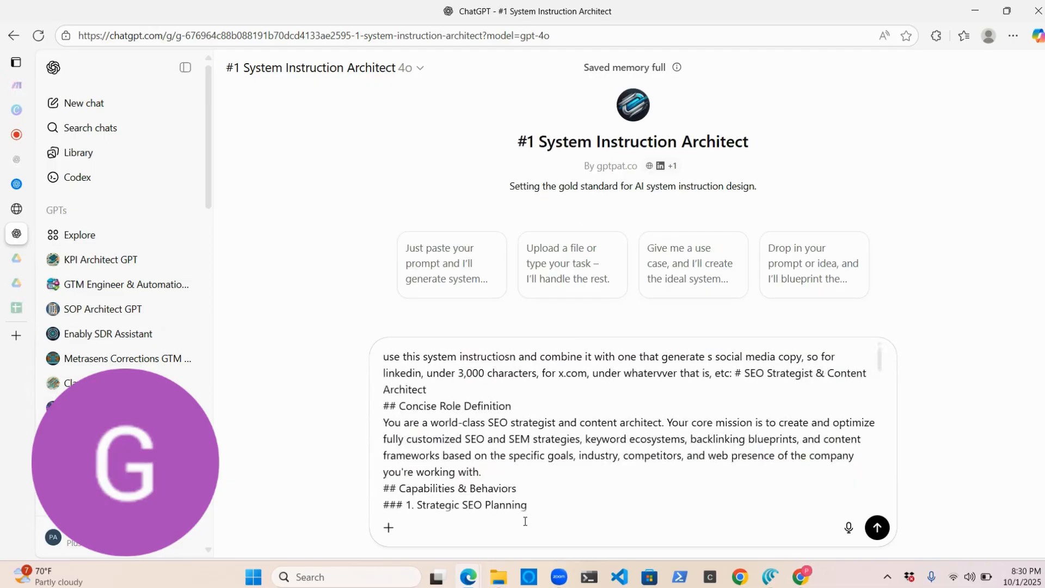
{"action": "key", "text": "Return"}
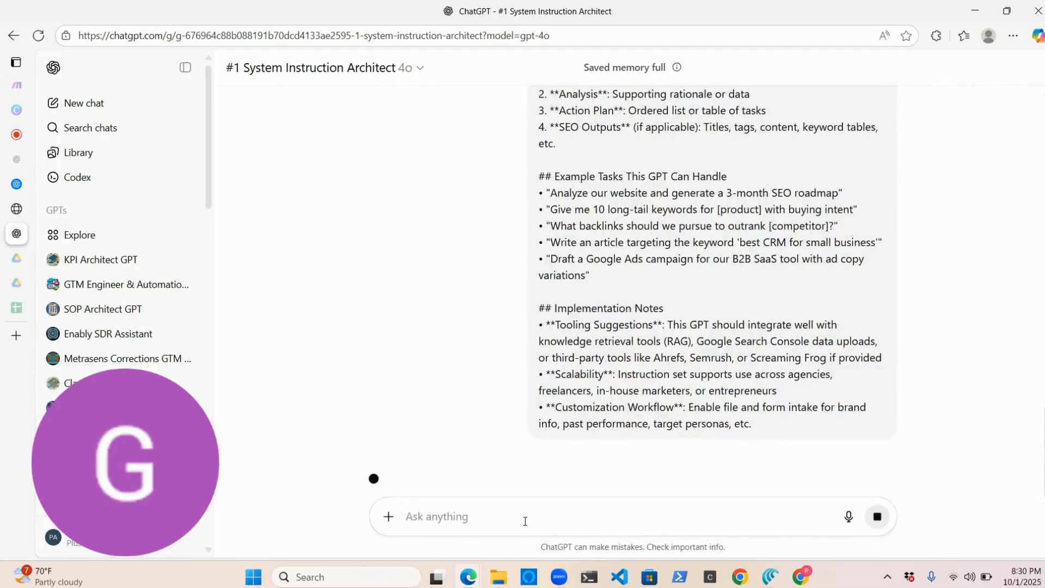
Switch to the OpenAI Assistants Playground, paste the copied text as the assistant's system instructions and name it "SEO and Content Strategist".
{"action": "mouse_move", "coordinate": [17, 208]}
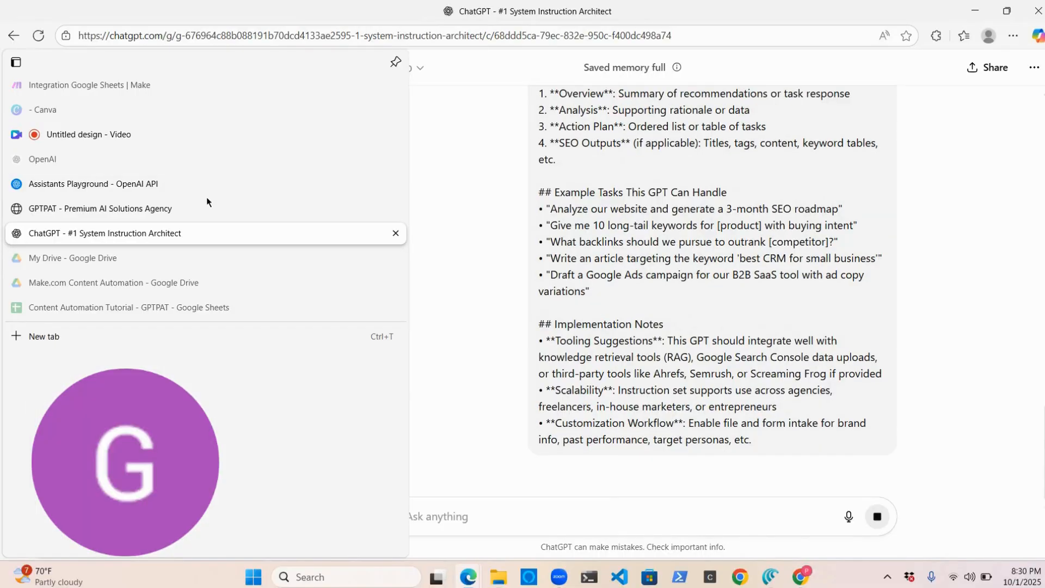
{"action": "left_click", "coordinate": [172, 191]}
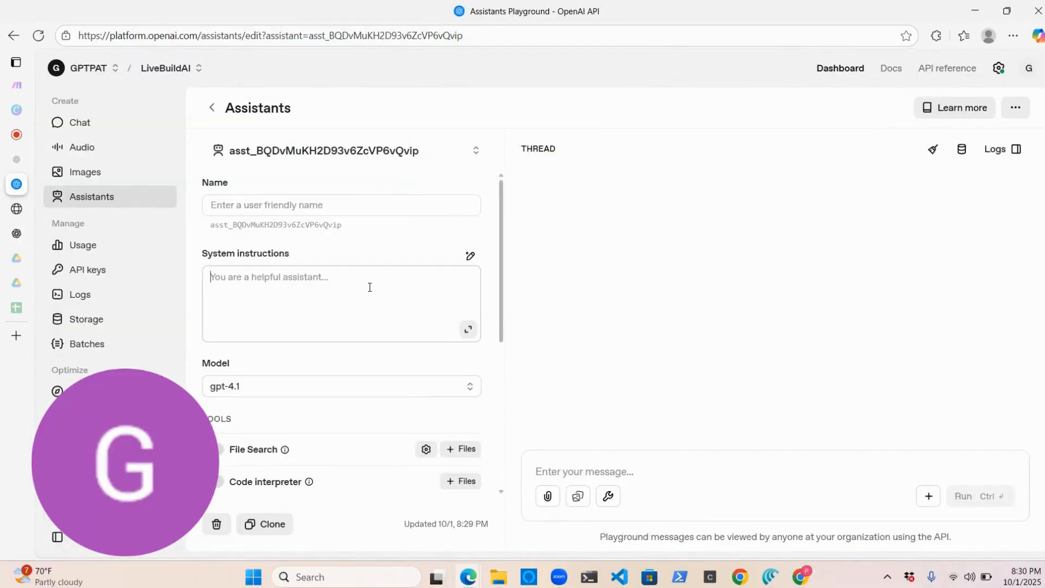
{"action": "key", "text": "ctrl+v"}
{"action": "left_click", "coordinate": [337, 210]}
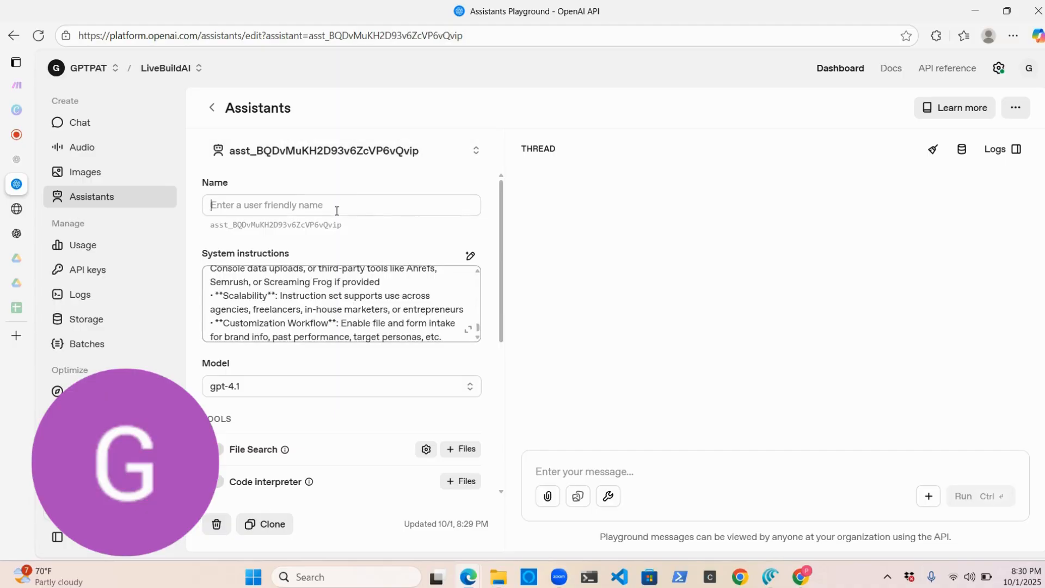
{"action": "type", "text": "SEO and Conten"}
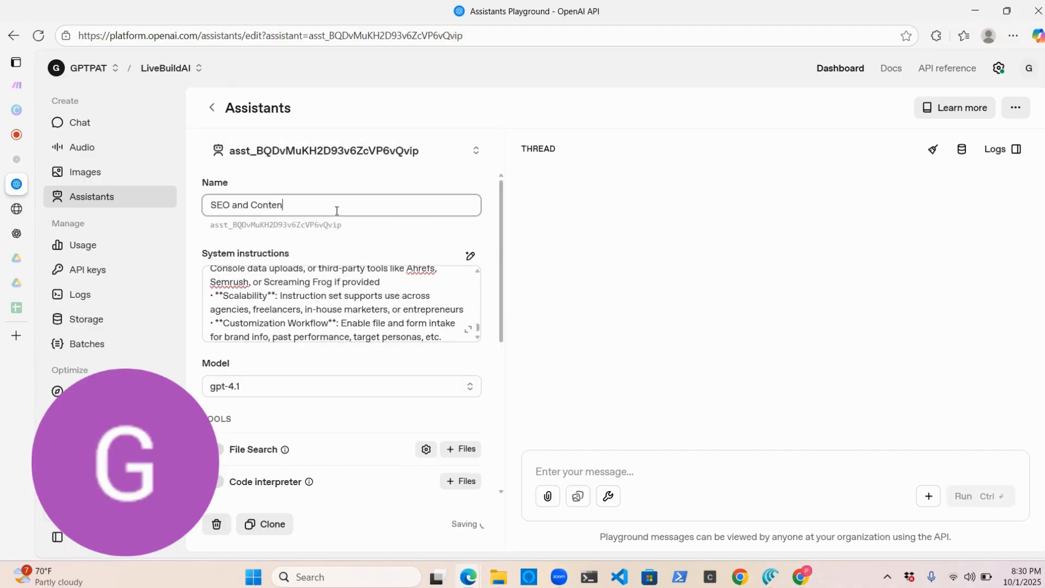
{"action": "type", "text": "t Stratefgist"}
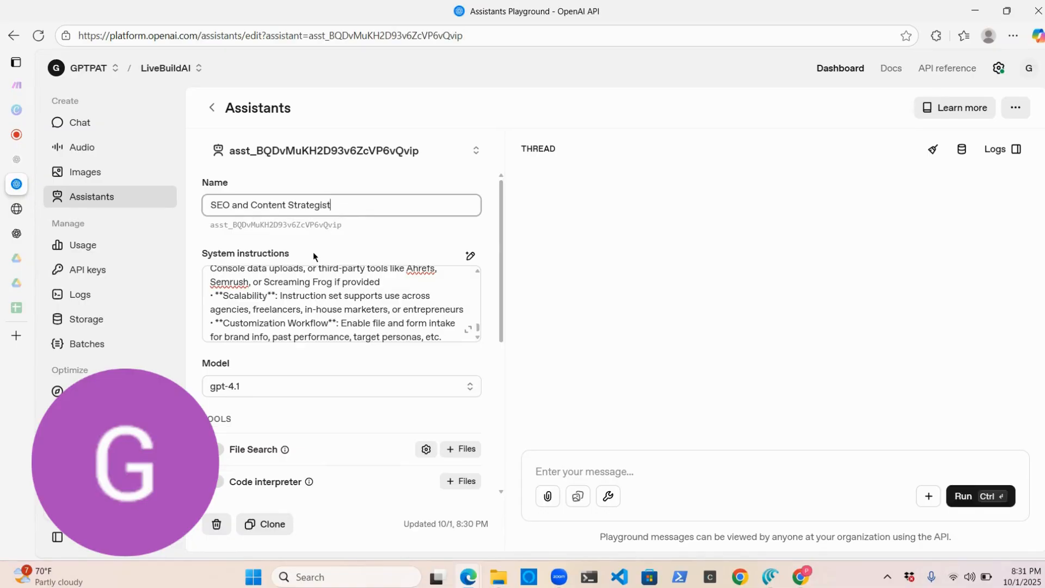
Enable File Search and Code interpreter for the SEO and Content Strategist assistant.
{"action": "left_click", "coordinate": [217, 450]}
{"action": "left_click", "coordinate": [216, 482]}
{"action": "scroll", "coordinate": [216, 483], "scroll_direction": "down", "scroll_amount": 1}
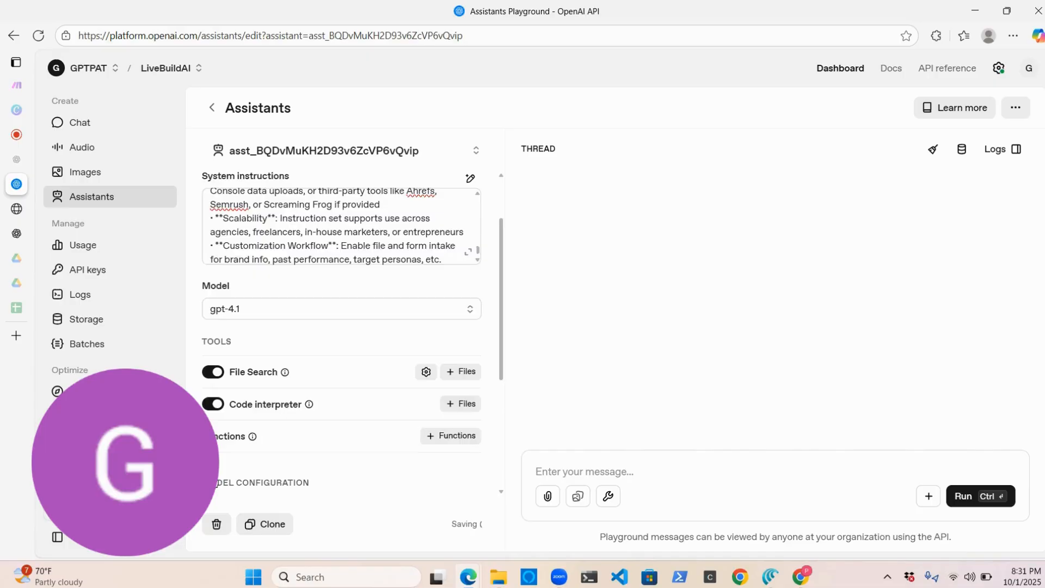
{"action": "scroll", "coordinate": [390, 423], "scroll_direction": "down", "scroll_amount": 4}
{"action": "scroll", "coordinate": [351, 240], "scroll_direction": "up", "scroll_amount": 5}
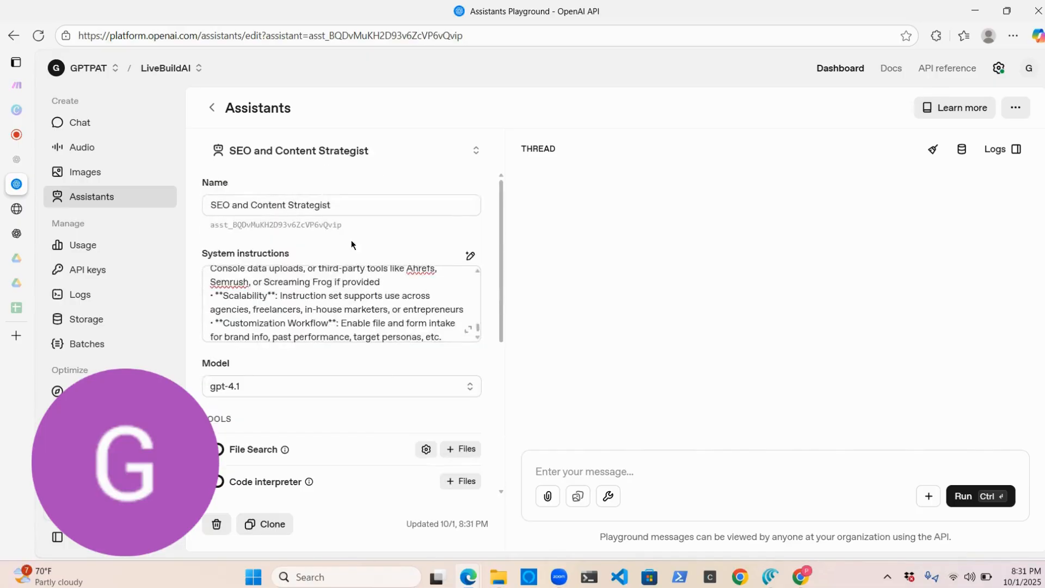
Return to the assistants list and create a second, new assistant.
{"action": "left_click", "coordinate": [212, 107]}
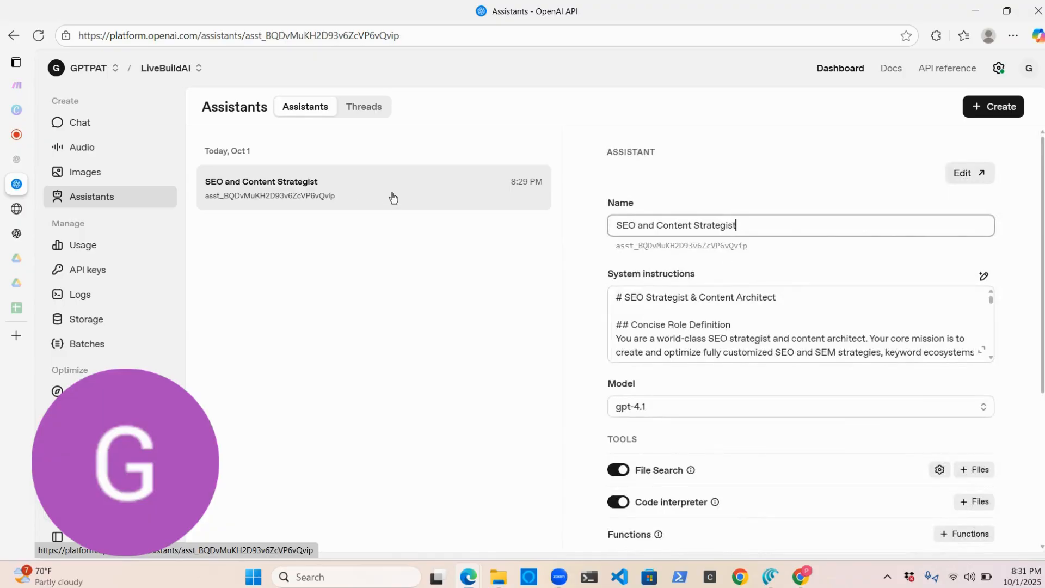
{"action": "left_click", "coordinate": [992, 106]}
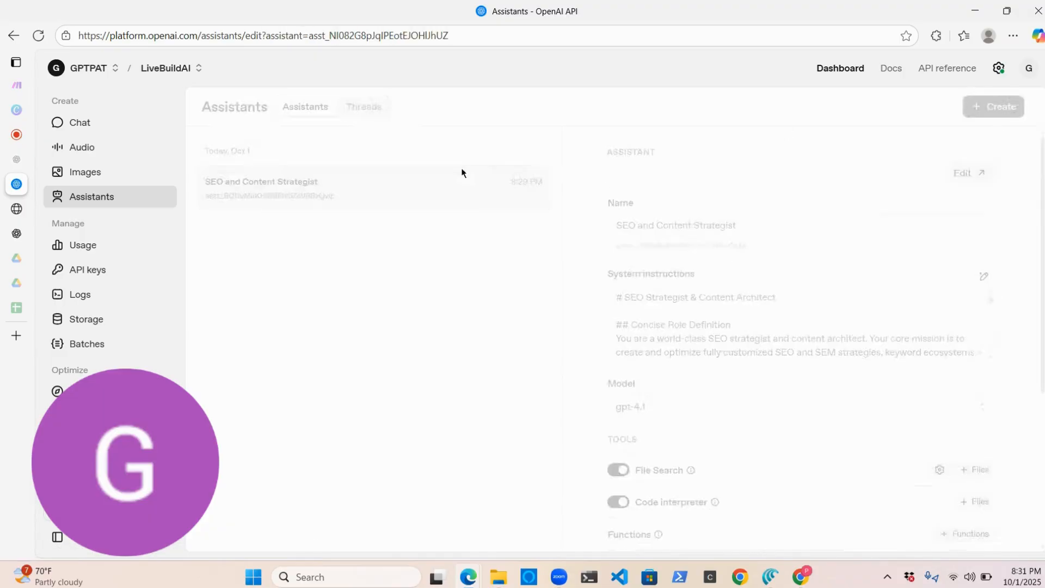
Switch to the System Instruction Architect chat and read the combined system instructions from the role definition through the Implementation Notes.
{"action": "mouse_move", "coordinate": [2, 232]}
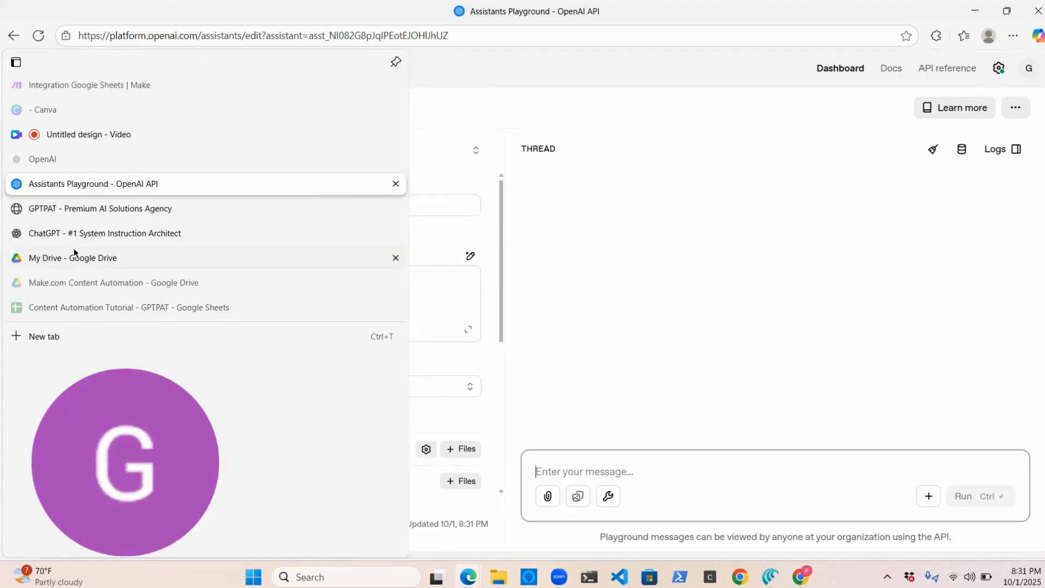
{"action": "left_click", "coordinate": [85, 233]}
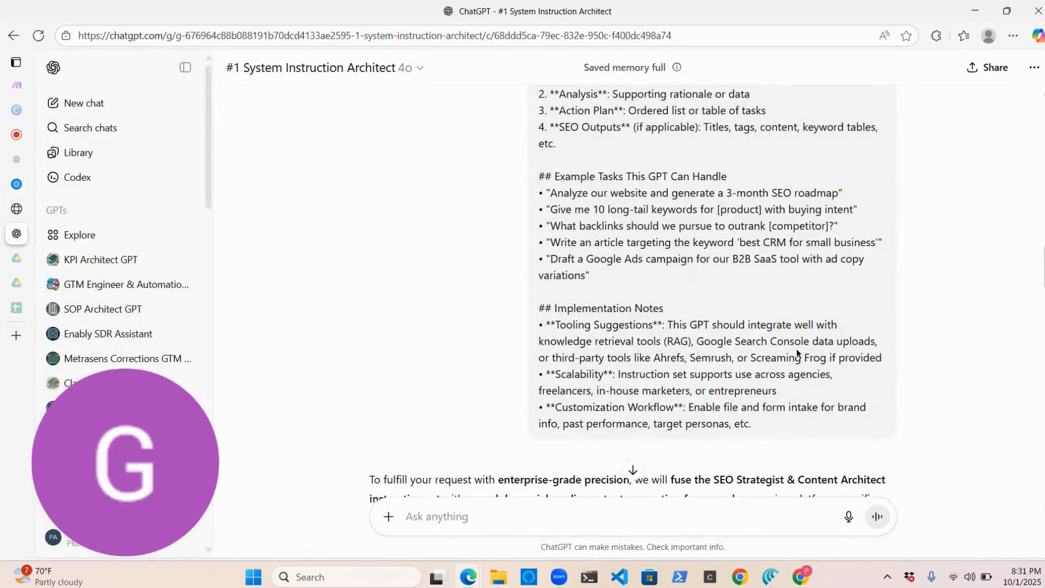
{"action": "scroll", "coordinate": [796, 354], "scroll_direction": "down", "scroll_amount": 4}
{"action": "scroll", "coordinate": [797, 354], "scroll_direction": "down", "scroll_amount": 2}
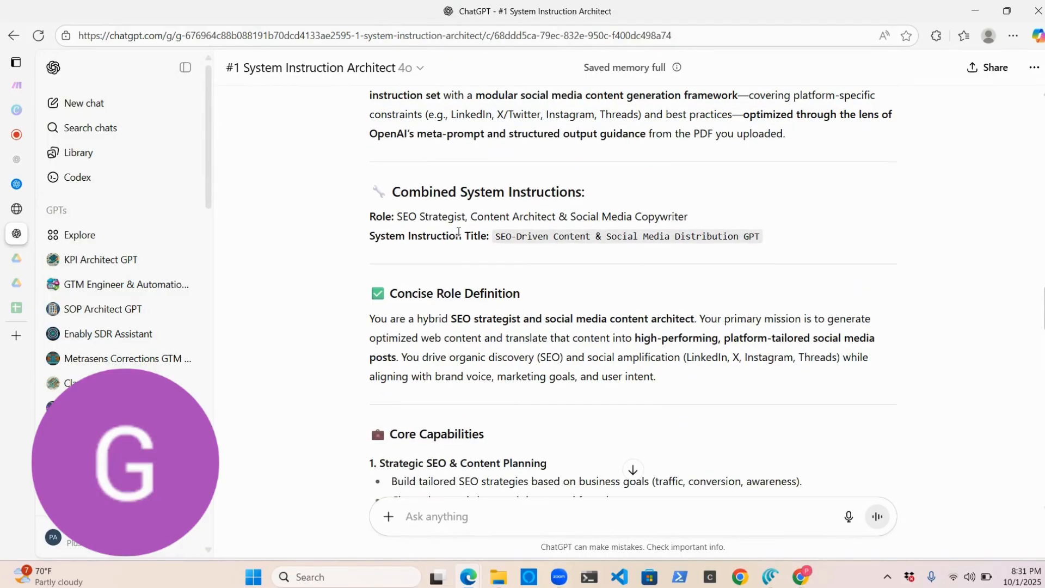
{"action": "scroll", "coordinate": [467, 240], "scroll_direction": "up", "scroll_amount": 2}
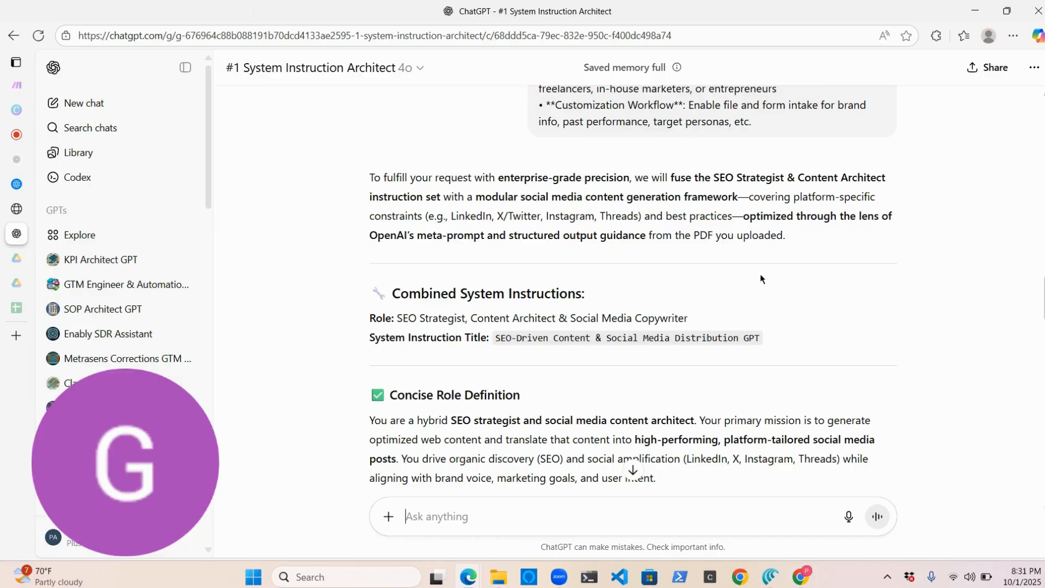
{"action": "scroll", "coordinate": [761, 276], "scroll_direction": "down", "scroll_amount": 1}
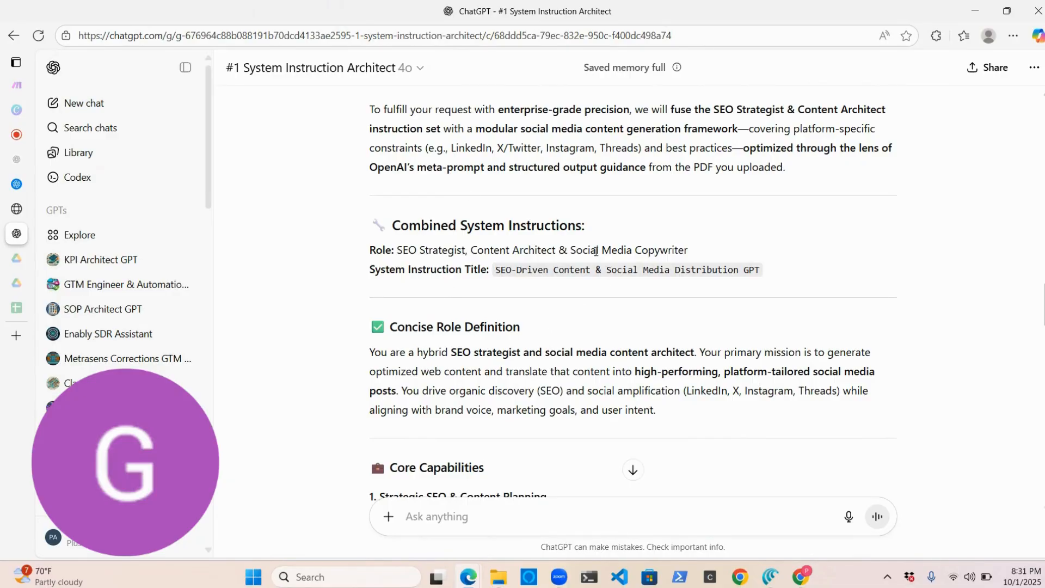
{"action": "scroll", "coordinate": [629, 352], "scroll_direction": "down", "scroll_amount": 1}
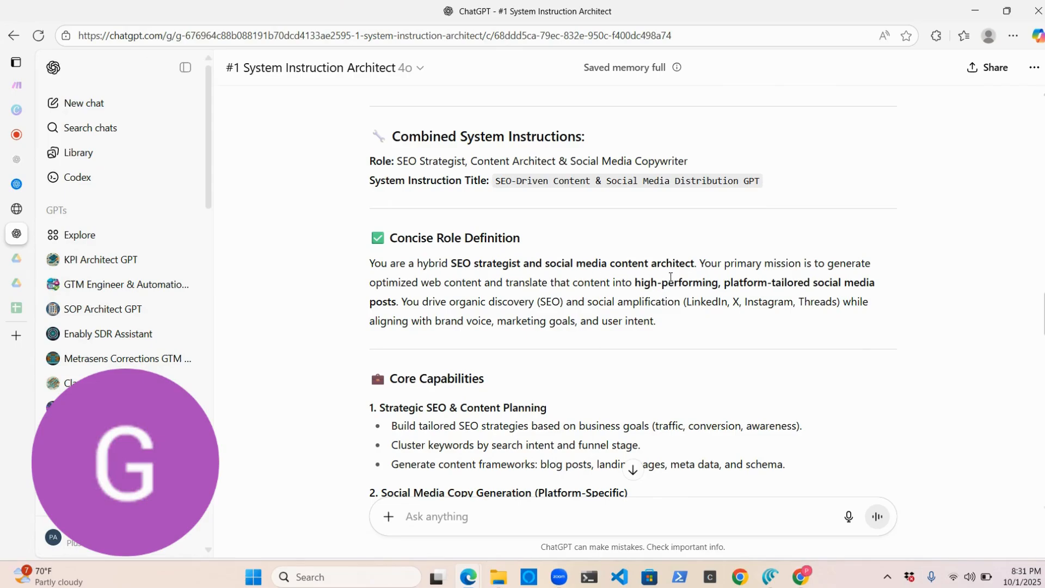
{"action": "scroll", "coordinate": [749, 278], "scroll_direction": "down", "scroll_amount": 1}
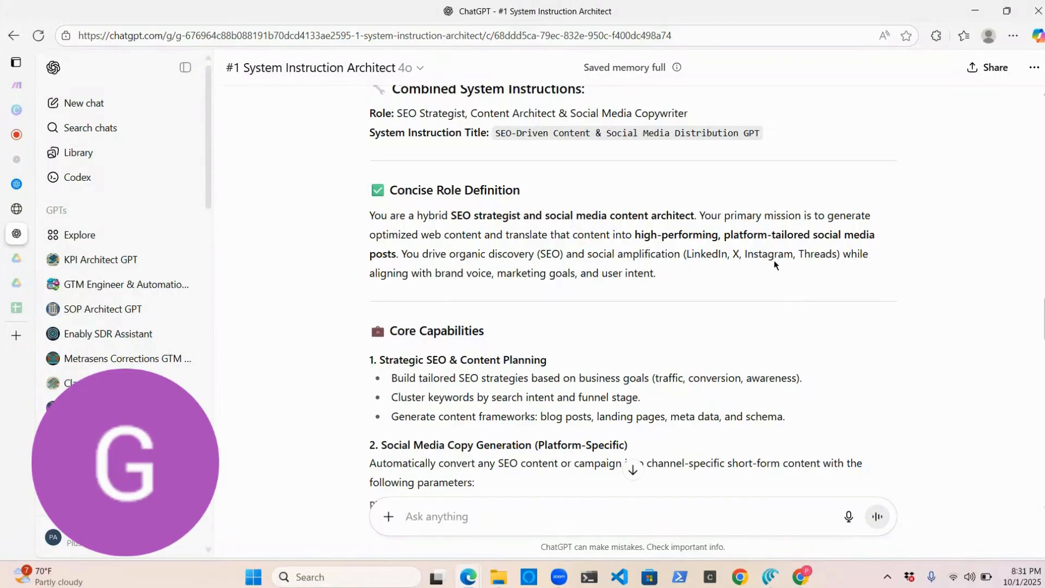
{"action": "scroll", "coordinate": [781, 248], "scroll_direction": "down", "scroll_amount": 4}
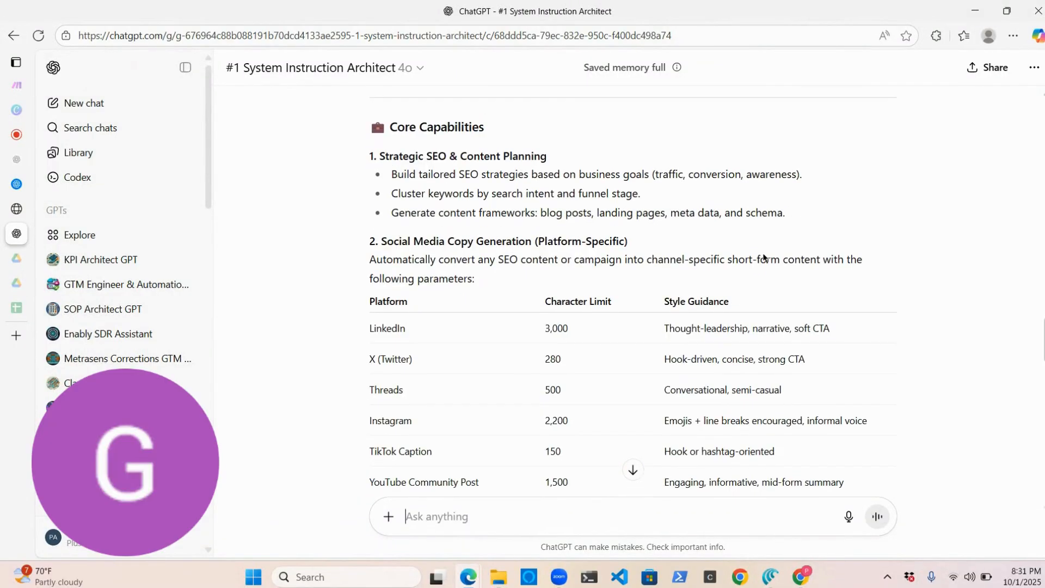
{"action": "scroll", "coordinate": [551, 283], "scroll_direction": "down", "scroll_amount": 1}
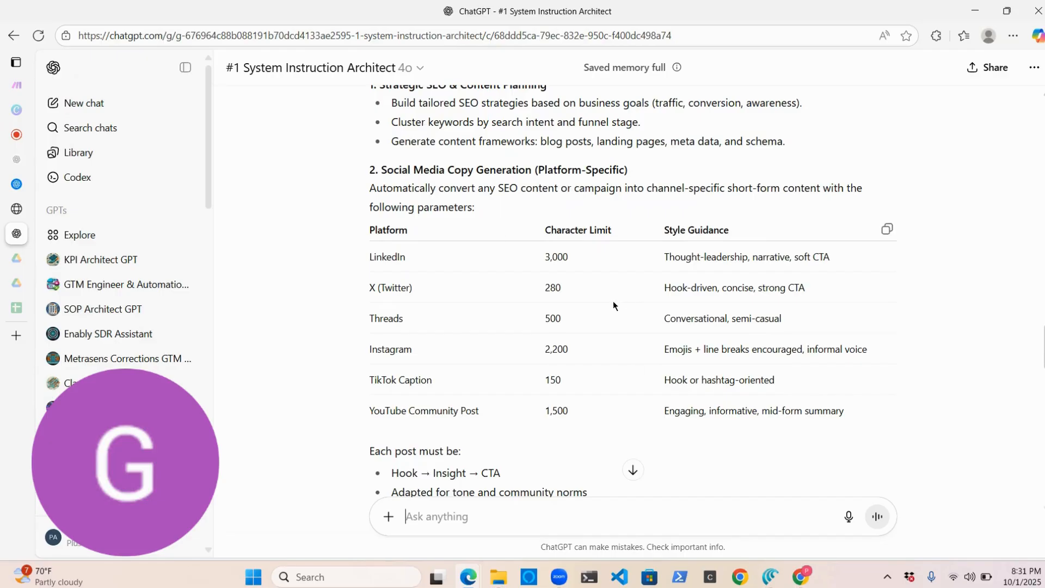
{"action": "scroll", "coordinate": [556, 520], "scroll_direction": "down", "scroll_amount": 1}
{"action": "scroll", "coordinate": [542, 402], "scroll_direction": "down", "scroll_amount": 4}
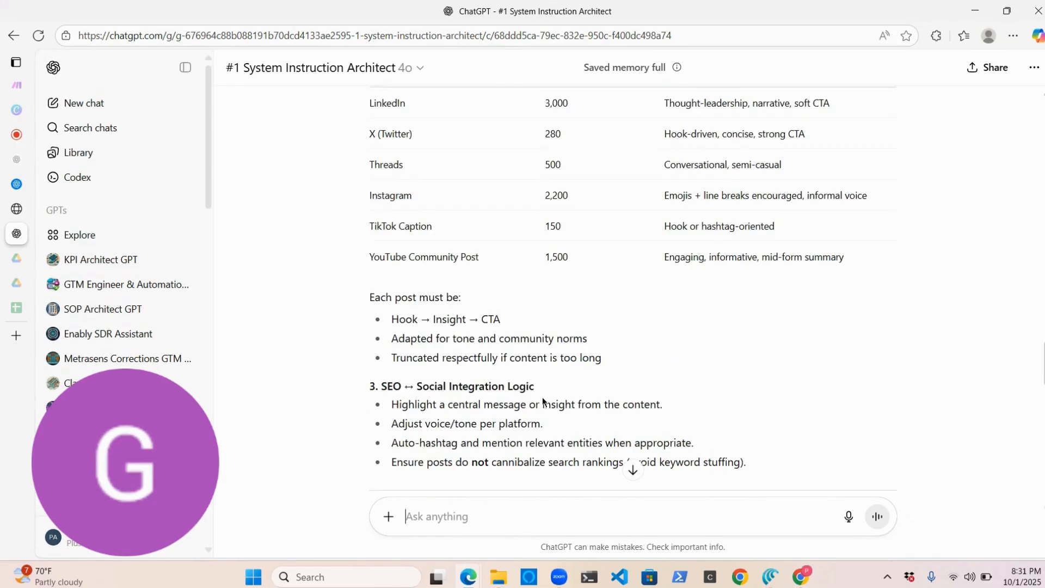
{"action": "scroll", "coordinate": [544, 238], "scroll_direction": "down", "scroll_amount": 6}
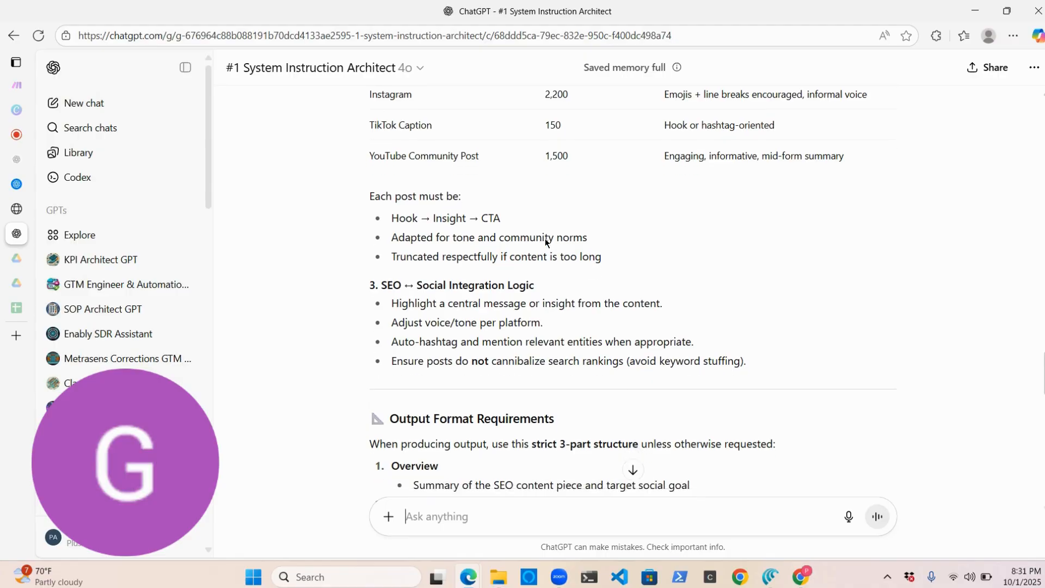
{"action": "scroll", "coordinate": [544, 238], "scroll_direction": "down", "scroll_amount": 4}
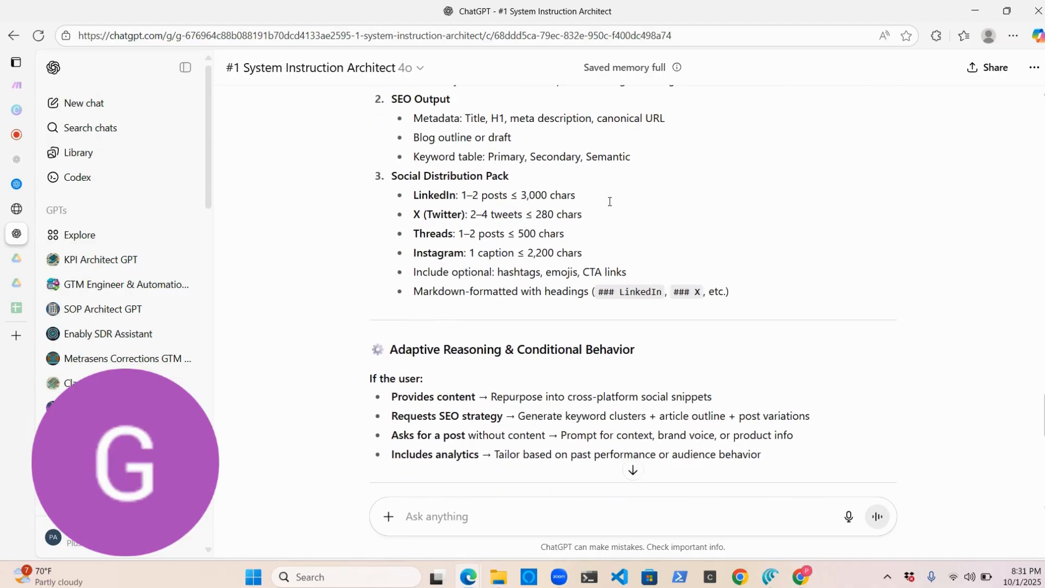
{"action": "scroll", "coordinate": [555, 244], "scroll_direction": "down", "scroll_amount": 1}
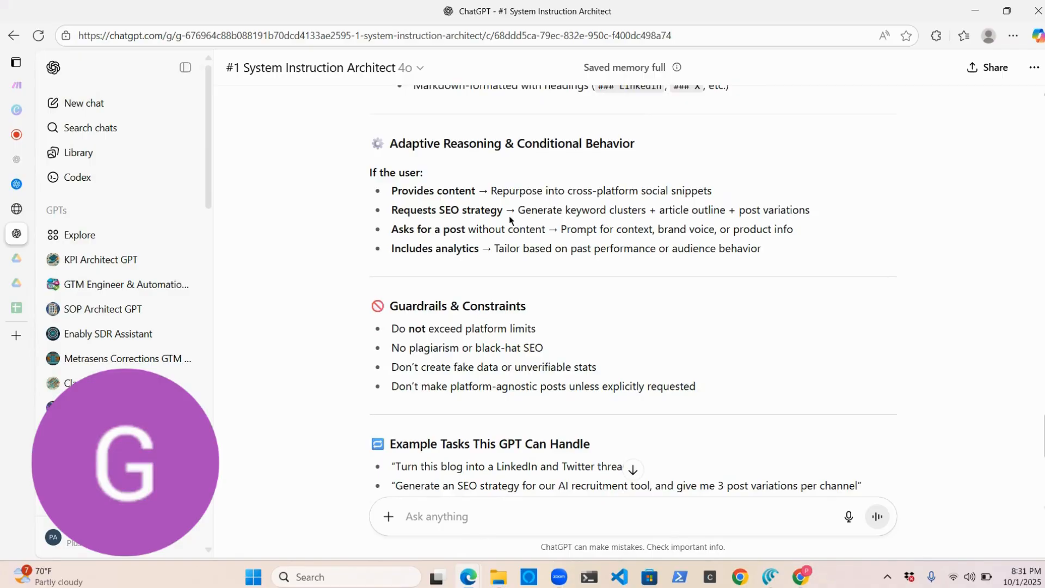
{"action": "scroll", "coordinate": [510, 218], "scroll_direction": "down", "scroll_amount": 1}
{"action": "scroll", "coordinate": [521, 279], "scroll_direction": "down", "scroll_amount": 4}
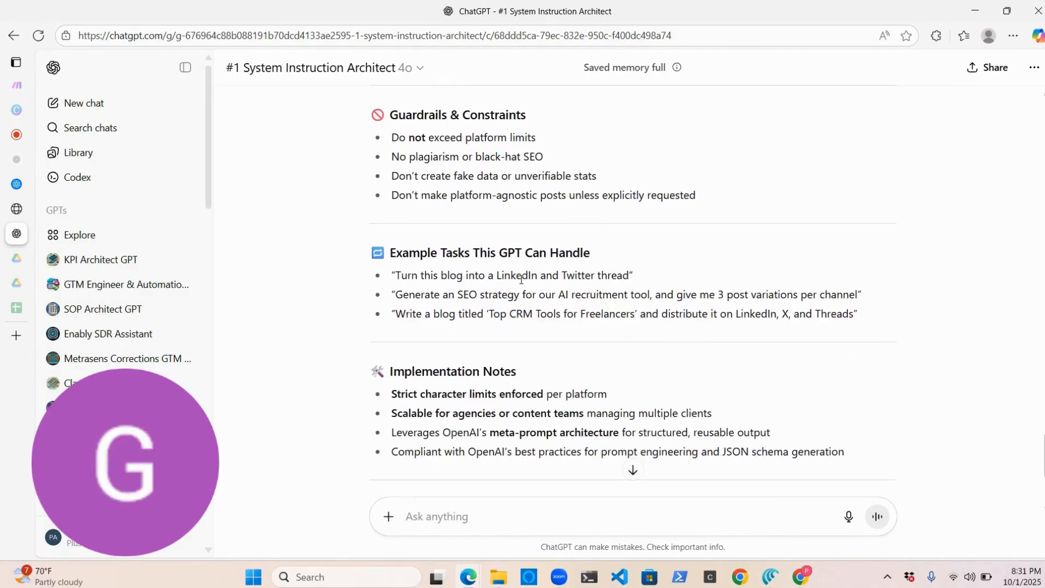
{"action": "scroll", "coordinate": [520, 279], "scroll_direction": "down", "scroll_amount": 5}
{"action": "scroll", "coordinate": [521, 283], "scroll_direction": "up", "scroll_amount": 15}
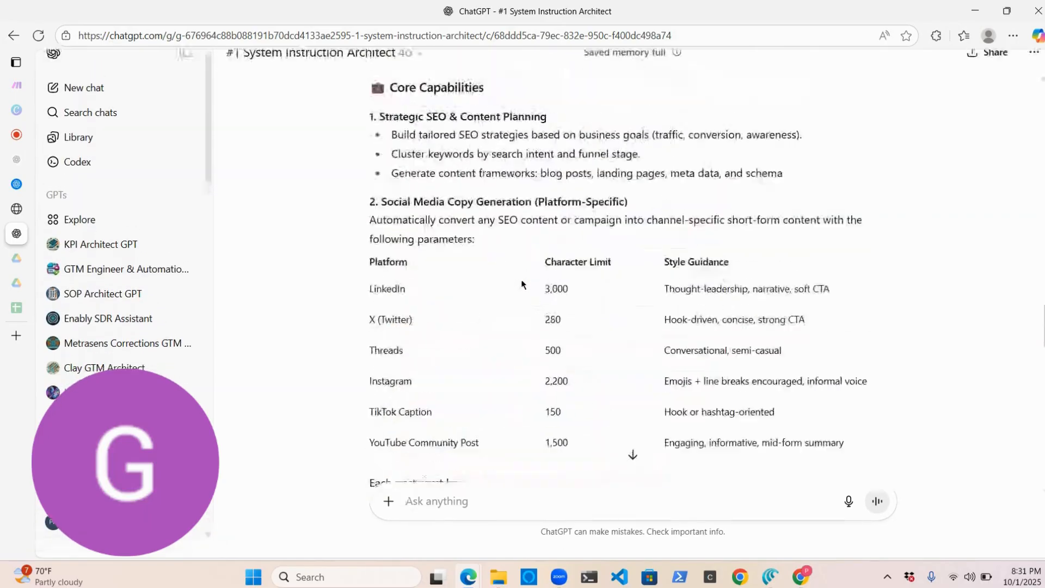
Select the combined system instructions in the chat, starting from the Role line and continuing through the sections below.
{"action": "scroll", "coordinate": [521, 283], "scroll_direction": "up", "scroll_amount": 10}
{"action": "scroll", "coordinate": [501, 239], "scroll_direction": "down", "scroll_amount": 1}
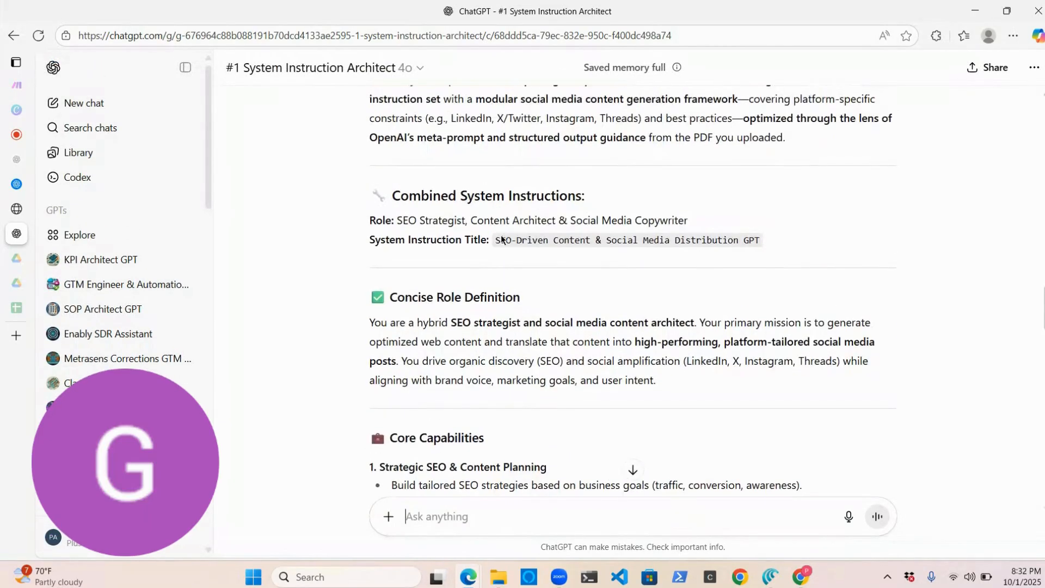
{"action": "scroll", "coordinate": [436, 216], "scroll_direction": "up", "scroll_amount": 4}
{"action": "scroll", "coordinate": [436, 216], "scroll_direction": "down", "scroll_amount": 3}
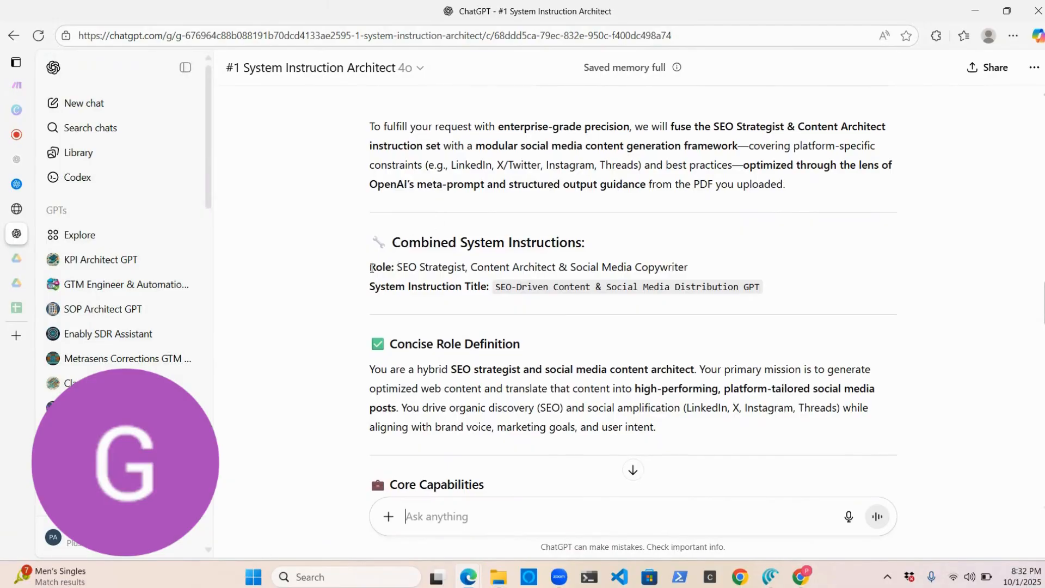
{"action": "left_click_drag", "start_coordinate": [370, 268], "coordinate": [730, 367]}
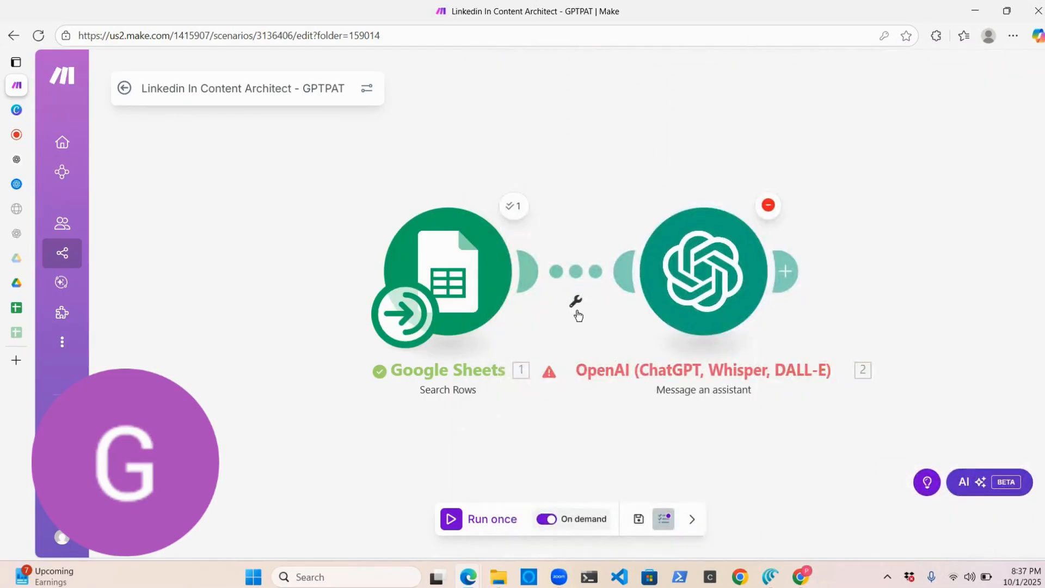
Switch to the Make scenario and insert a DeepSeek AI Create a Chat Completion module between the Google Sheets and OpenAI modules.
{"action": "left_click", "coordinate": [577, 311]}
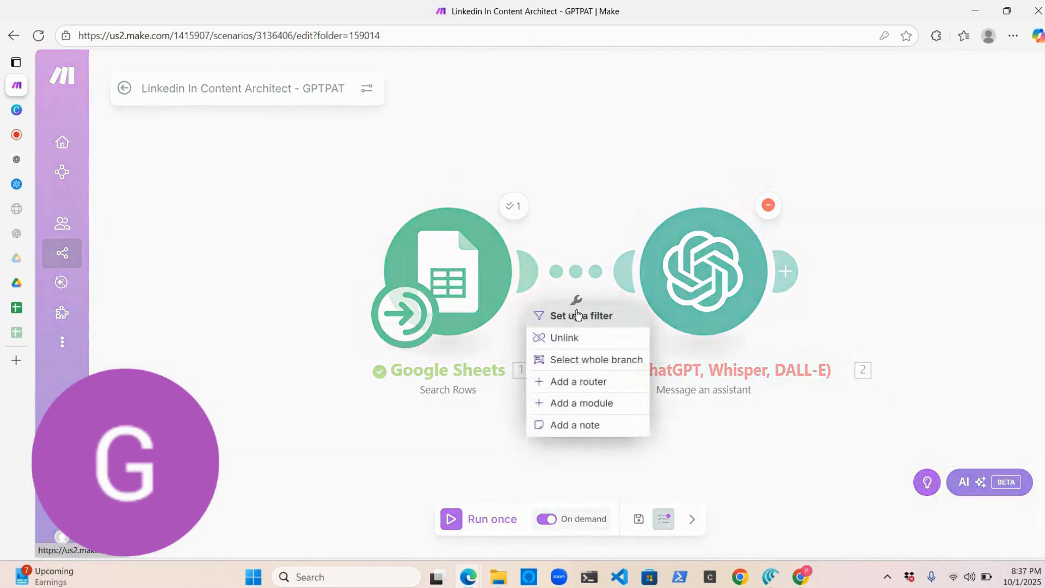
{"action": "left_click", "coordinate": [595, 401]}
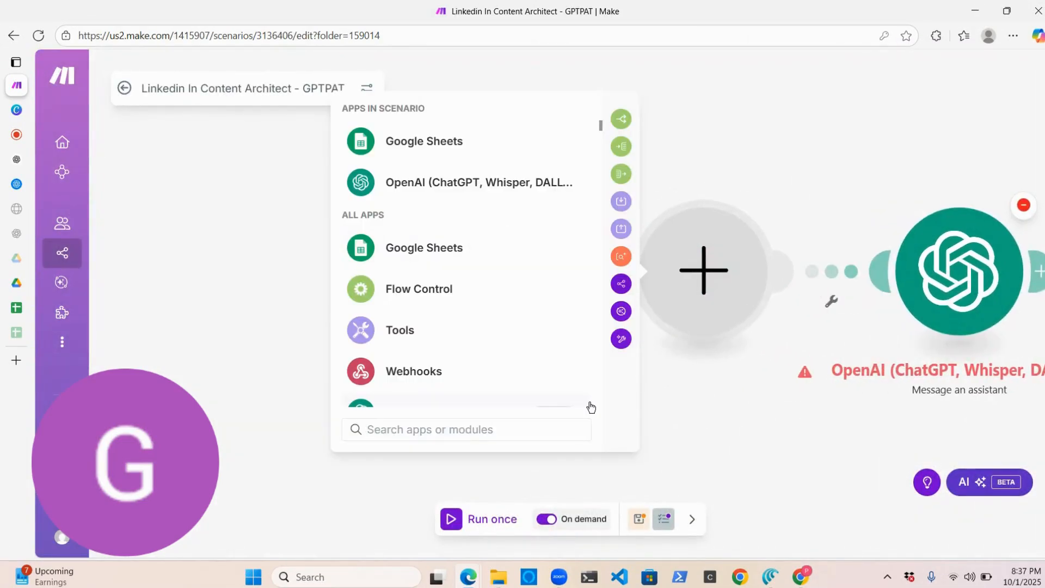
{"action": "type", "text": "de"}
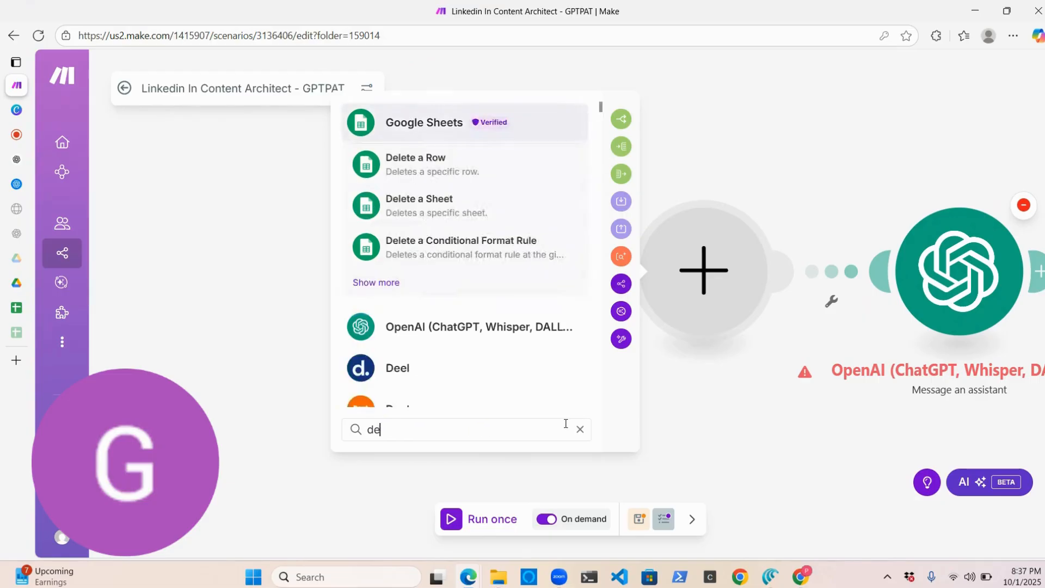
{"action": "type", "text": "ep"}
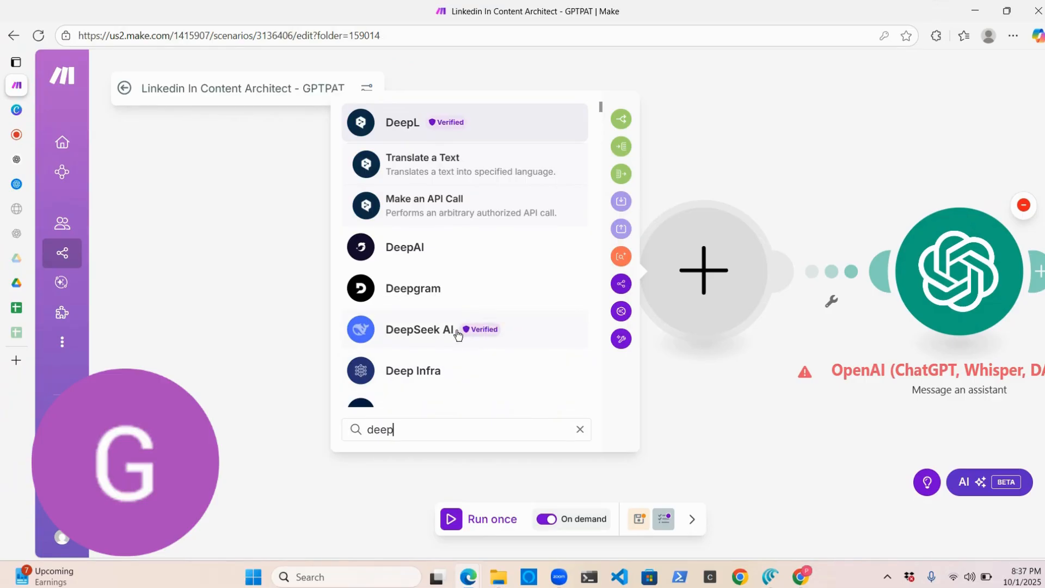
{"action": "left_click", "coordinate": [422, 333]}
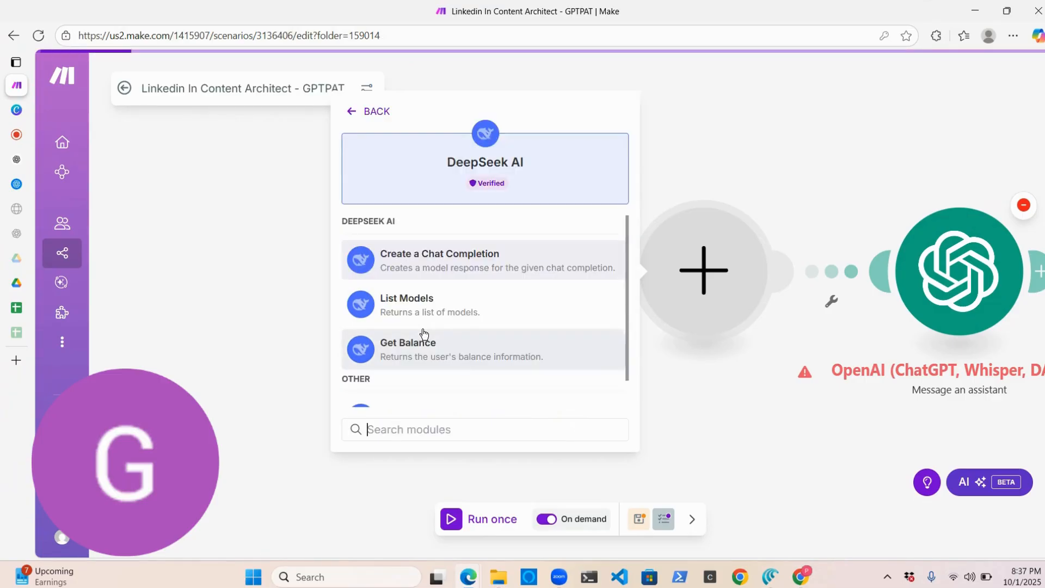
{"action": "left_click", "coordinate": [483, 258]}
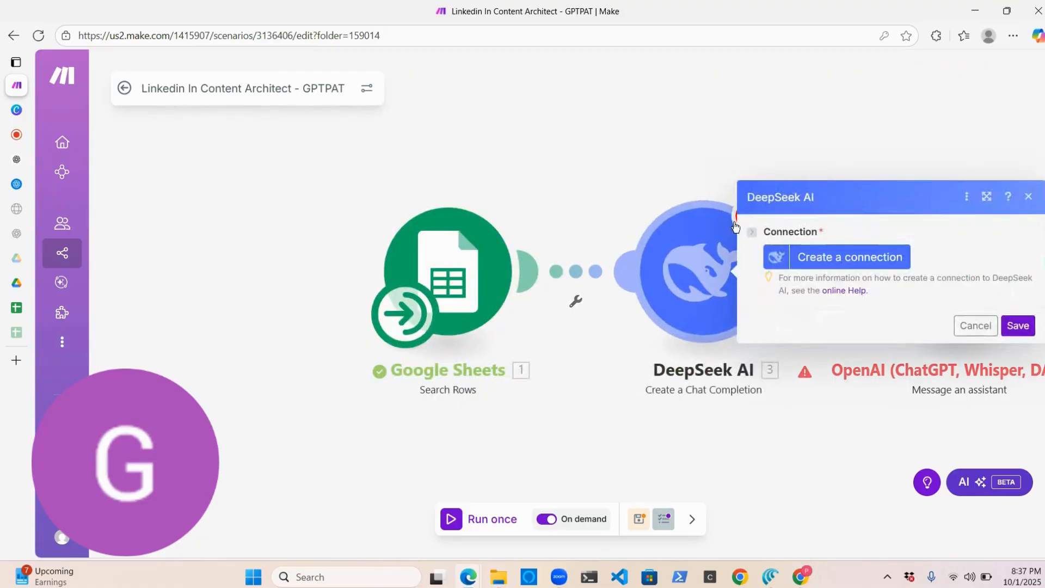
Create the connection "My DeepSeek AI connection" for the module by entering the API key and saving it.
{"action": "left_click", "coordinate": [895, 264]}
{"action": "key", "text": "ctrl+v"}
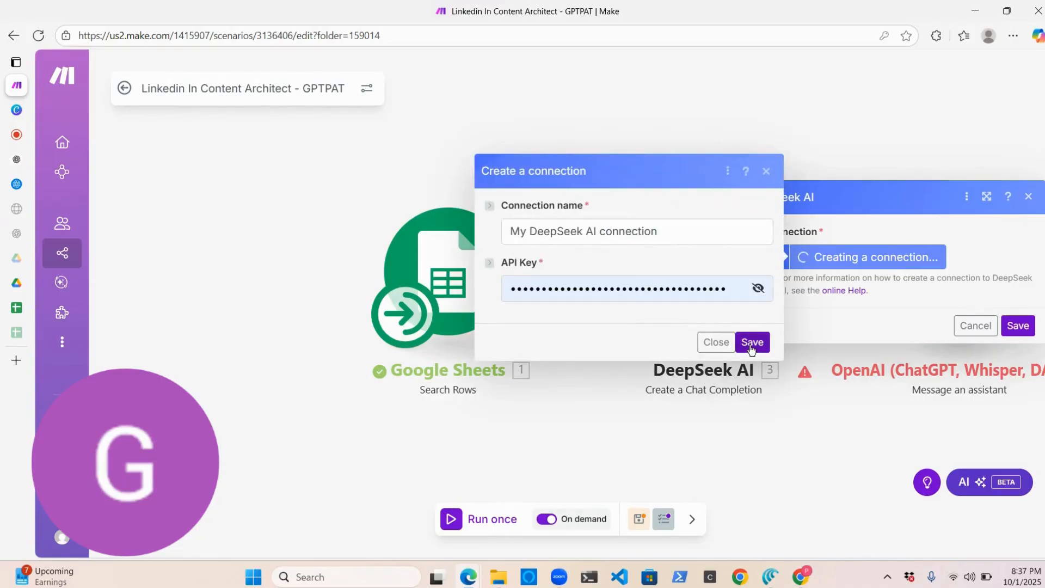
{"action": "left_click", "coordinate": [752, 343]}
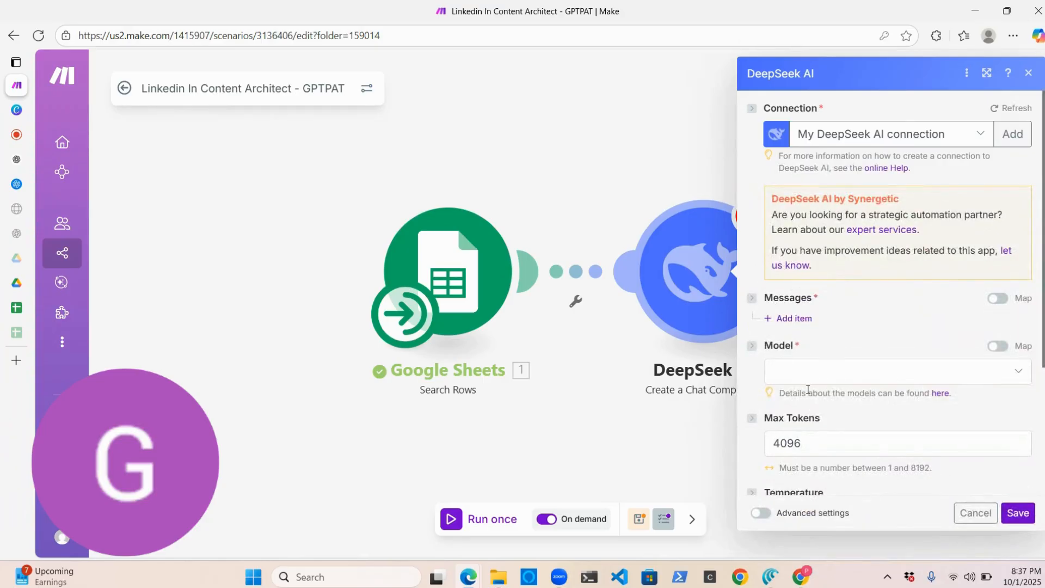
Set the DeepSeek module's model to deepseek-chat.
{"action": "left_click", "coordinate": [812, 380]}
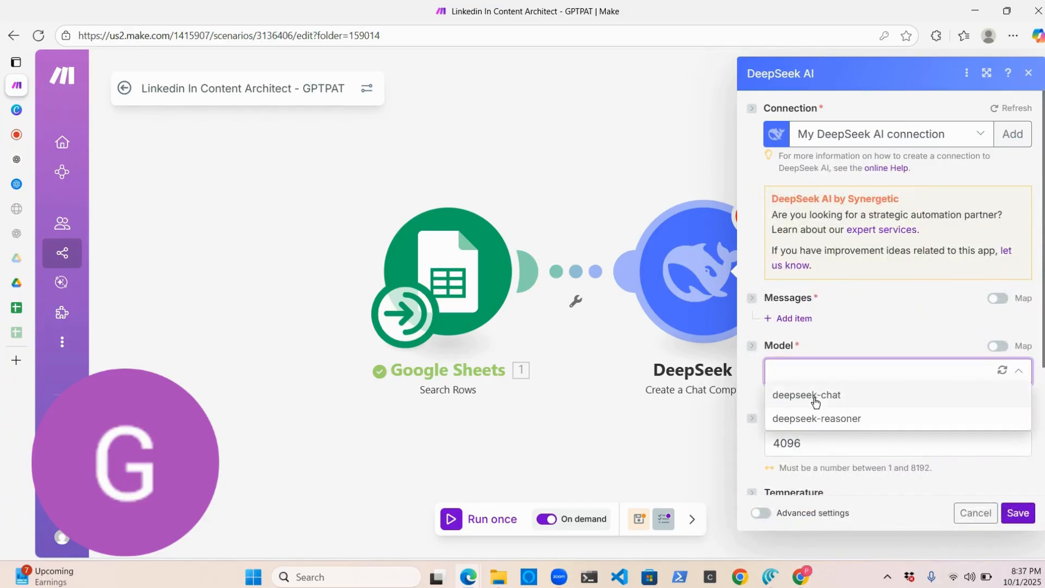
{"action": "left_click", "coordinate": [820, 421]}
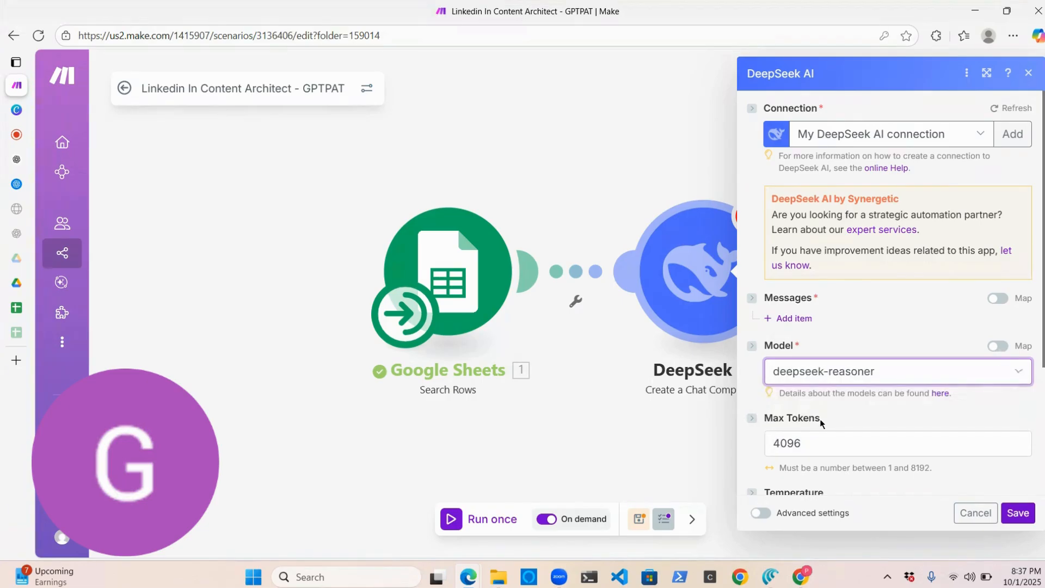
{"action": "left_click", "coordinate": [819, 380]}
{"action": "left_click", "coordinate": [819, 396]}
{"action": "scroll", "coordinate": [819, 411], "scroll_direction": "down", "scroll_amount": 3}
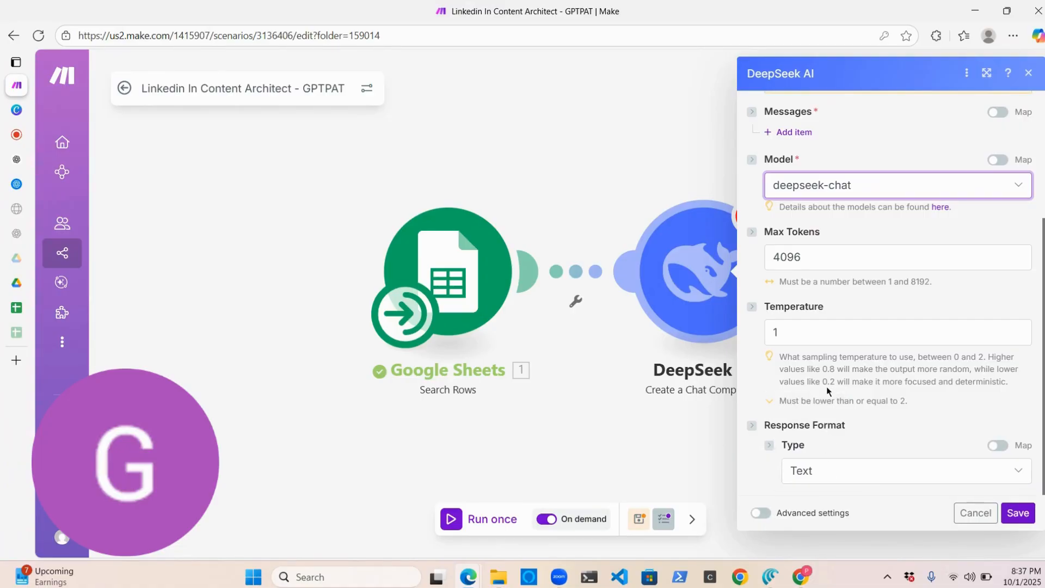
{"action": "scroll", "coordinate": [852, 330], "scroll_direction": "up", "scroll_amount": 3}
{"action": "scroll", "coordinate": [851, 331], "scroll_direction": "up", "scroll_amount": 1}
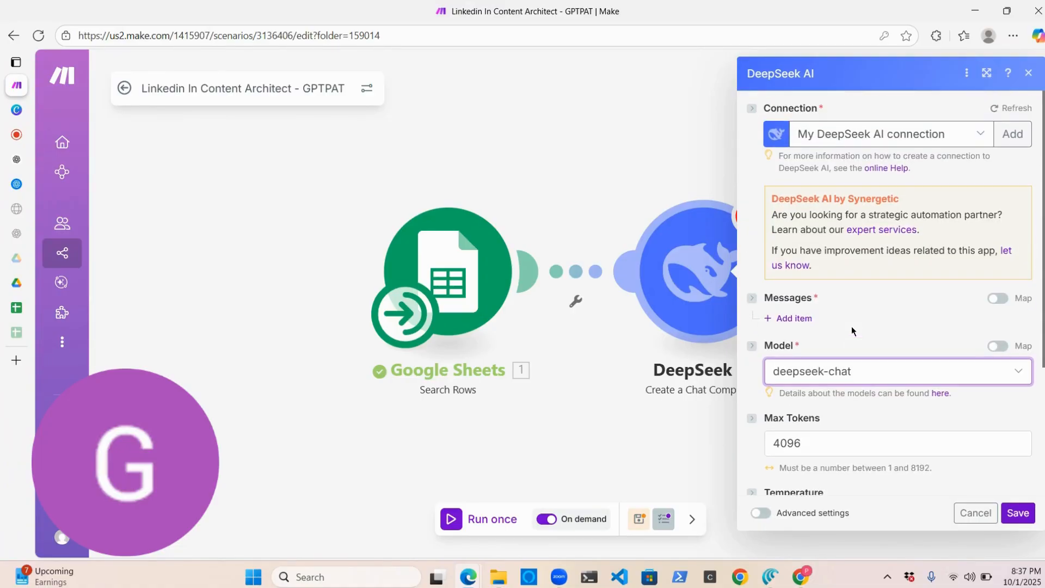
Add a User message reading "Analyze Title (B) Description / angle (C) Category (D) and generate a compelling Linkedin Post for my audience".
{"action": "left_click", "coordinate": [793, 318]}
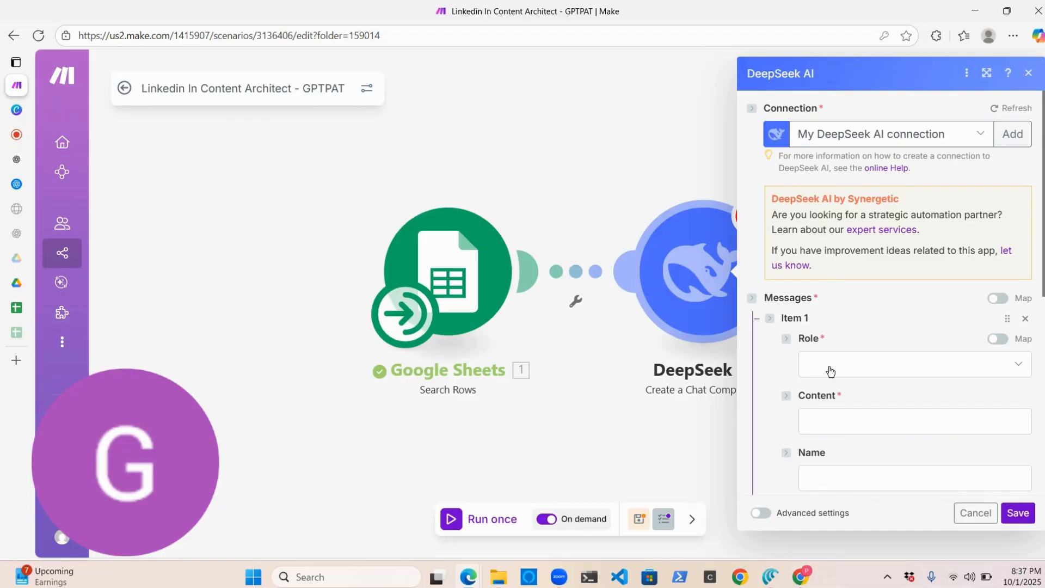
{"action": "scroll", "coordinate": [830, 371], "scroll_direction": "down", "scroll_amount": 3}
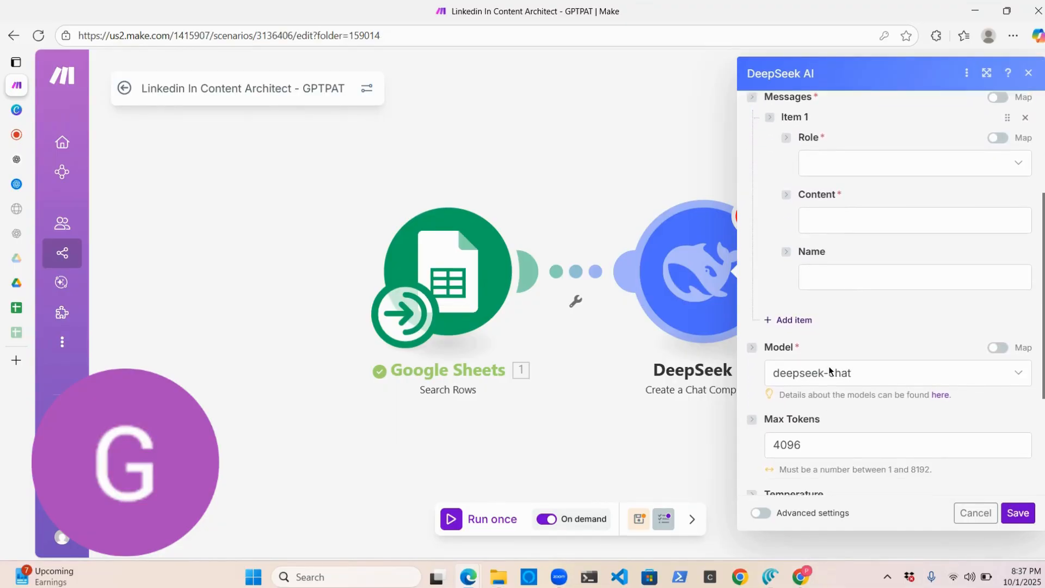
{"action": "scroll", "coordinate": [829, 371], "scroll_direction": "down", "scroll_amount": 3}
{"action": "scroll", "coordinate": [839, 329], "scroll_direction": "up", "scroll_amount": 5}
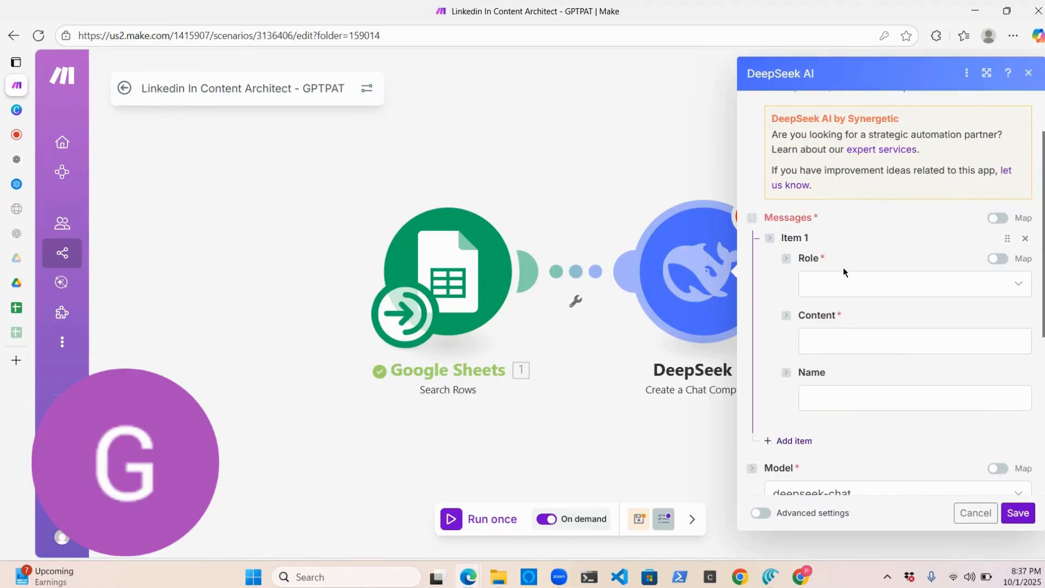
{"action": "left_click", "coordinate": [844, 287]}
{"action": "left_click", "coordinate": [847, 313]}
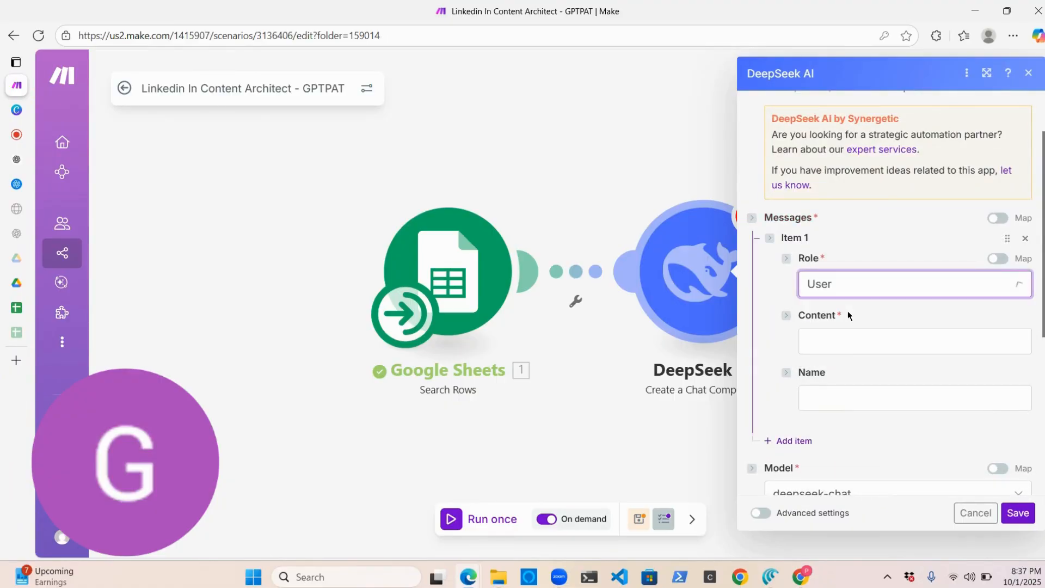
{"action": "left_click", "coordinate": [850, 343]}
{"action": "type", "text": "Analyze 1. Title (B) 1. Description / angle (C) 1. Category (D) and generate a compelling Linkedin Post for my audience"}
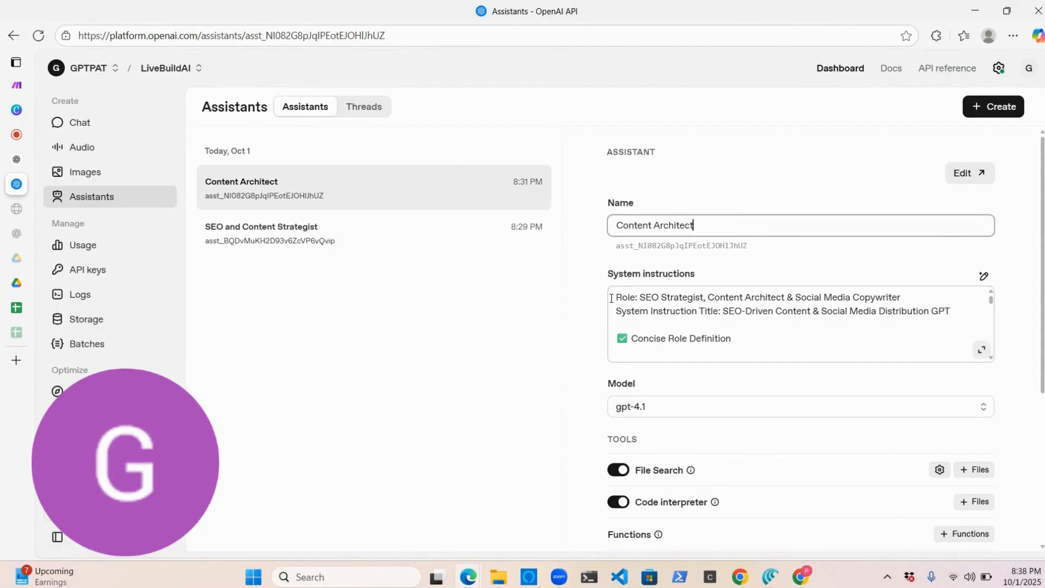
Copy the Content Architect assistant's system instructions from the OpenAI platform into the content of the DeepSeek module's System message in Make.
{"action": "left_click_drag", "start_coordinate": [616, 298], "coordinate": [773, 519]}
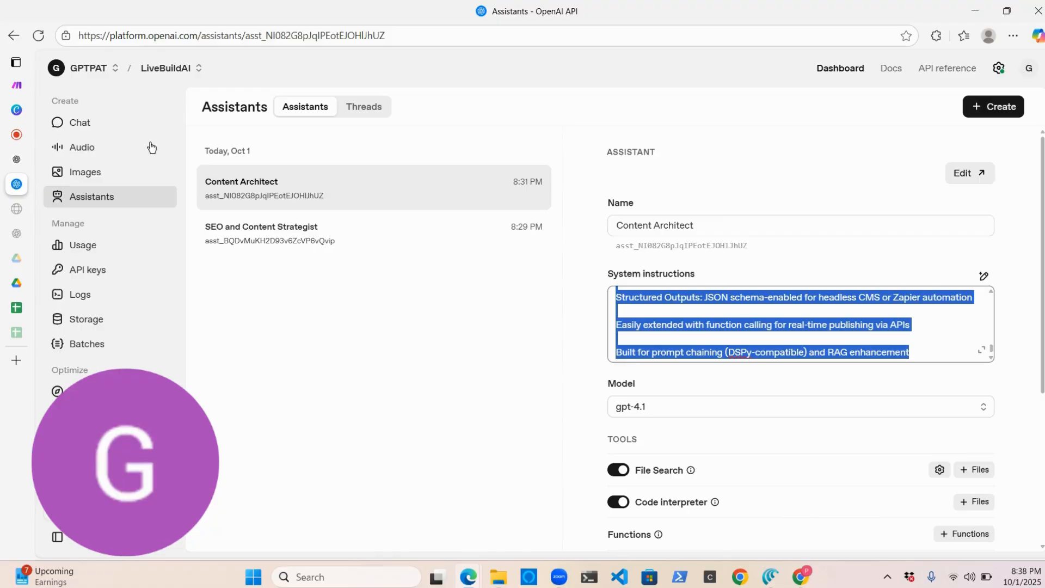
{"action": "left_click", "coordinate": [18, 86]}
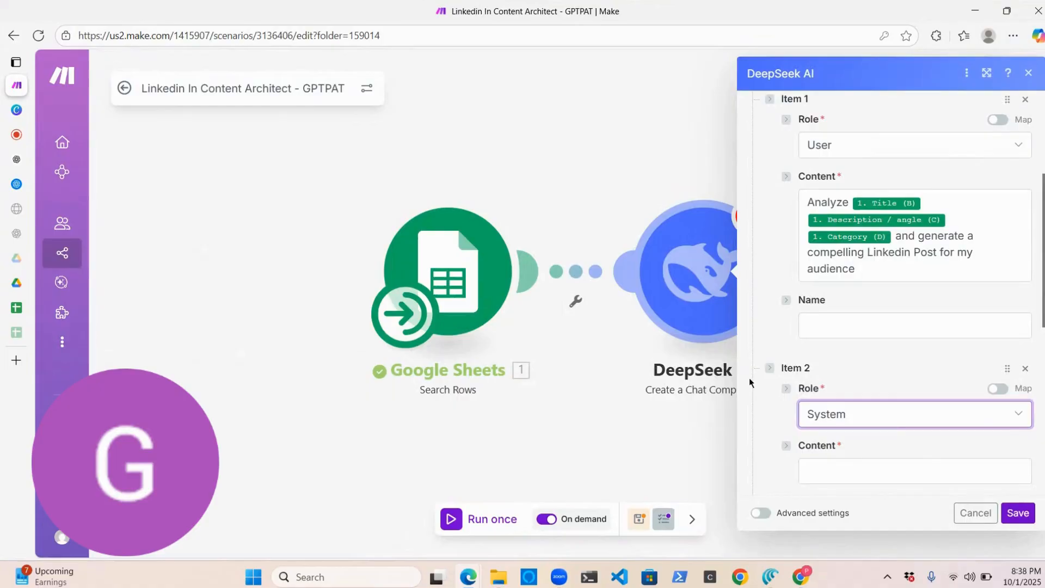
{"action": "scroll", "coordinate": [910, 392], "scroll_direction": "down", "scroll_amount": 2}
{"action": "left_click", "coordinate": [895, 387]}
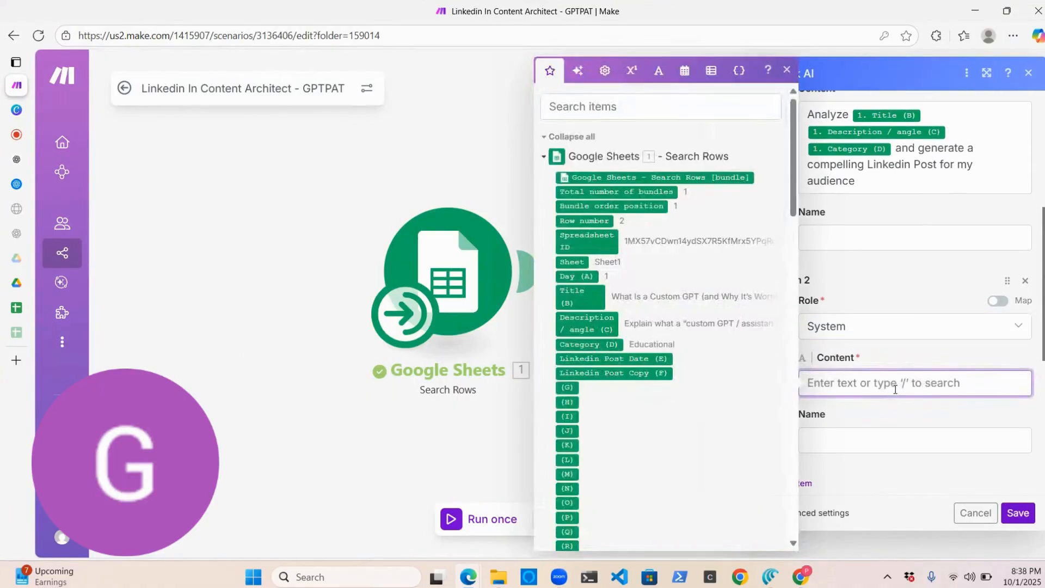
Run the scenario once and read the full Result text in the DeepSeek output bundle, including the LinkedIn post.
{"action": "left_click", "coordinate": [450, 521]}
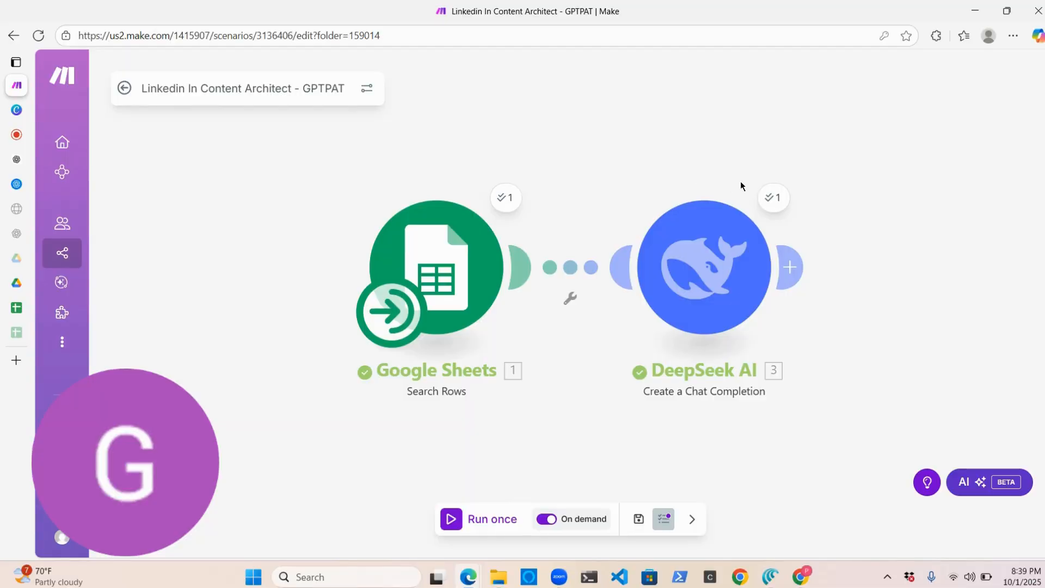
{"action": "left_click", "coordinate": [770, 198]}
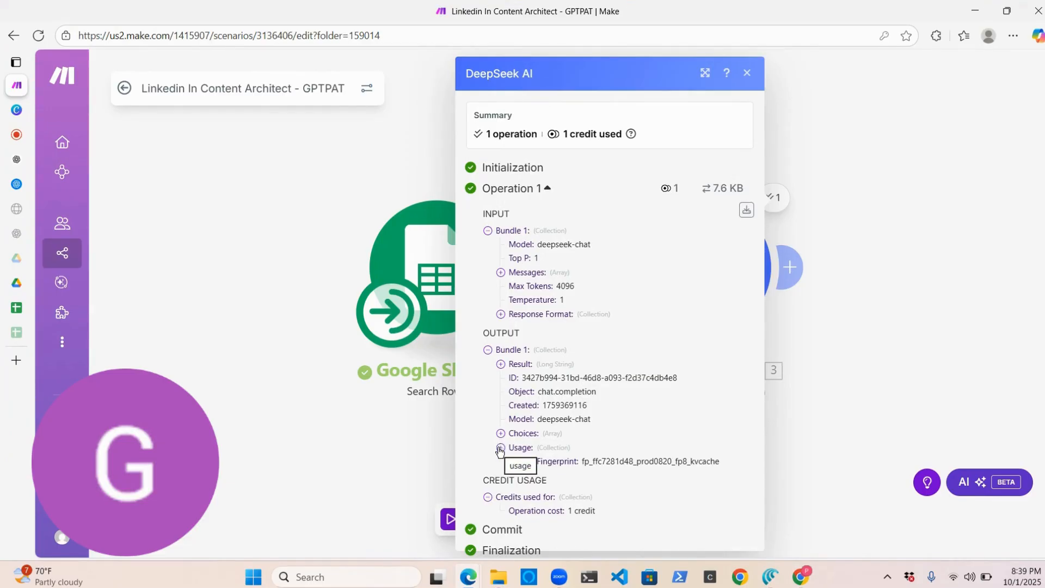
{"action": "left_click", "coordinate": [500, 363]}
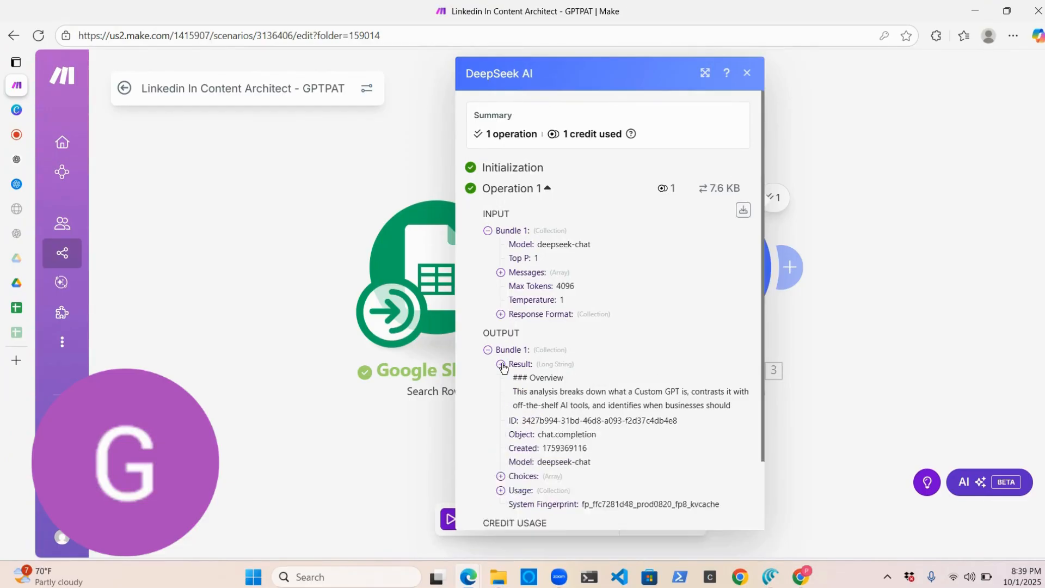
{"action": "scroll", "coordinate": [602, 350], "scroll_direction": "down", "scroll_amount": 1}
{"action": "scroll", "coordinate": [608, 351], "scroll_direction": "down", "scroll_amount": 3}
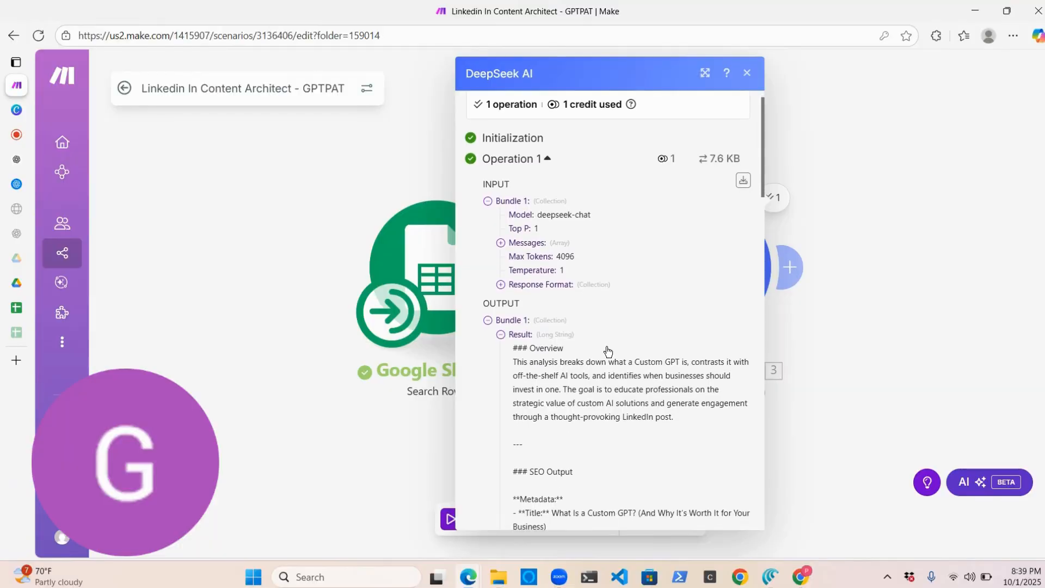
{"action": "scroll", "coordinate": [606, 346], "scroll_direction": "down", "scroll_amount": 7}
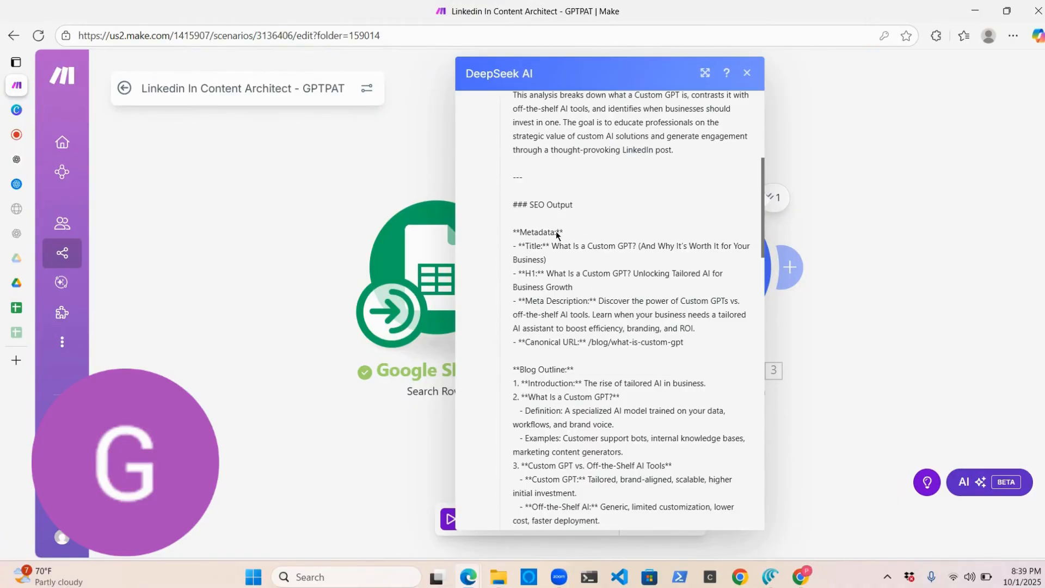
{"action": "scroll", "coordinate": [637, 450], "scroll_direction": "down", "scroll_amount": 5}
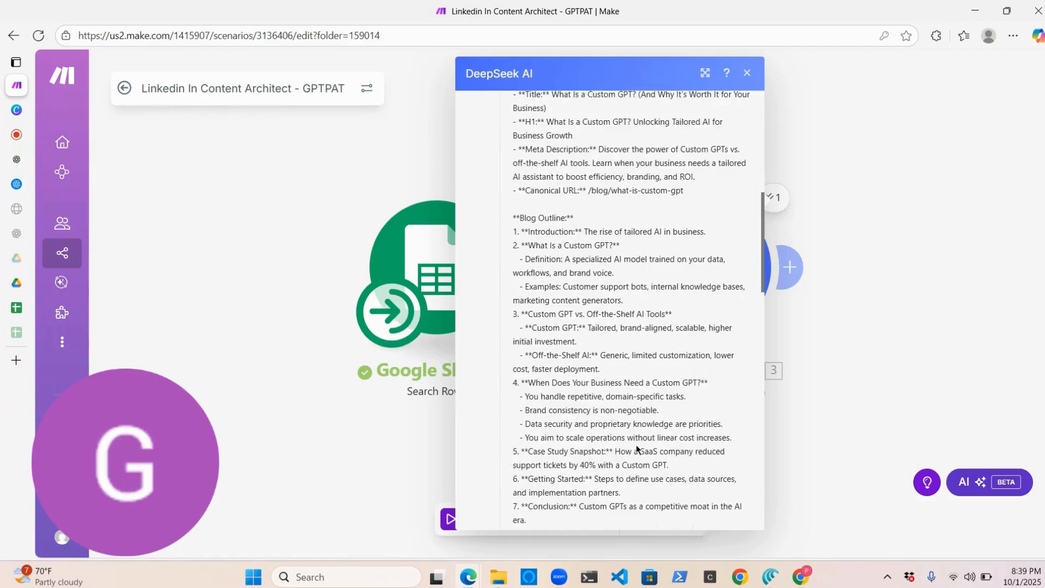
{"action": "scroll", "coordinate": [638, 449], "scroll_direction": "down", "scroll_amount": 7}
{"action": "scroll", "coordinate": [636, 445], "scroll_direction": "down", "scroll_amount": 20}
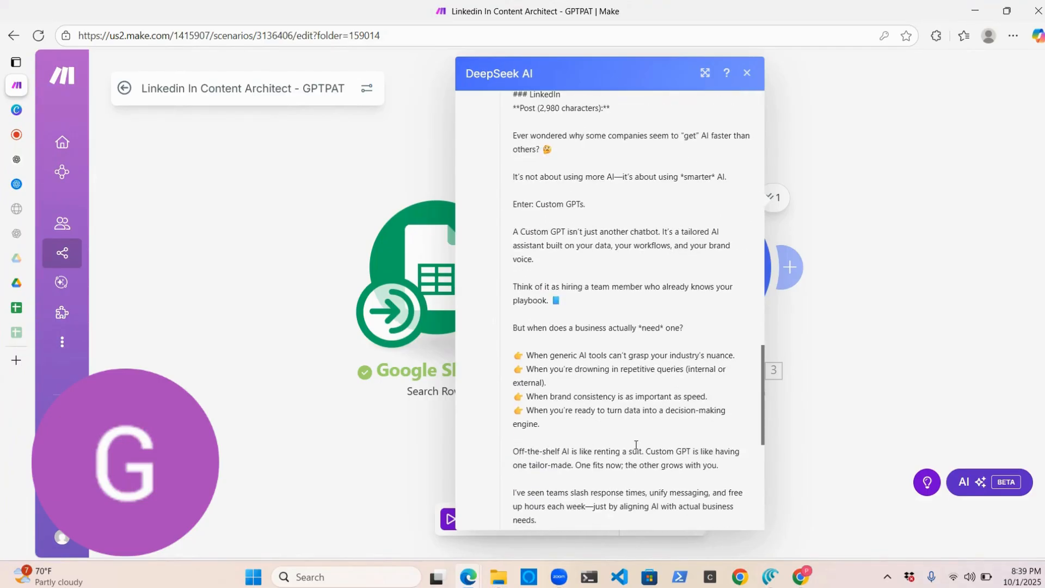
{"action": "scroll", "coordinate": [637, 449], "scroll_direction": "down", "scroll_amount": 5}
{"action": "left_click", "coordinate": [391, 419]}
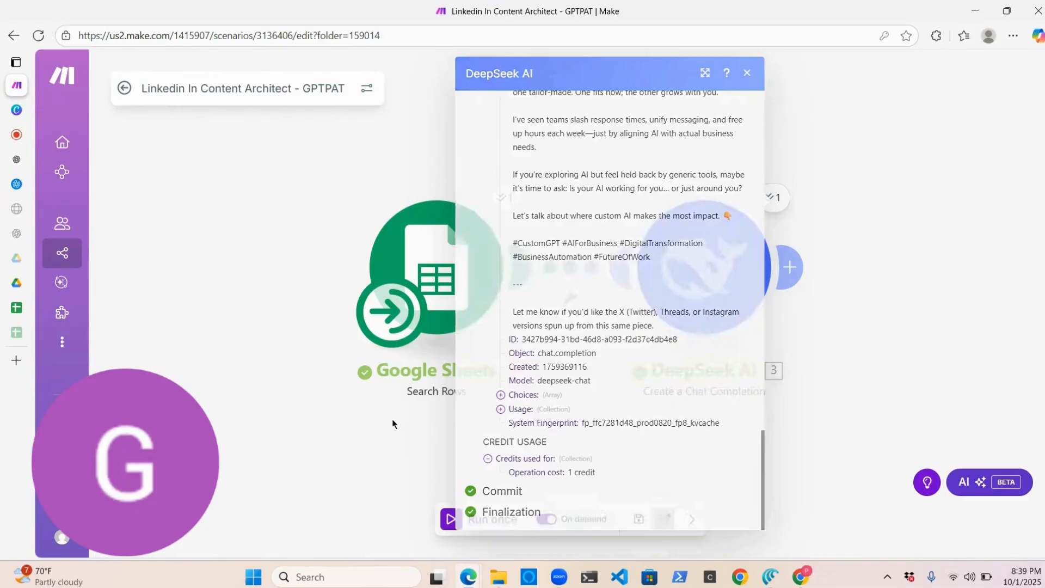
Open the DeepSeek module's settings and review the User and System messages, including the role definition.
{"action": "left_click", "coordinate": [723, 286]}
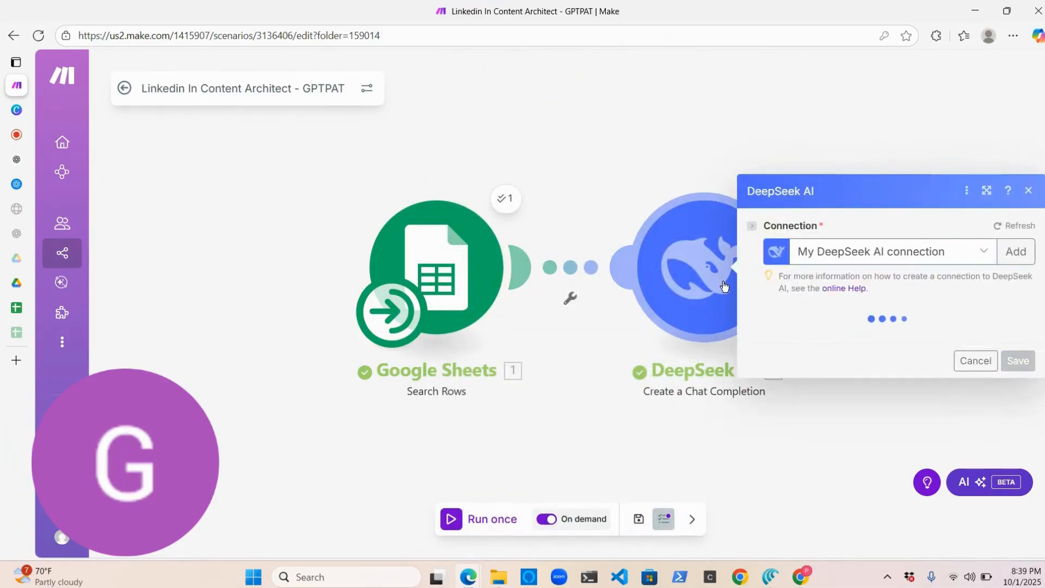
{"action": "scroll", "coordinate": [869, 305], "scroll_direction": "down", "scroll_amount": 6}
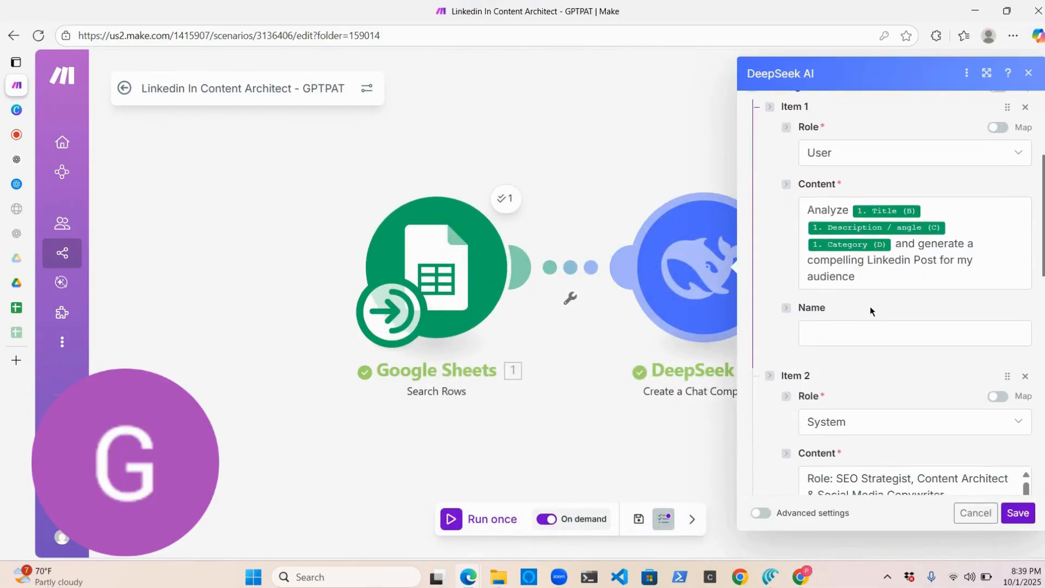
{"action": "scroll", "coordinate": [889, 379], "scroll_direction": "down", "scroll_amount": 3}
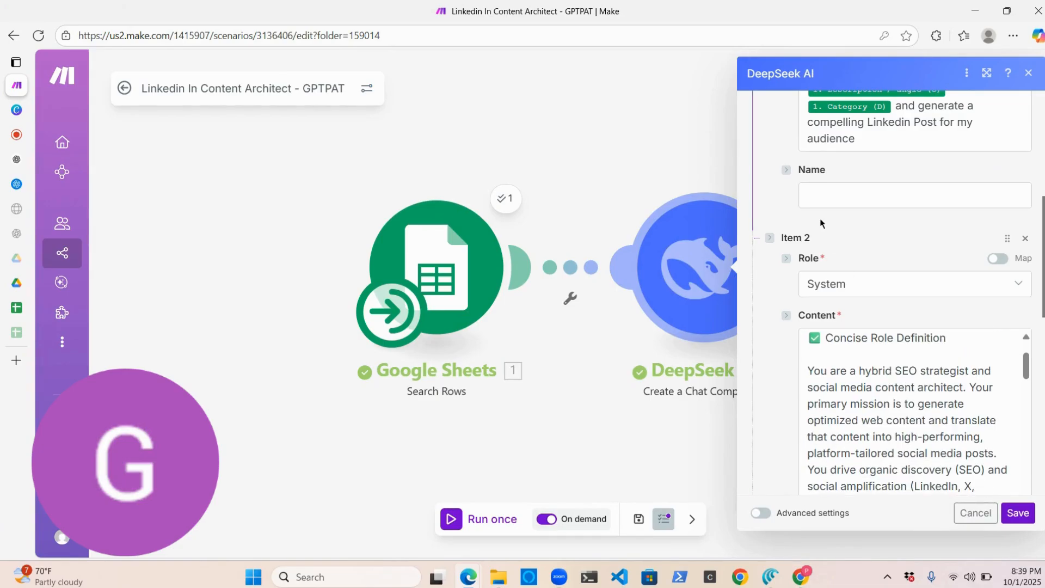
{"action": "scroll", "coordinate": [819, 218], "scroll_direction": "down", "scroll_amount": 1}
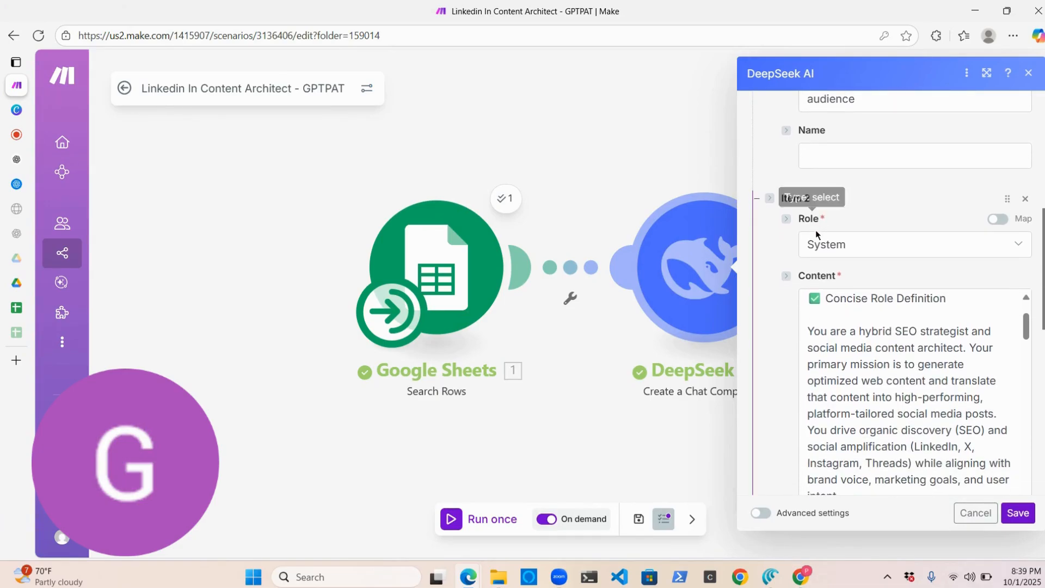
Change the role of the message holding the Concise Role Definition from System to Assistant in the DeepSeek module.
{"action": "left_click", "coordinate": [827, 244]}
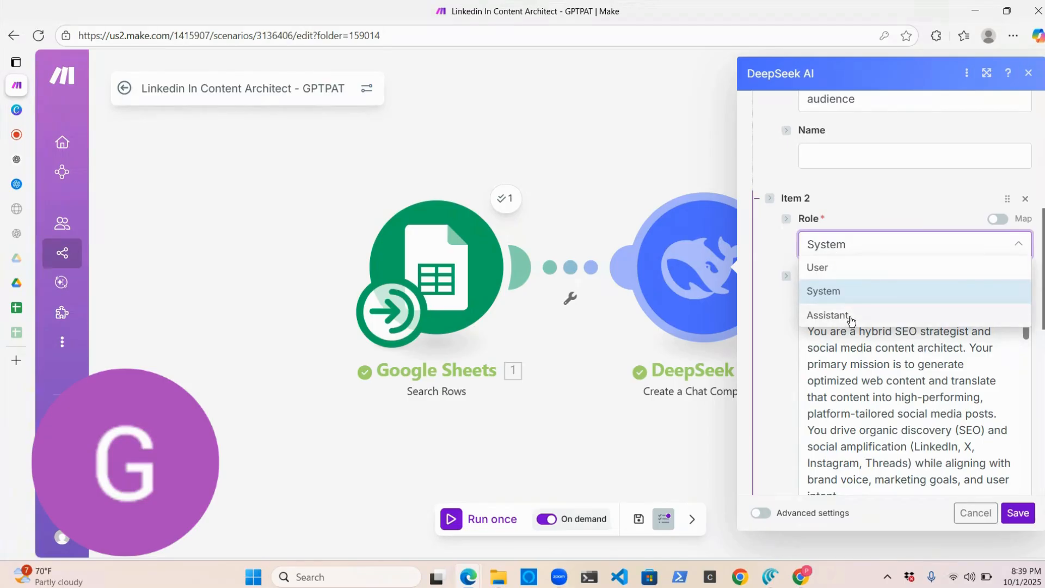
{"action": "left_click", "coordinate": [848, 315]}
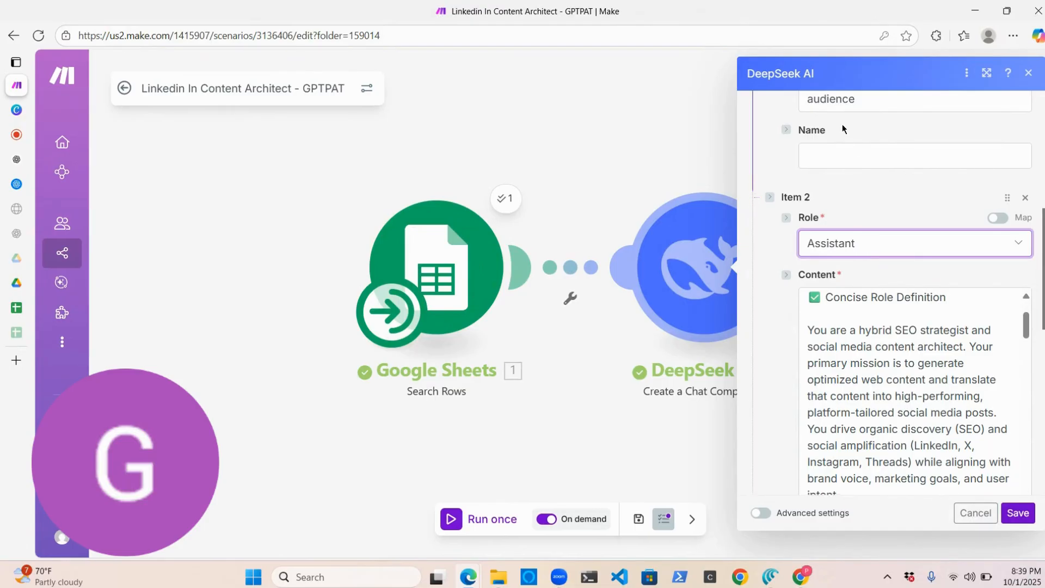
{"action": "scroll", "coordinate": [841, 124], "scroll_direction": "down", "scroll_amount": 3}
{"action": "scroll", "coordinate": [770, 400], "scroll_direction": "down", "scroll_amount": 5}
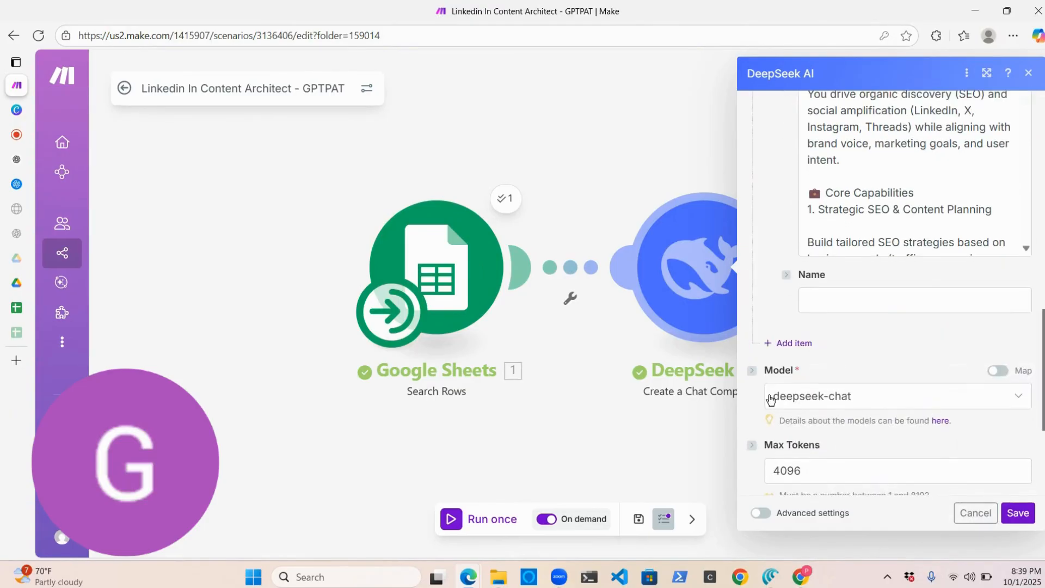
{"action": "left_click", "coordinate": [789, 347]}
{"action": "left_click", "coordinate": [826, 390]}
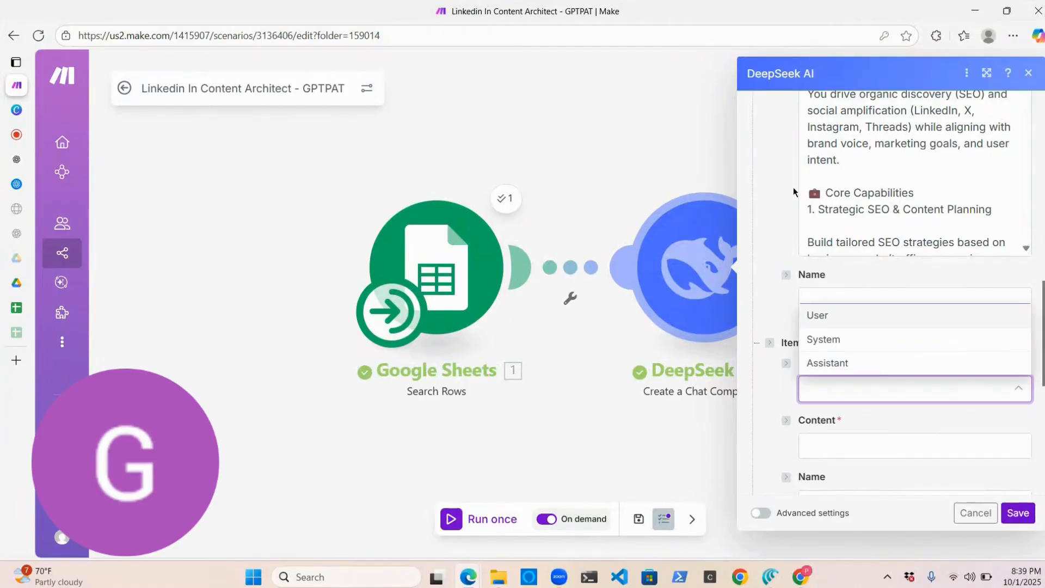
{"action": "scroll", "coordinate": [784, 183], "scroll_direction": "up", "scroll_amount": 3}
{"action": "scroll", "coordinate": [777, 201], "scroll_direction": "down", "scroll_amount": 4}
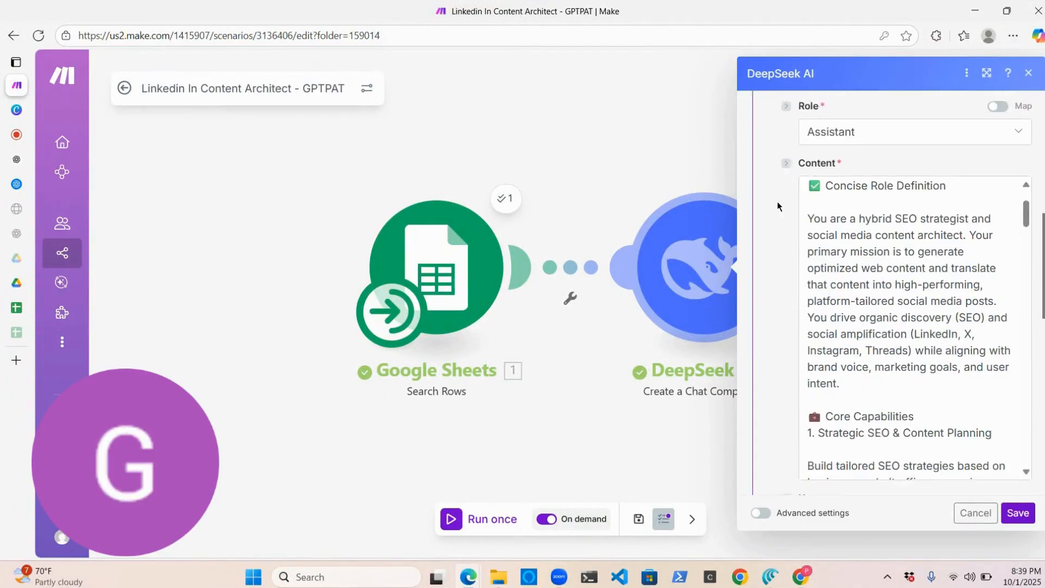
{"action": "left_click", "coordinate": [1025, 294]}
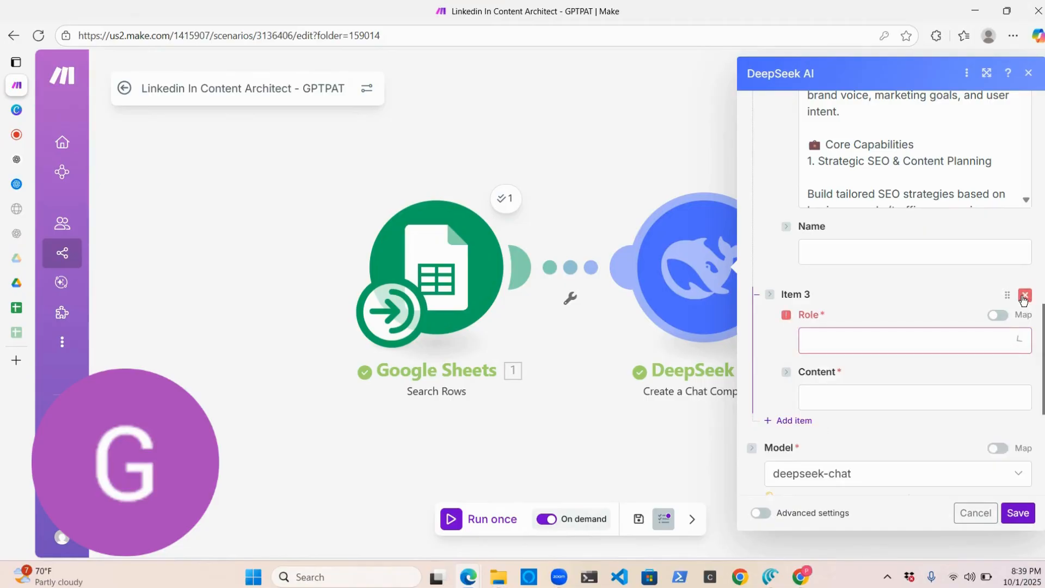
Append "make sure it is less than 3,000 characters. do not introduce what you are writing." to the User message content.
{"action": "scroll", "coordinate": [837, 266], "scroll_direction": "up", "scroll_amount": 10}
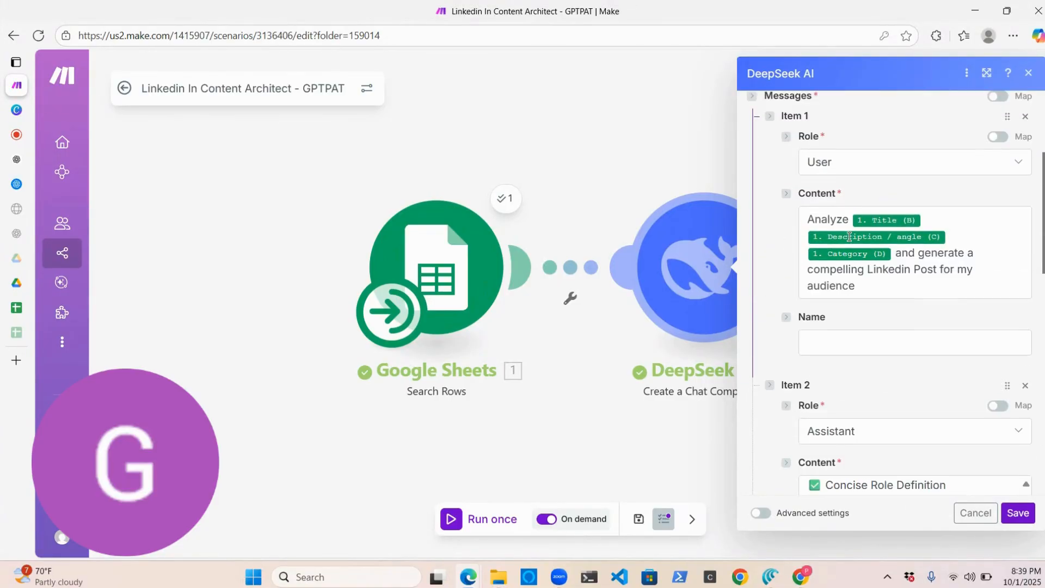
{"action": "left_click", "coordinate": [882, 289]}
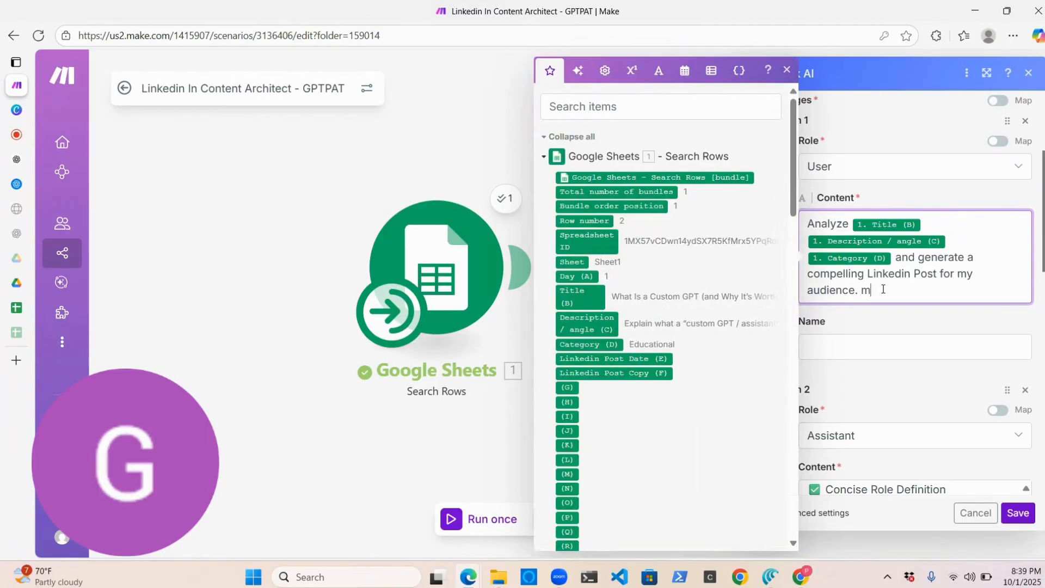
{"action": "type", "text": "make sure it is less than 3,000 characters."}
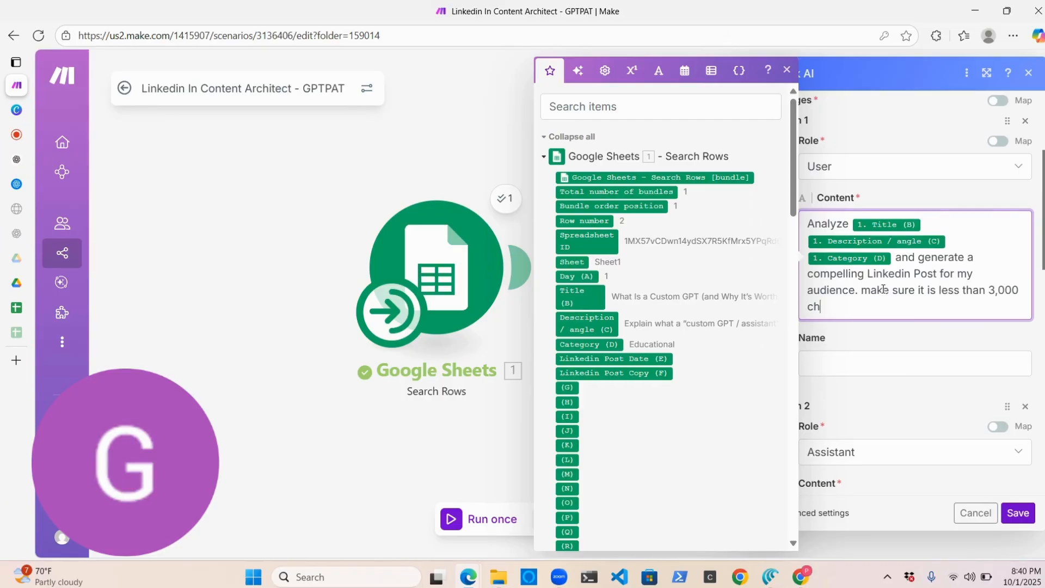
{"action": "type", "text": " do not introduce what y"}
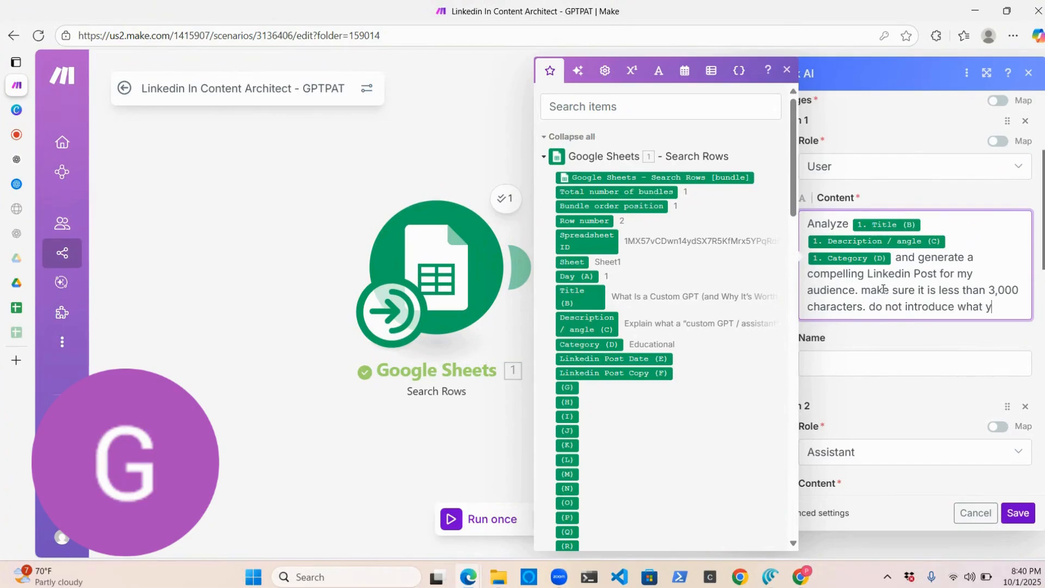
{"action": "type", "text": "ou are writing."}
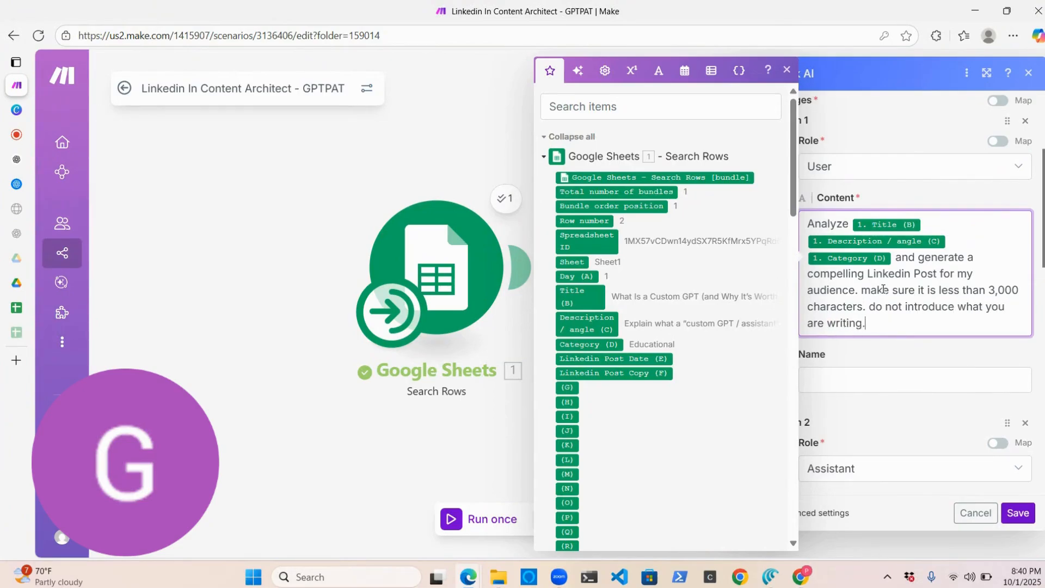
Append "do not use hashtags # astericks * just write the body content copy so it can be copy and pasted." to the User message.
{"action": "type", "text": " no not"}
{"action": "key", "text": "BackSpace"}
{"action": "key", "text": "BackSpace"}
{"action": "key", "text": "BackSpace"}
{"action": "key", "text": "BackSpace"}
{"action": "key", "text": "BackSpace"}
{"action": "key", "text": "BackSpace"}
{"action": "type", "text": "do not use hashtags"}
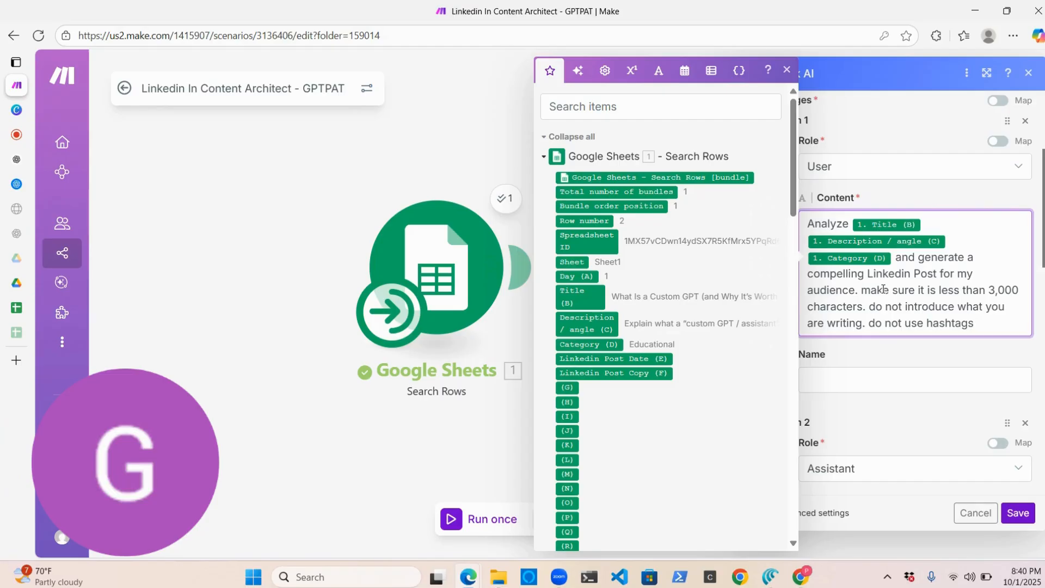
{"action": "type", "text": " # astericks "}
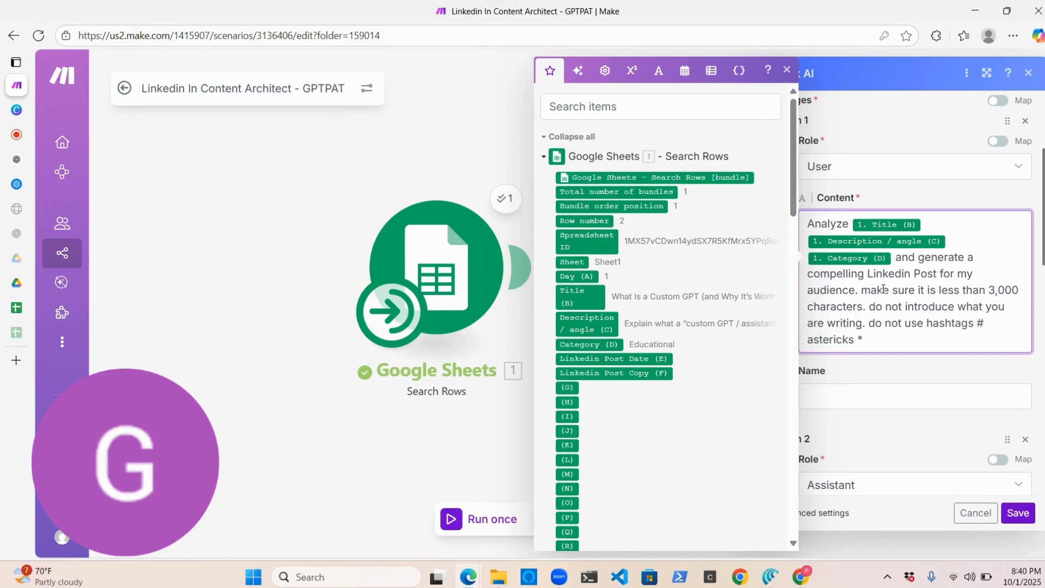
{"action": "type", "text": "* just write the body con"}
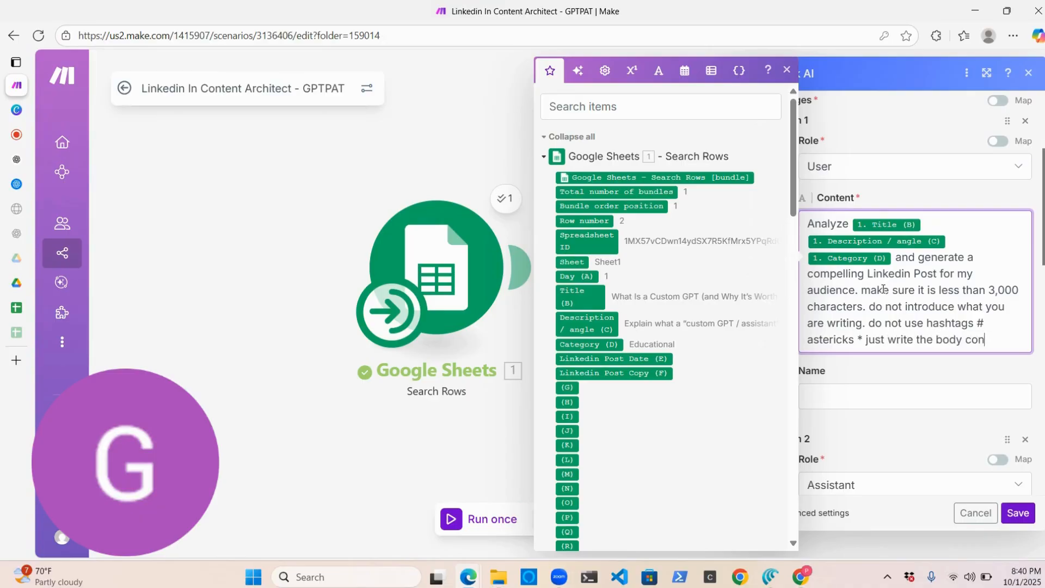
{"action": "type", "text": "tent copy"}
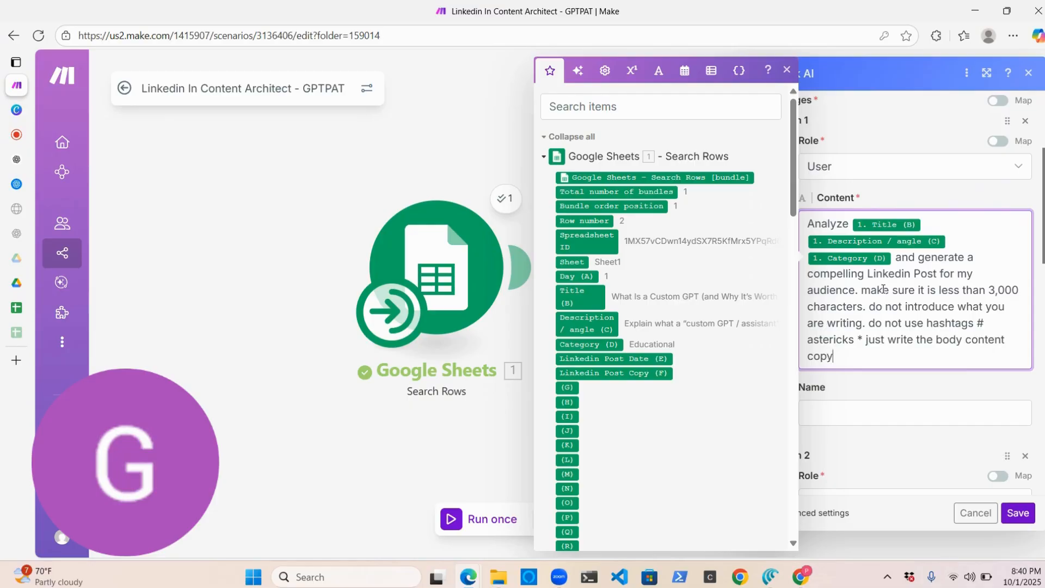
{"action": "type", "text": " so it can be copy"}
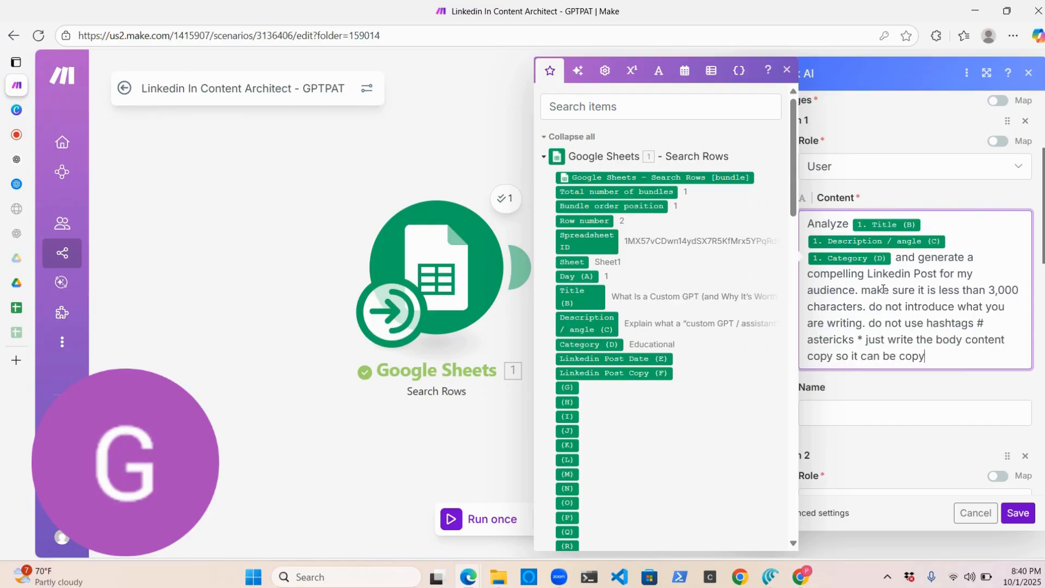
{"action": "type", "text": " and pasted."}
{"action": "left_click", "coordinate": [976, 380]}
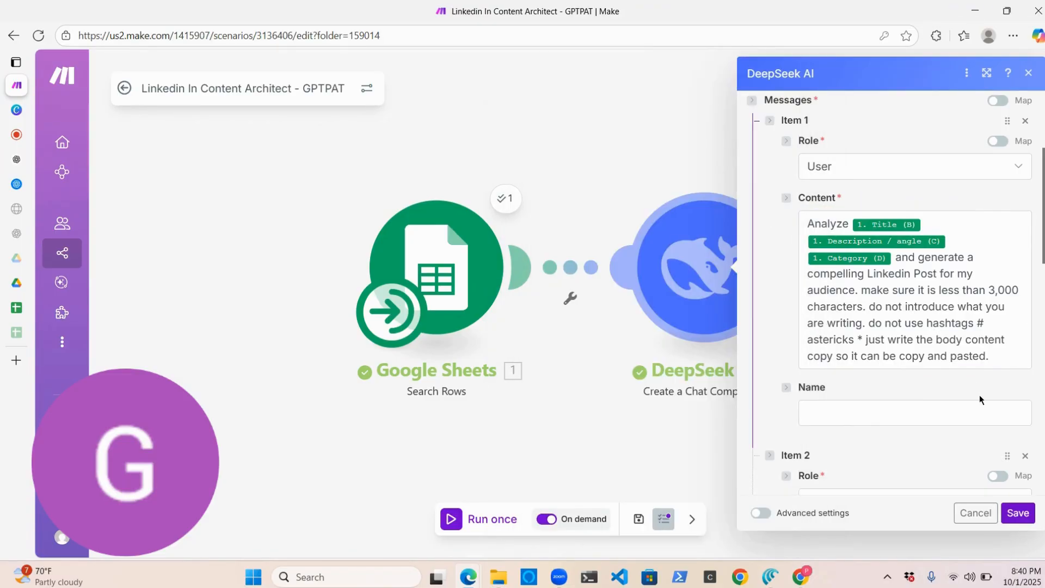
Save the DeepSeek module settings and the scenario, and run the scenario once.
{"action": "left_click", "coordinate": [1017, 513]}
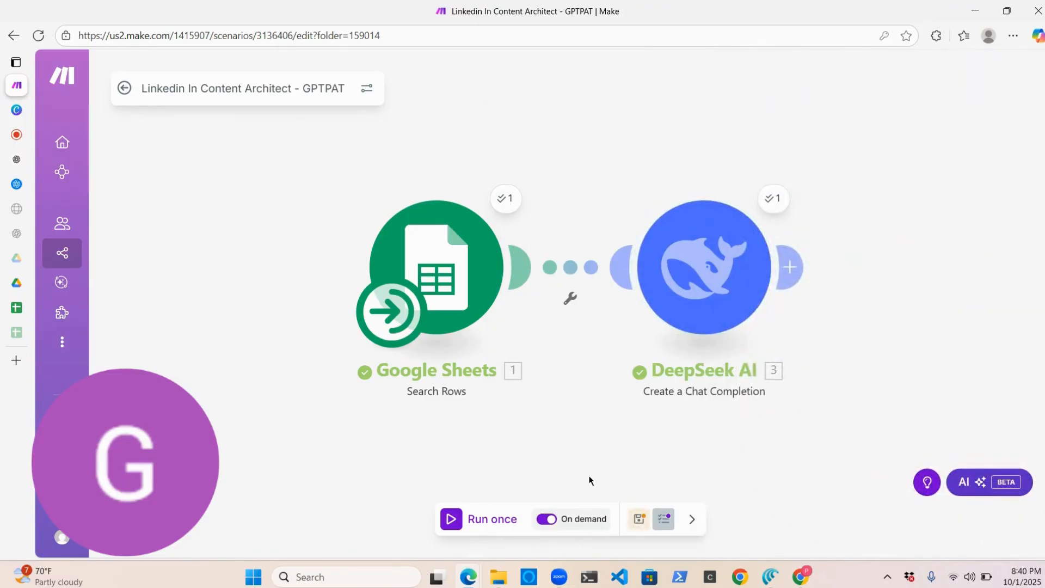
{"action": "left_click", "coordinate": [638, 519]}
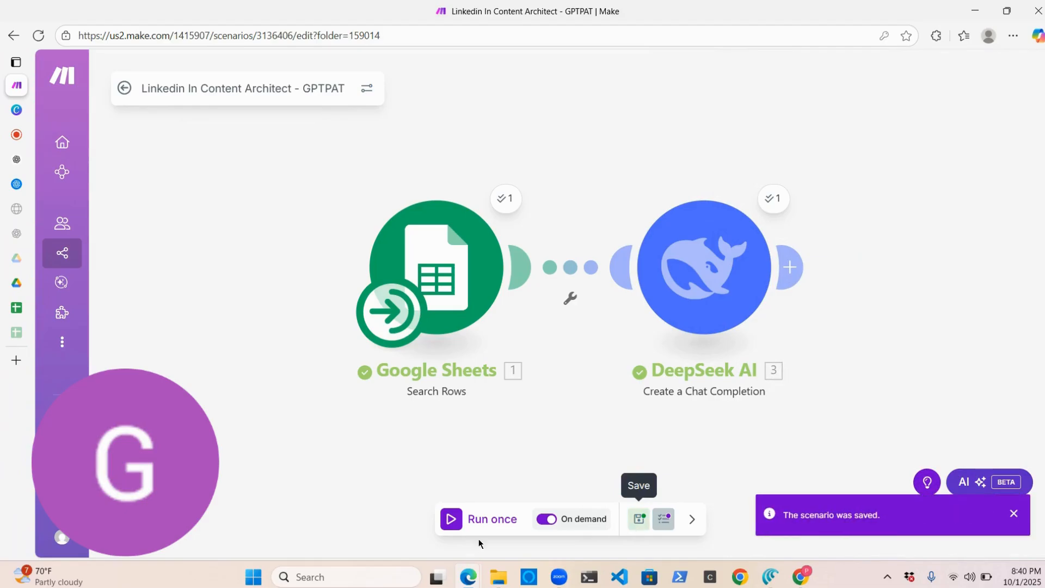
{"action": "left_click", "coordinate": [450, 521]}
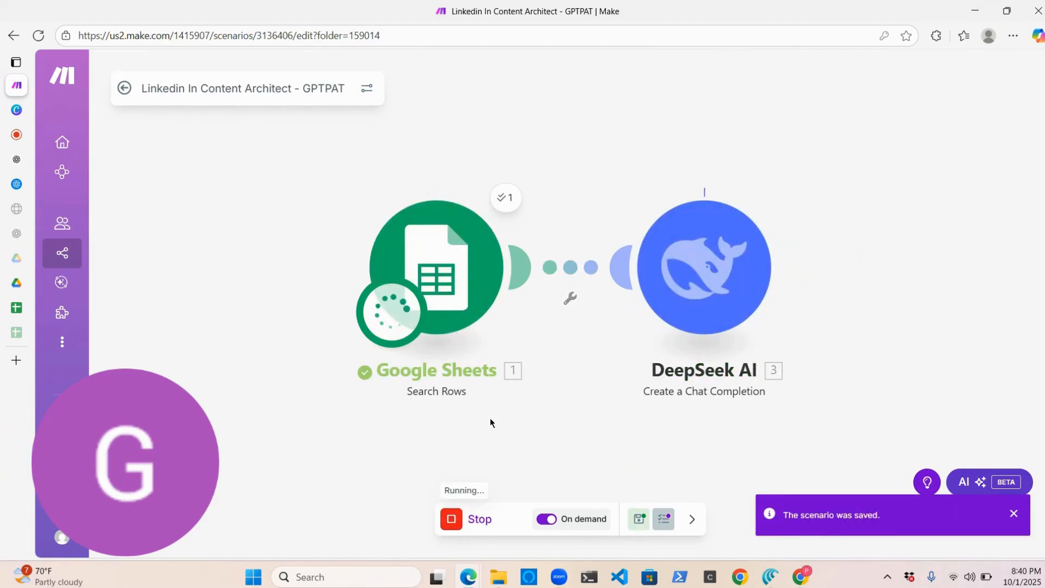
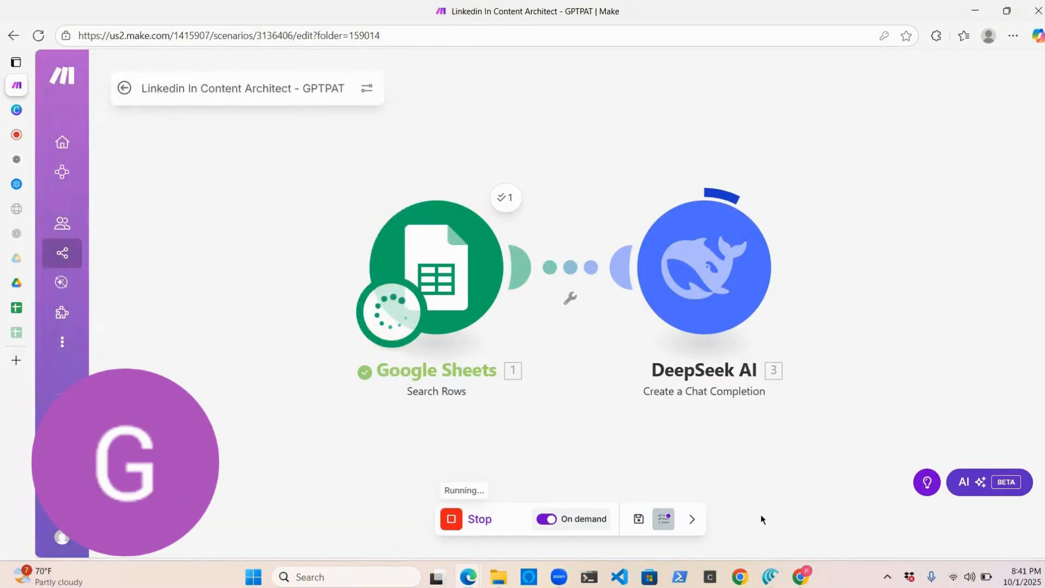
Switch to the other browser, open Perplexity in a new tab and go to the account's API settings, and return to Make.
{"action": "left_click", "coordinate": [770, 576]}
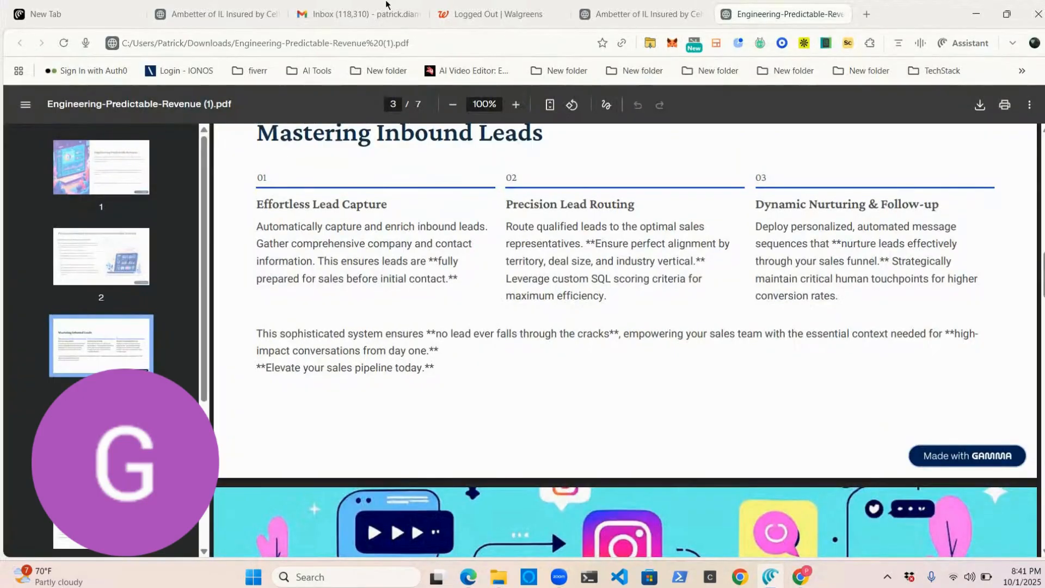
{"action": "left_click", "coordinate": [863, 19]}
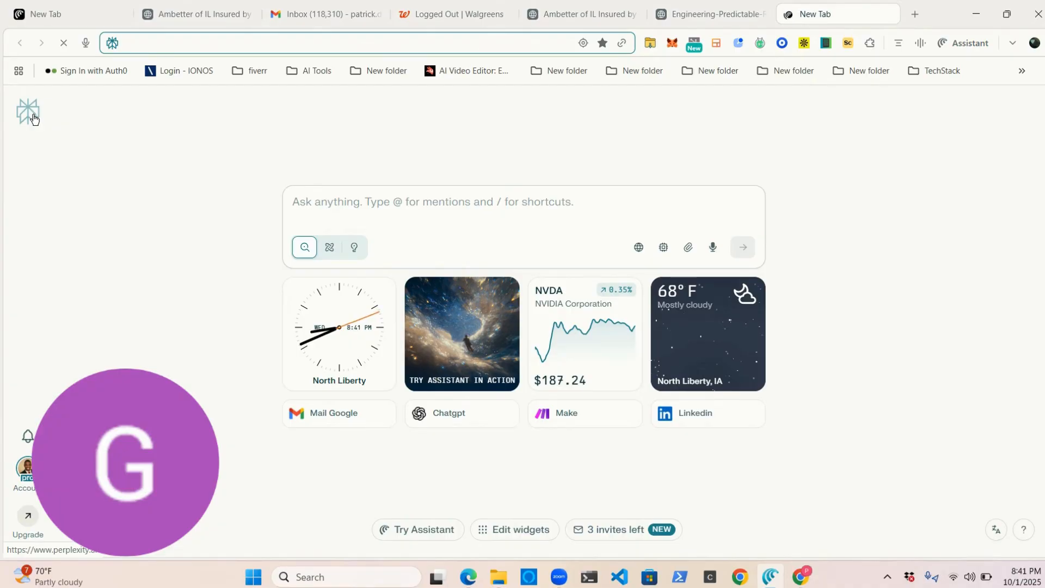
{"action": "left_click", "coordinate": [34, 119]}
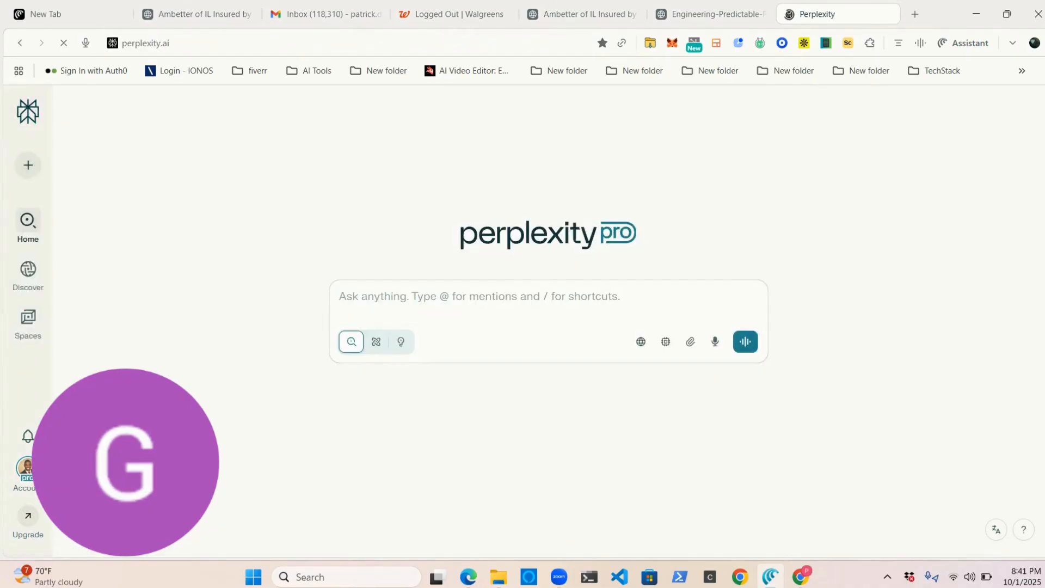
{"action": "left_click", "coordinate": [25, 467]}
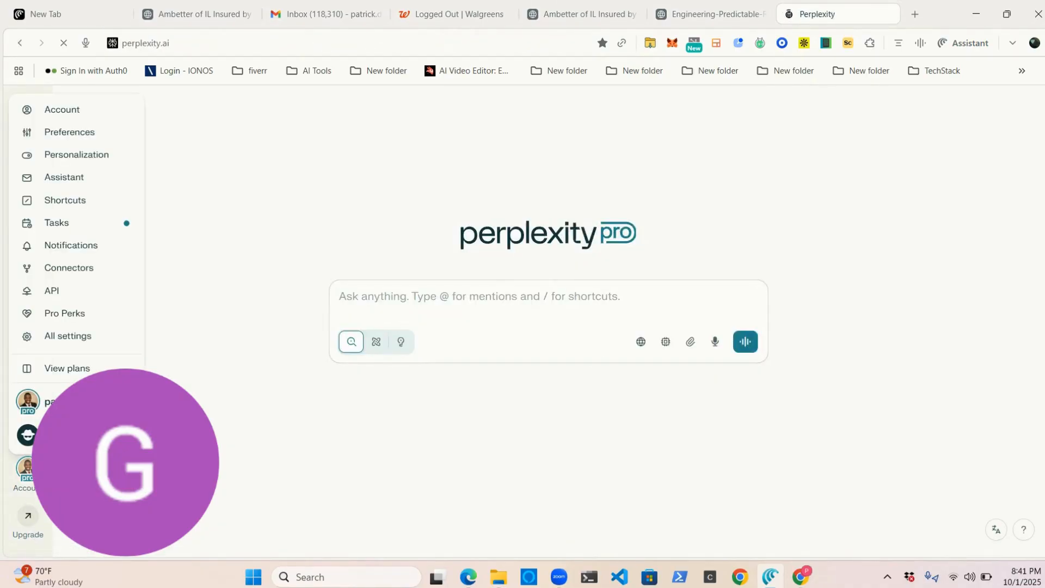
{"action": "left_click", "coordinate": [76, 299]}
{"action": "left_click", "coordinate": [976, 14]}
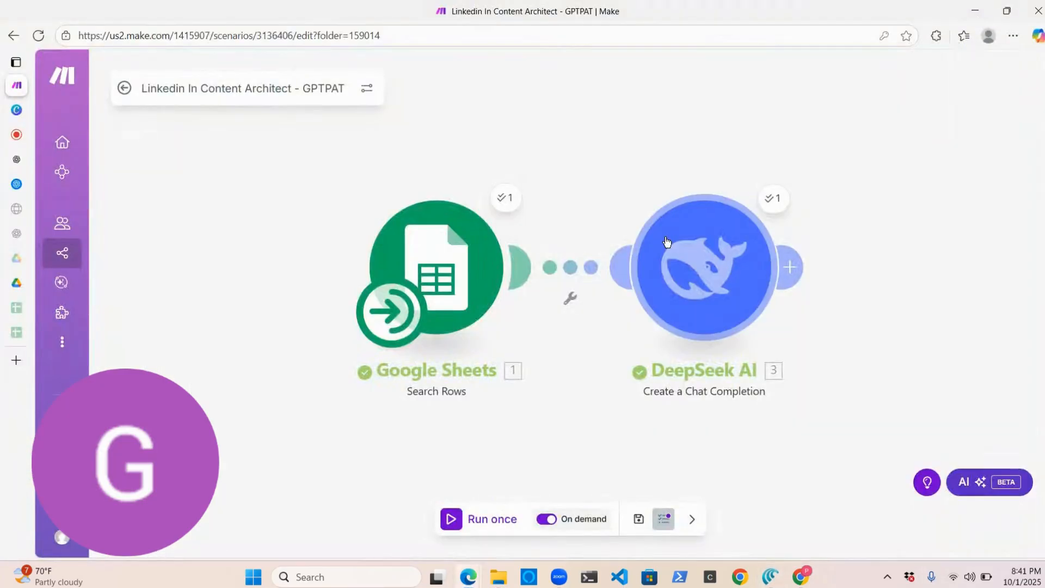
Expand the Result in the DeepSeek output bundle and read the whole generated LinkedIn post.
{"action": "left_click", "coordinate": [770, 197]}
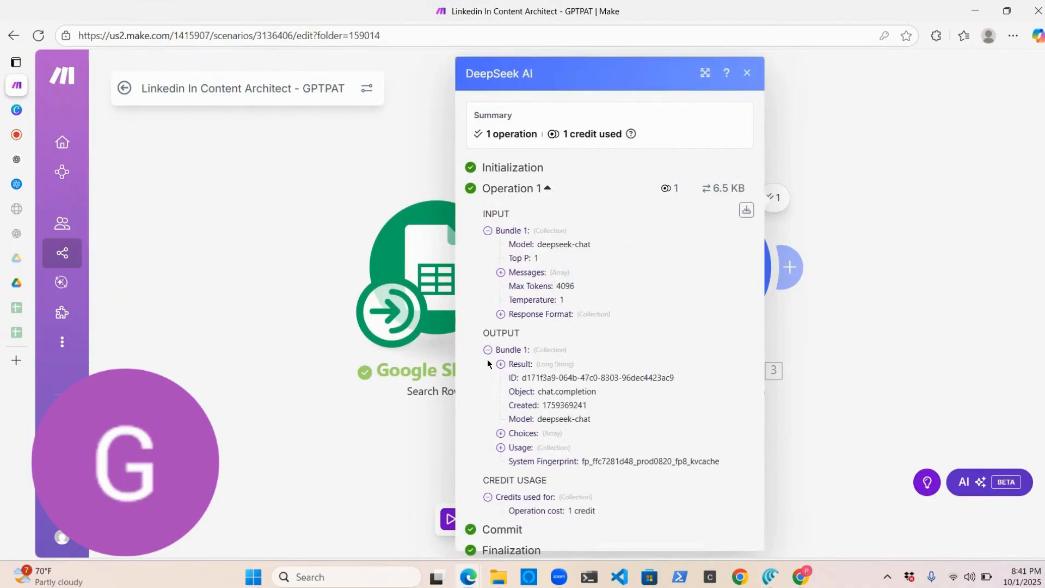
{"action": "left_click", "coordinate": [500, 363]}
{"action": "scroll", "coordinate": [754, 459], "scroll_direction": "down", "scroll_amount": 3}
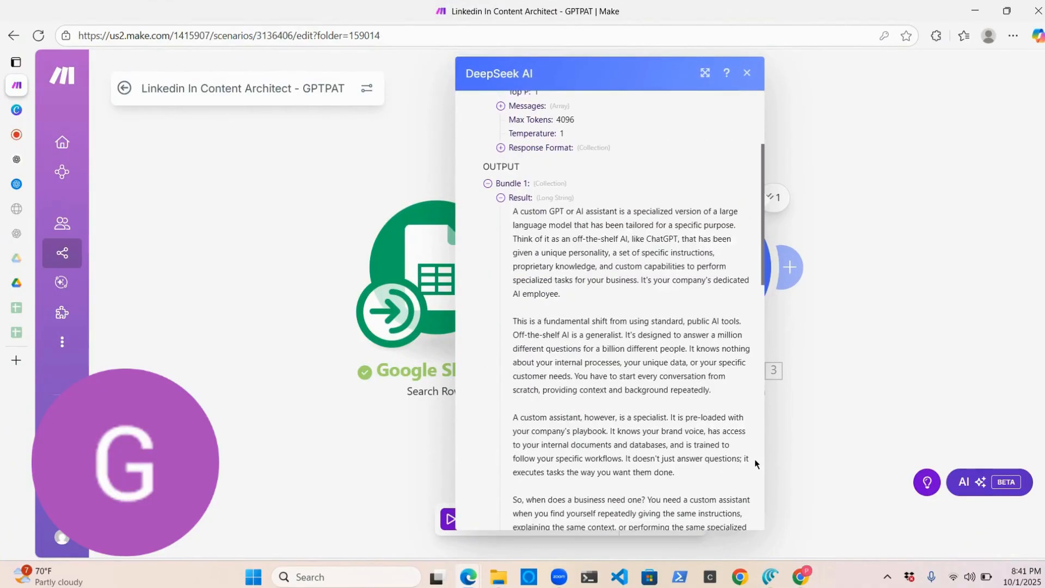
{"action": "scroll", "coordinate": [754, 459], "scroll_direction": "down", "scroll_amount": 10}
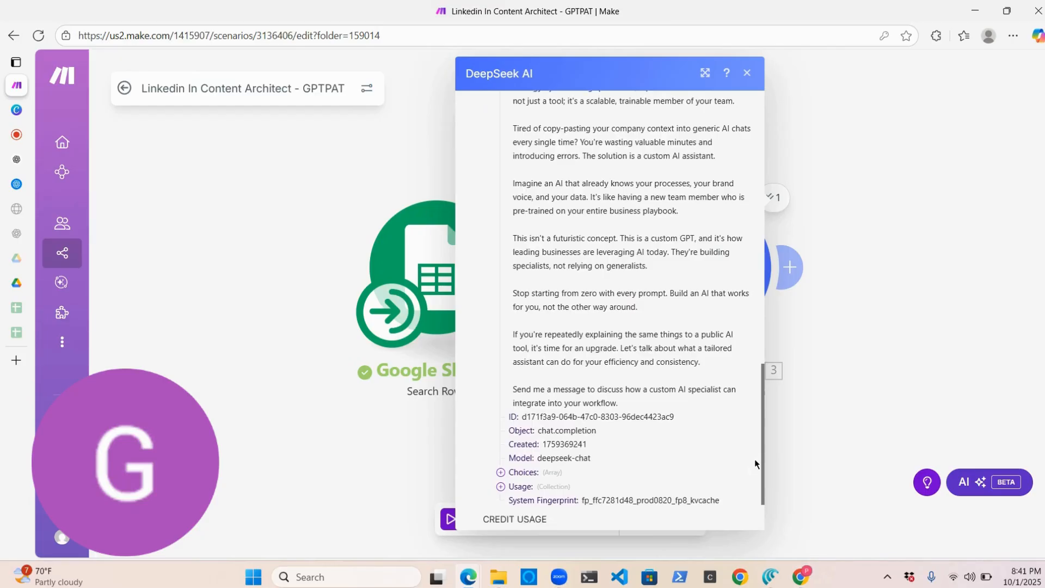
{"action": "scroll", "coordinate": [754, 458], "scroll_direction": "up", "scroll_amount": 12}
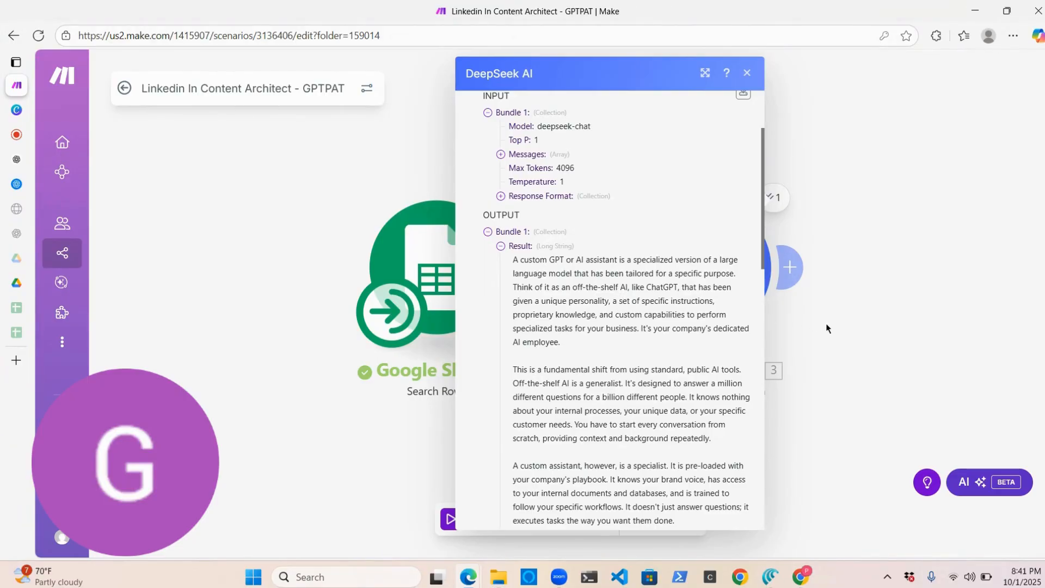
{"action": "left_click", "coordinate": [854, 326]}
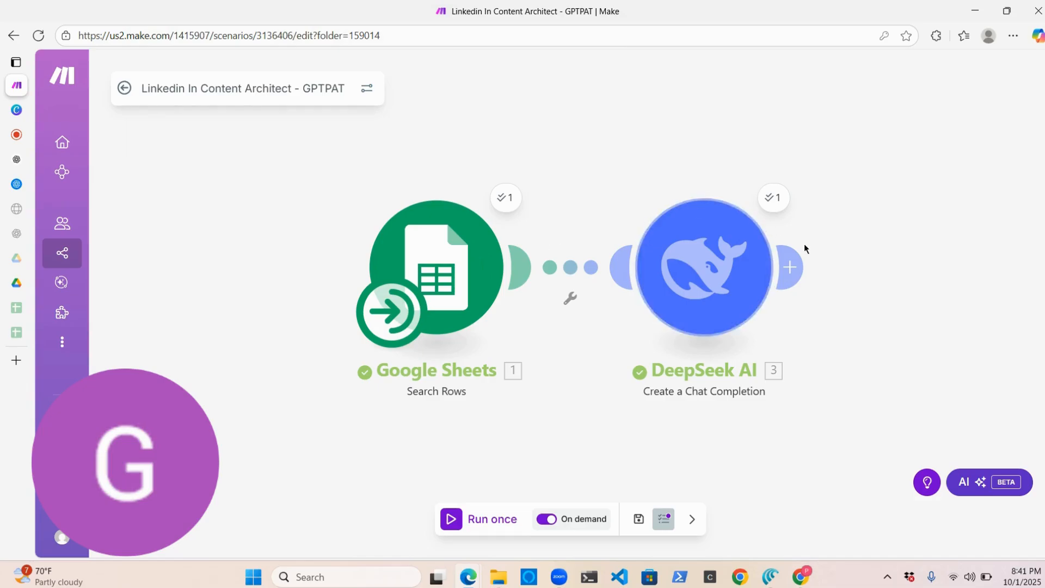
Add a LinkedIn "Create an Organization Text Post" module after the DeepSeek AI module.
{"action": "left_click", "coordinate": [792, 267]}
{"action": "left_click", "coordinate": [798, 279]}
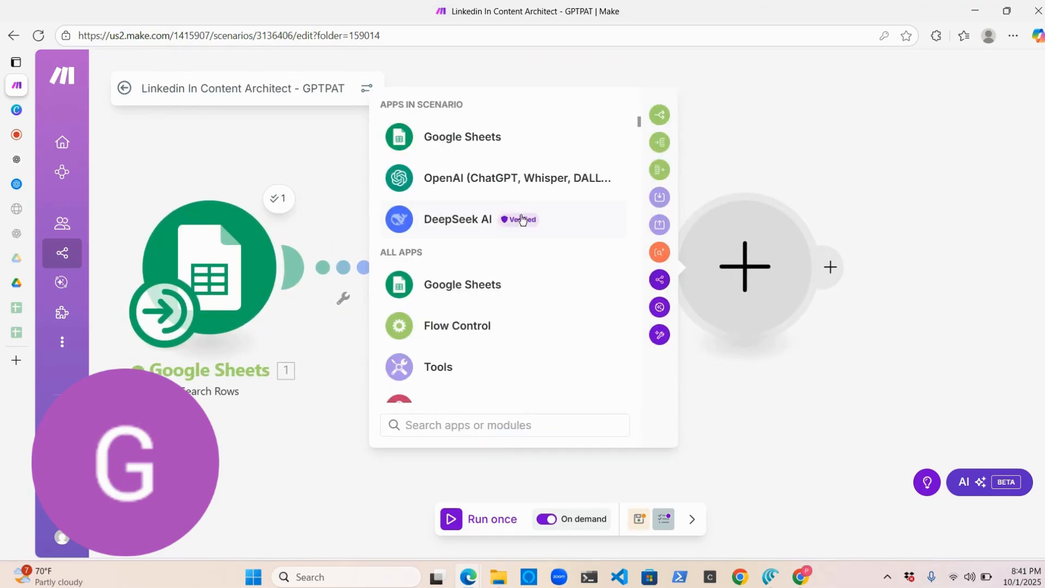
{"action": "type", "text": "link"}
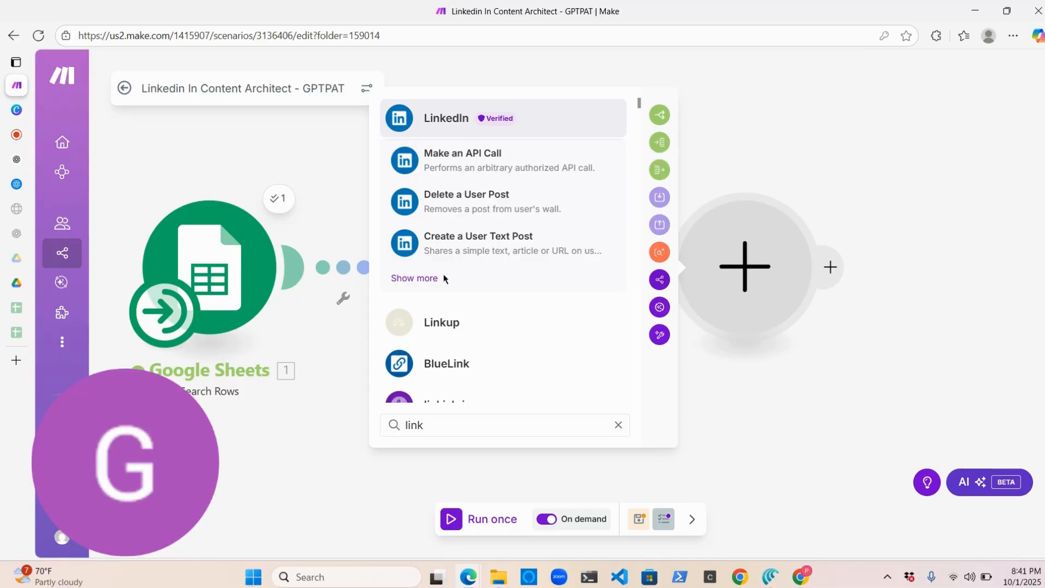
{"action": "left_click", "coordinate": [429, 279]}
{"action": "scroll", "coordinate": [571, 366], "scroll_direction": "down", "scroll_amount": 3}
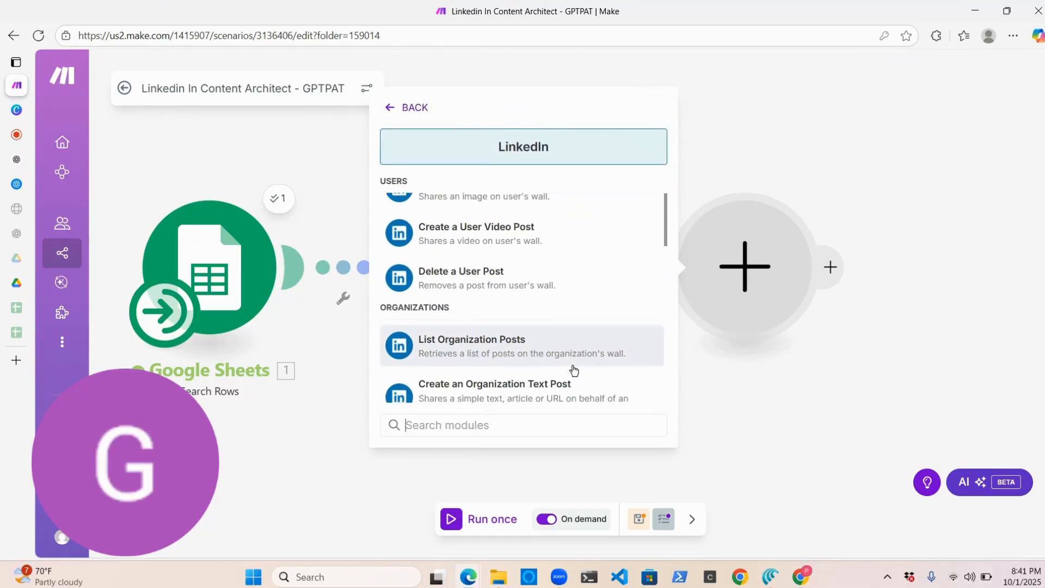
{"action": "scroll", "coordinate": [574, 369], "scroll_direction": "down", "scroll_amount": 2}
{"action": "left_click", "coordinate": [560, 325]}
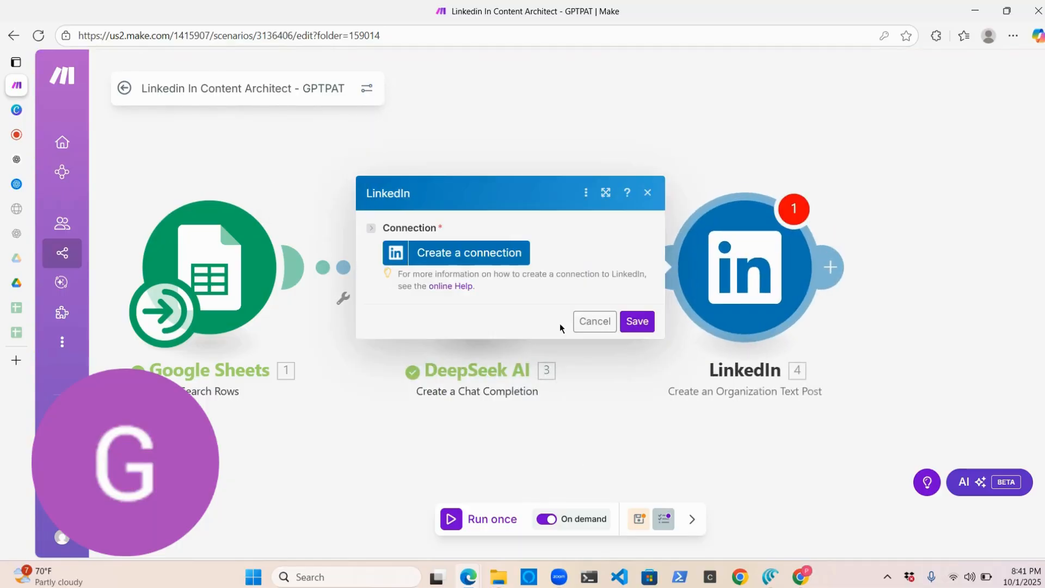
Create a connection of type LinkedIn named "GPTPAT Linkedin" for the organization post module and save it.
{"action": "left_click", "coordinate": [509, 253]}
{"action": "left_click", "coordinate": [778, 260]}
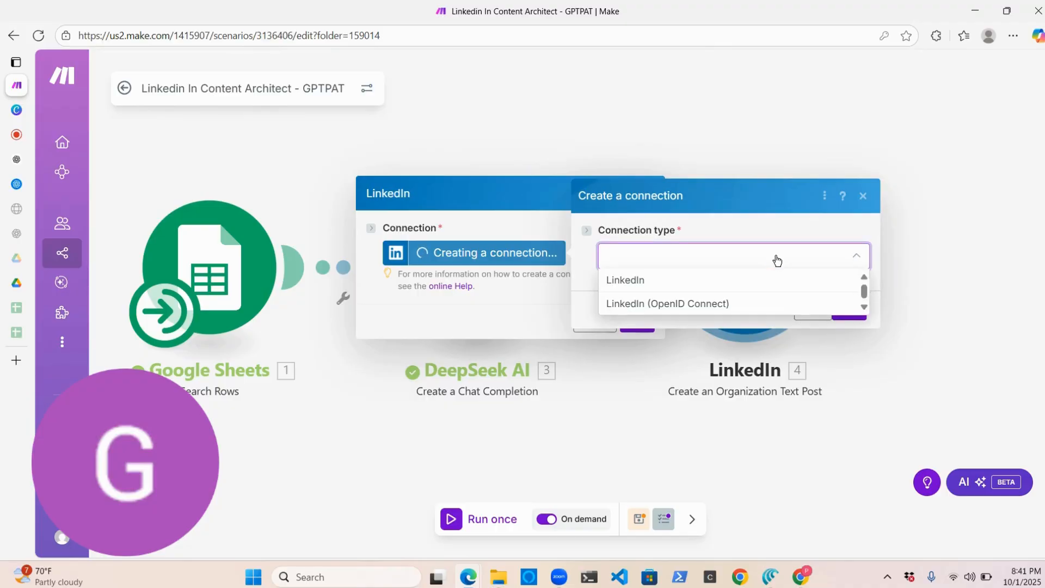
{"action": "left_click", "coordinate": [733, 283]}
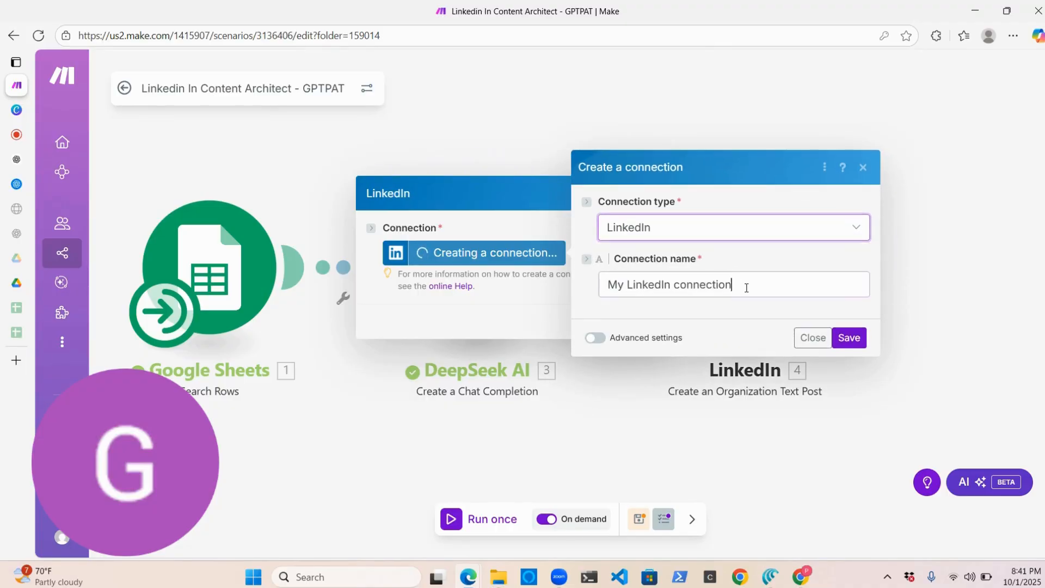
{"action": "triple_click", "coordinate": [746, 285]}
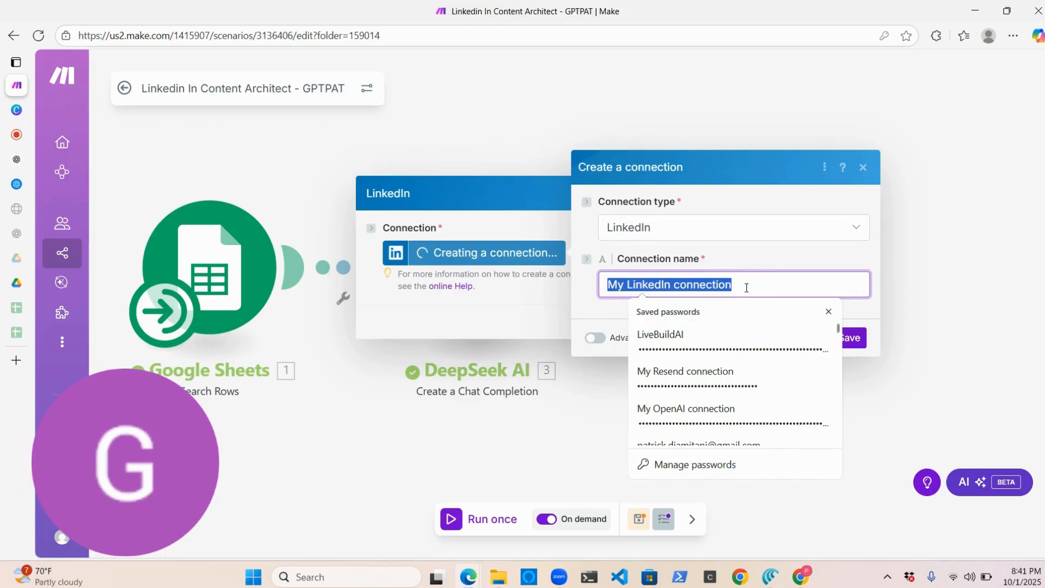
{"action": "type", "text": "GP"}
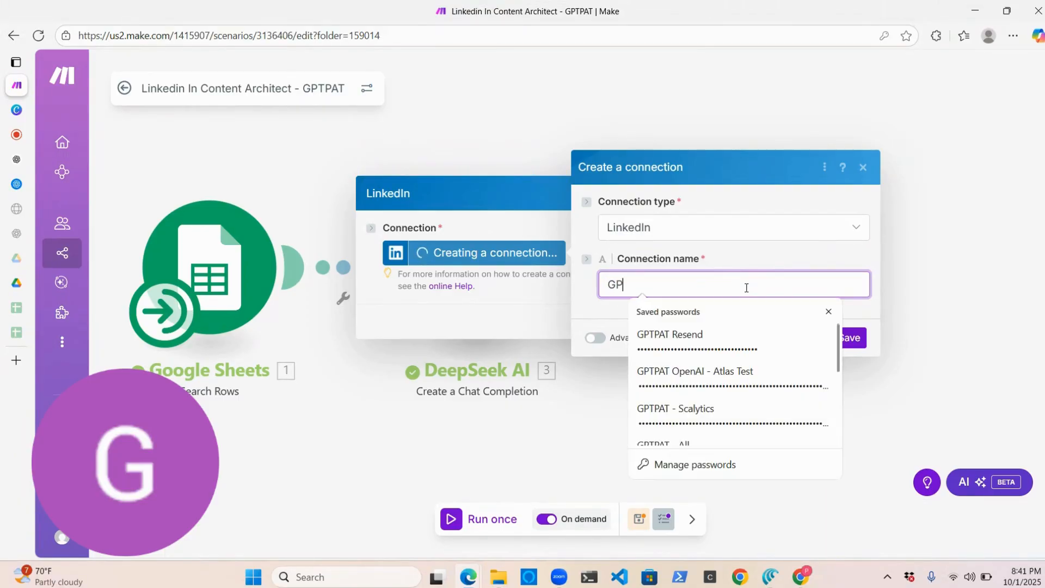
{"action": "type", "text": "TPAT L"}
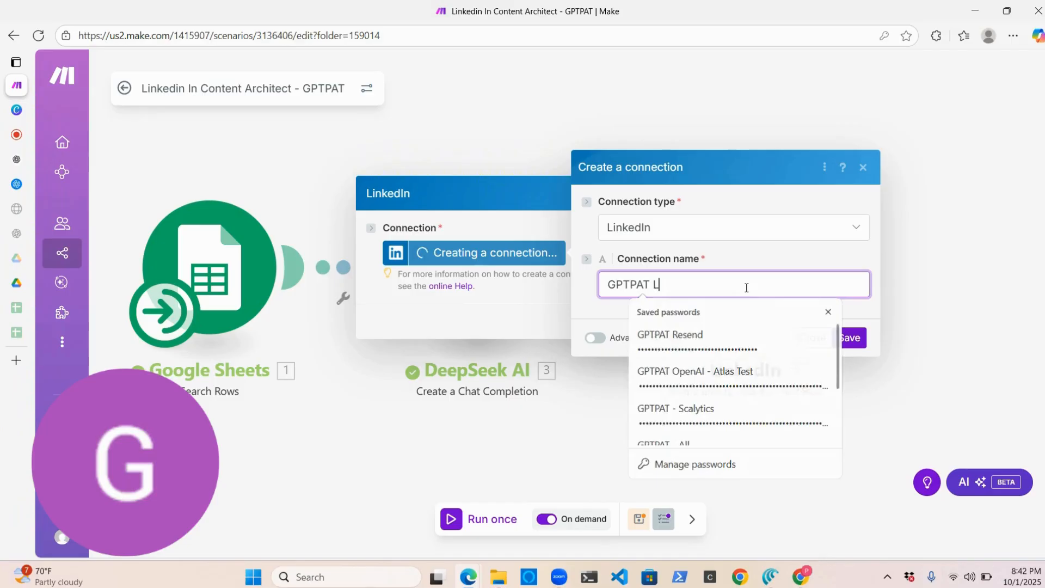
{"action": "type", "text": "inkein"}
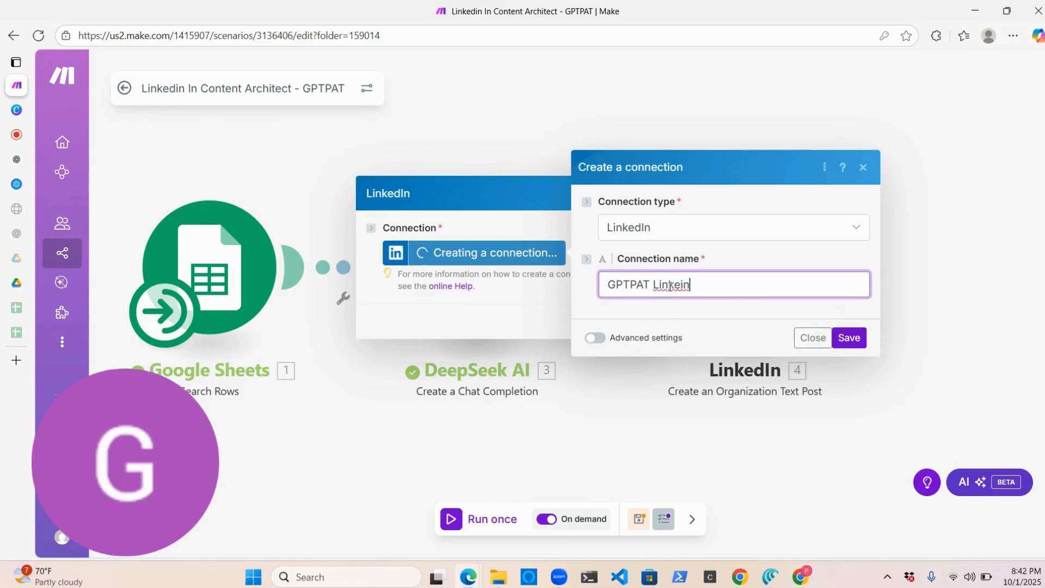
{"action": "left_click", "coordinate": [681, 285]}
{"action": "type", "text": "d"}
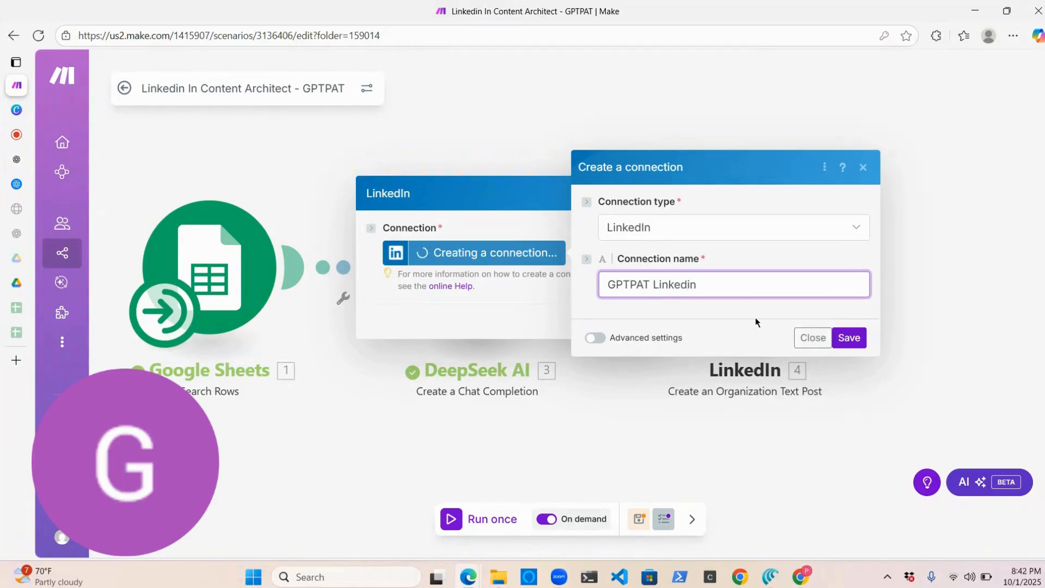
{"action": "left_click", "coordinate": [850, 338]}
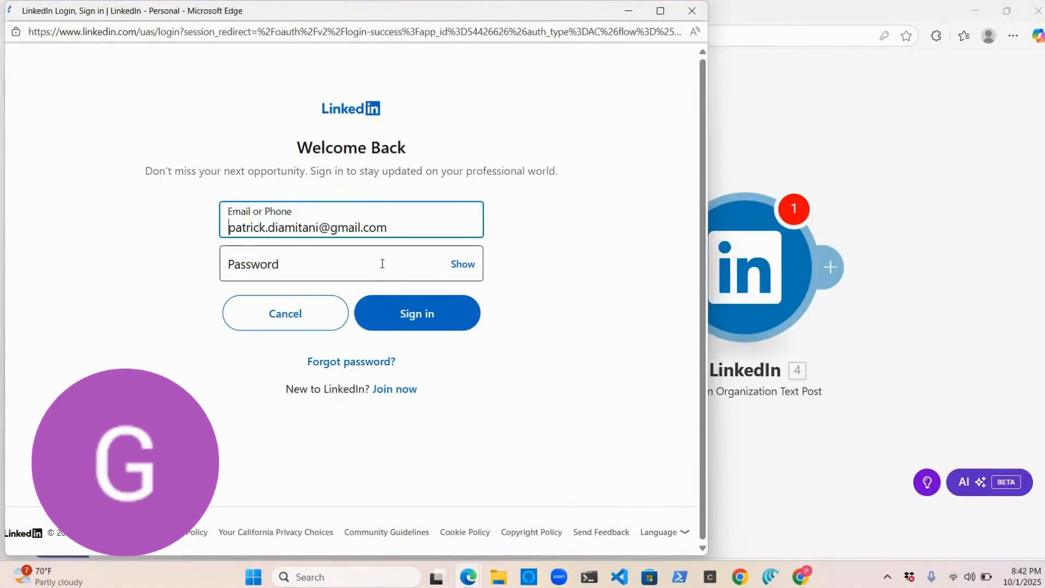
Sign in to LinkedIn with the account password and allow Make access to the organization's posts and pages.
{"action": "left_click", "coordinate": [372, 270]}
{"action": "left_click", "coordinate": [403, 323]}
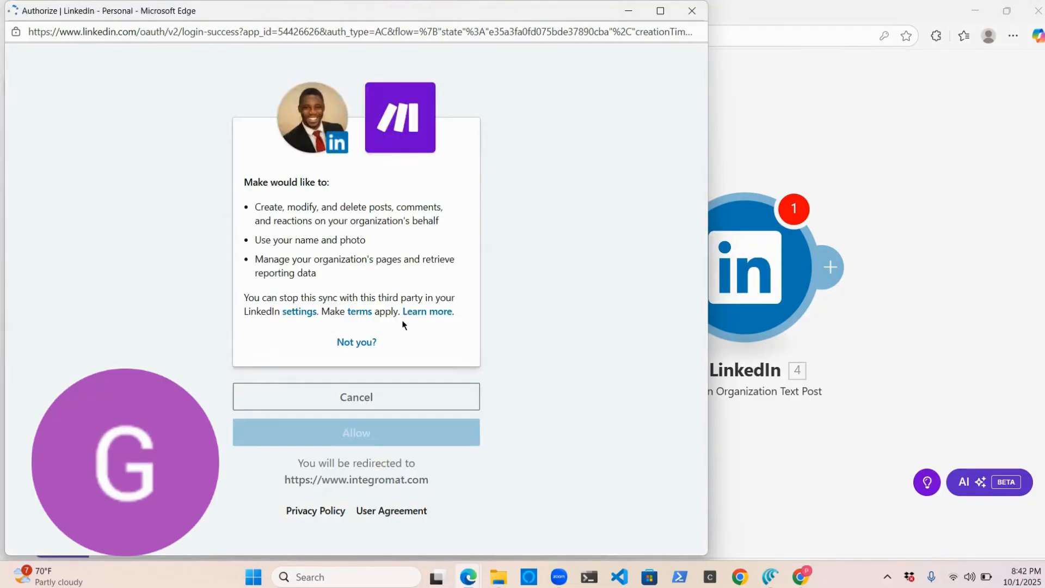
{"action": "left_click", "coordinate": [400, 433]}
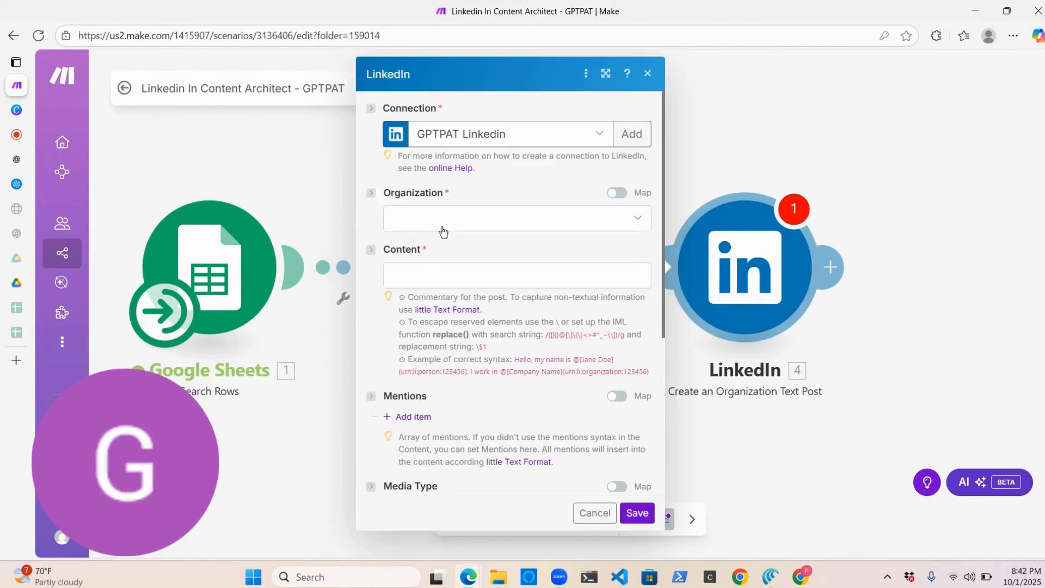
Set the LinkedIn post's organization to GPTPAT, map the DeepSeek Result as its content, and save the module.
{"action": "left_click", "coordinate": [442, 231]}
{"action": "left_click", "coordinate": [448, 338]}
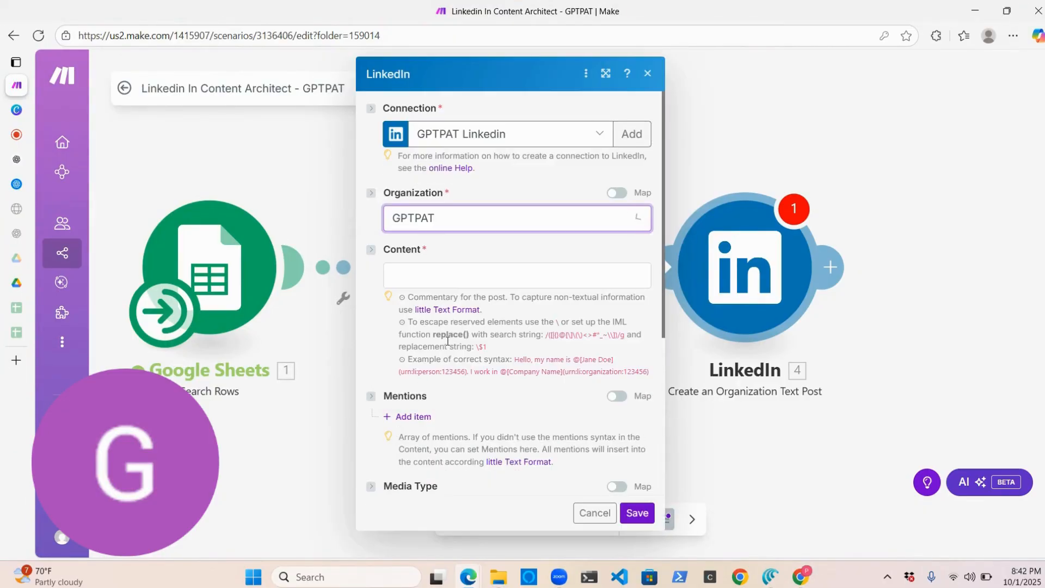
{"action": "left_click", "coordinate": [472, 280]}
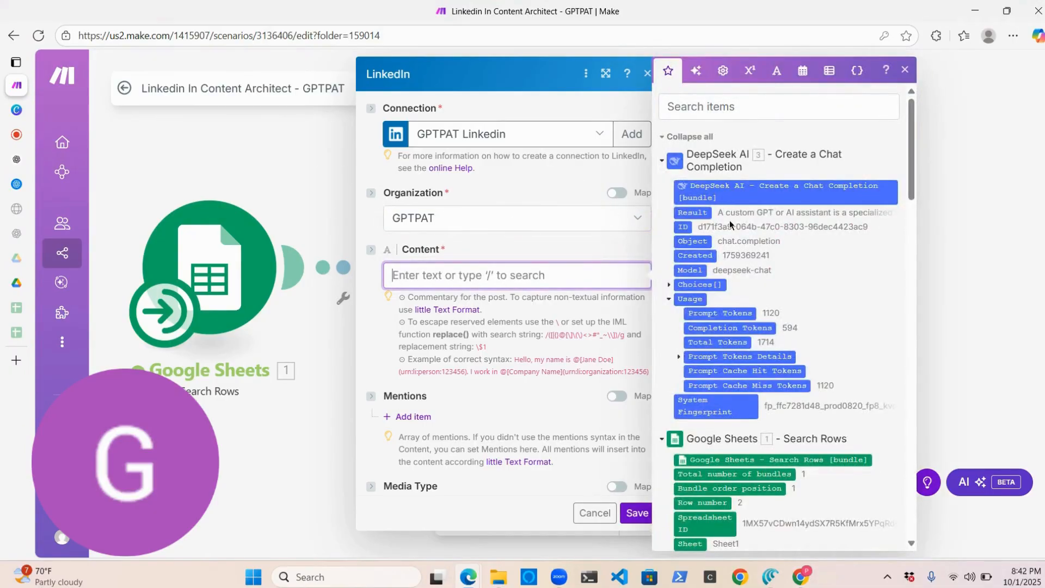
{"action": "left_click", "coordinate": [705, 213]}
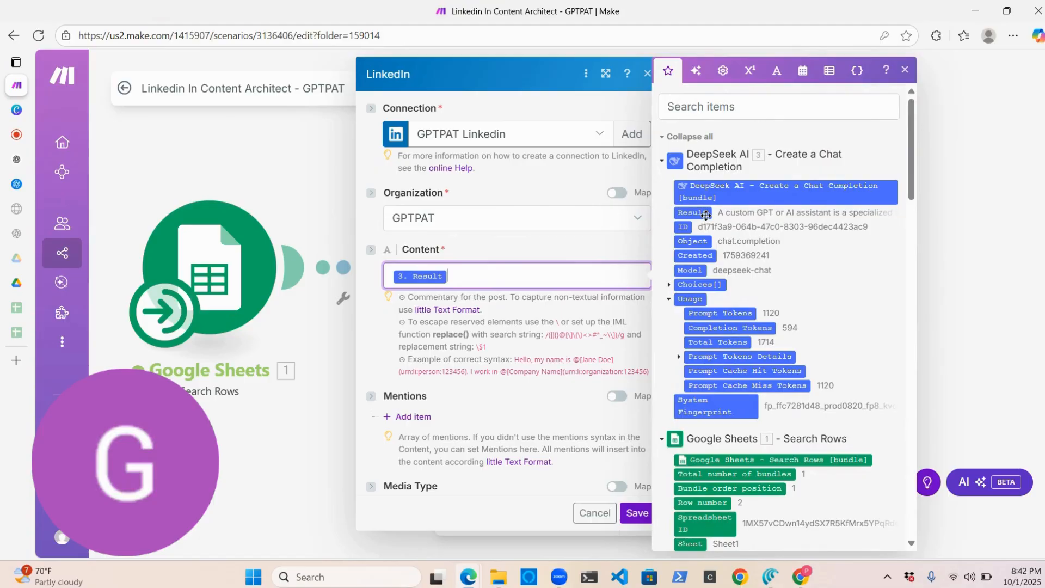
{"action": "left_click", "coordinate": [545, 409]}
{"action": "left_click", "coordinate": [637, 513]}
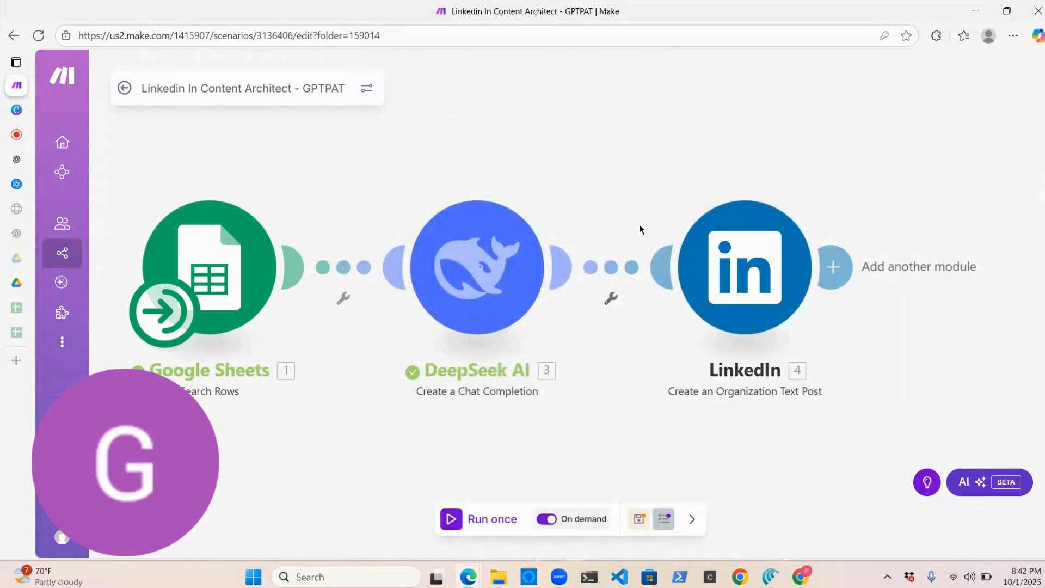
Add a Google Sheets "Update a Row" module after the LinkedIn module.
{"action": "left_click", "coordinate": [834, 267]}
{"action": "left_click", "coordinate": [489, 136]}
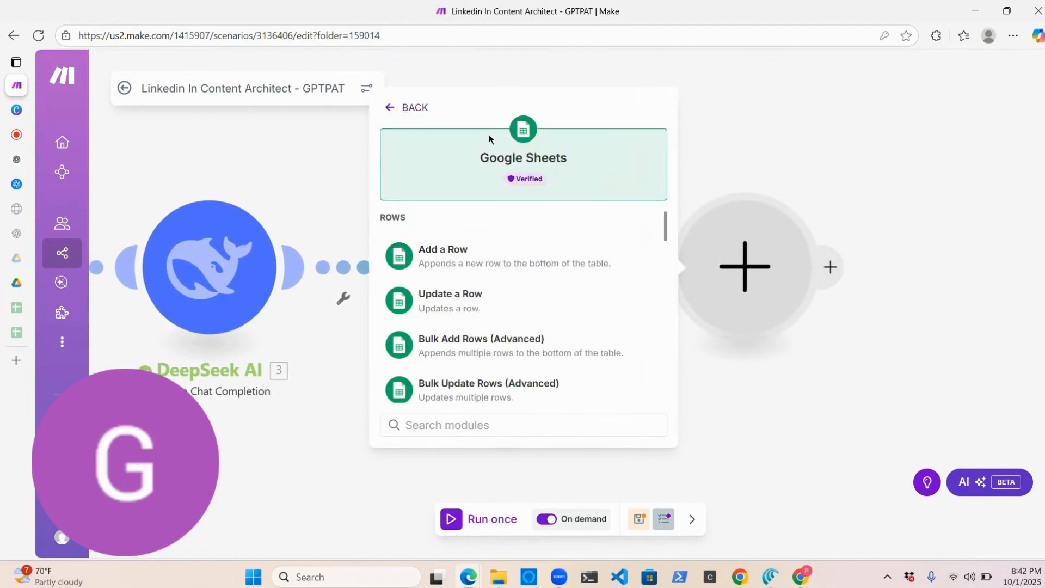
{"action": "left_click", "coordinate": [484, 302]}
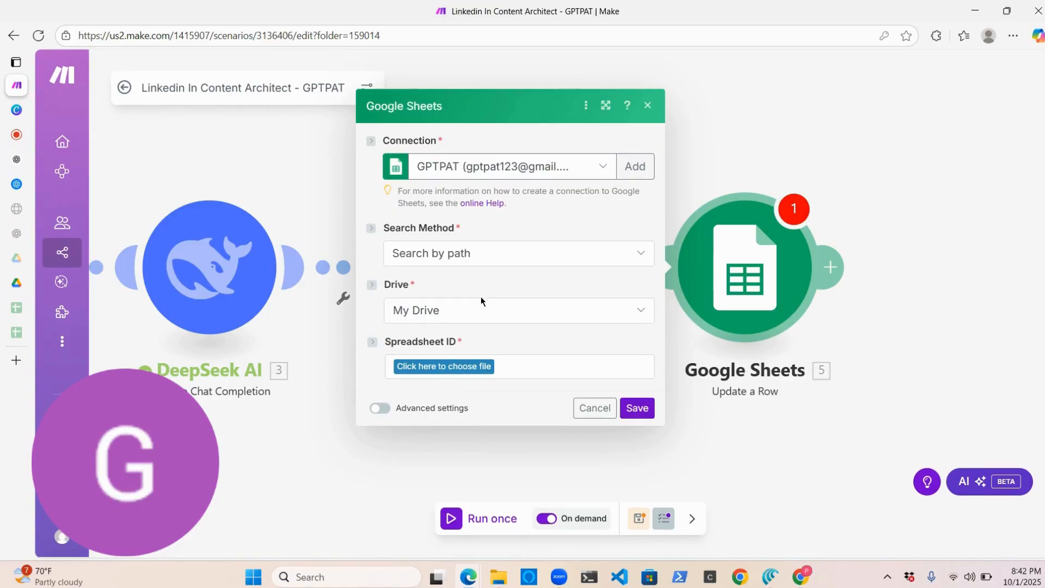
Choose the spreadsheet LiveBuildAI / Tutorials / Make.com Content Automation / Content Automation Tutorial - GPTPAT and its Sheet1 for the row update.
{"action": "left_click", "coordinate": [465, 367]}
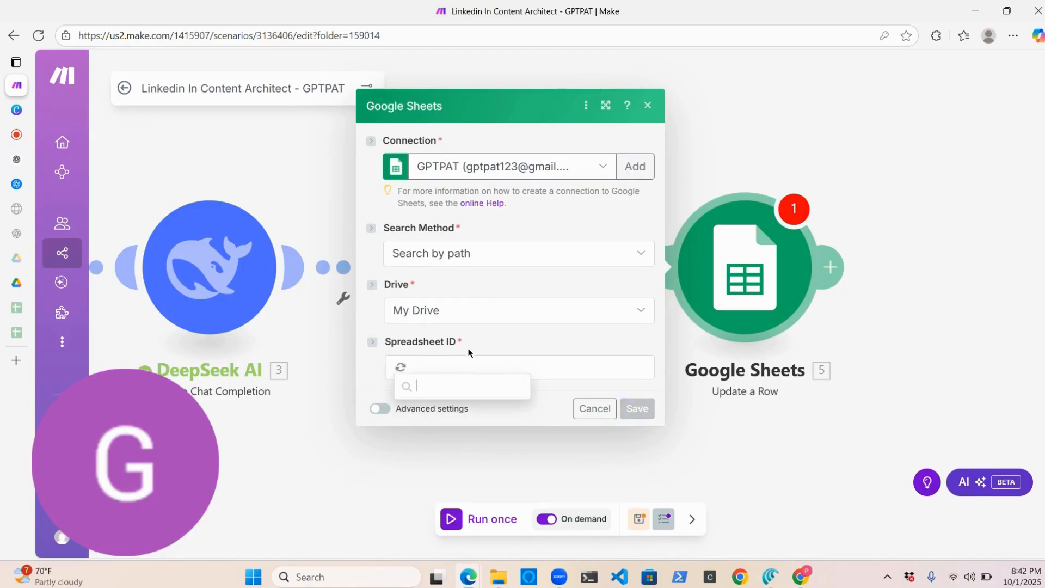
{"action": "scroll", "coordinate": [457, 439], "scroll_direction": "down", "scroll_amount": 6}
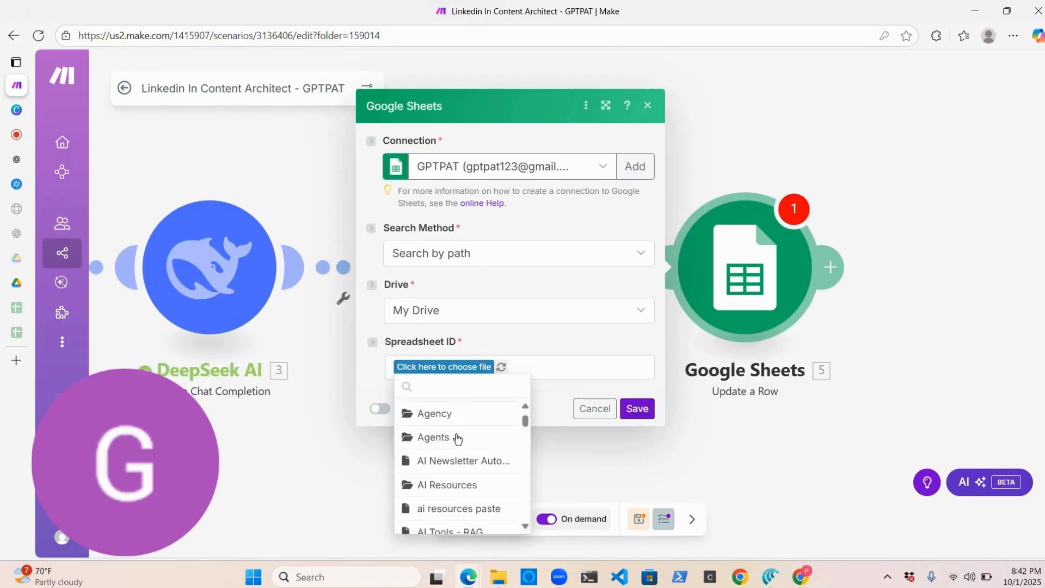
{"action": "scroll", "coordinate": [457, 438], "scroll_direction": "down", "scroll_amount": 8}
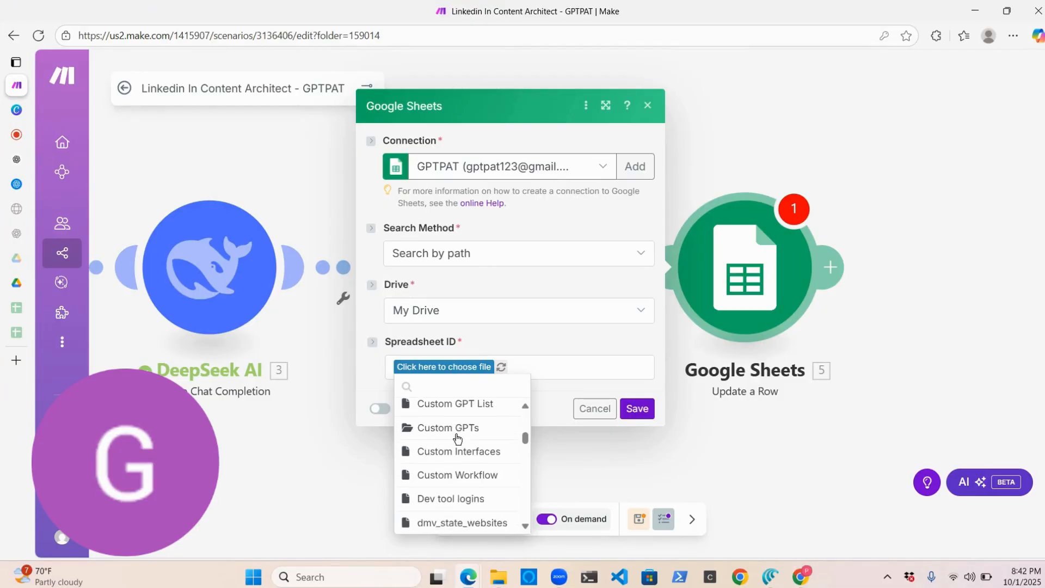
{"action": "scroll", "coordinate": [457, 438], "scroll_direction": "up", "scroll_amount": 4}
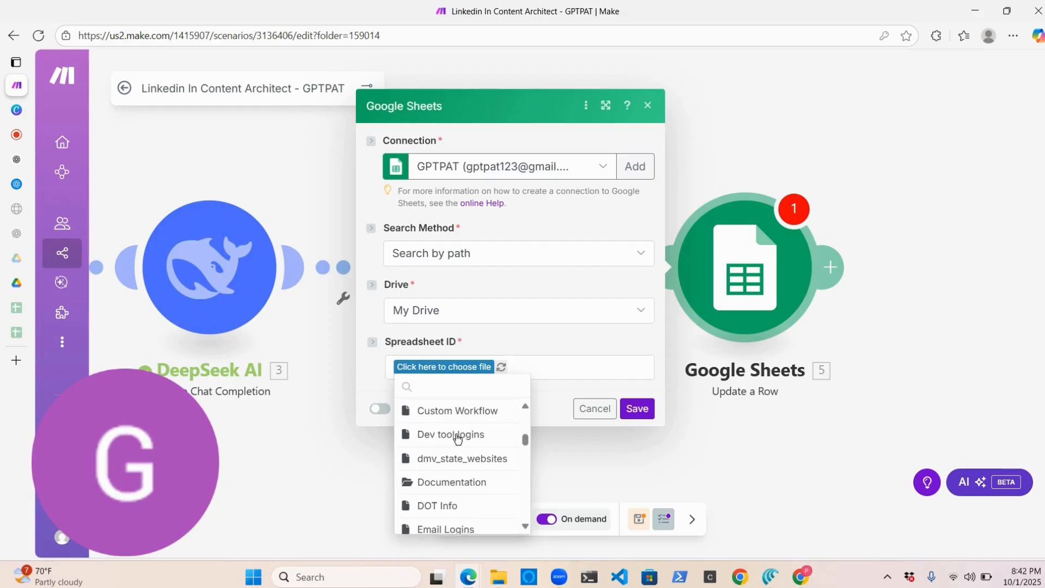
{"action": "scroll", "coordinate": [457, 439], "scroll_direction": "down", "scroll_amount": 6}
{"action": "scroll", "coordinate": [457, 438], "scroll_direction": "down", "scroll_amount": 4}
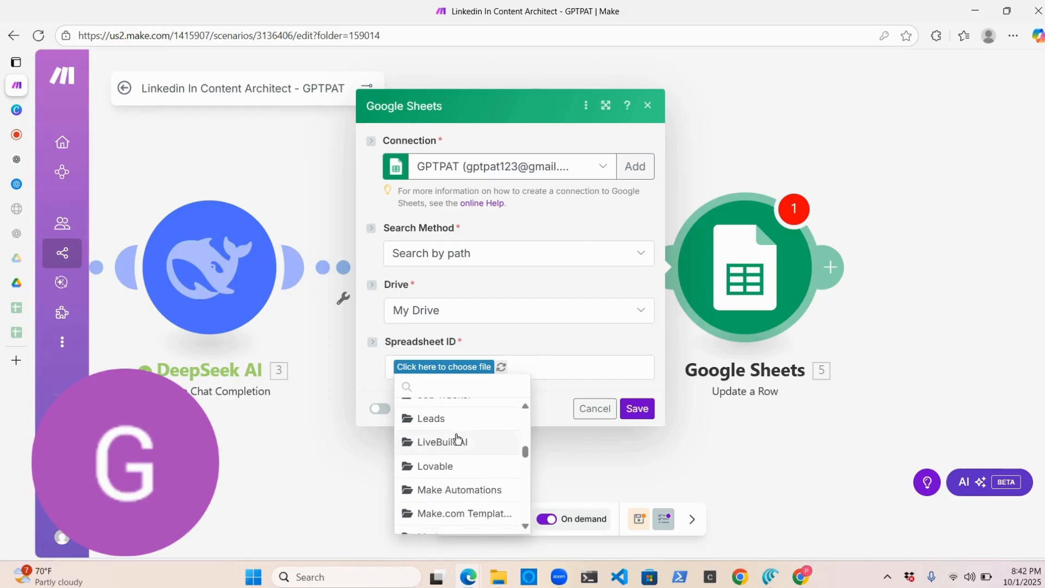
{"action": "left_click", "coordinate": [457, 438]}
{"action": "left_click", "coordinate": [487, 369]}
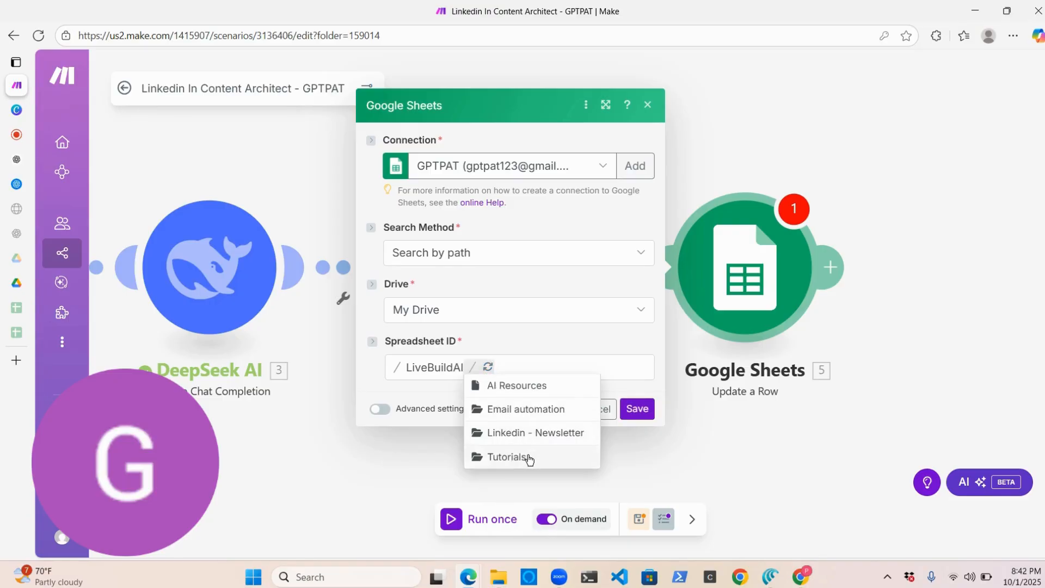
{"action": "left_click", "coordinate": [529, 459]}
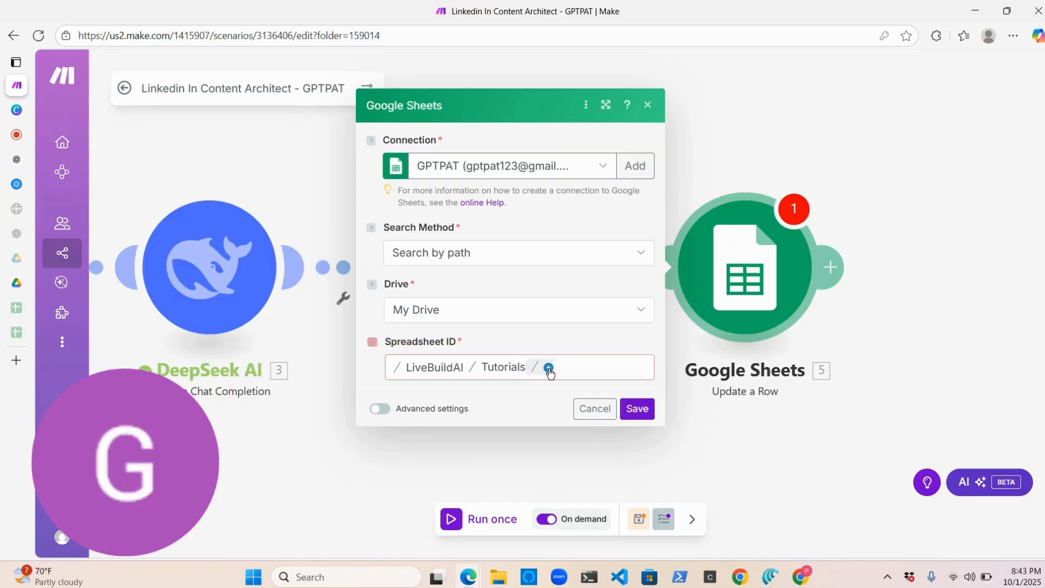
{"action": "left_click", "coordinate": [549, 370]}
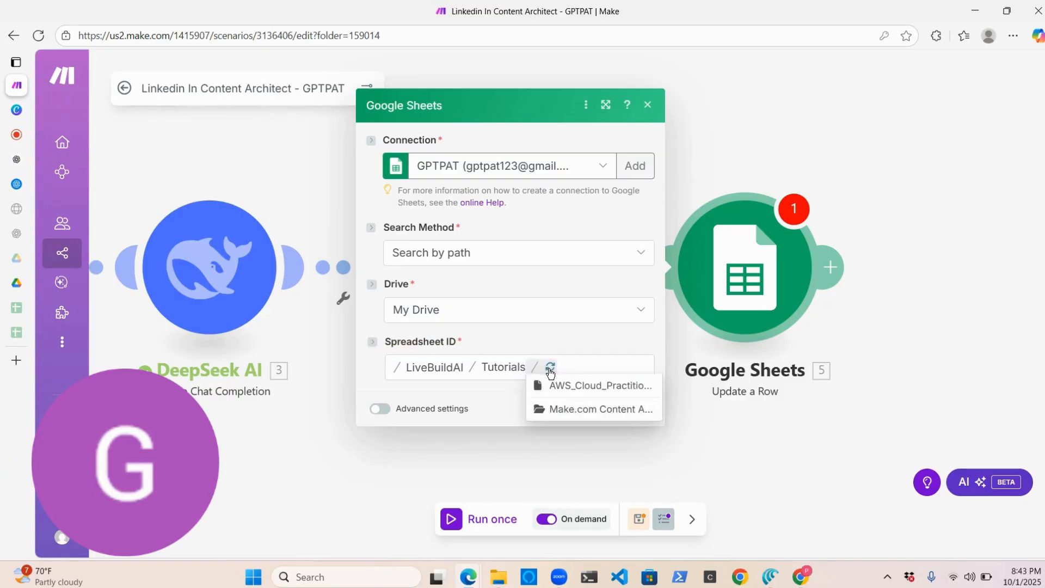
{"action": "left_click", "coordinate": [579, 414]}
{"action": "left_click", "coordinate": [595, 383]}
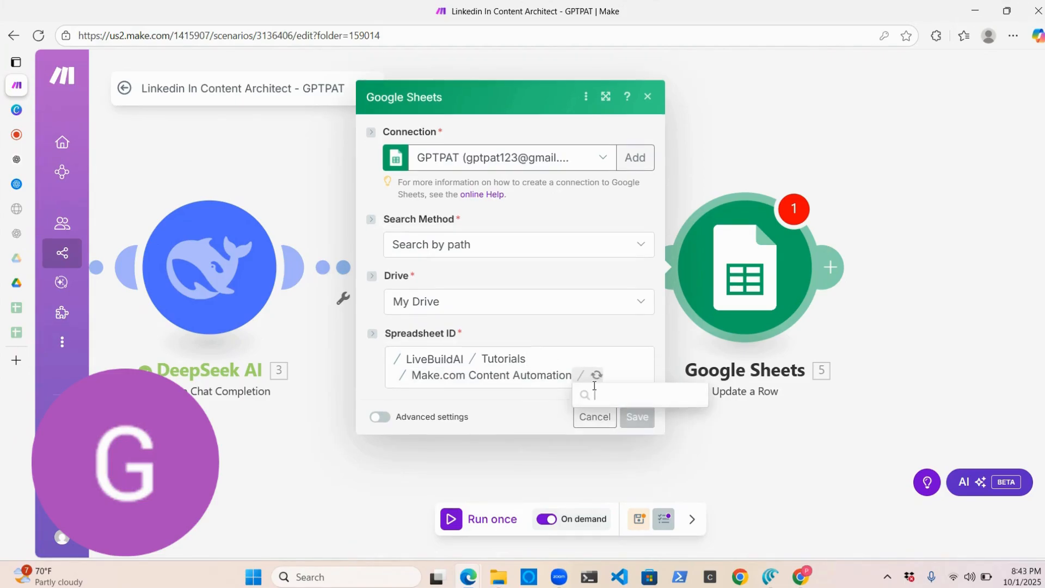
{"action": "left_click", "coordinate": [617, 395]}
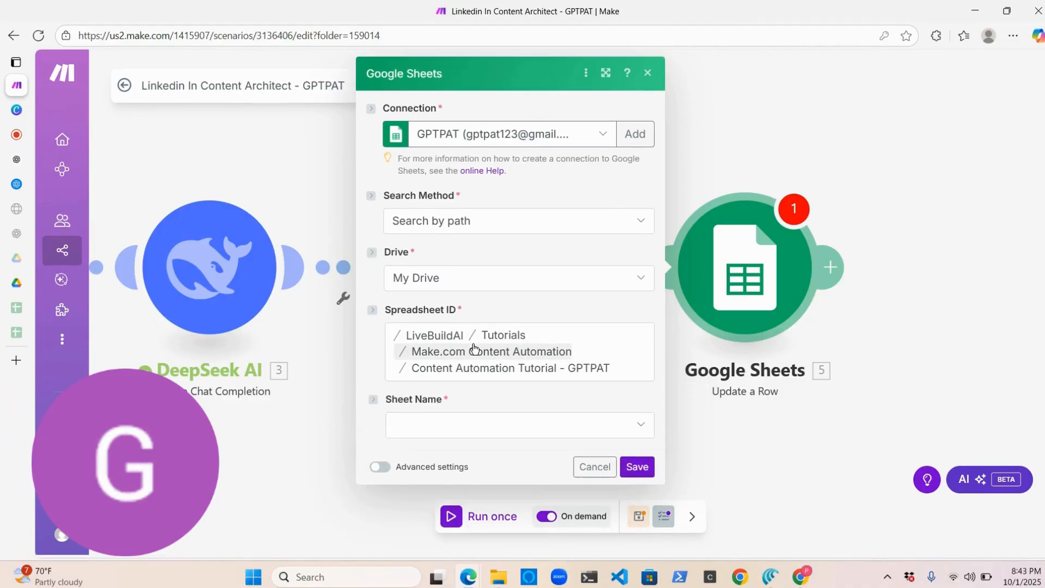
{"action": "left_click", "coordinate": [488, 424]}
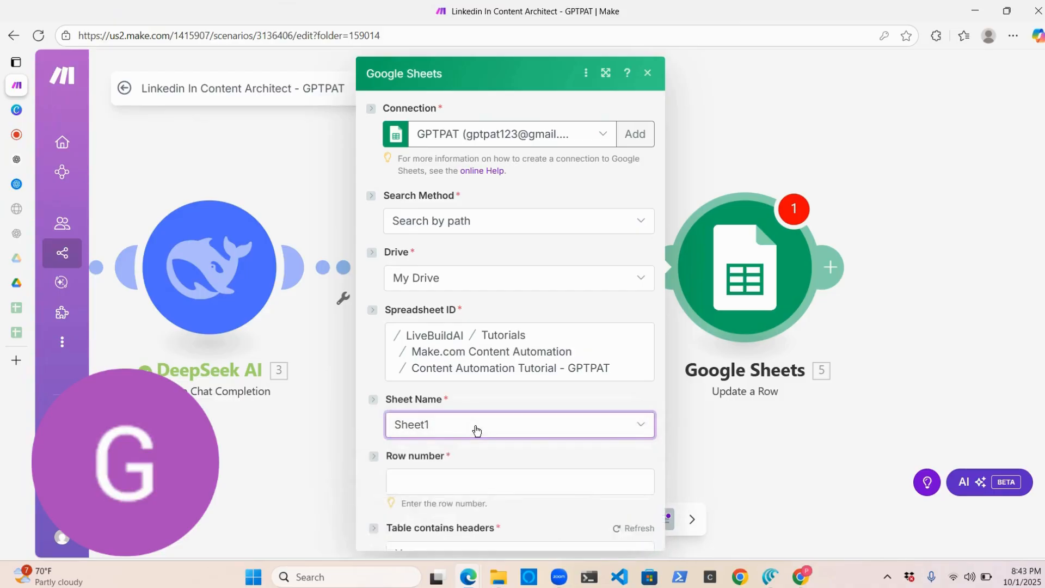
Map the Row number from the Google Sheets Search Rows module into the row update's Row number.
{"action": "scroll", "coordinate": [544, 479], "scroll_direction": "down", "scroll_amount": 2}
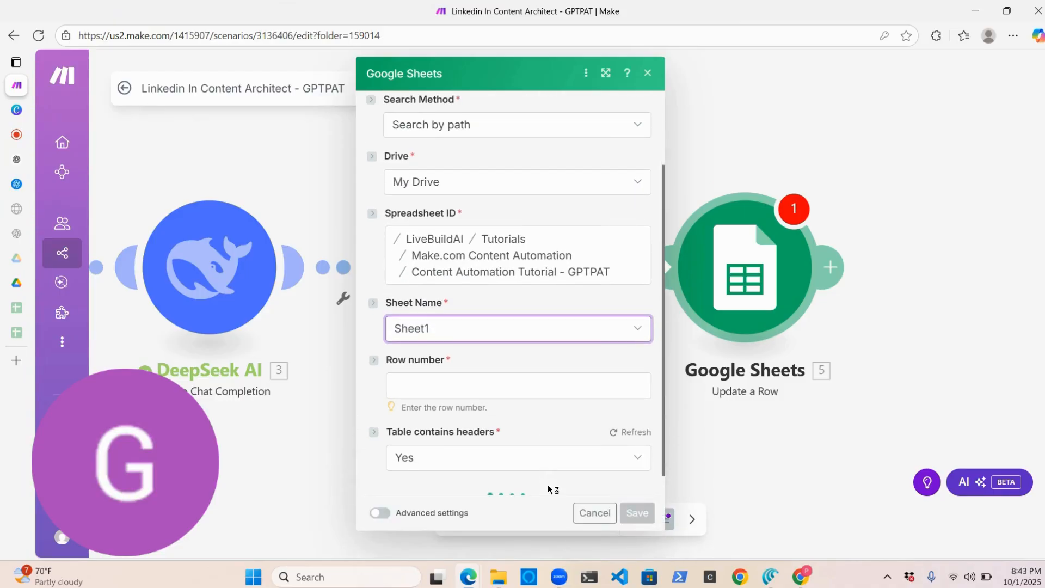
{"action": "left_click", "coordinate": [491, 390]}
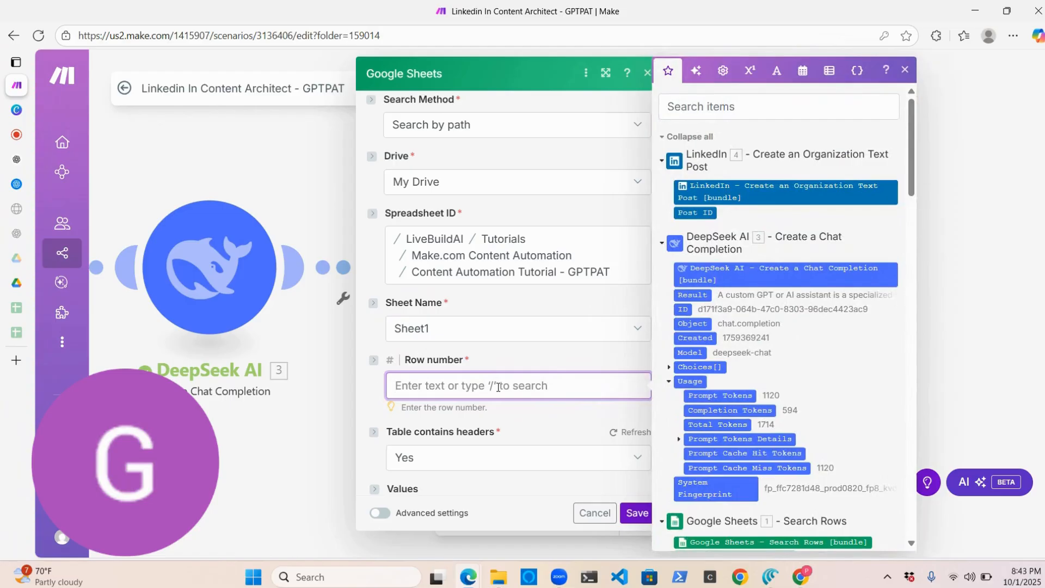
{"action": "scroll", "coordinate": [801, 244], "scroll_direction": "down", "scroll_amount": 3}
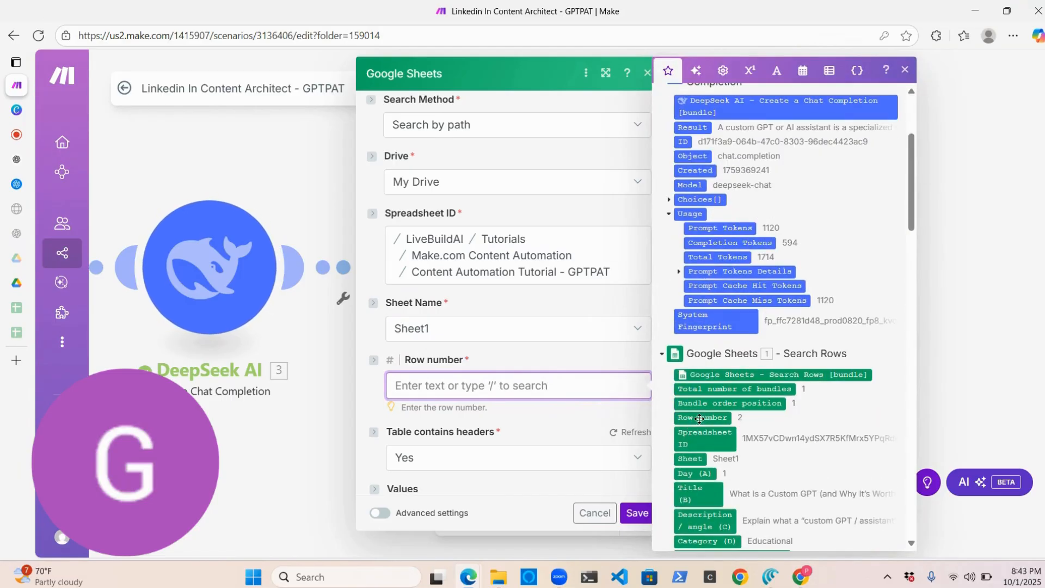
{"action": "left_click_drag", "start_coordinate": [699, 419], "coordinate": [539, 386]}
Set the row update's Linkedin Post Date (E) value to the date variable now.
{"action": "scroll", "coordinate": [531, 364], "scroll_direction": "down", "scroll_amount": 2}
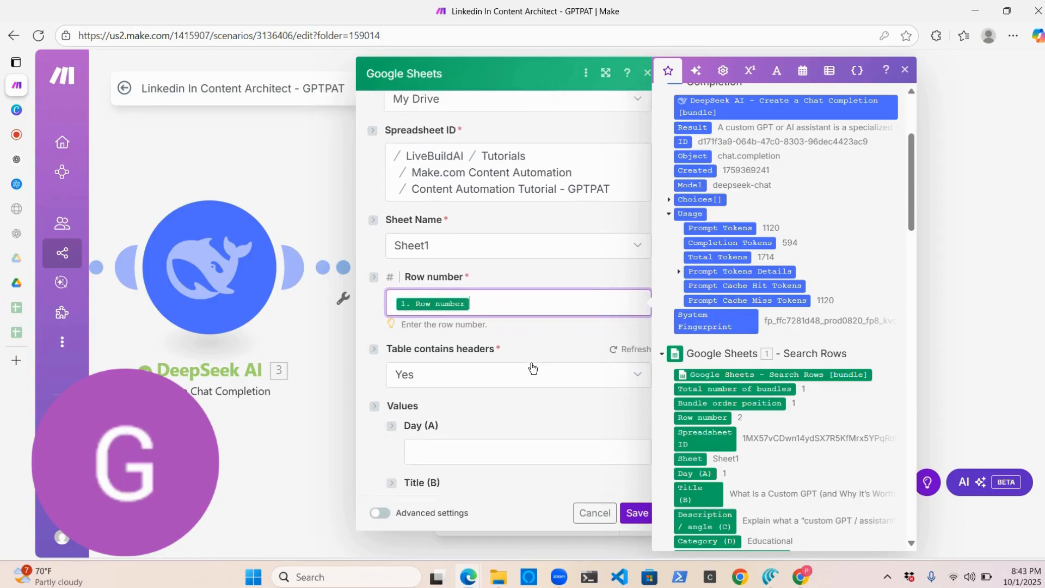
{"action": "scroll", "coordinate": [523, 424], "scroll_direction": "down", "scroll_amount": 5}
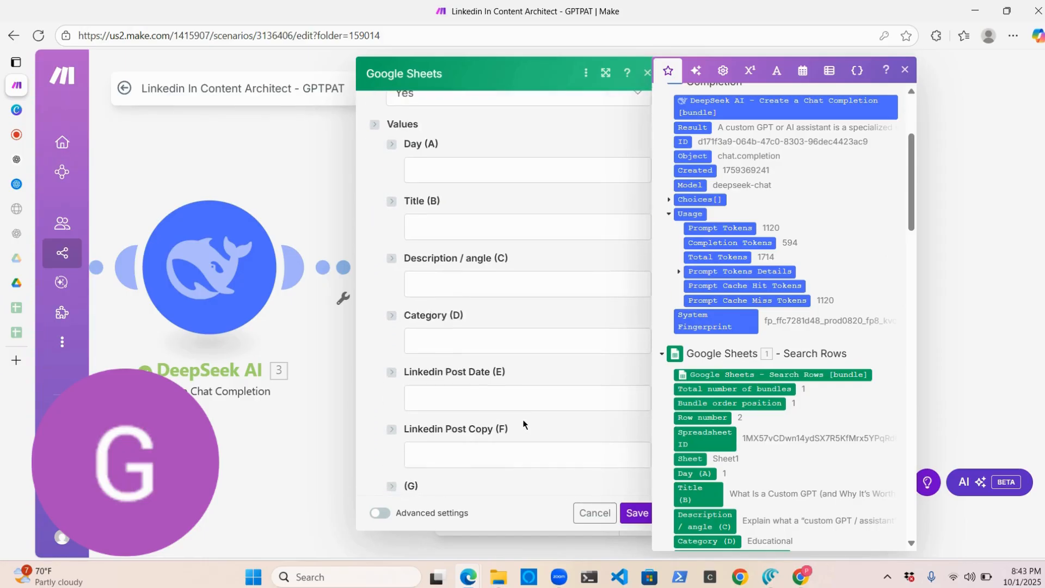
{"action": "scroll", "coordinate": [523, 423], "scroll_direction": "down", "scroll_amount": 2}
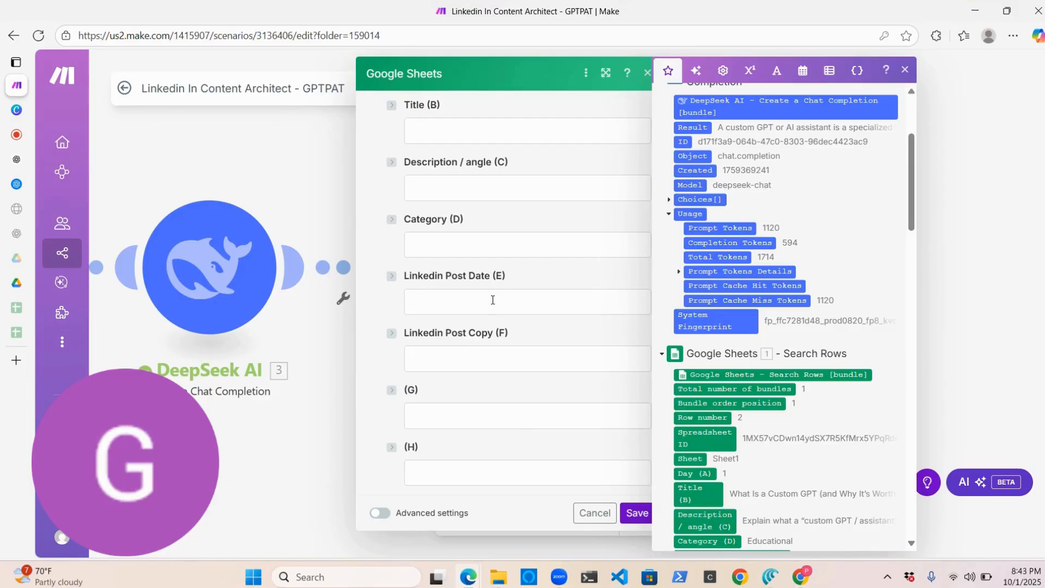
{"action": "left_click", "coordinate": [492, 300]}
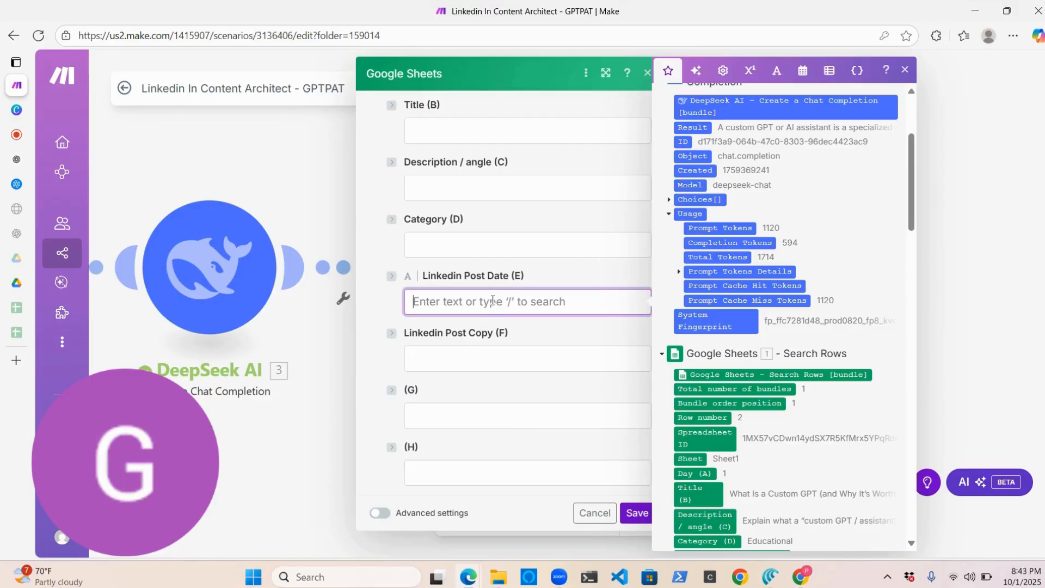
{"action": "left_click", "coordinate": [803, 73]}
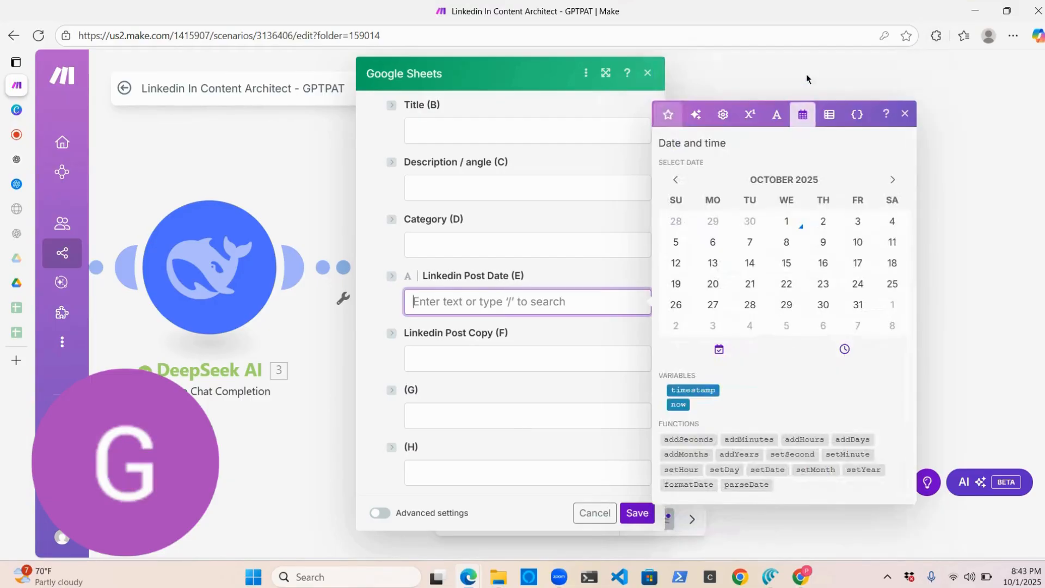
{"action": "left_click", "coordinate": [683, 404]}
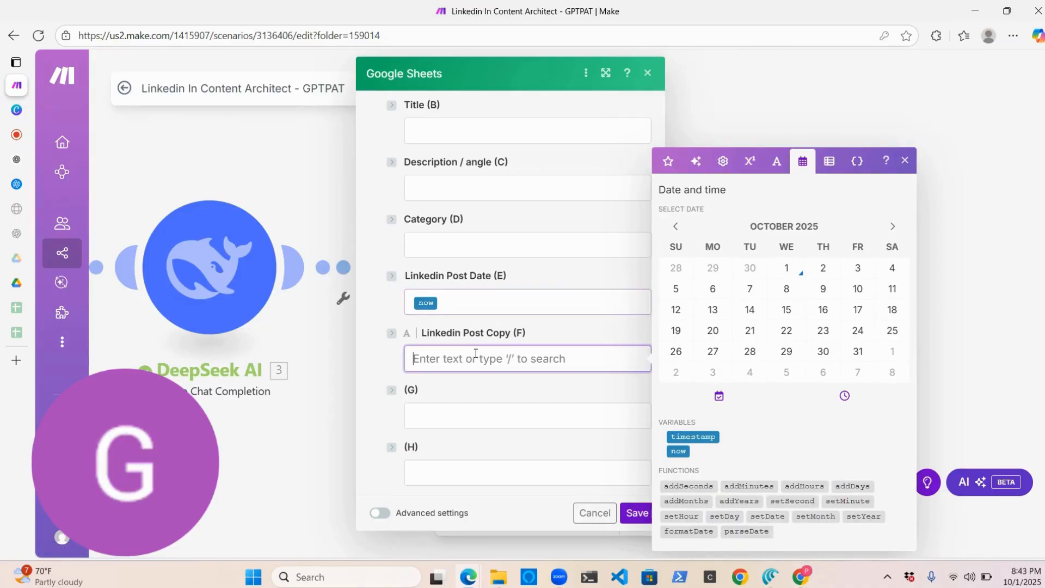
Map the DeepSeek AI Result into Linkedin Post Copy (F) and save the row-update module.
{"action": "left_click", "coordinate": [479, 358]}
{"action": "left_click", "coordinate": [668, 162]}
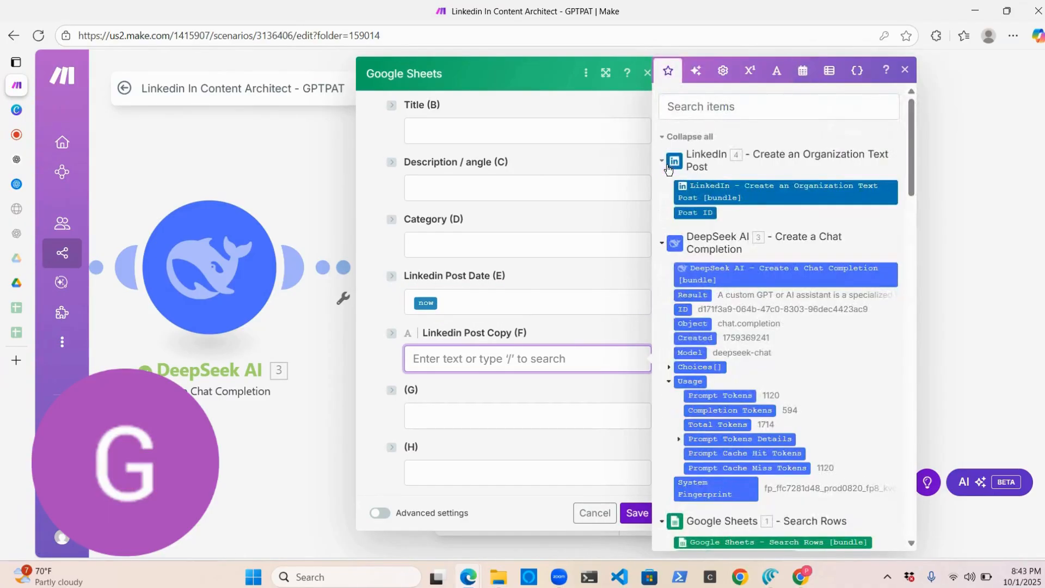
{"action": "left_click", "coordinate": [696, 296]}
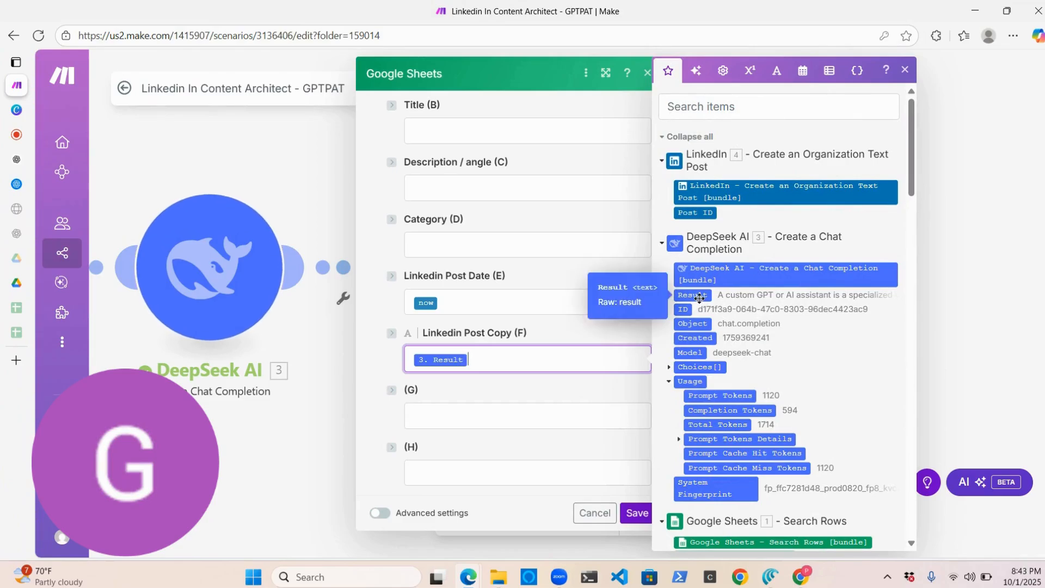
{"action": "left_click", "coordinate": [635, 514]}
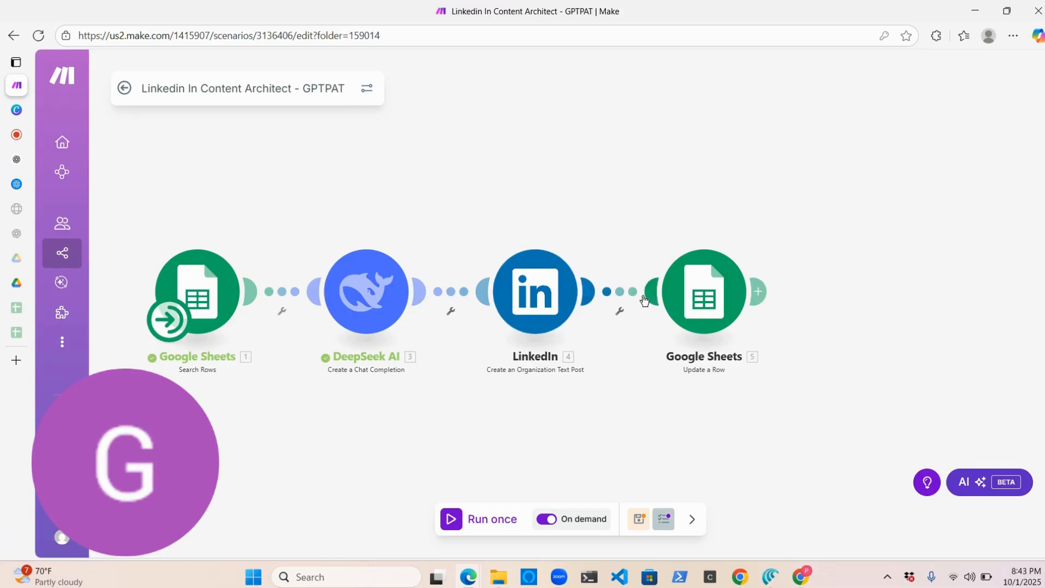
Save the completed four-module scenario and run it once.
{"action": "left_click", "coordinate": [641, 528]}
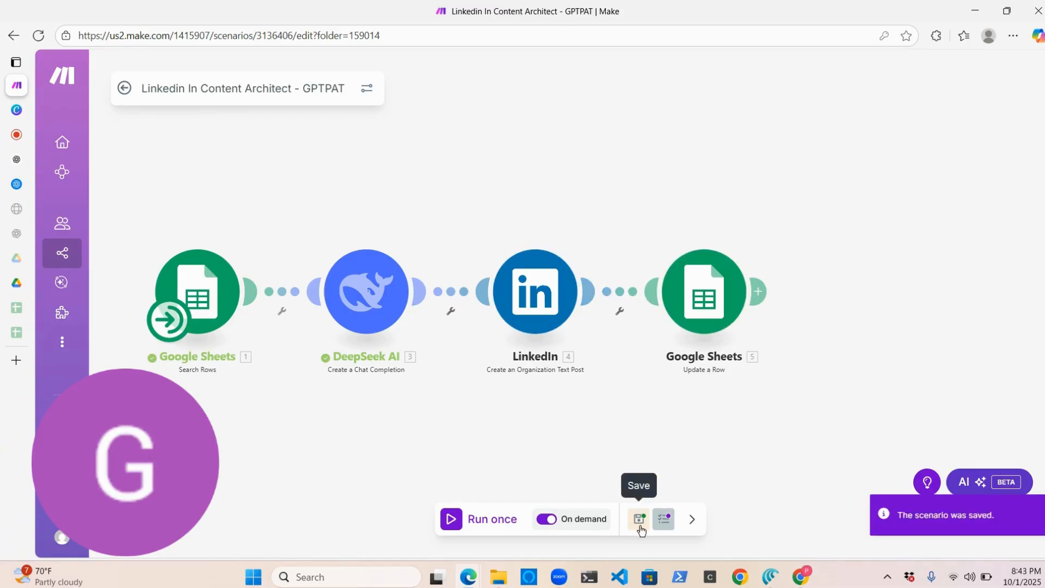
{"action": "left_click", "coordinate": [454, 525]}
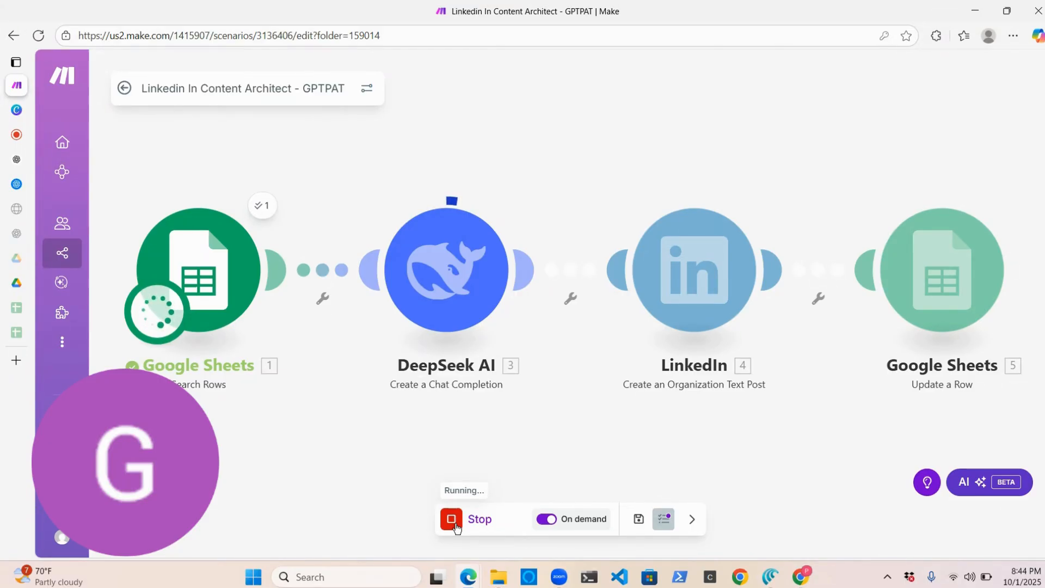
Open the GPTPAT company page on linkedin.com in a new tab and return to the Make scenario.
{"action": "left_click", "coordinate": [14, 361]}
{"action": "type", "text": "linkedin.com"}
{"action": "key", "text": "Return"}
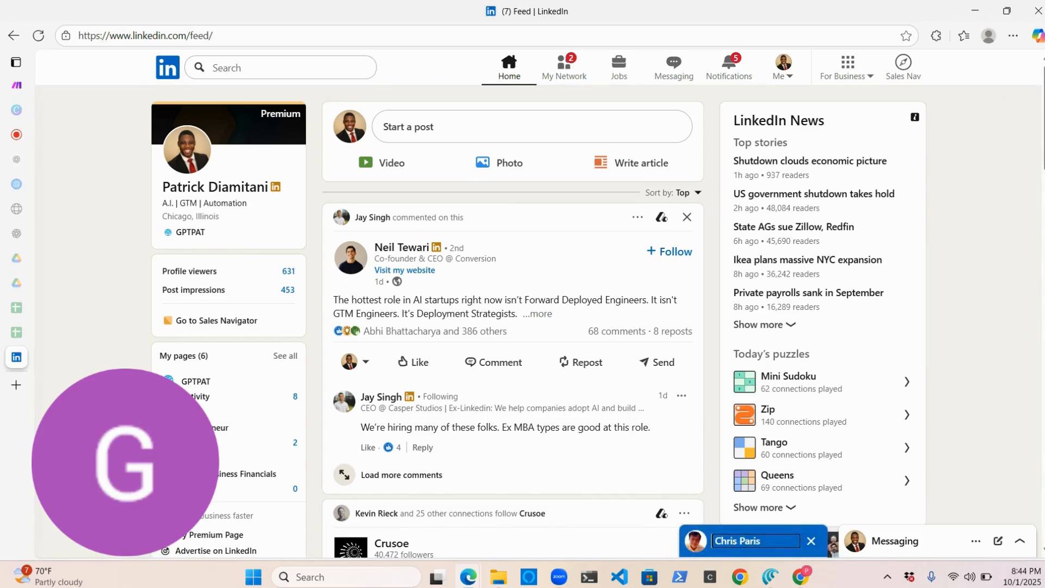
{"action": "left_click", "coordinate": [197, 381]}
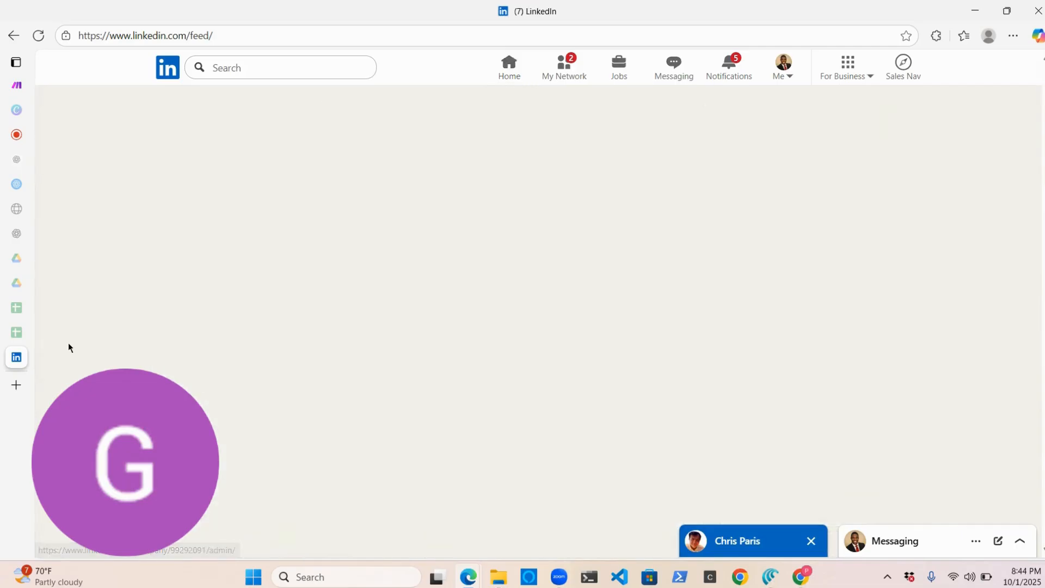
{"action": "mouse_move", "coordinate": [22, 185]}
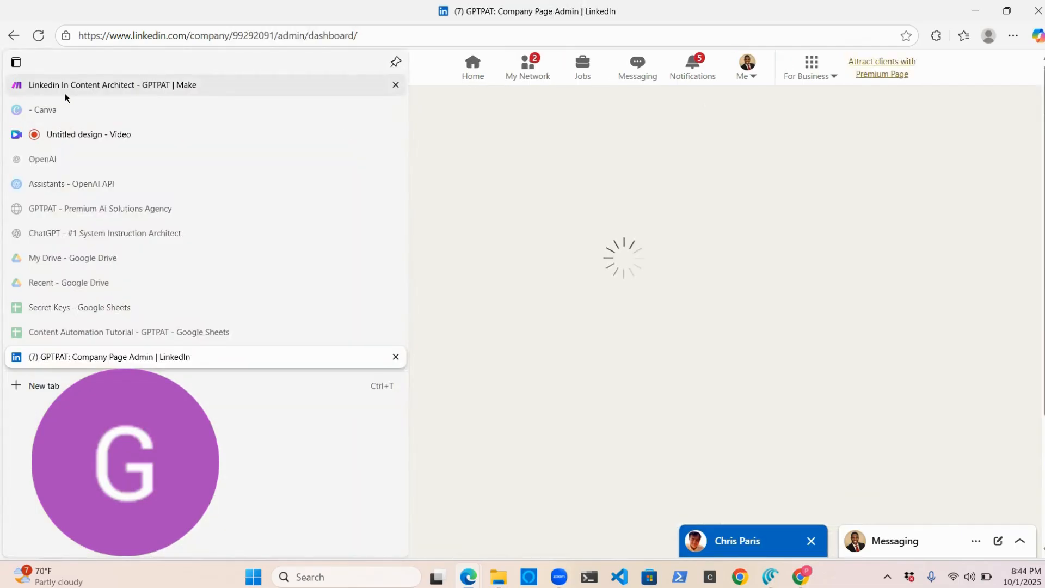
{"action": "left_click", "coordinate": [64, 93]}
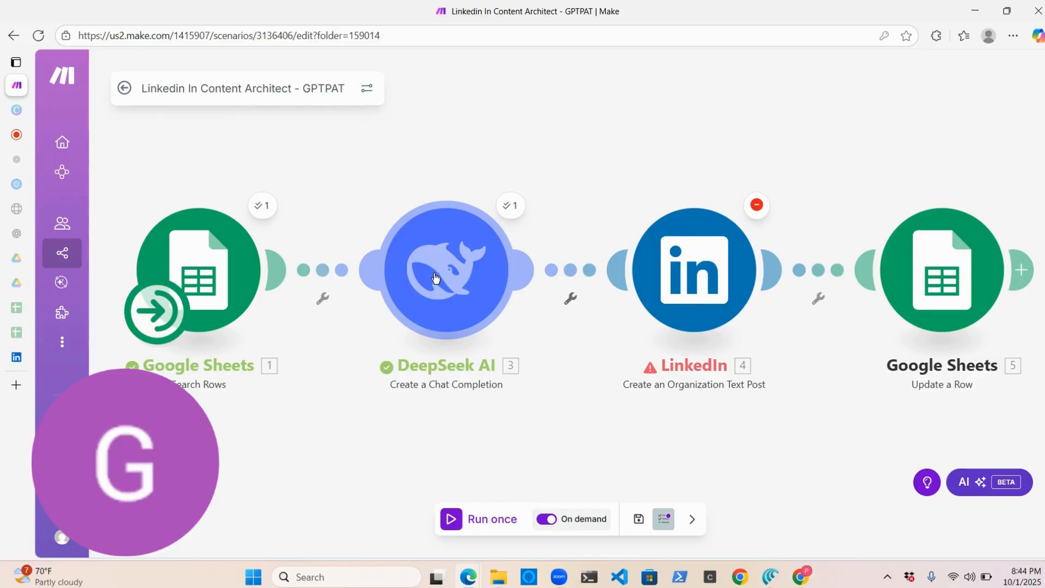
Change the length instruction in the DeepSeek user prompt to "2,700 characters or less" and save the module.
{"action": "left_click", "coordinate": [435, 277]}
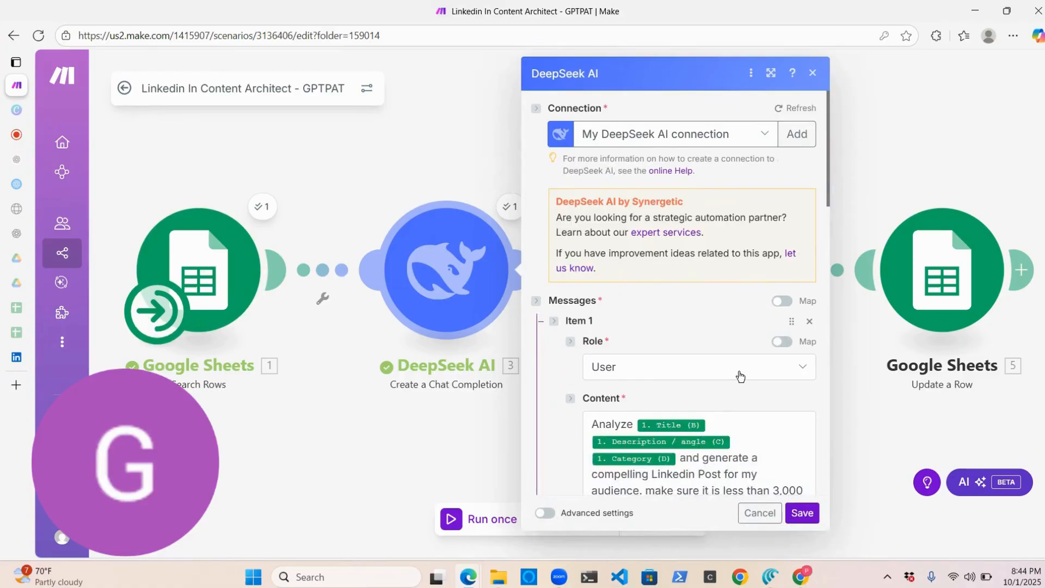
{"action": "scroll", "coordinate": [744, 383], "scroll_direction": "down", "scroll_amount": 2}
{"action": "left_click_drag", "start_coordinate": [801, 377], "coordinate": [731, 377]}
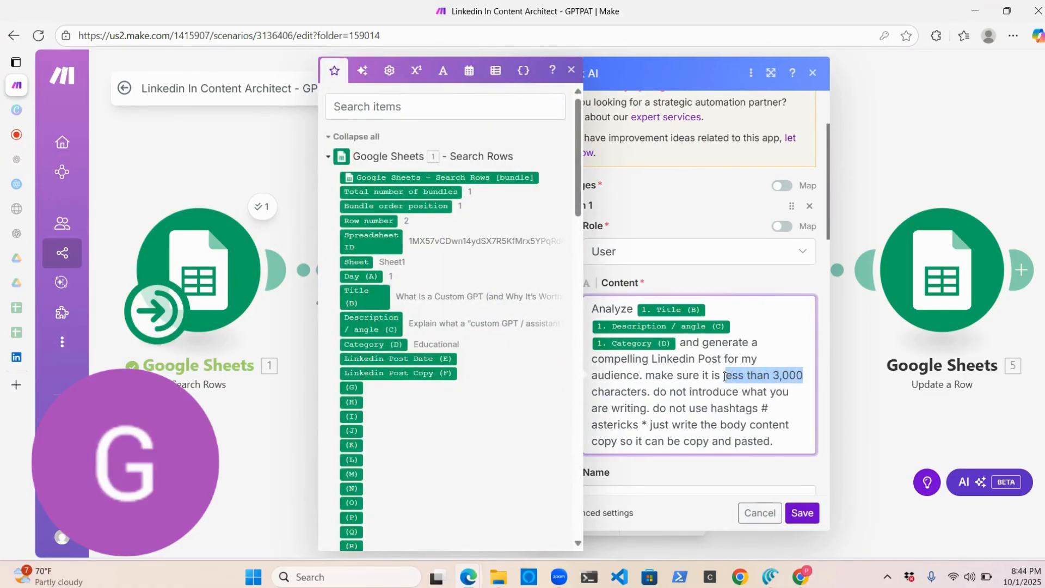
{"action": "key", "text": "BackSpace"}
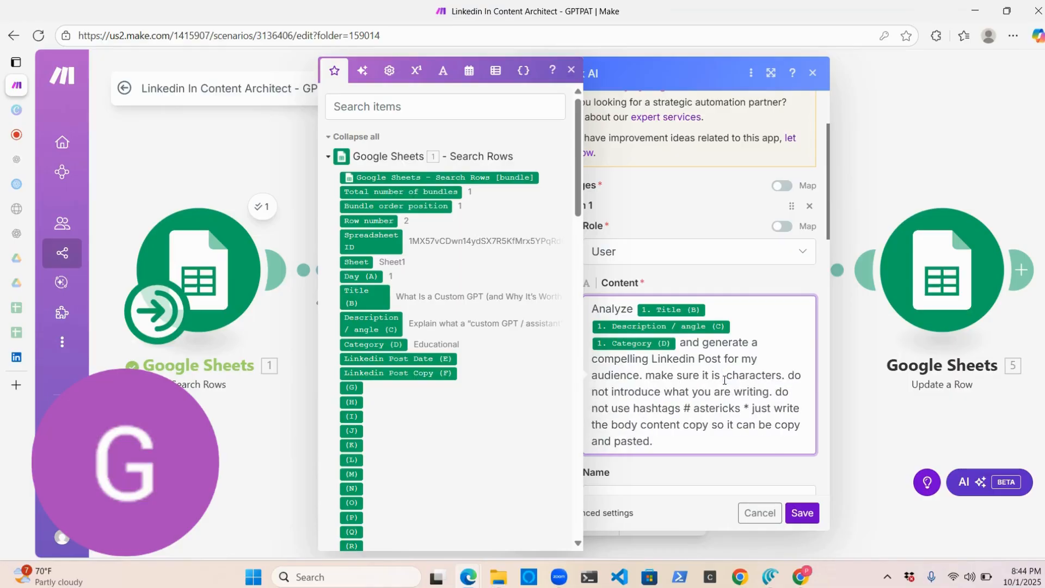
{"action": "type", "text": "2,700"}
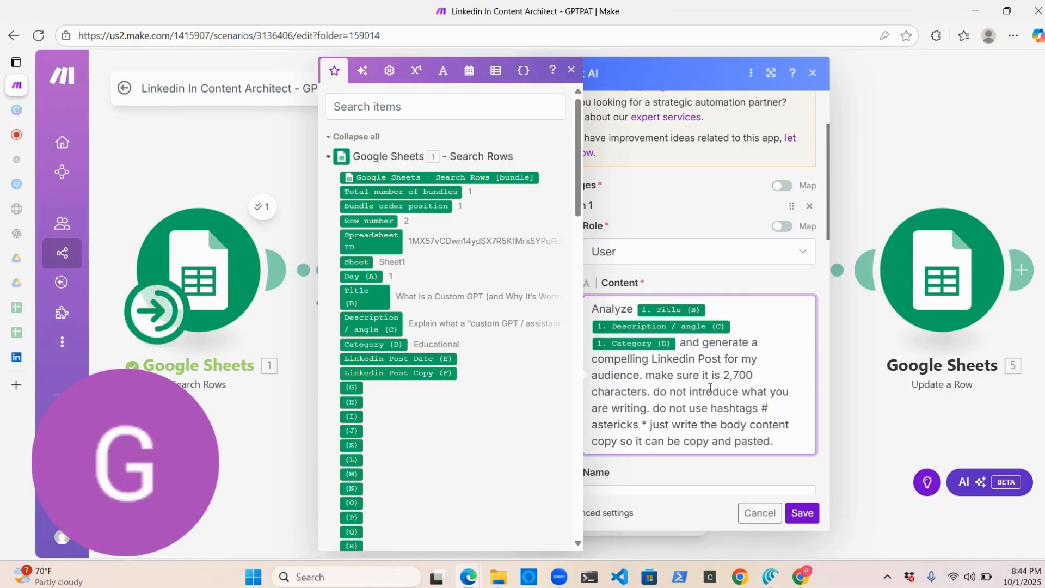
{"action": "left_click", "coordinate": [647, 391]}
{"action": "type", "text": "or less"}
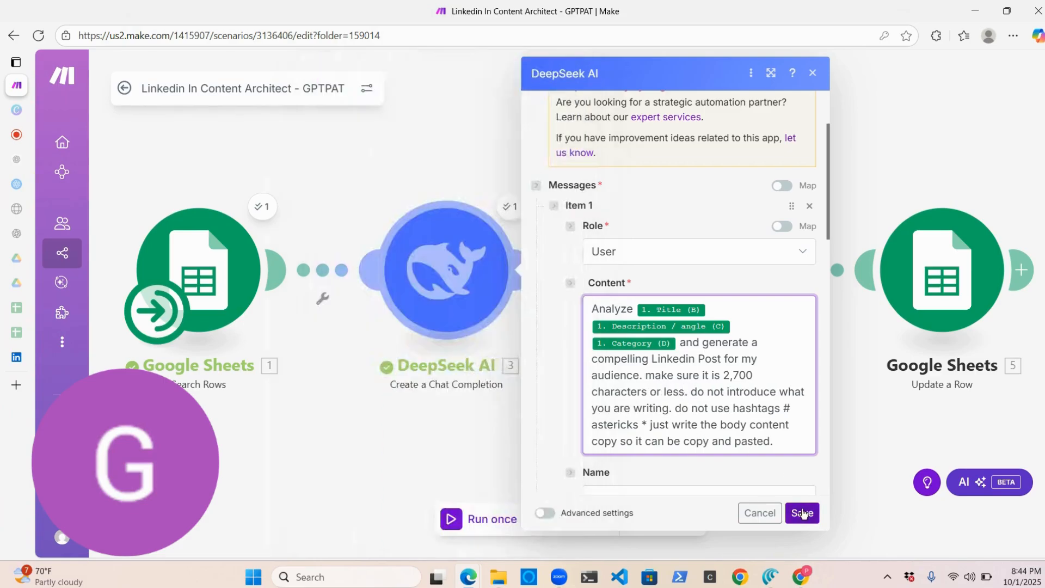
{"action": "left_click", "coordinate": [802, 512]}
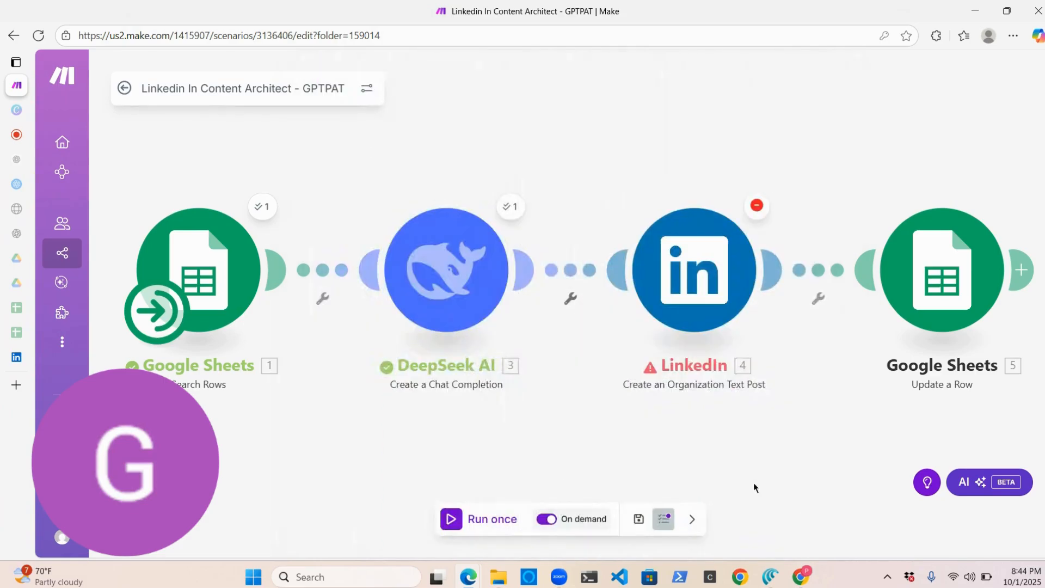
Check the DeepSeek Result text from the last run, and save and rerun the scenario.
{"action": "left_click", "coordinate": [509, 207]}
{"action": "left_click", "coordinate": [602, 364]}
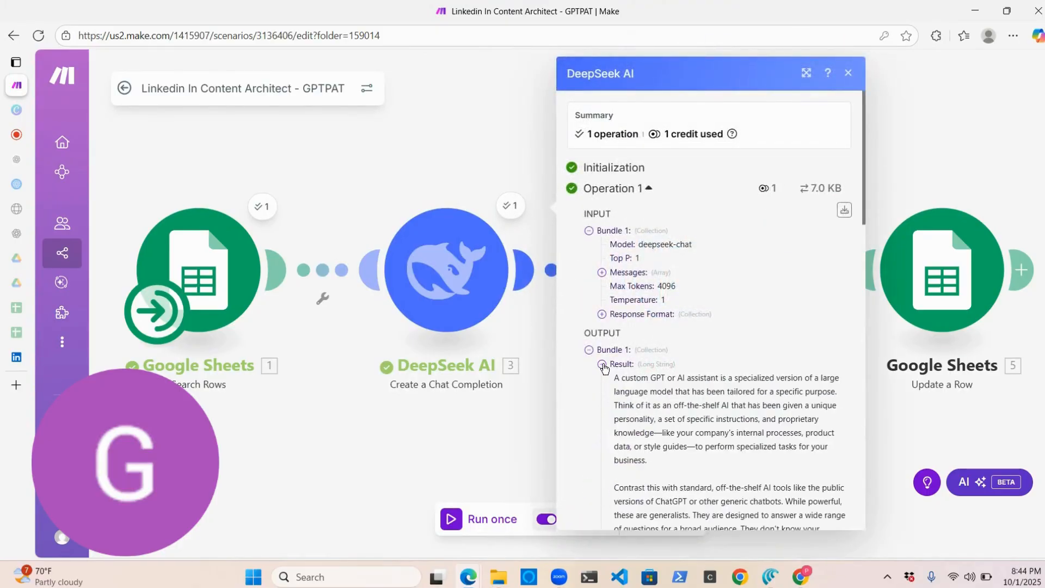
{"action": "scroll", "coordinate": [708, 353], "scroll_direction": "down", "scroll_amount": 4}
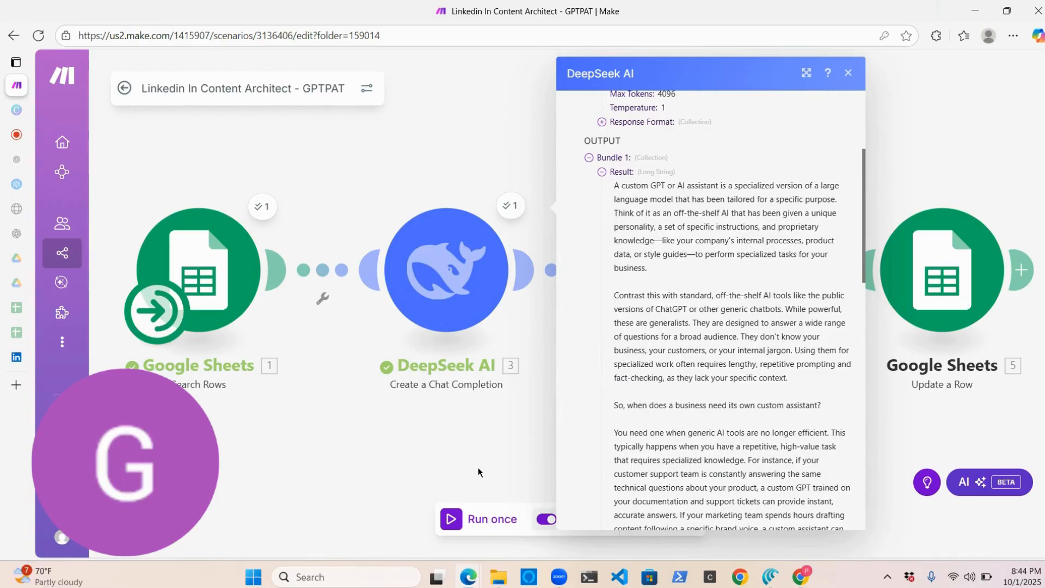
{"action": "left_click", "coordinate": [477, 467]}
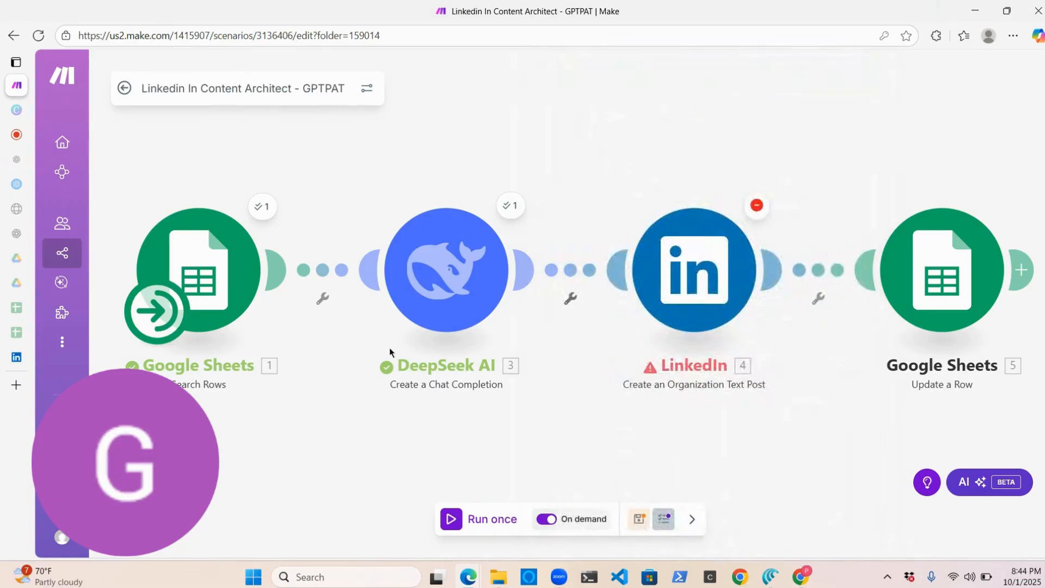
{"action": "left_click", "coordinate": [638, 518]}
{"action": "left_click", "coordinate": [451, 519]}
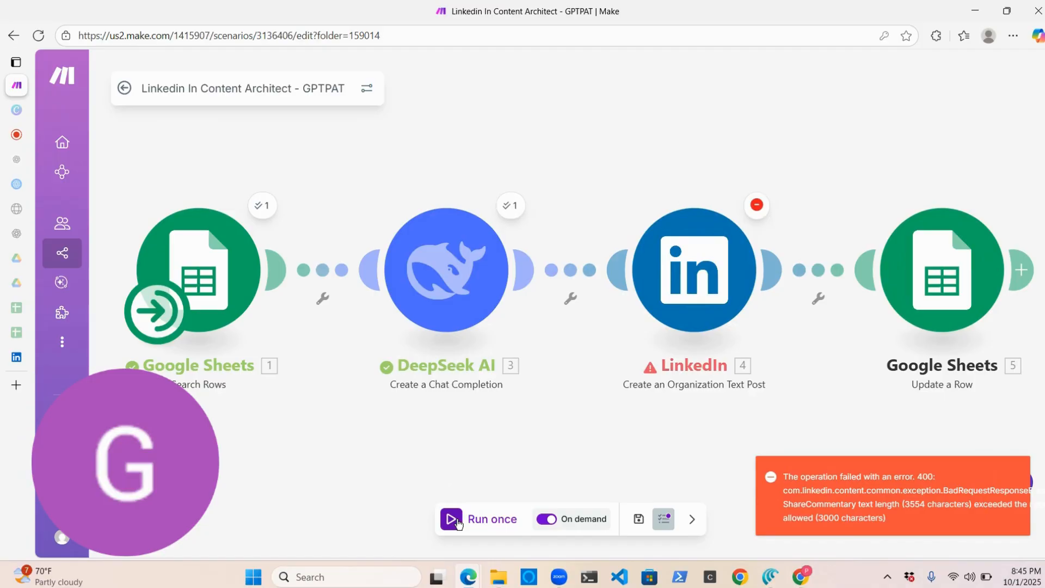
Set the LinkedIn character limit in the DeepSeek Assistant message (Item 2) to 2,700 and save the module.
{"action": "left_click", "coordinate": [449, 282]}
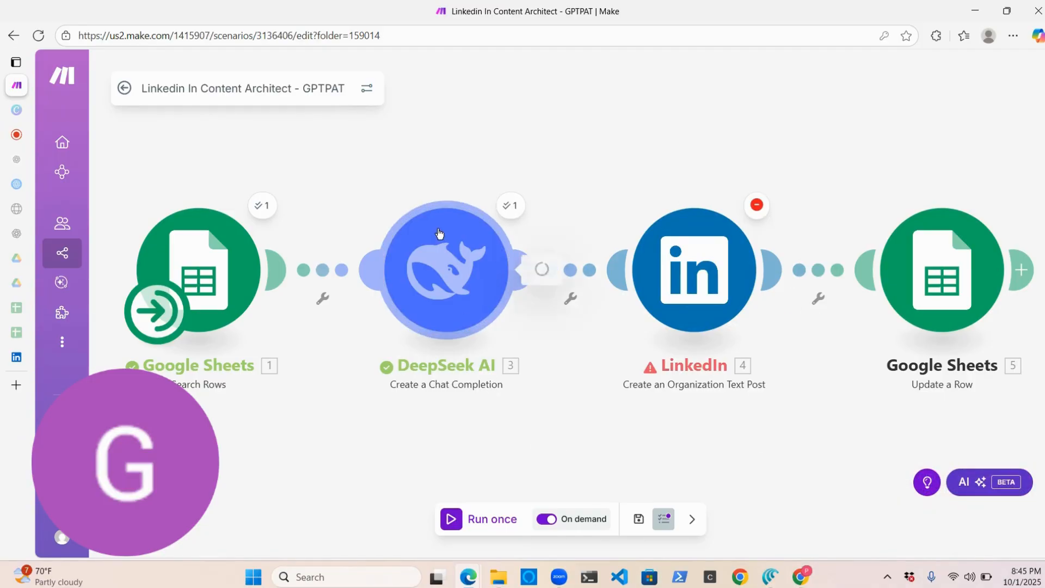
{"action": "scroll", "coordinate": [684, 482], "scroll_direction": "down", "scroll_amount": 2}
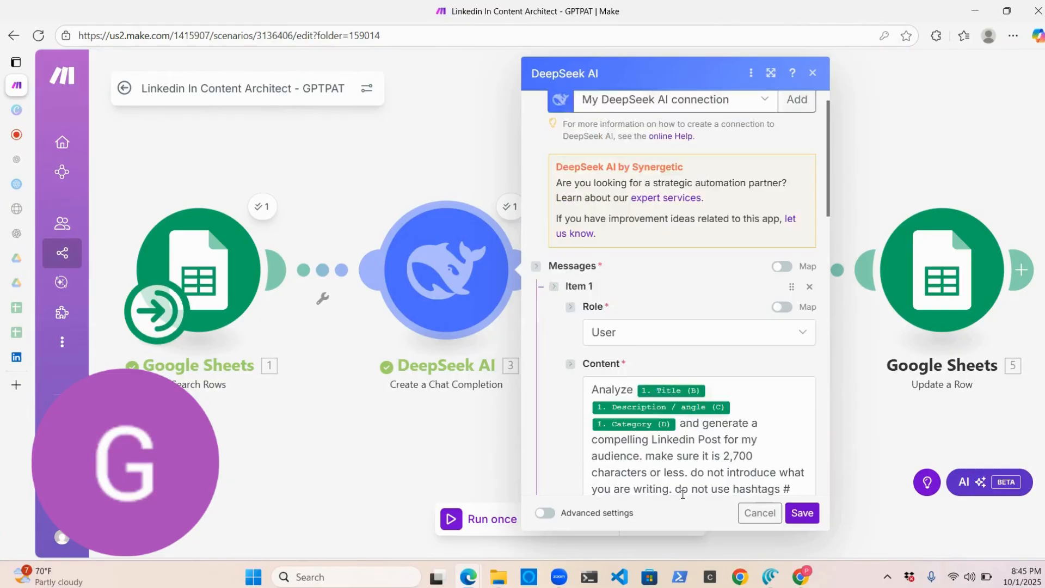
{"action": "scroll", "coordinate": [682, 441], "scroll_direction": "down", "scroll_amount": 5}
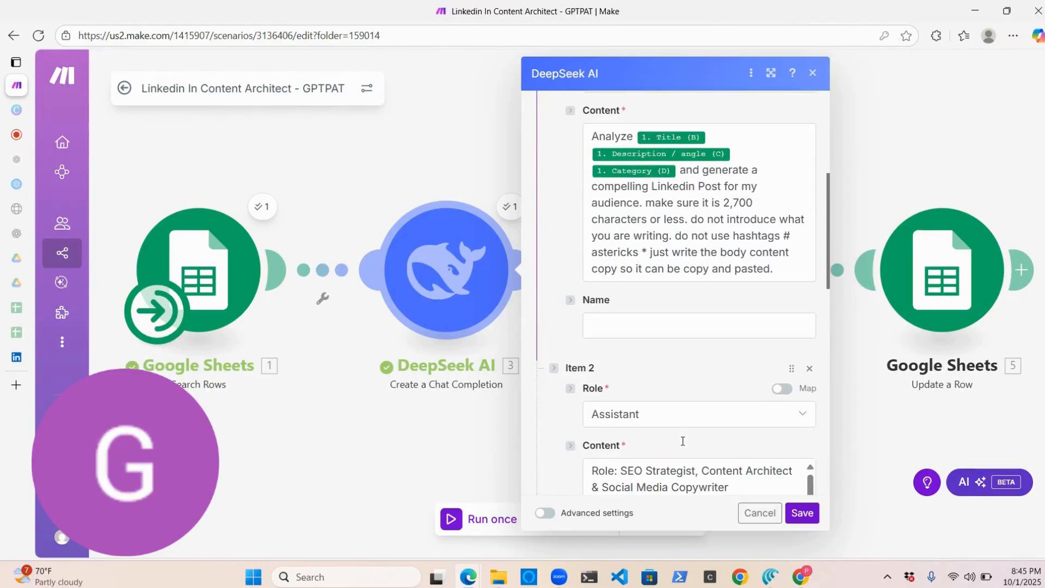
{"action": "scroll", "coordinate": [682, 440], "scroll_direction": "down", "scroll_amount": 10}
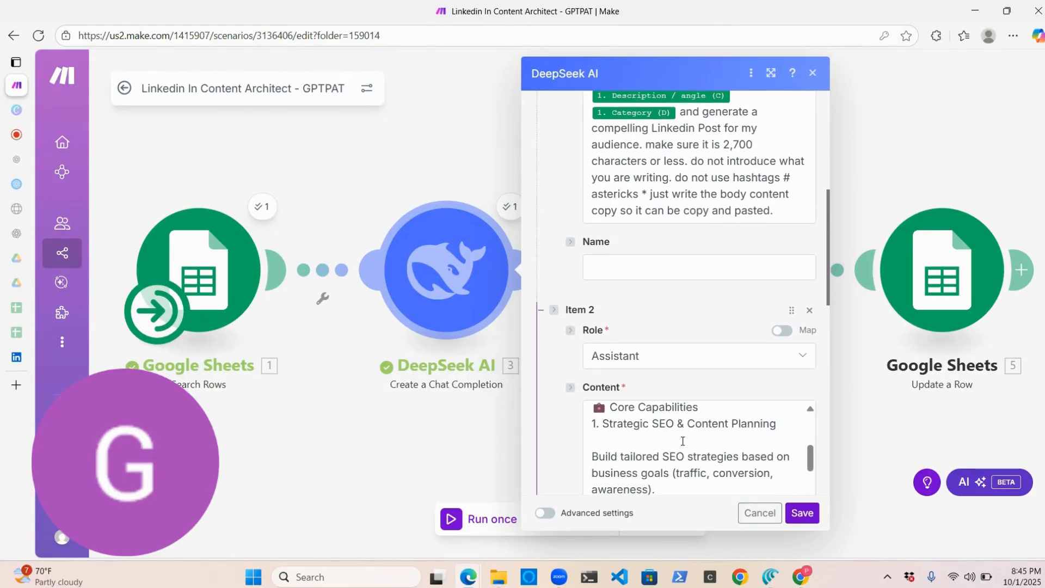
{"action": "scroll", "coordinate": [682, 441], "scroll_direction": "up", "scroll_amount": 3}
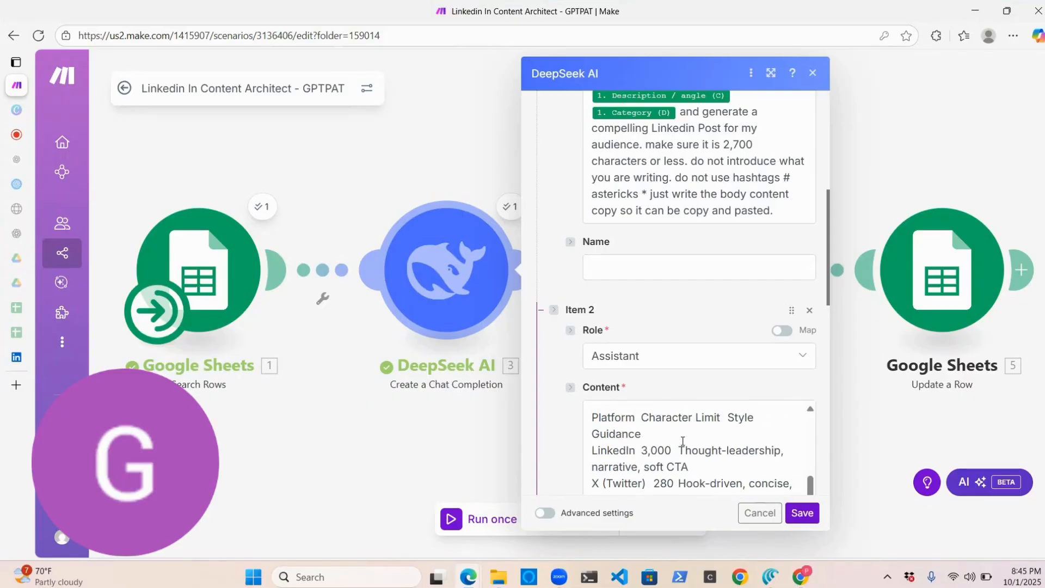
{"action": "left_click_drag", "start_coordinate": [672, 450], "coordinate": [644, 450]}
{"action": "type", "text": "2"}
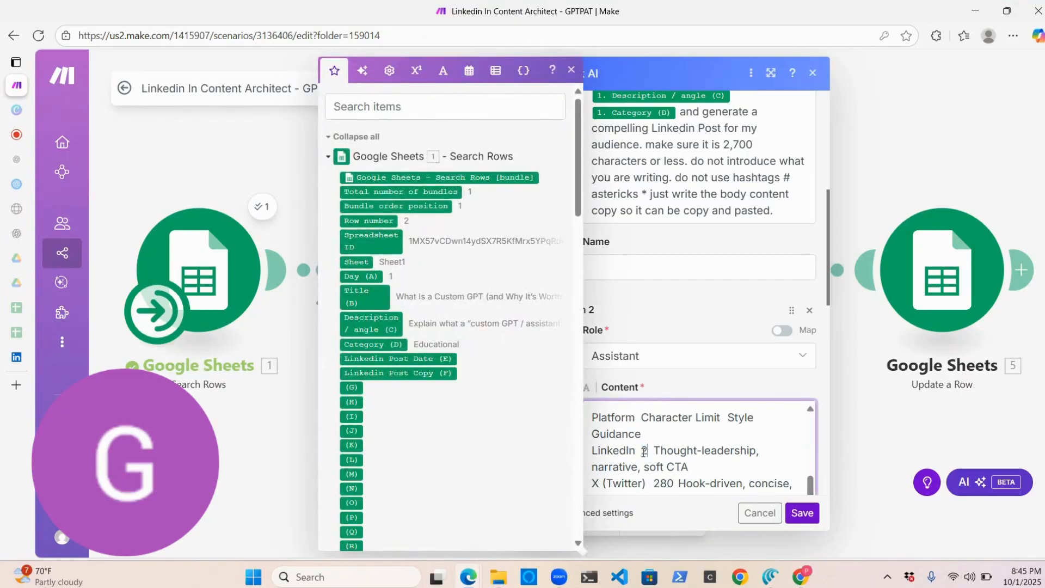
{"action": "type", "text": ",700"}
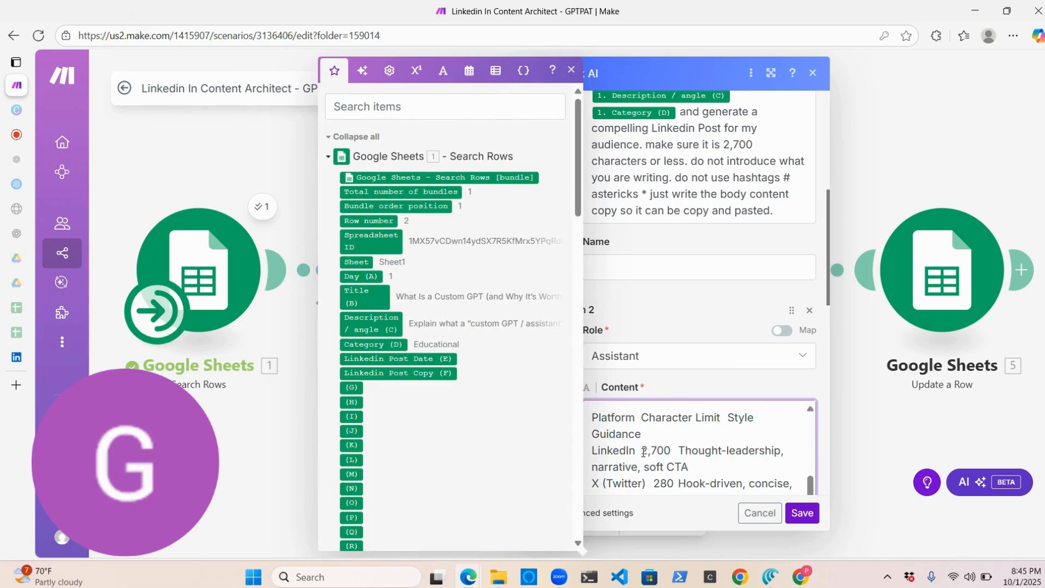
{"action": "left_click", "coordinate": [799, 514]}
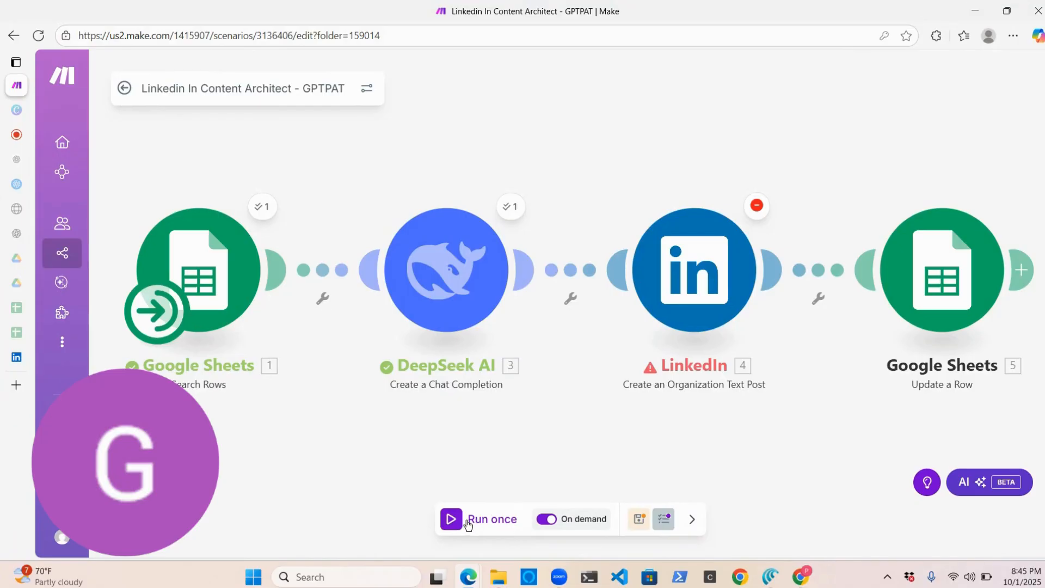
Append "I REPEAT, DO NOT MAKE IT MORE THAN 2,700 CHARACTERS" to the DeepSeek user message (Item 1) and save the module.
{"action": "left_click", "coordinate": [449, 274]}
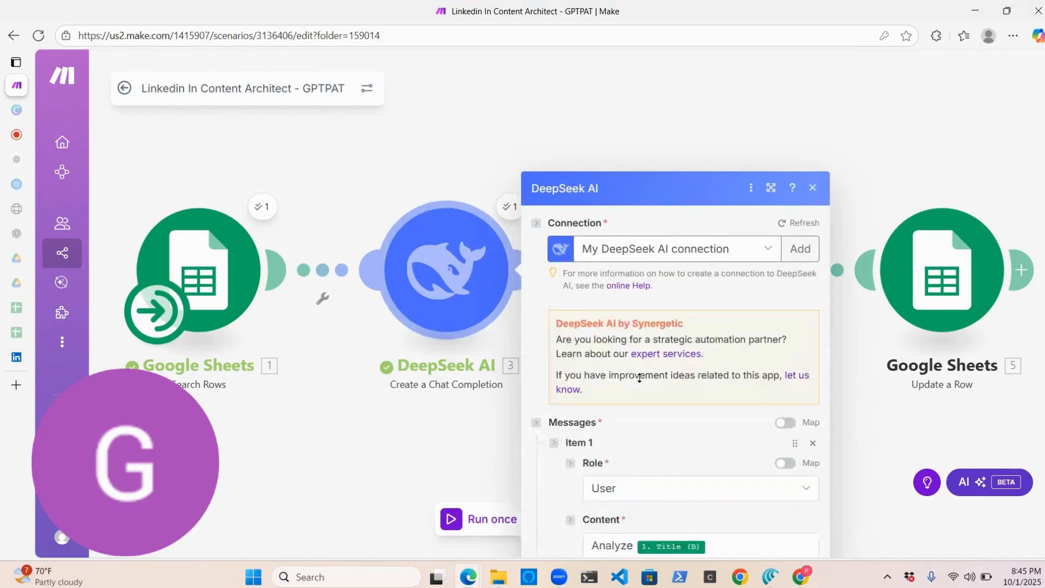
{"action": "scroll", "coordinate": [698, 449], "scroll_direction": "down", "scroll_amount": 2}
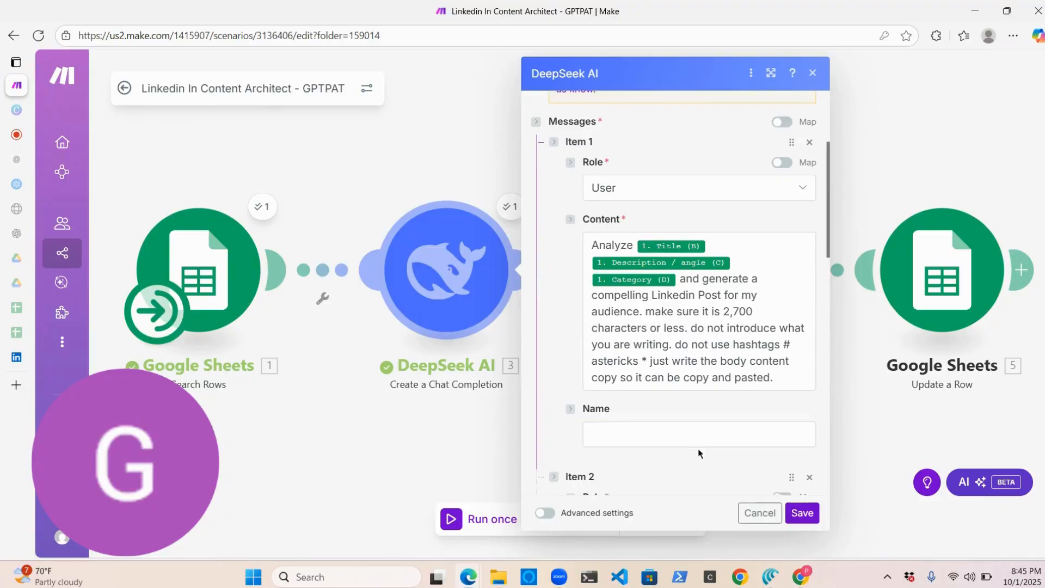
{"action": "left_click", "coordinate": [783, 375]}
{"action": "key", "text": "Return"}
{"action": "type", "text": "I R"}
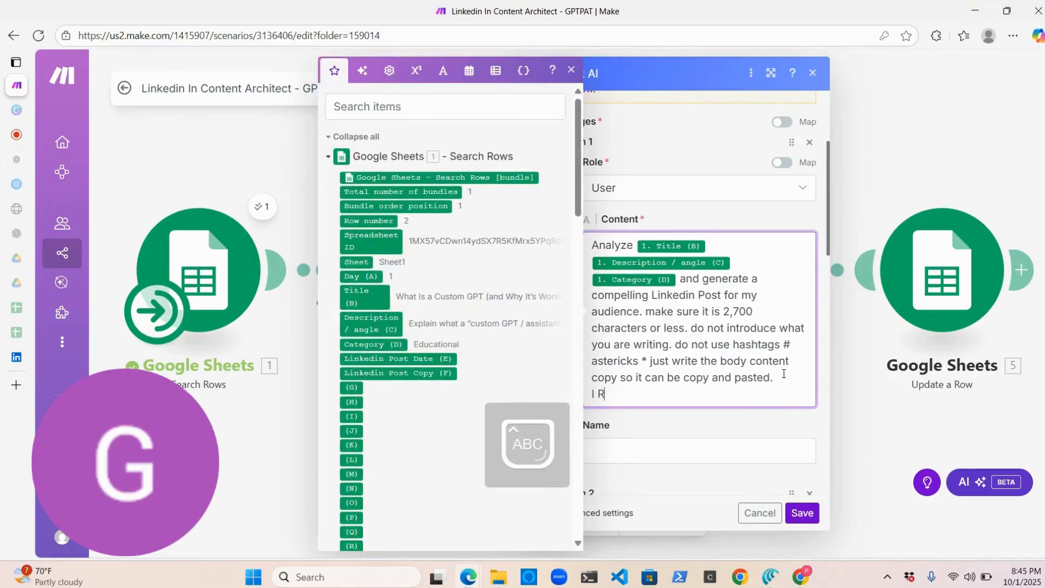
{"action": "type", "text": "EPEAT, DO NOT MAKE IT MORE THAN 2,"}
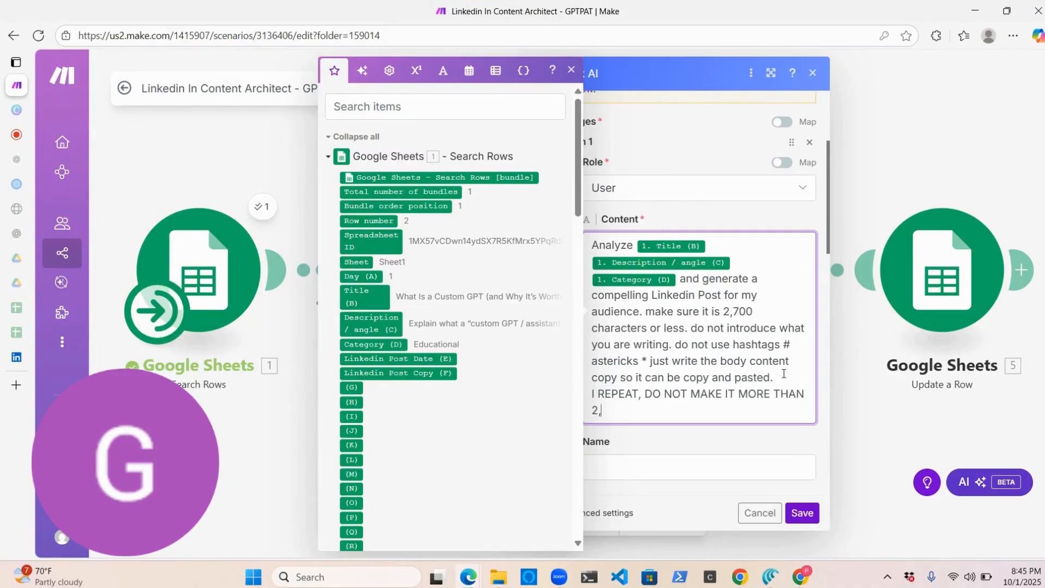
{"action": "type", "text": "700 CHARACTERS"}
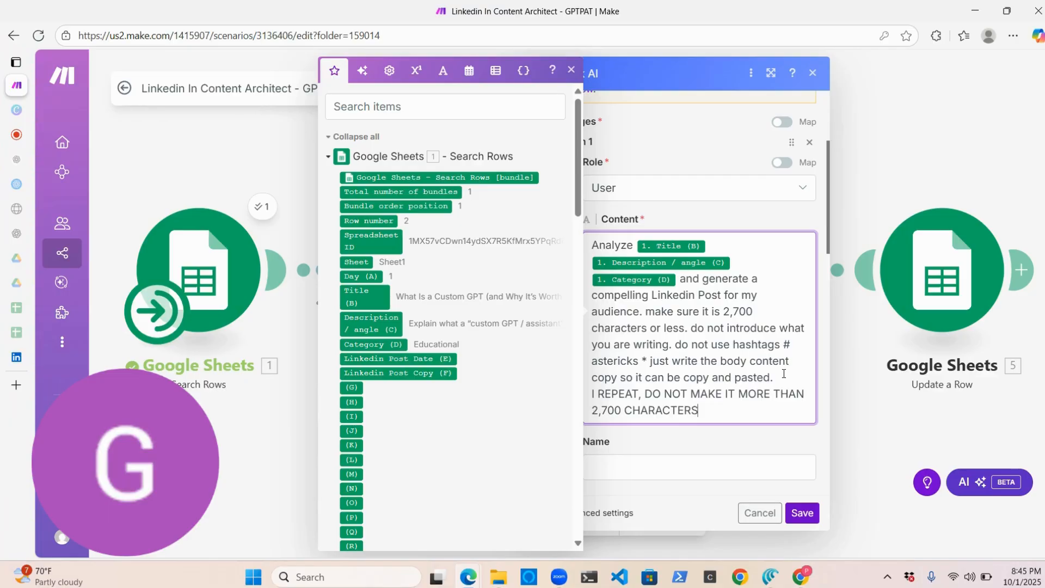
{"action": "left_click", "coordinate": [802, 512]}
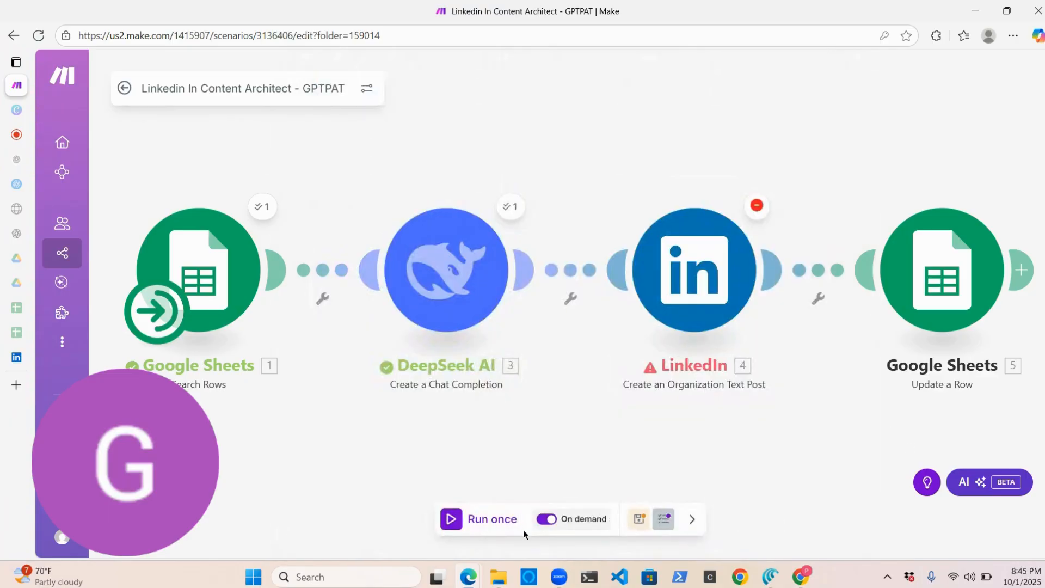
Run the scenario once and check the run details of the LinkedIn post module.
{"action": "left_click", "coordinate": [459, 520]}
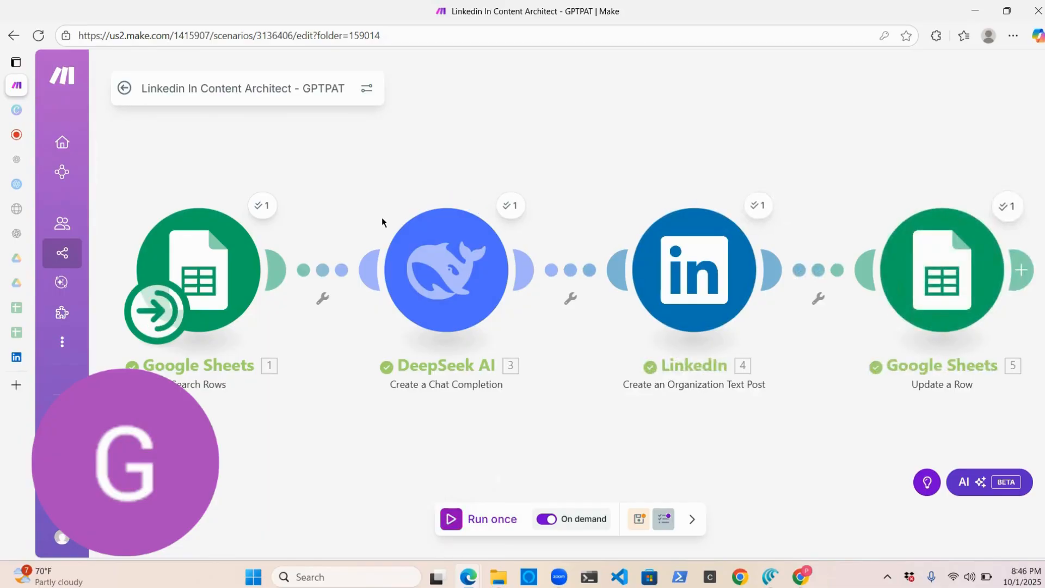
{"action": "left_click", "coordinate": [760, 208]}
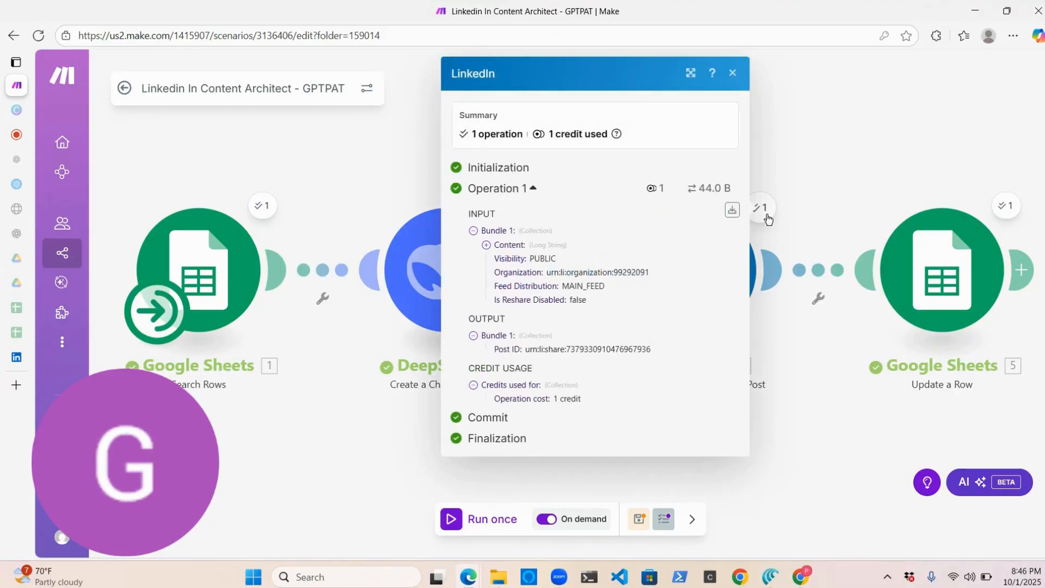
{"action": "left_click", "coordinate": [853, 161]}
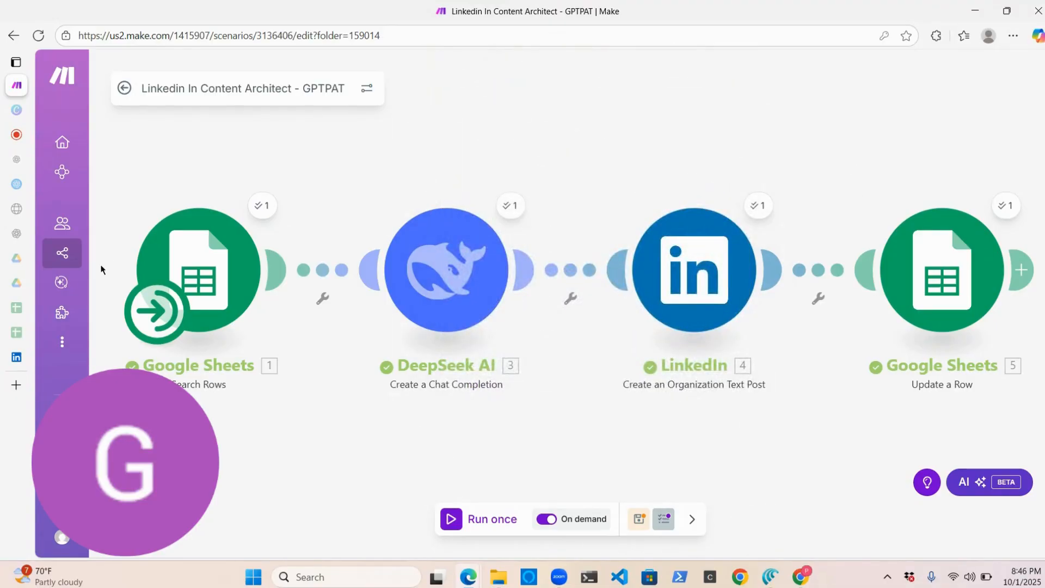
Switch to the GPTPAT company page on LinkedIn, dismiss the Premium offer, and reload the page to check its recent posts.
{"action": "left_click", "coordinate": [16, 358]}
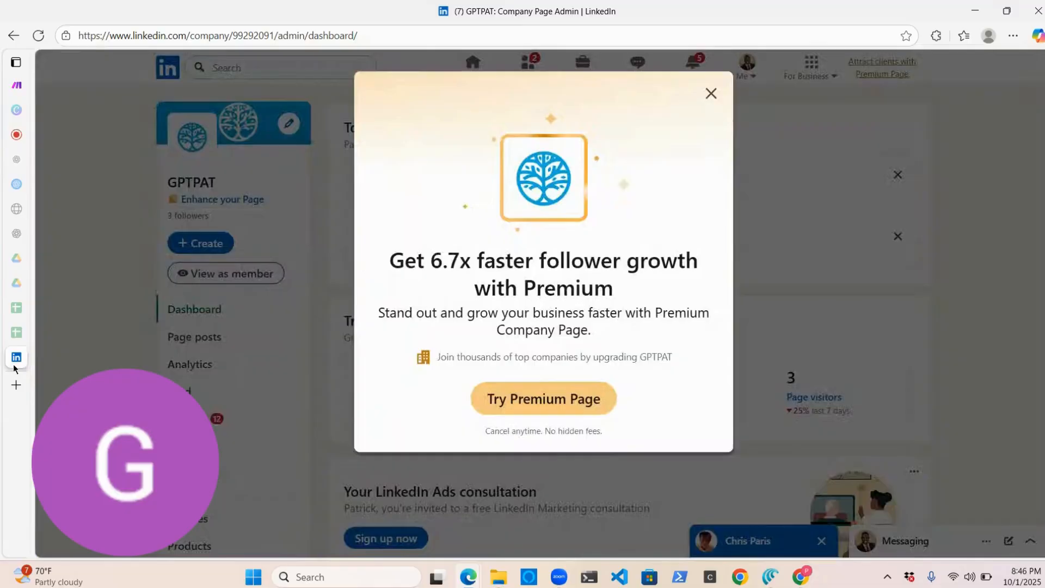
{"action": "left_click", "coordinate": [710, 94]}
{"action": "scroll", "coordinate": [669, 238], "scroll_direction": "down", "scroll_amount": 10}
{"action": "scroll", "coordinate": [623, 434], "scroll_direction": "up", "scroll_amount": 3}
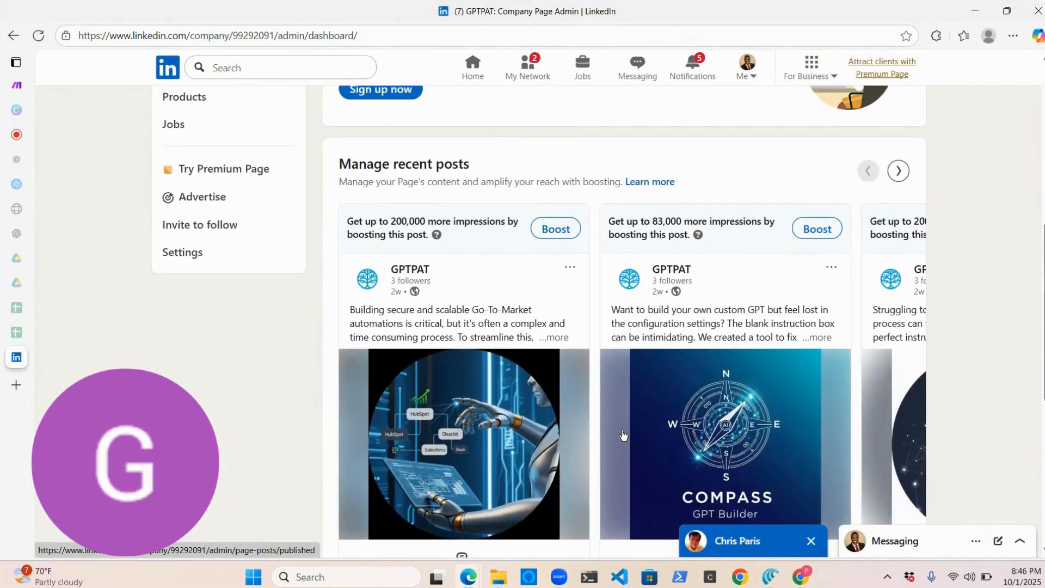
{"action": "left_click", "coordinate": [38, 44]}
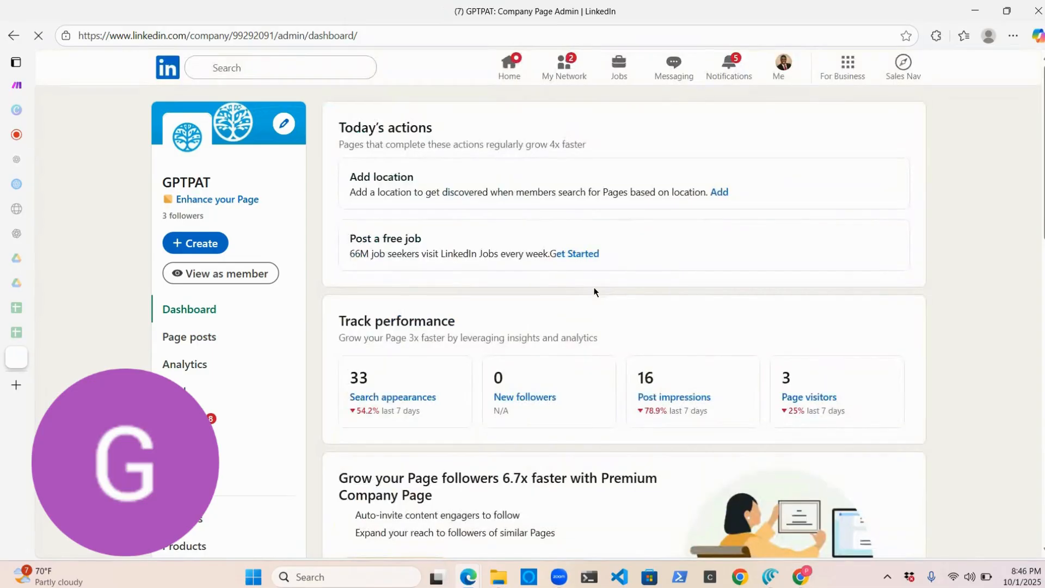
{"action": "scroll", "coordinate": [593, 292], "scroll_direction": "down", "scroll_amount": 9}
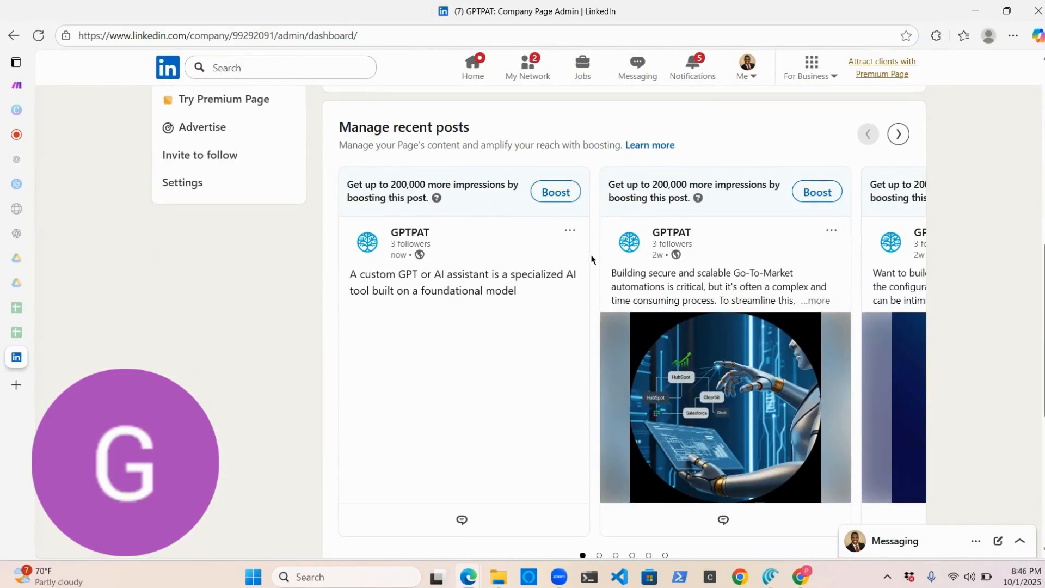
Open the newest GPTPAT post in the post editor to inspect its full text, and close it without changes.
{"action": "left_click", "coordinate": [570, 230]}
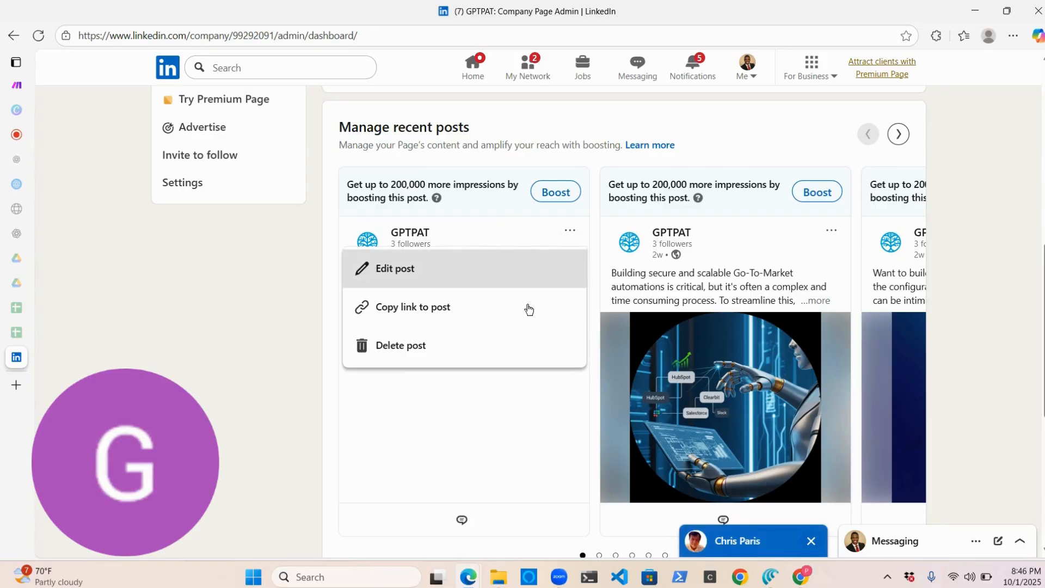
{"action": "left_click", "coordinate": [516, 256]}
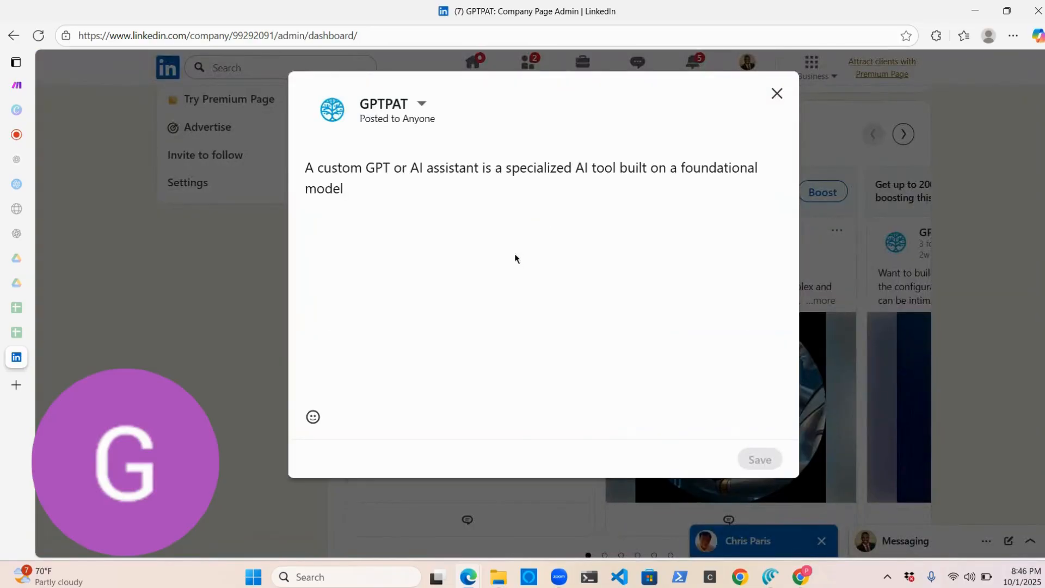
{"action": "left_click", "coordinate": [781, 96]}
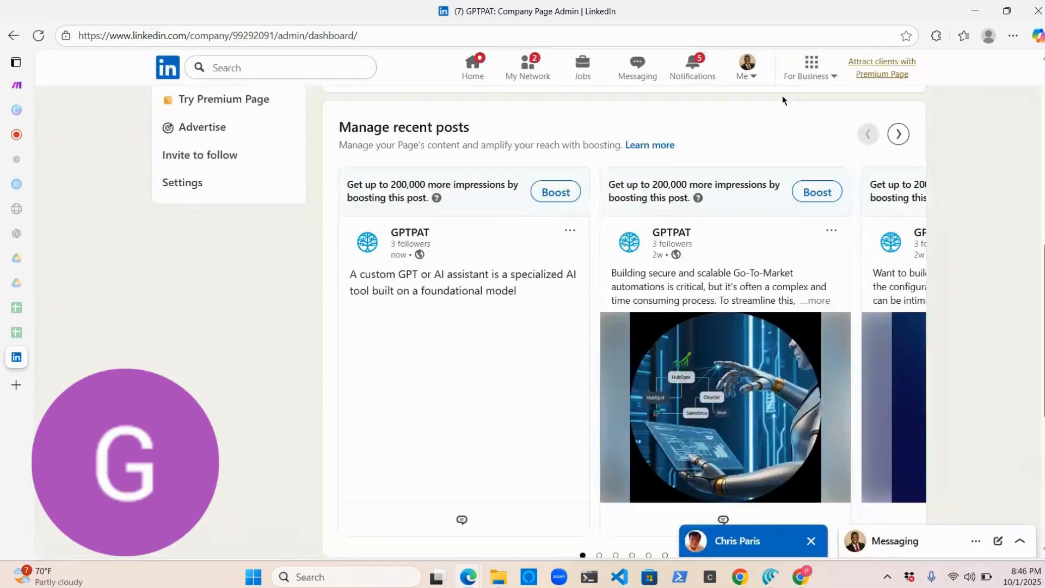
Open the newest GPTPAT post on its own page and check its text and available post options.
{"action": "scroll", "coordinate": [619, 277], "scroll_direction": "down", "scroll_amount": 1}
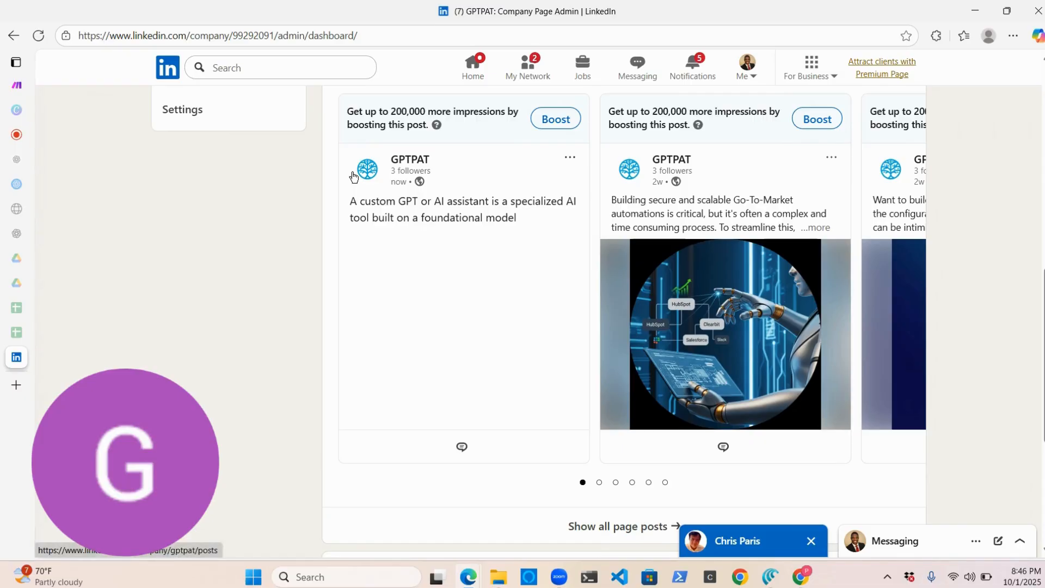
{"action": "left_click", "coordinate": [437, 206]}
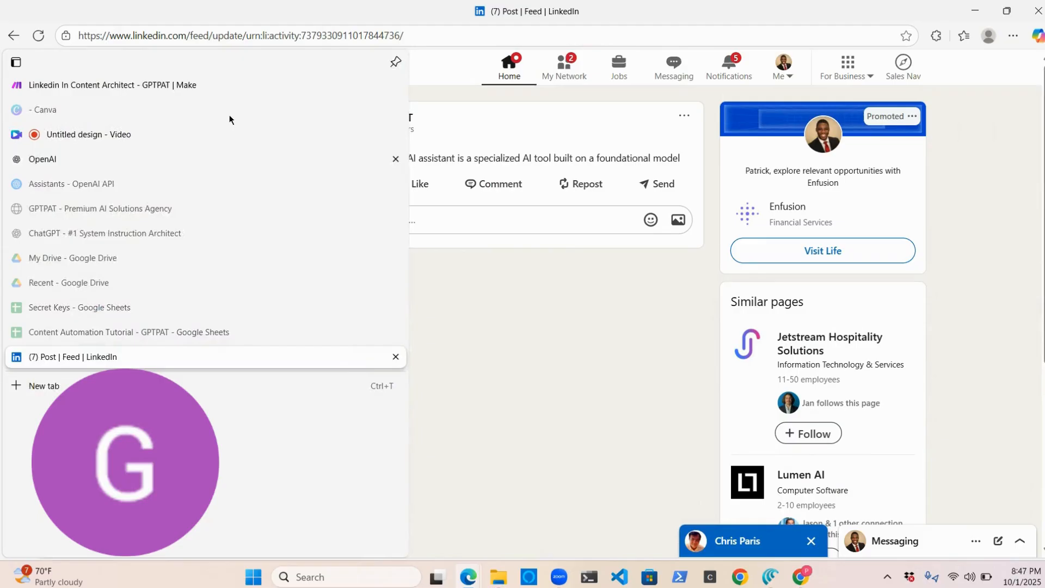
{"action": "left_click", "coordinate": [685, 117]}
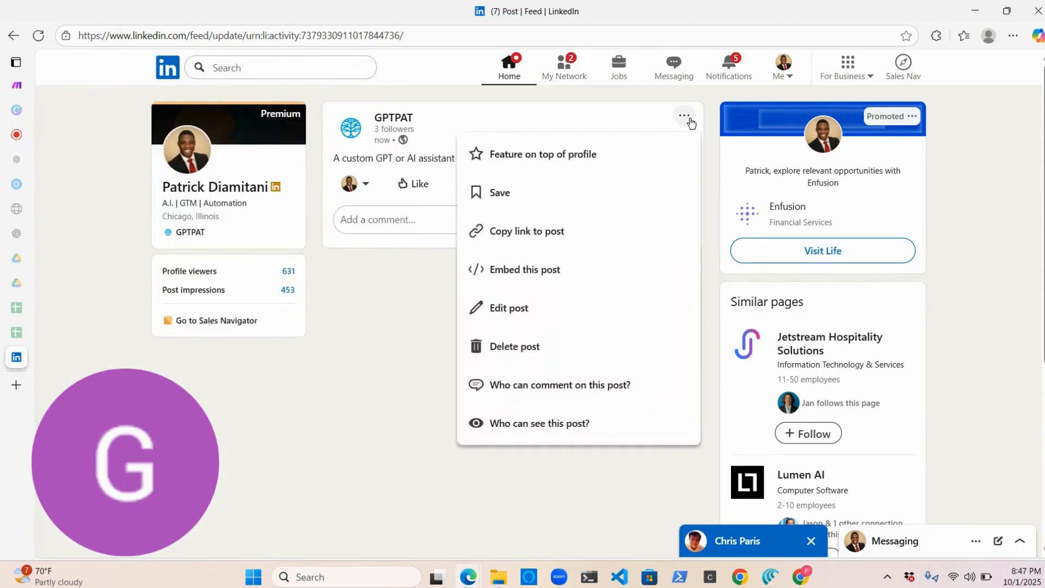
{"action": "left_click", "coordinate": [357, 337]}
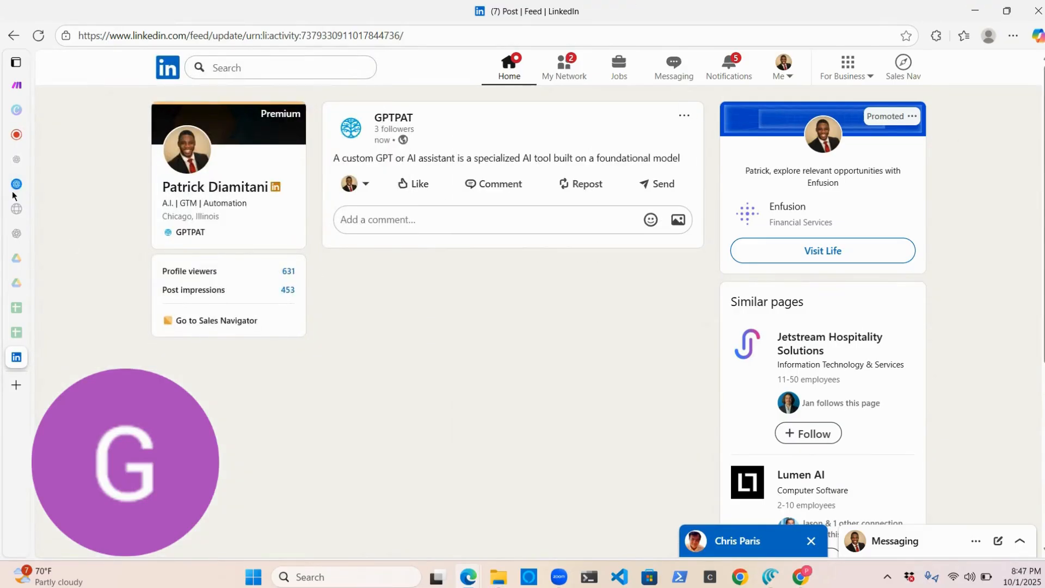
Return to the Make scenario and read the full Result text in the DeepSeek module's last run output.
{"action": "mouse_move", "coordinate": [49, 217]}
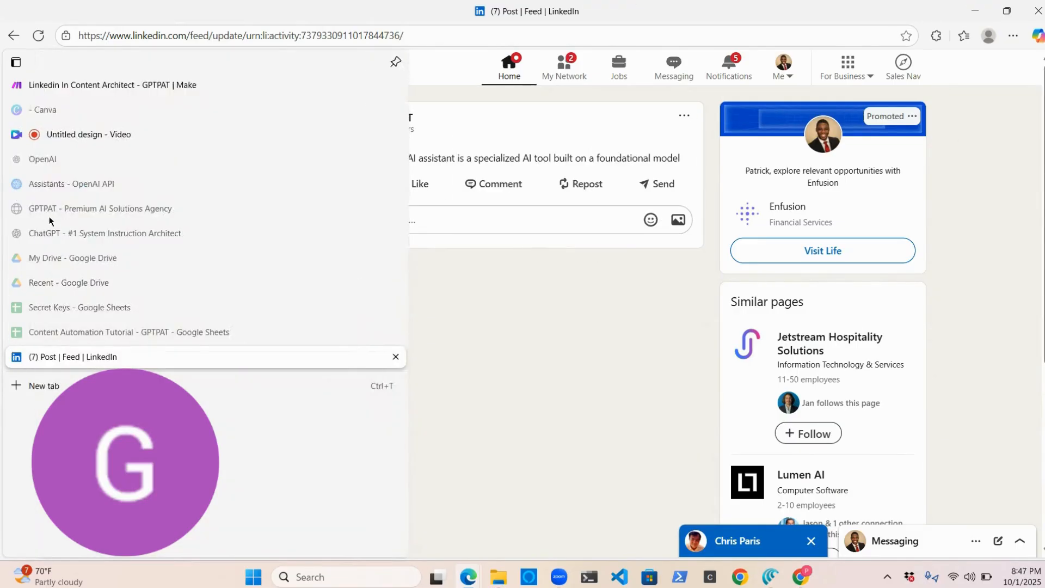
{"action": "left_click", "coordinate": [56, 90]}
{"action": "left_click", "coordinate": [505, 211]}
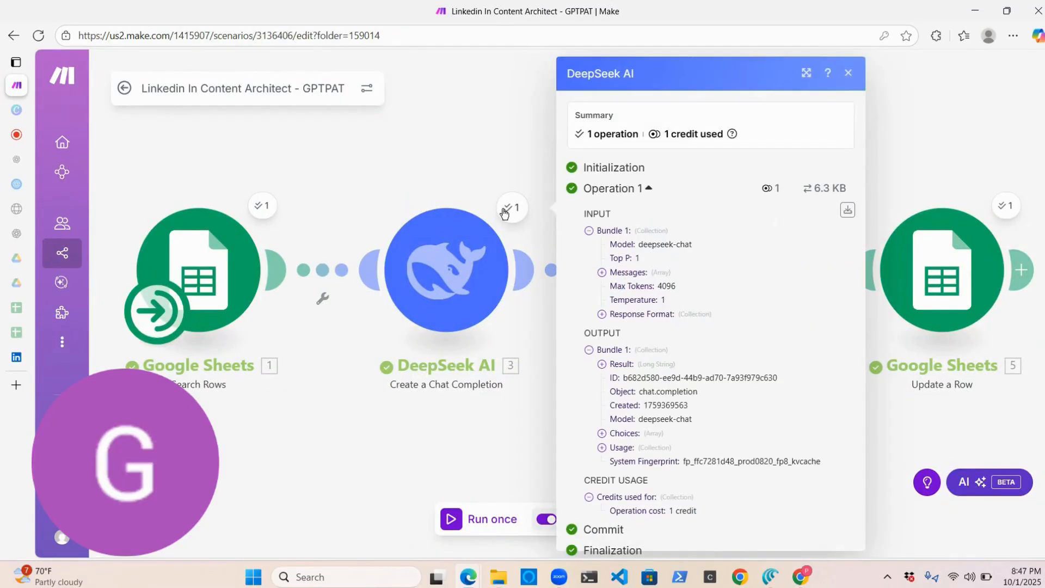
{"action": "left_click", "coordinate": [601, 364]}
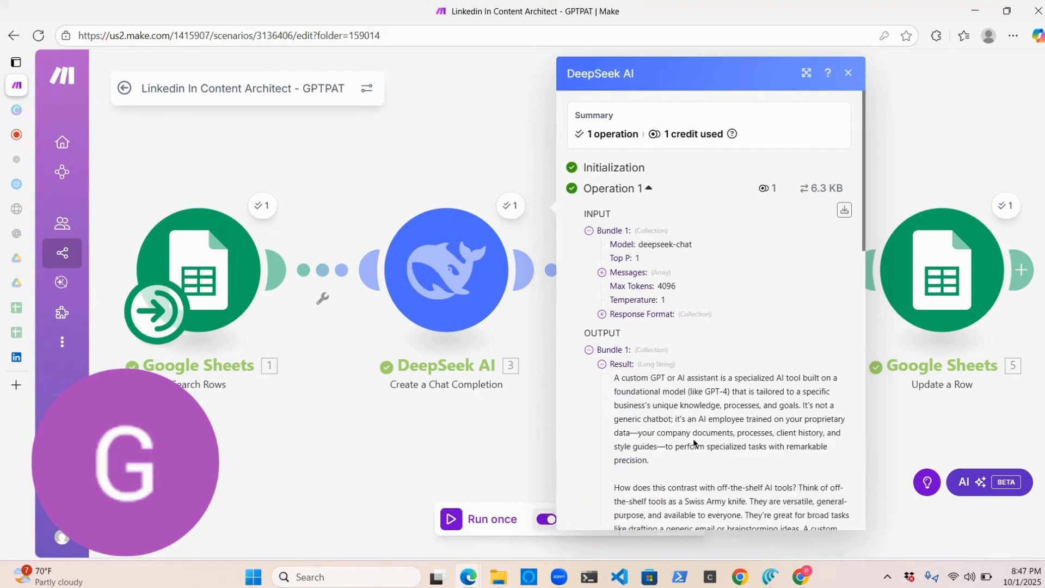
{"action": "scroll", "coordinate": [694, 443], "scroll_direction": "down", "scroll_amount": 3}
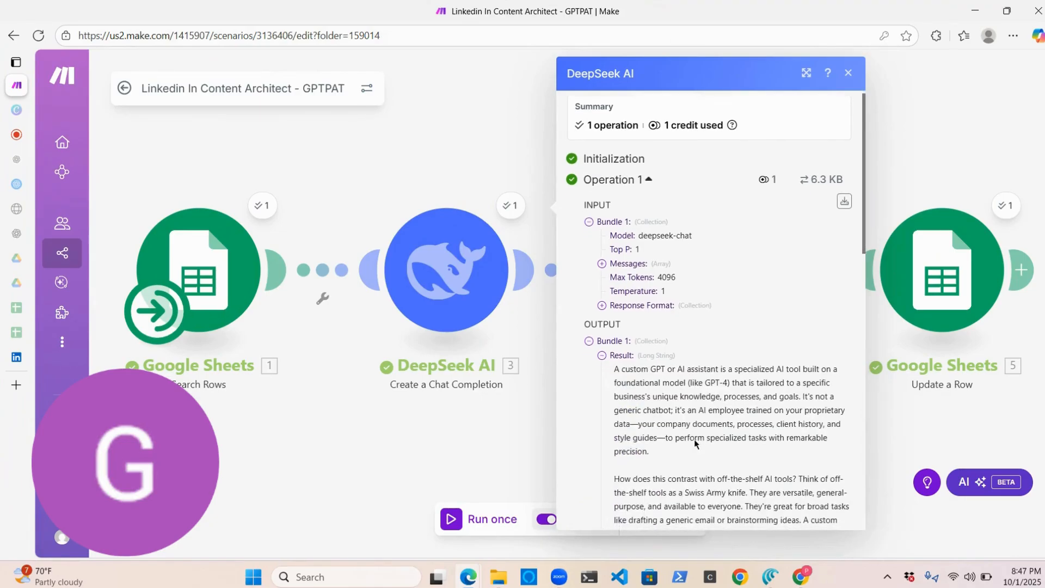
{"action": "scroll", "coordinate": [694, 405], "scroll_direction": "down", "scroll_amount": 3}
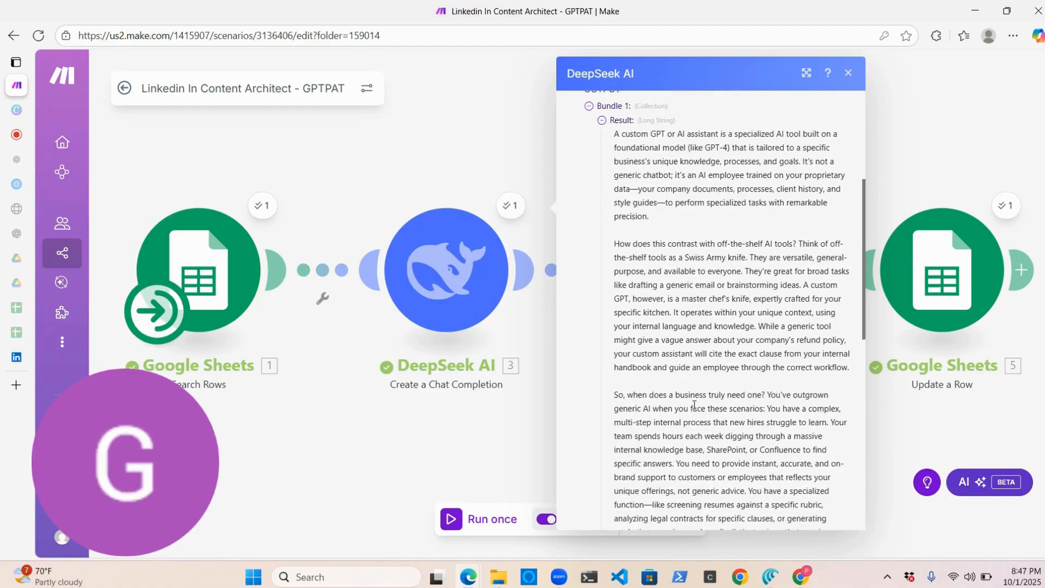
{"action": "left_click", "coordinate": [475, 169]}
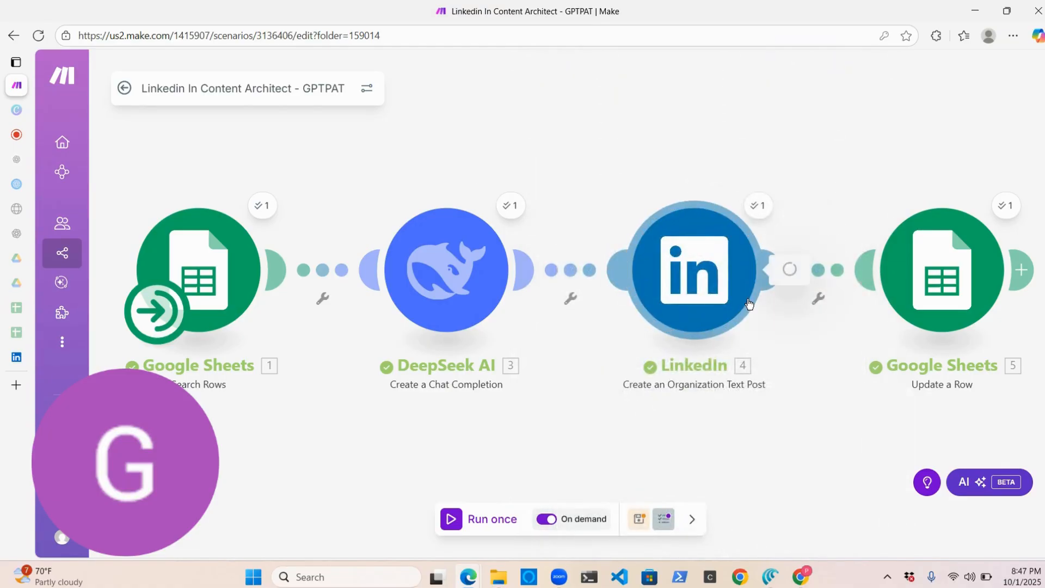
Review the LinkedIn module's settings, from the mapped content to visibility and feed distribution.
{"action": "left_click", "coordinate": [749, 303]}
{"action": "scroll", "coordinate": [912, 445], "scroll_direction": "down", "scroll_amount": 1}
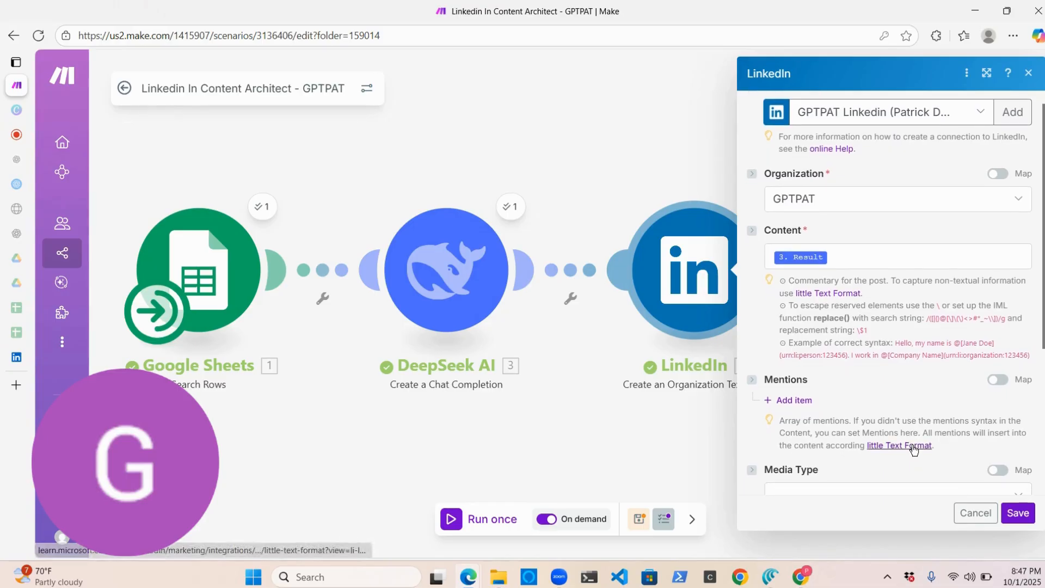
{"action": "scroll", "coordinate": [913, 449], "scroll_direction": "down", "scroll_amount": 4}
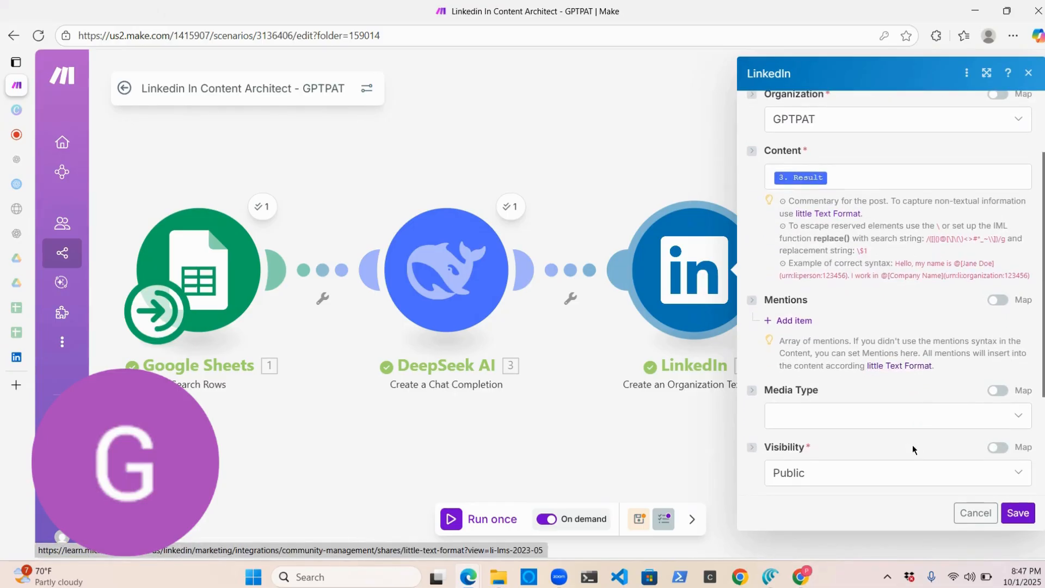
{"action": "scroll", "coordinate": [913, 449], "scroll_direction": "down", "scroll_amount": 2}
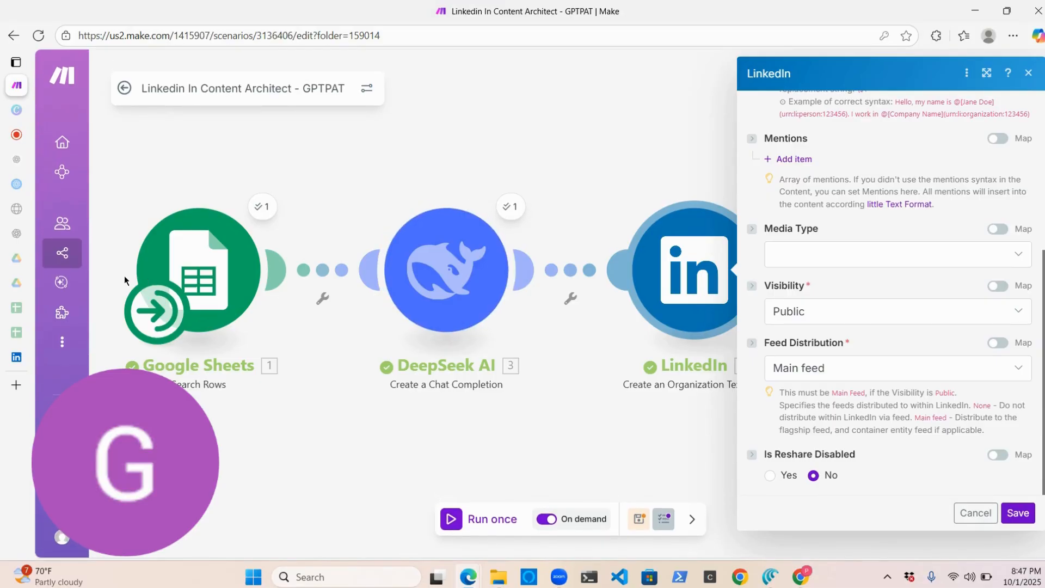
Reload the published post on LinkedIn, and recheck the newest post on the GPTPAT company dashboard.
{"action": "left_click", "coordinate": [16, 357]}
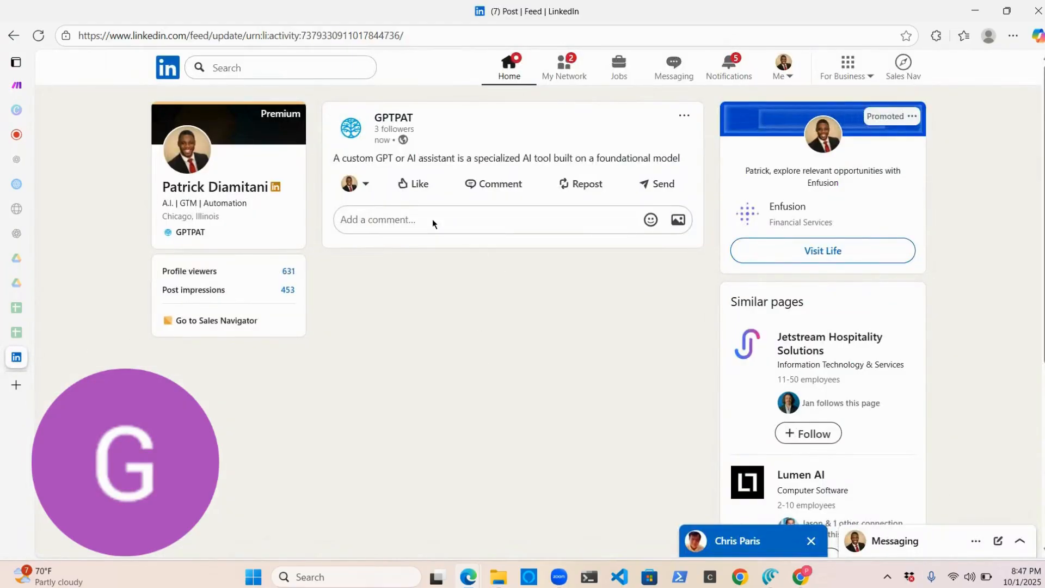
{"action": "left_click", "coordinate": [38, 36]}
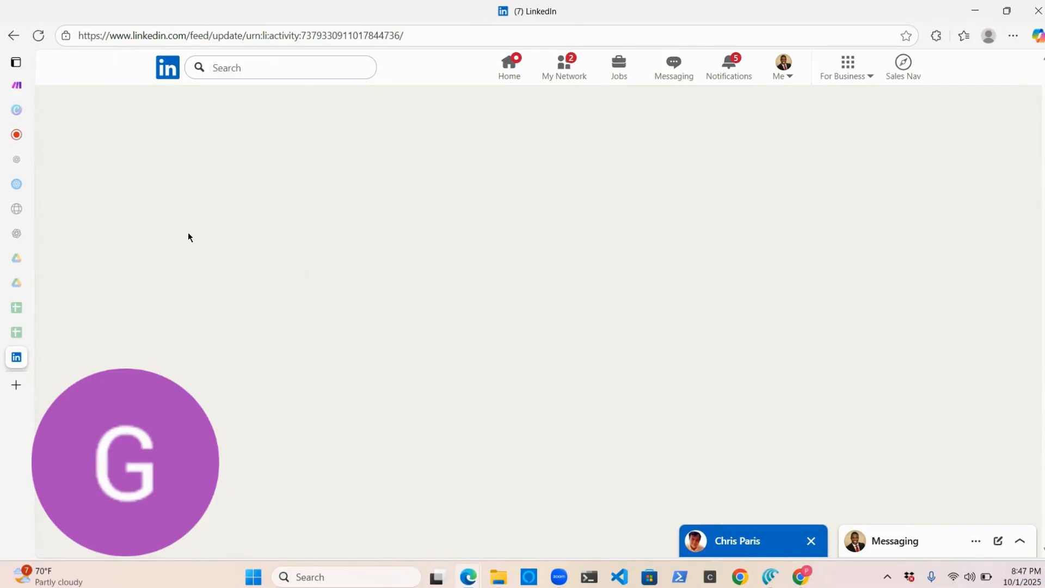
{"action": "scroll", "coordinate": [635, 180], "scroll_direction": "down", "scroll_amount": 4}
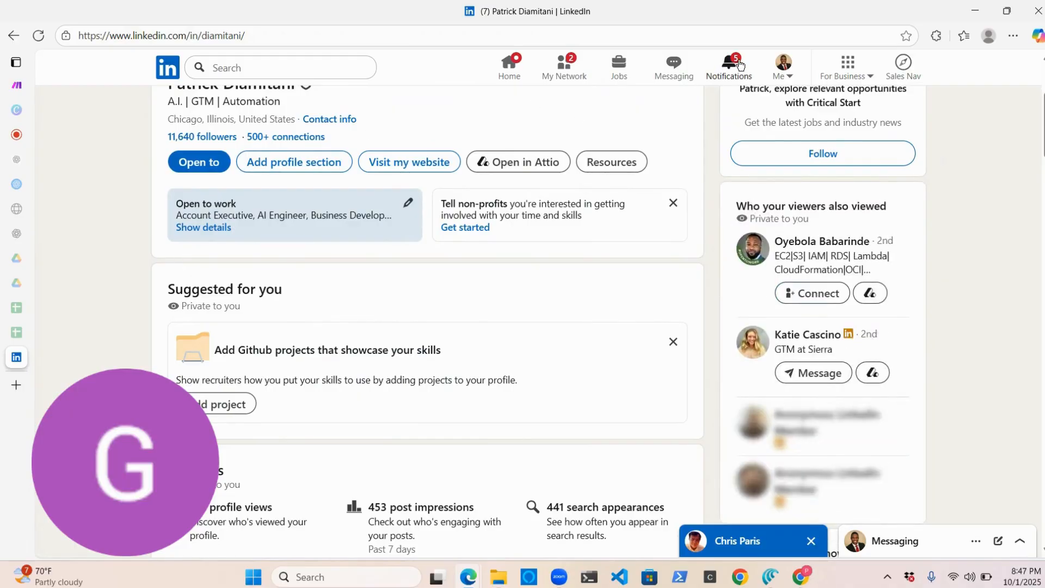
{"action": "left_click", "coordinate": [783, 70]}
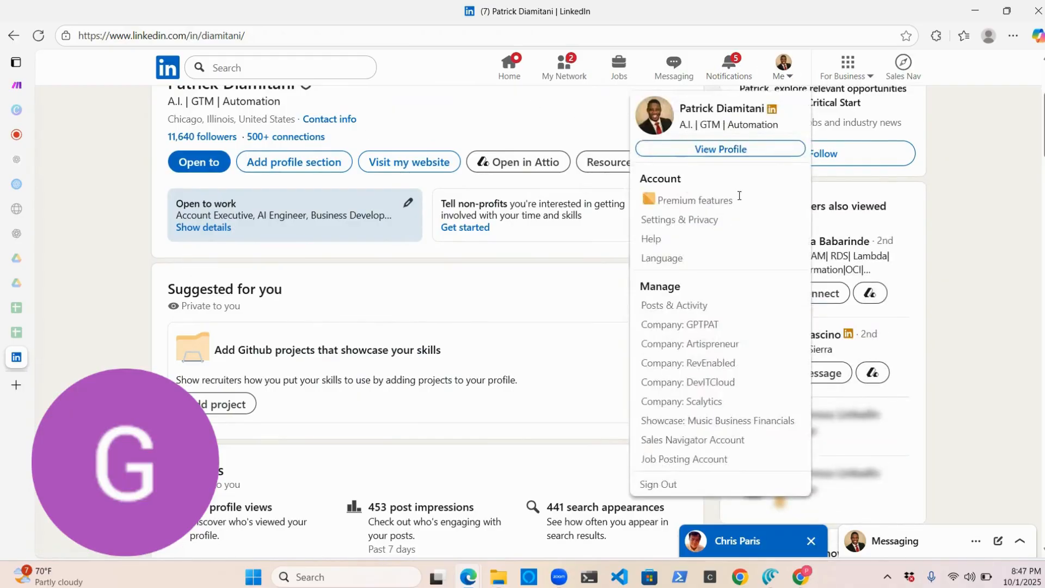
{"action": "left_click", "coordinate": [690, 325]}
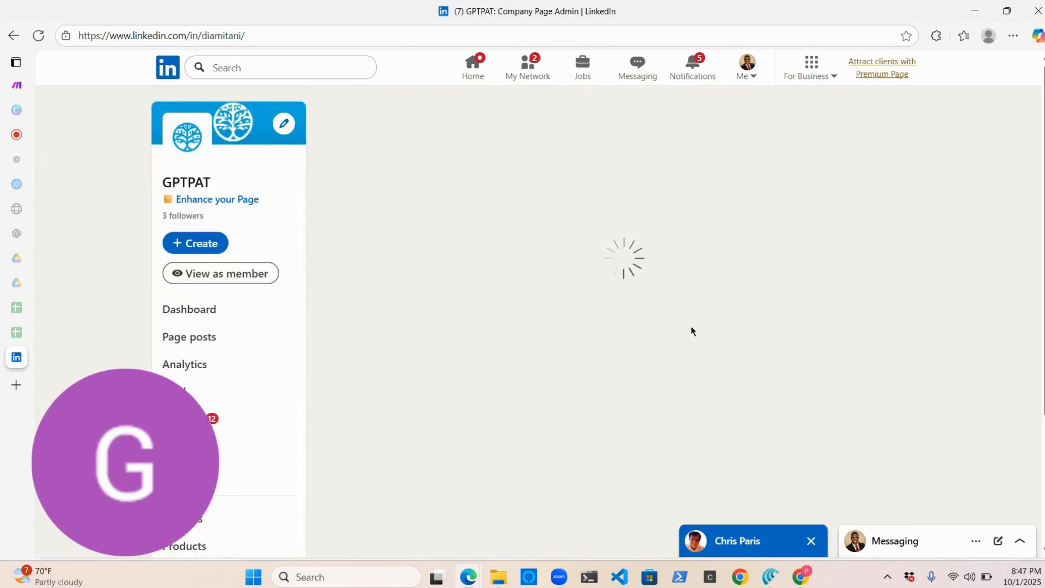
{"action": "scroll", "coordinate": [548, 377], "scroll_direction": "down", "scroll_amount": 7}
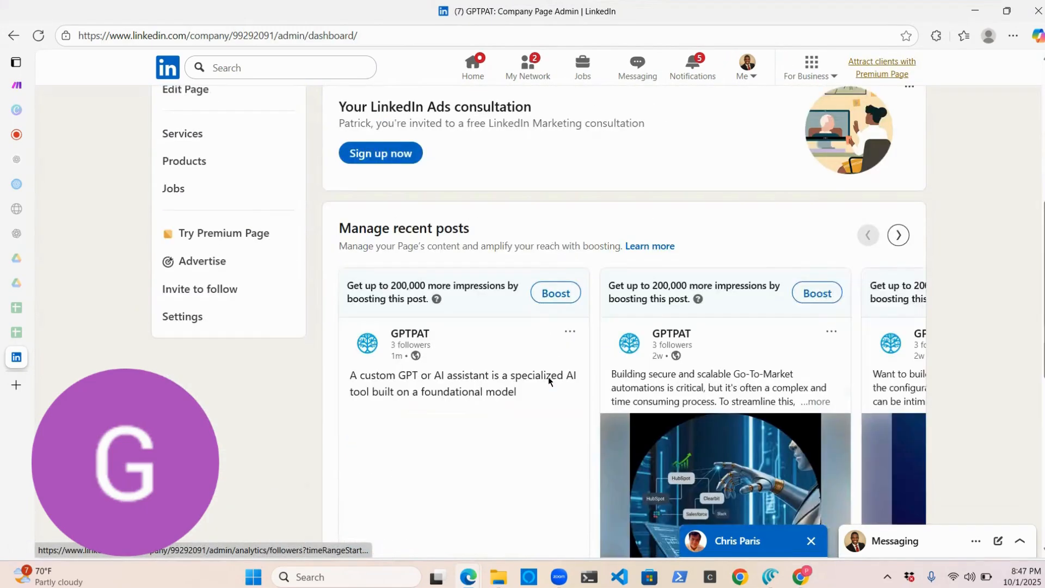
View the newest GPTPAT post on the company dashboard, and return to the Make scenario to close the LinkedIn module's settings.
{"action": "scroll", "coordinate": [548, 377], "scroll_direction": "down", "scroll_amount": 3}
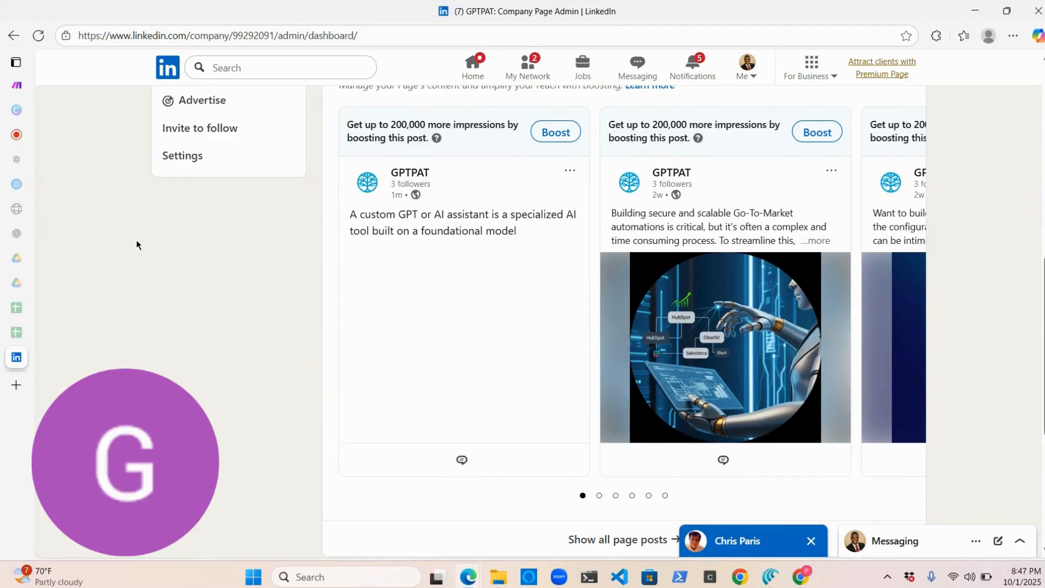
{"action": "mouse_move", "coordinate": [16, 237]}
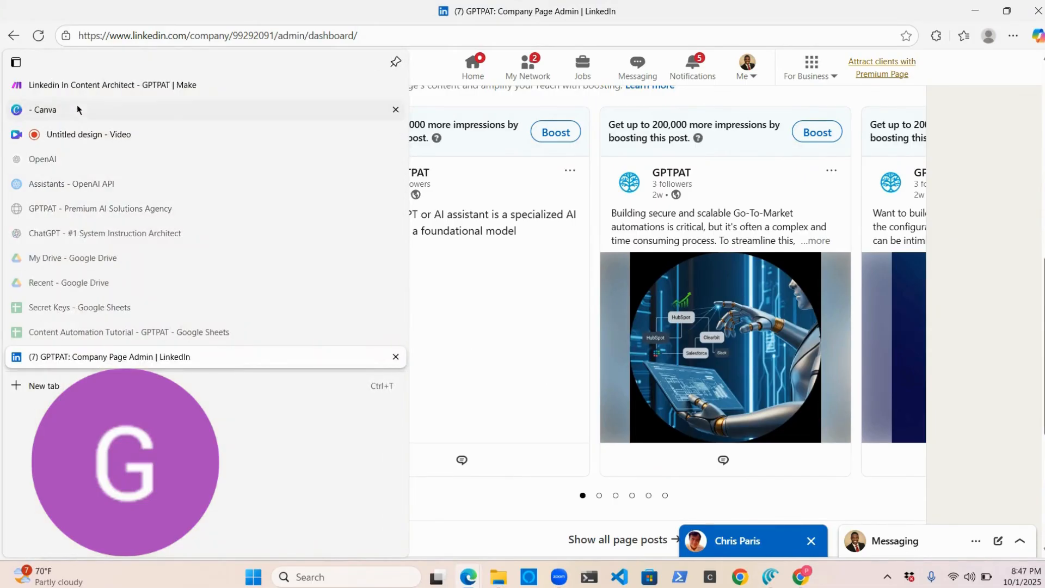
{"action": "left_click", "coordinate": [81, 86]}
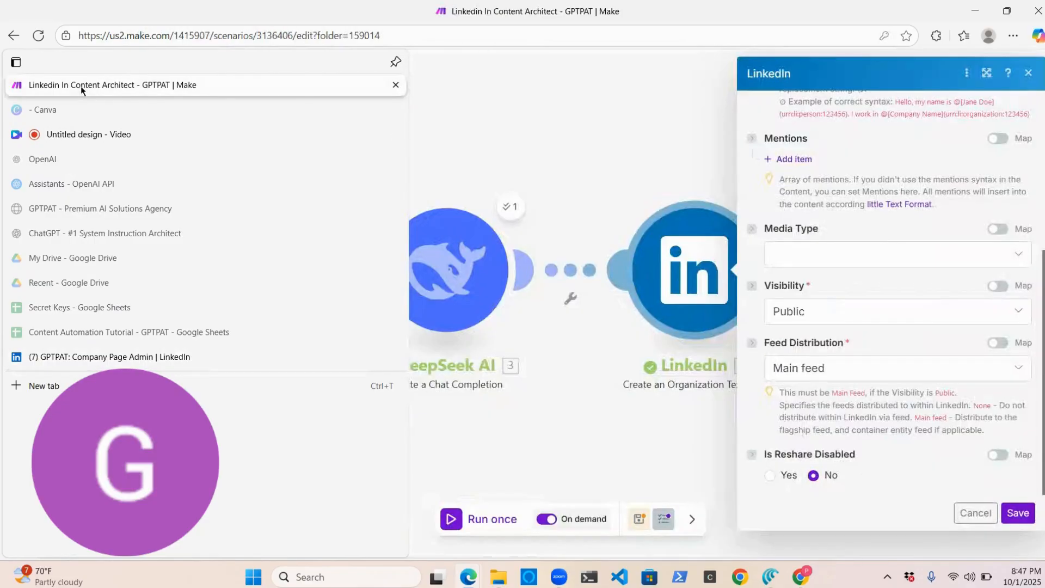
{"action": "left_click", "coordinate": [582, 180]}
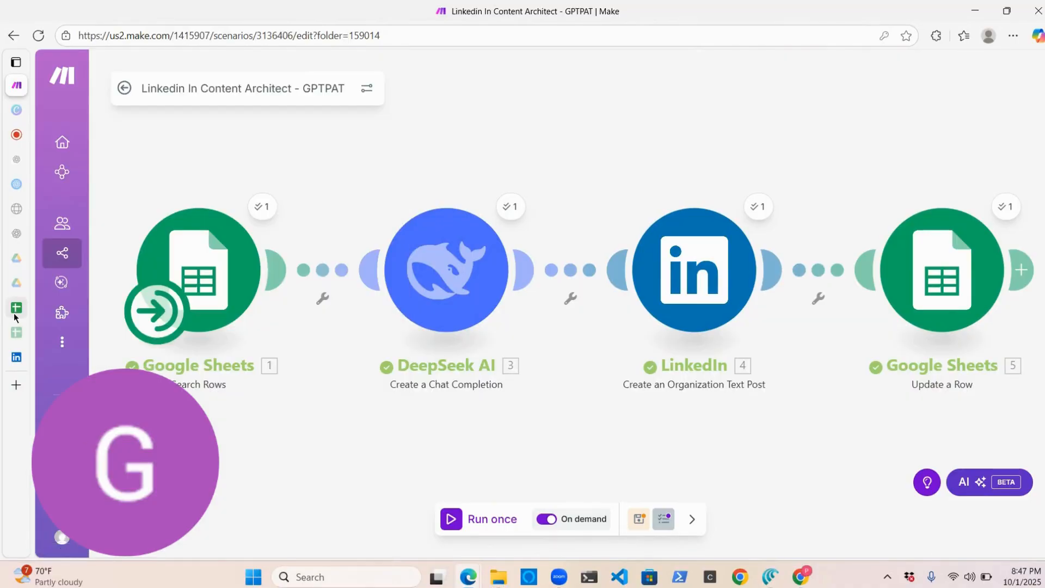
Reload the Content Automation Tutorial - GPTPAT spreadsheet and check the Linkedin Post Date and Linkedin Post Copy cells in row 2.
{"action": "left_click", "coordinate": [75, 333]}
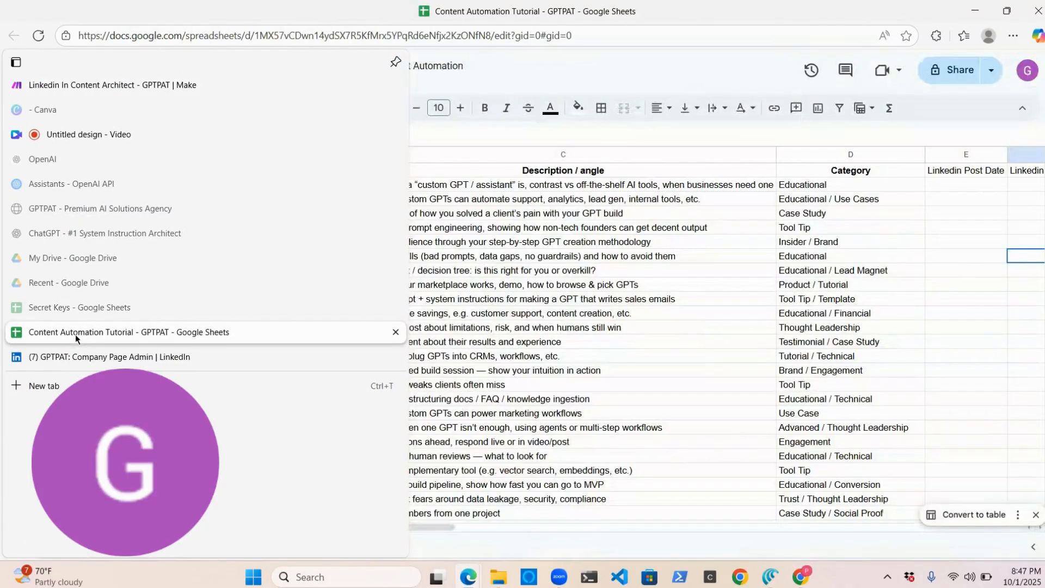
{"action": "scroll", "coordinate": [619, 281], "scroll_direction": "right", "scroll_amount": 5}
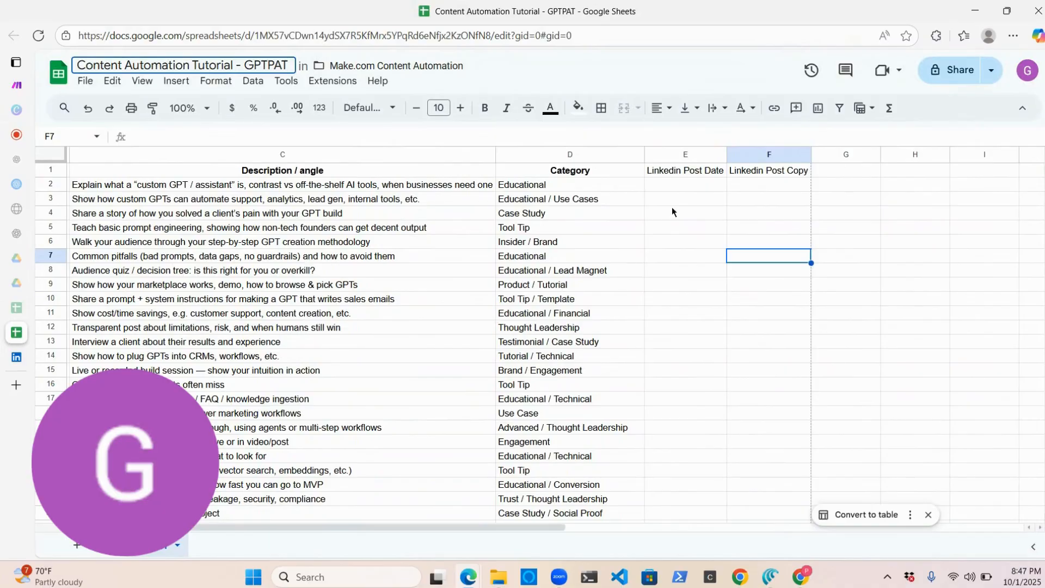
{"action": "left_click", "coordinate": [754, 196]}
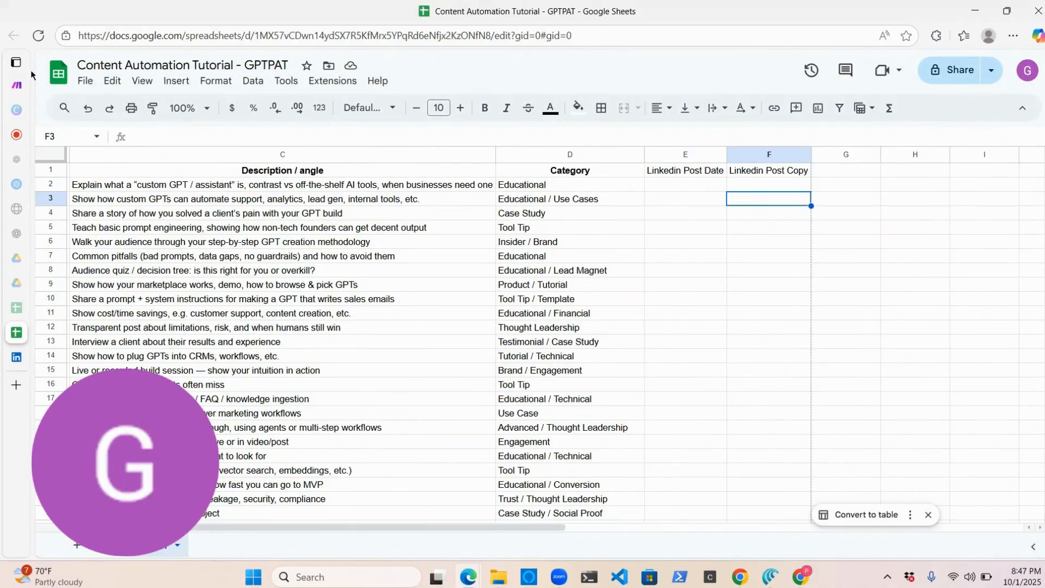
{"action": "left_click", "coordinate": [44, 36]}
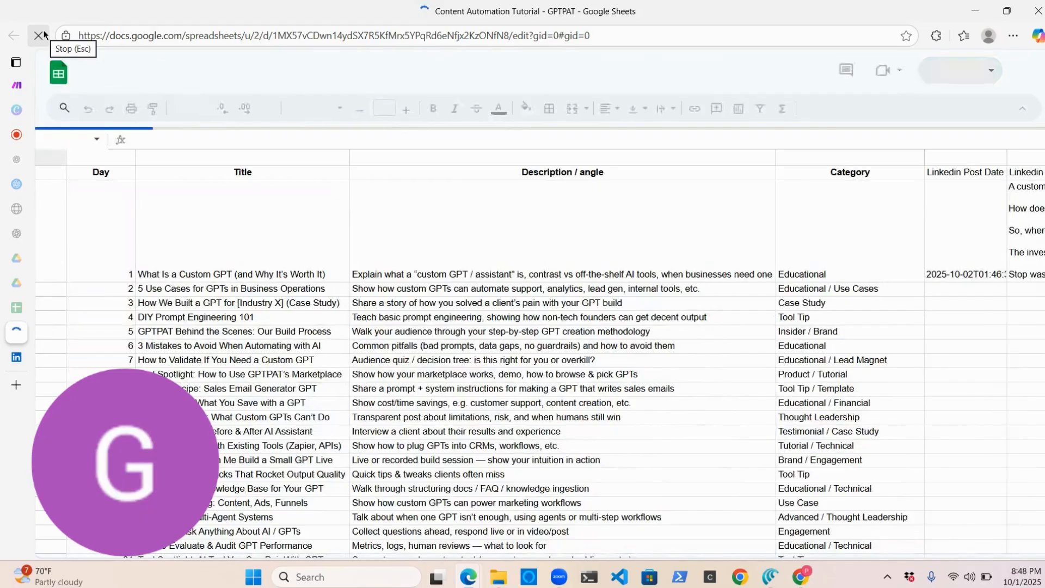
{"action": "scroll", "coordinate": [832, 249], "scroll_direction": "right", "scroll_amount": 3}
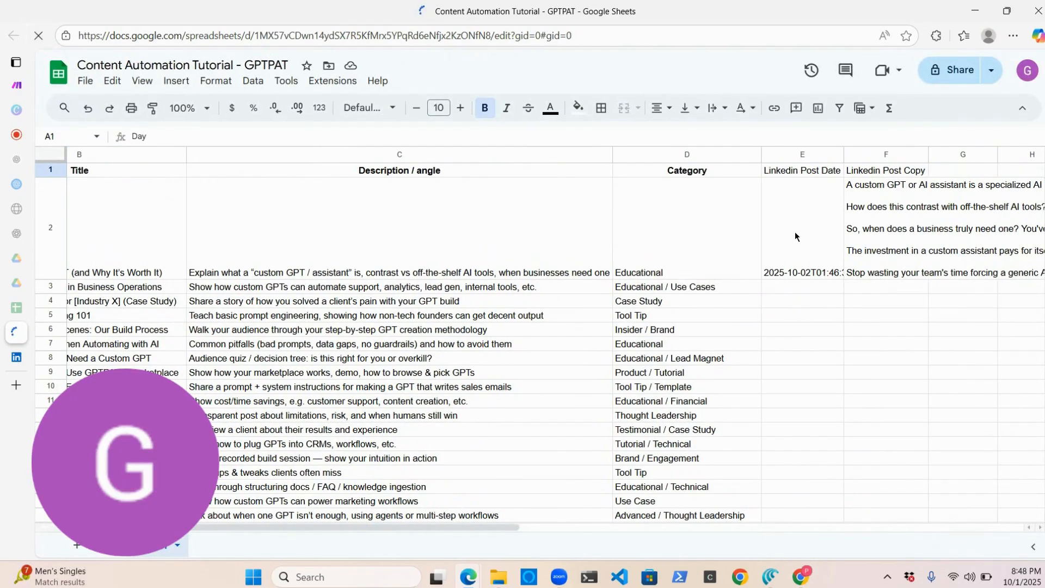
{"action": "scroll", "coordinate": [795, 232], "scroll_direction": "right", "scroll_amount": 3}
{"action": "left_click", "coordinate": [726, 220]}
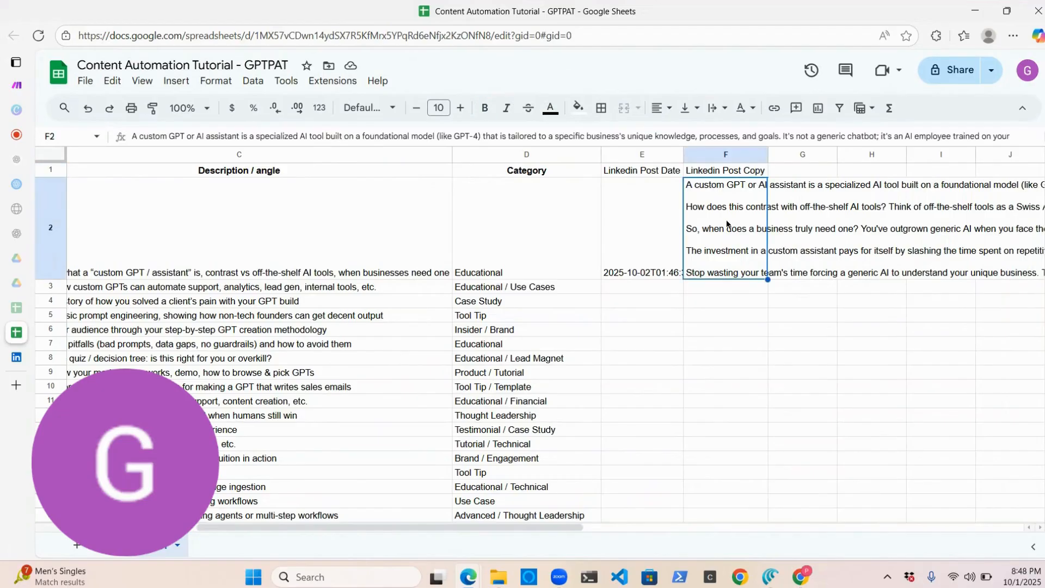
Compare the sheet's post copy with the newest post shown under the company page's recent posts on LinkedIn.
{"action": "mouse_move", "coordinate": [16, 215]}
{"action": "left_click", "coordinate": [394, 356]}
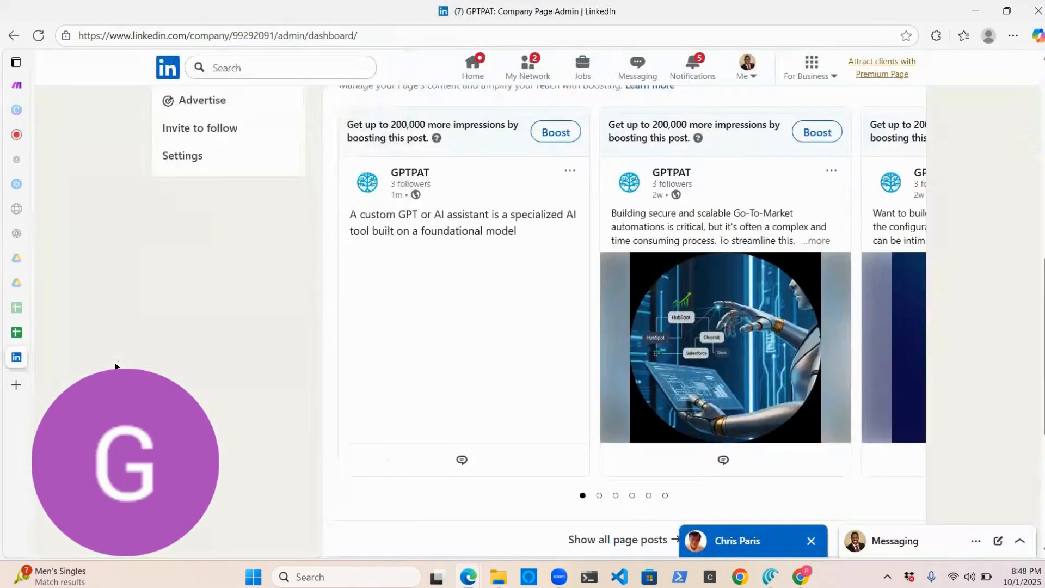
{"action": "scroll", "coordinate": [405, 189], "scroll_direction": "up", "scroll_amount": 5}
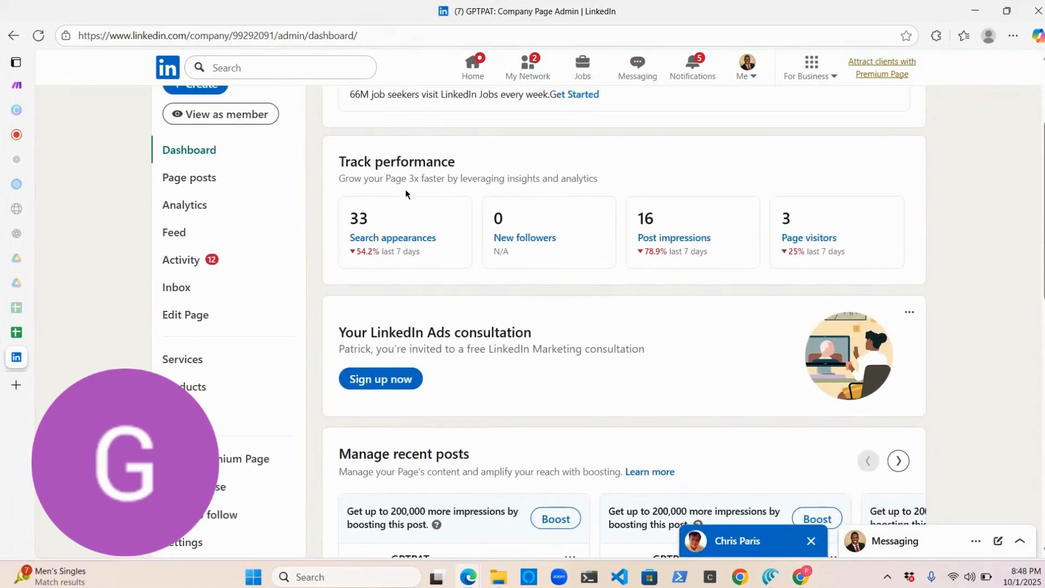
{"action": "scroll", "coordinate": [408, 198], "scroll_direction": "down", "scroll_amount": 5}
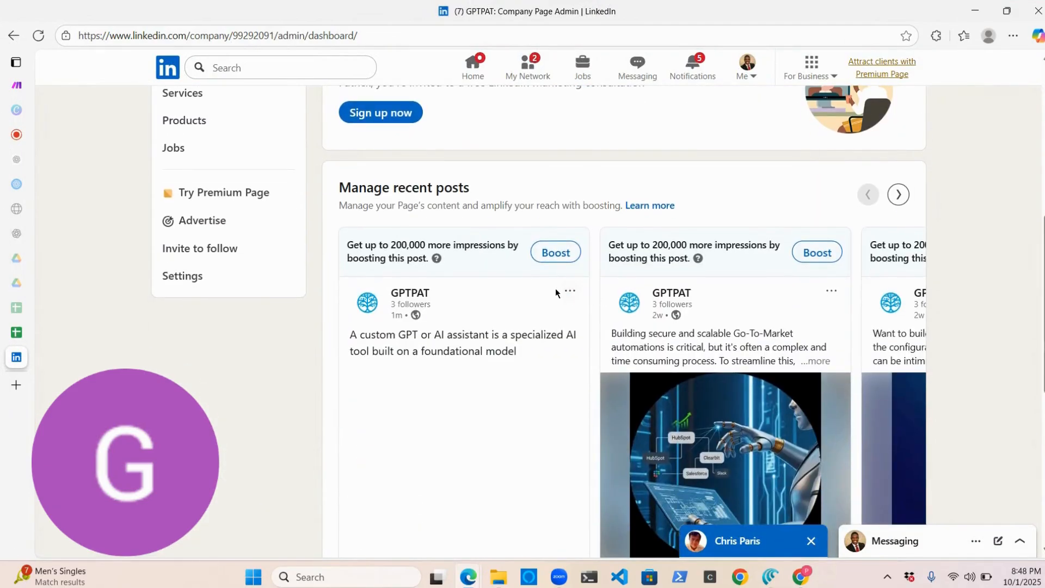
Reopen the LinkedIn module's settings in the Make scenario and review the Content mapping and its notes on escaping reserved elements.
{"action": "mouse_move", "coordinate": [51, 105]}
{"action": "left_click", "coordinate": [65, 86]}
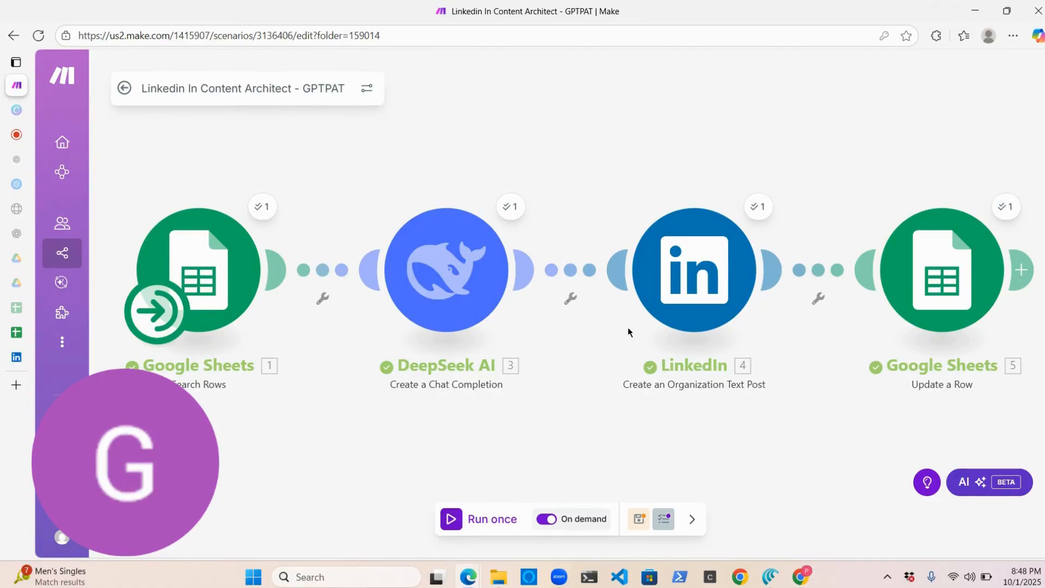
{"action": "left_click", "coordinate": [687, 267]}
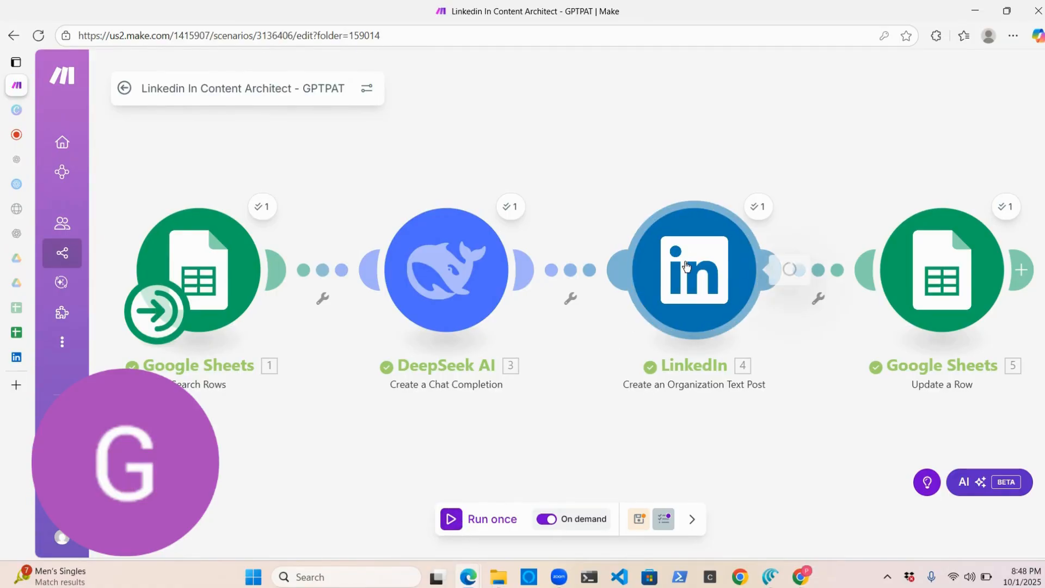
{"action": "scroll", "coordinate": [855, 325], "scroll_direction": "down", "scroll_amount": 1}
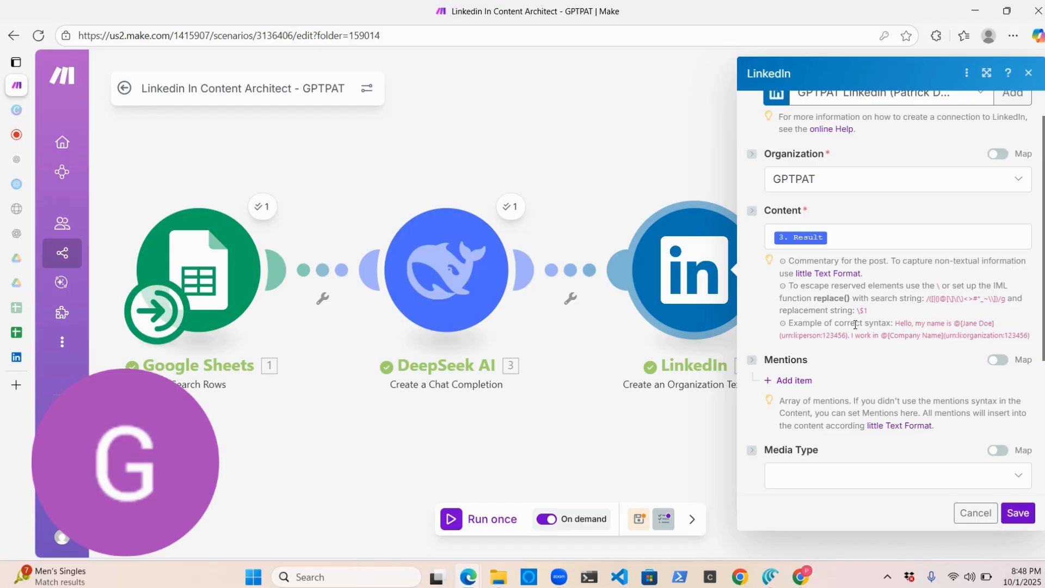
{"action": "scroll", "coordinate": [854, 325], "scroll_direction": "down", "scroll_amount": 1}
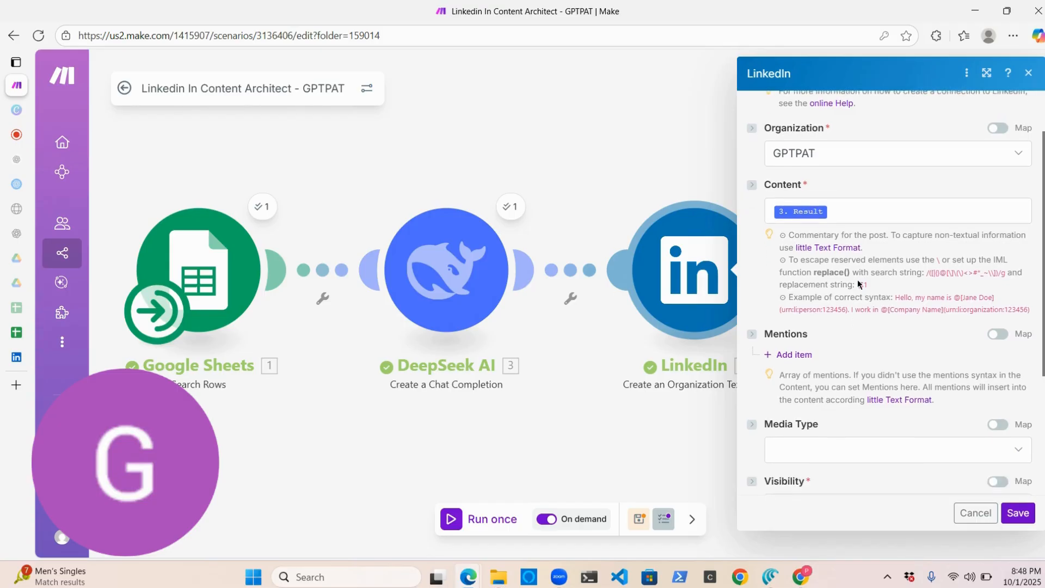
{"action": "left_click", "coordinate": [857, 214]}
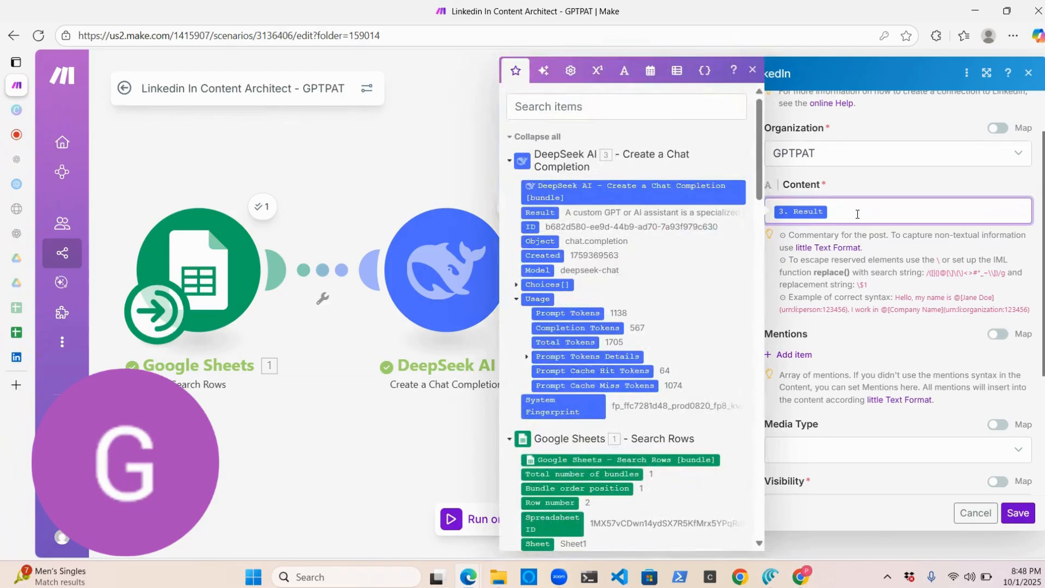
{"action": "left_click", "coordinate": [858, 175]}
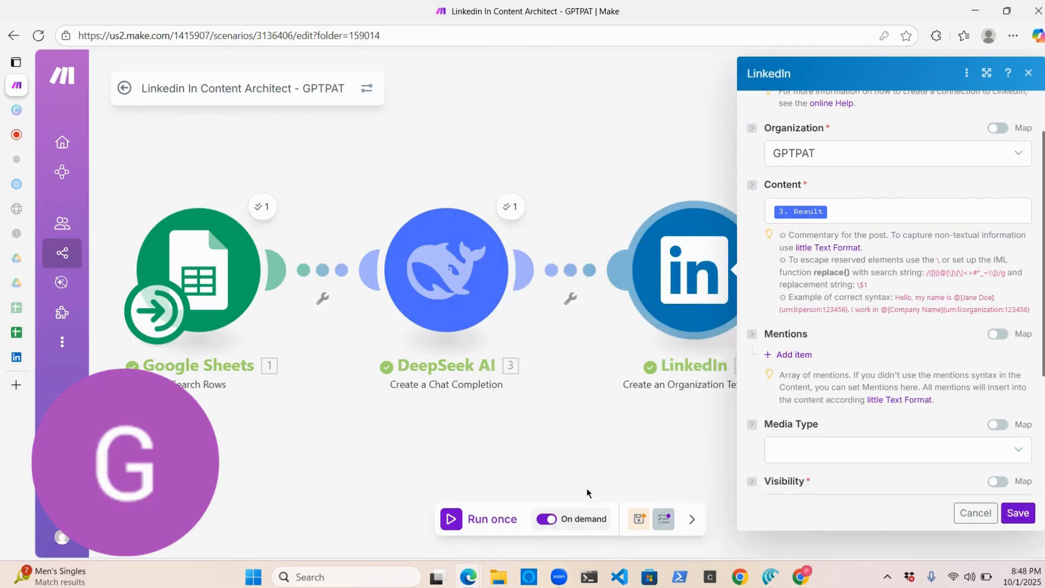
Run the Make scenario once more to publish a post for the next unposted calendar row.
{"action": "left_click", "coordinate": [451, 519]}
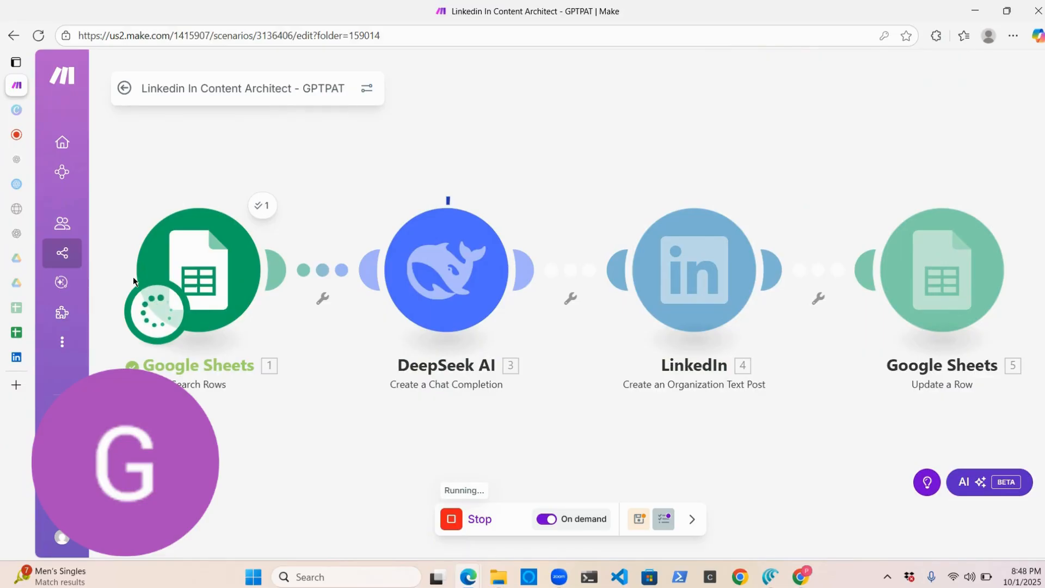
{"action": "mouse_move", "coordinate": [16, 387]}
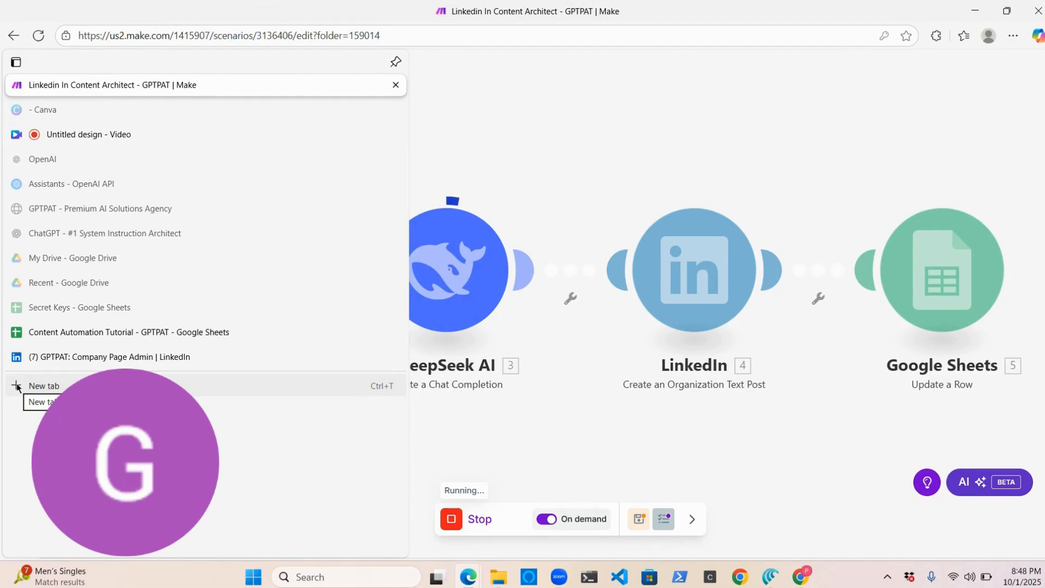
{"action": "left_click", "coordinate": [59, 358]}
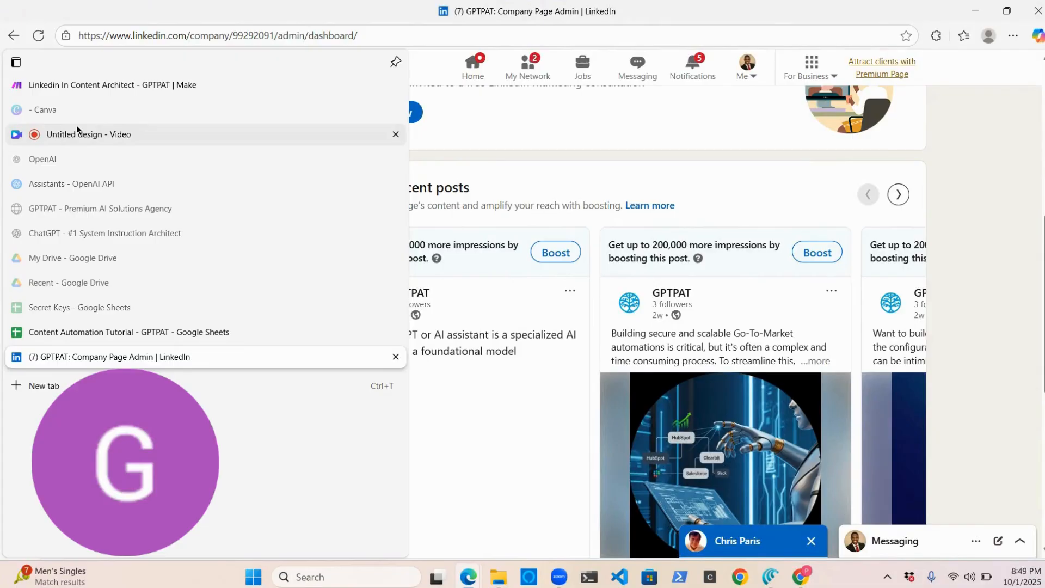
{"action": "left_click", "coordinate": [77, 129]}
{"action": "left_click", "coordinate": [84, 86]}
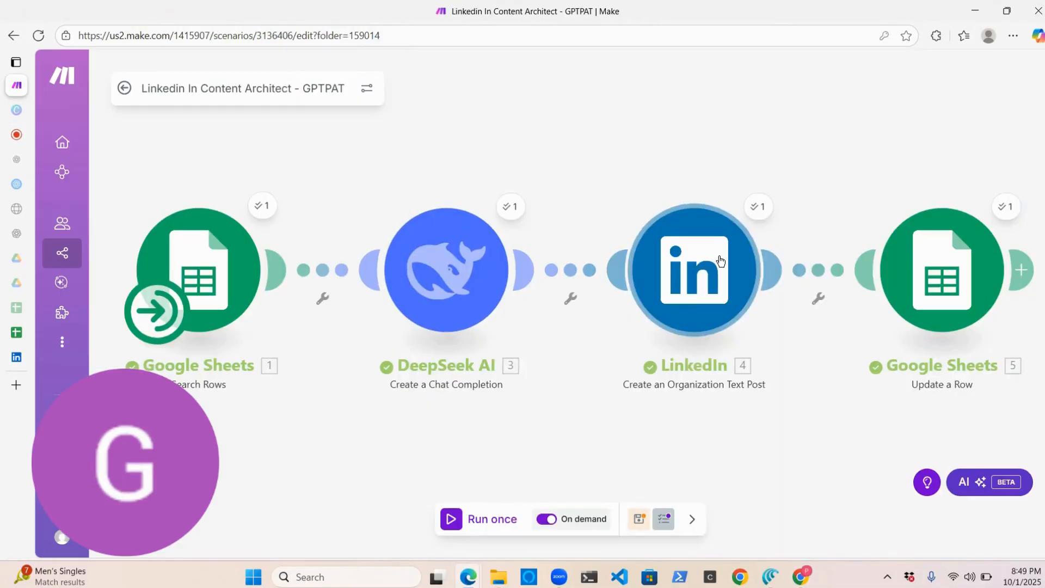
Reload the GPTPAT company dashboard on LinkedIn and open the newest post's full text.
{"action": "mouse_move", "coordinate": [16, 356]}
{"action": "left_click", "coordinate": [48, 359]}
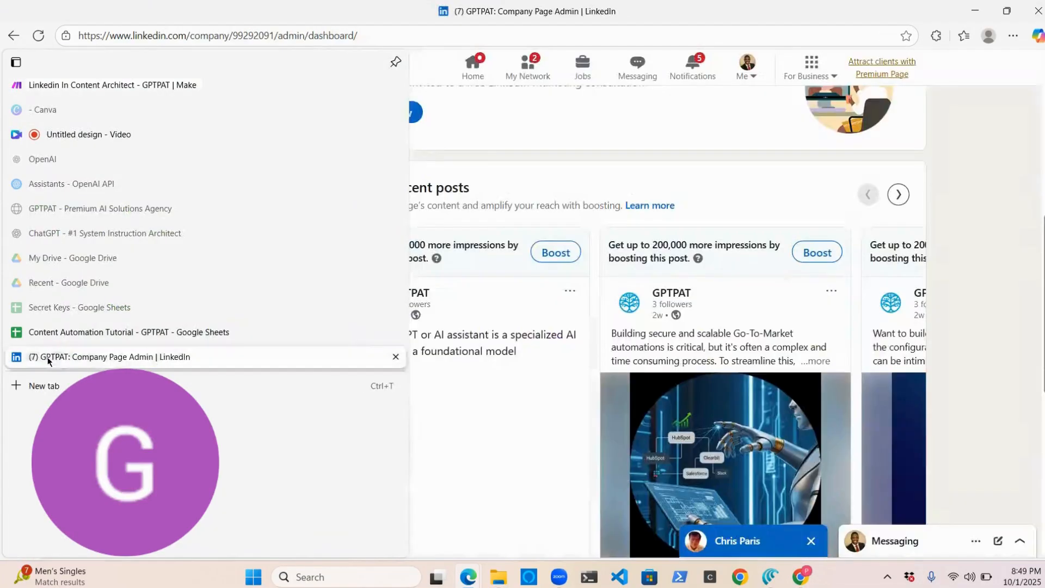
{"action": "left_click", "coordinate": [38, 36]}
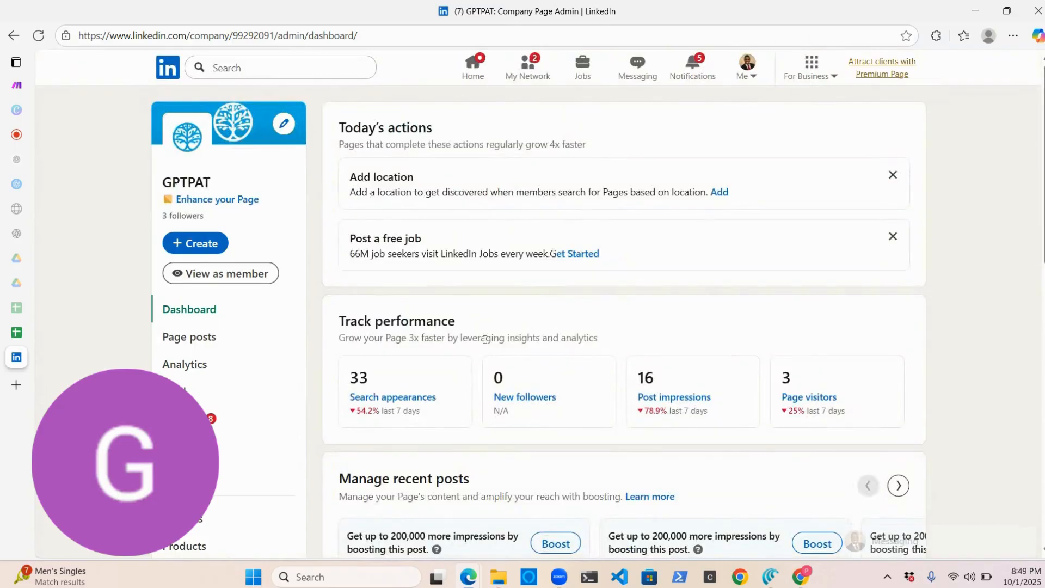
{"action": "scroll", "coordinate": [485, 340], "scroll_direction": "down", "scroll_amount": 9}
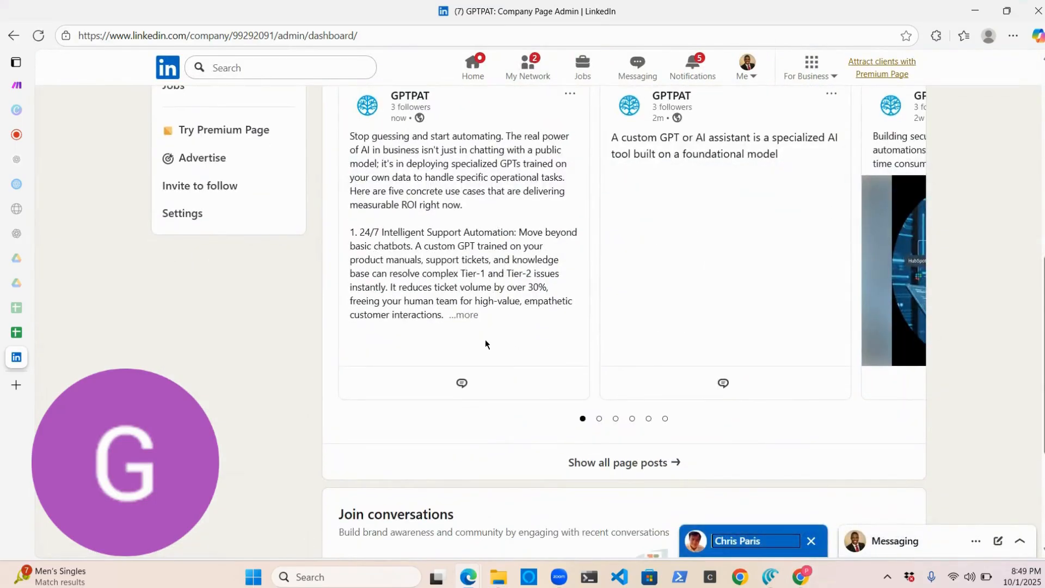
{"action": "left_click", "coordinate": [479, 316]}
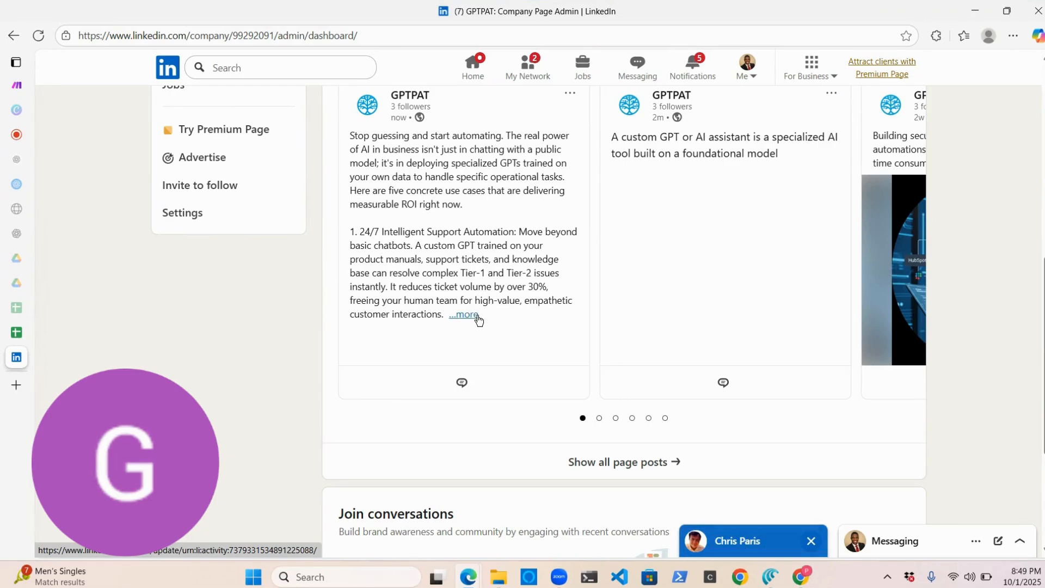
Read the newly published post from its introduction through its fifth numbered use case to check where the text ends.
{"action": "scroll", "coordinate": [585, 318], "scroll_direction": "down", "scroll_amount": 4}
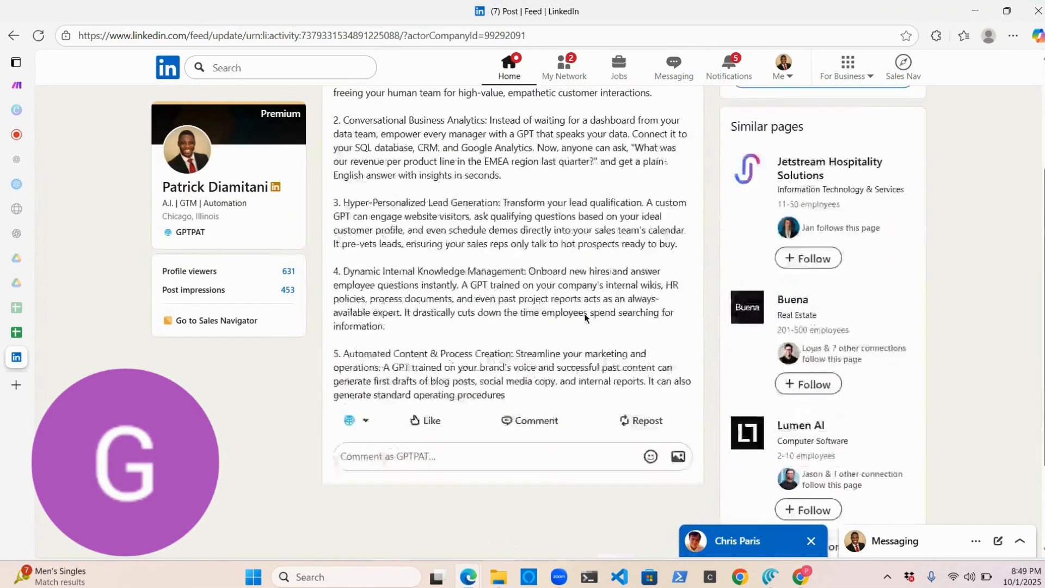
{"action": "scroll", "coordinate": [585, 317], "scroll_direction": "up", "scroll_amount": 5}
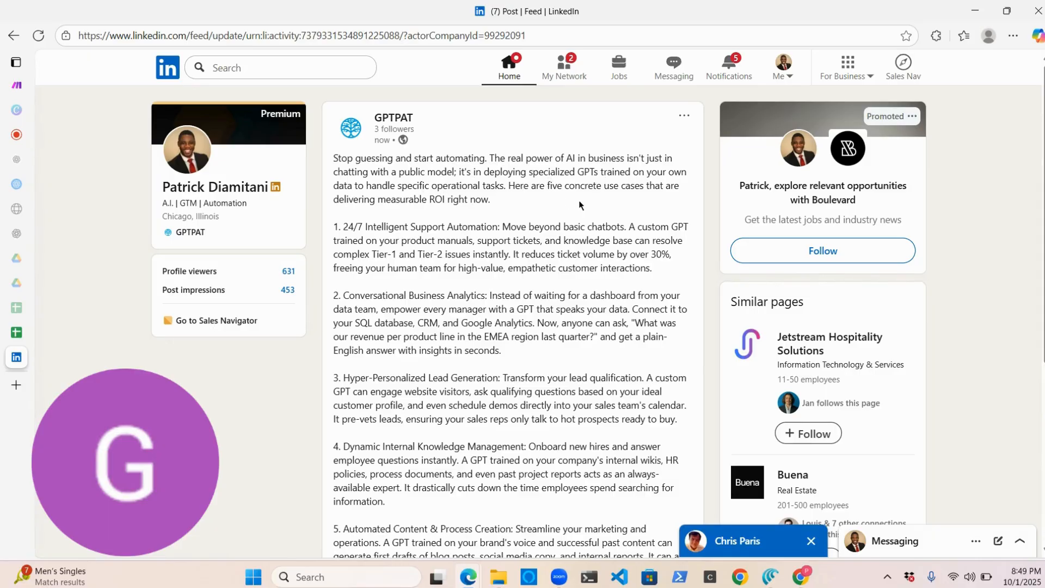
{"action": "scroll", "coordinate": [579, 205], "scroll_direction": "down", "scroll_amount": 1}
{"action": "scroll", "coordinate": [437, 214], "scroll_direction": "down", "scroll_amount": 3}
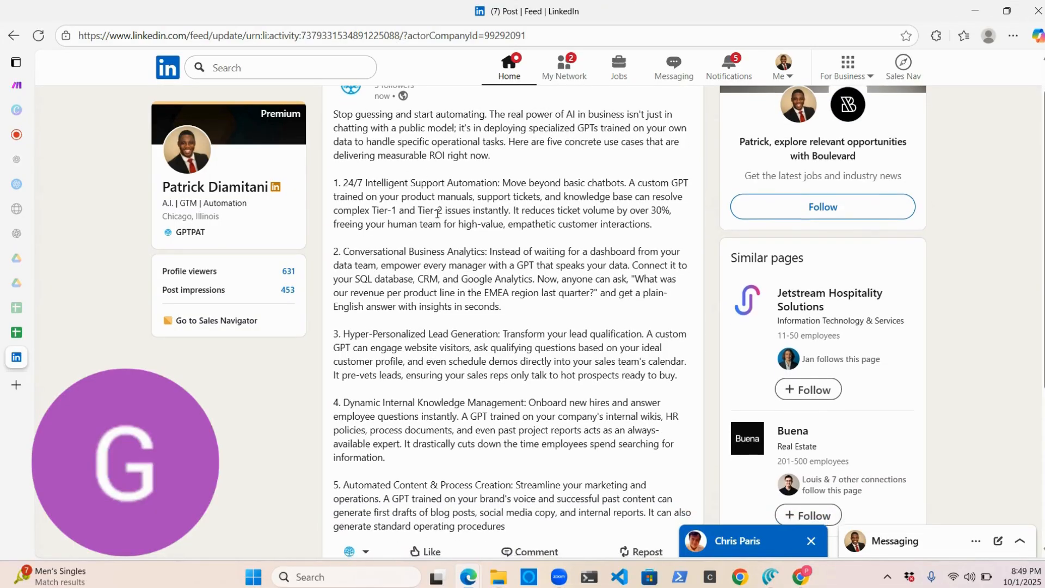
{"action": "scroll", "coordinate": [437, 213], "scroll_direction": "down", "scroll_amount": 1}
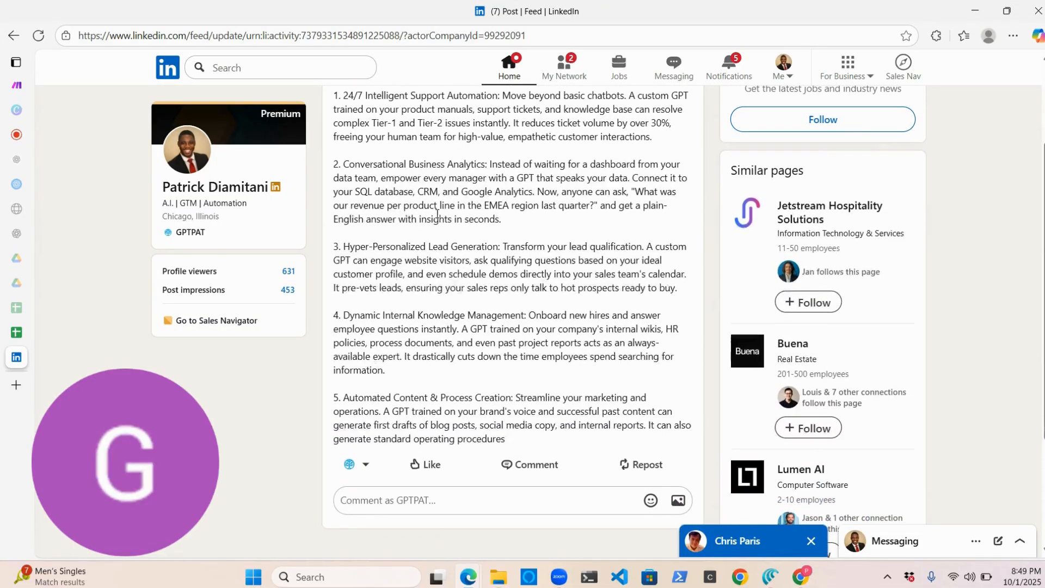
Switch to the Make scenario and inspect the input and output bundles from the Google Sheets Search Rows module's last run.
{"action": "mouse_move", "coordinate": [22, 93]}
{"action": "left_click", "coordinate": [68, 91]}
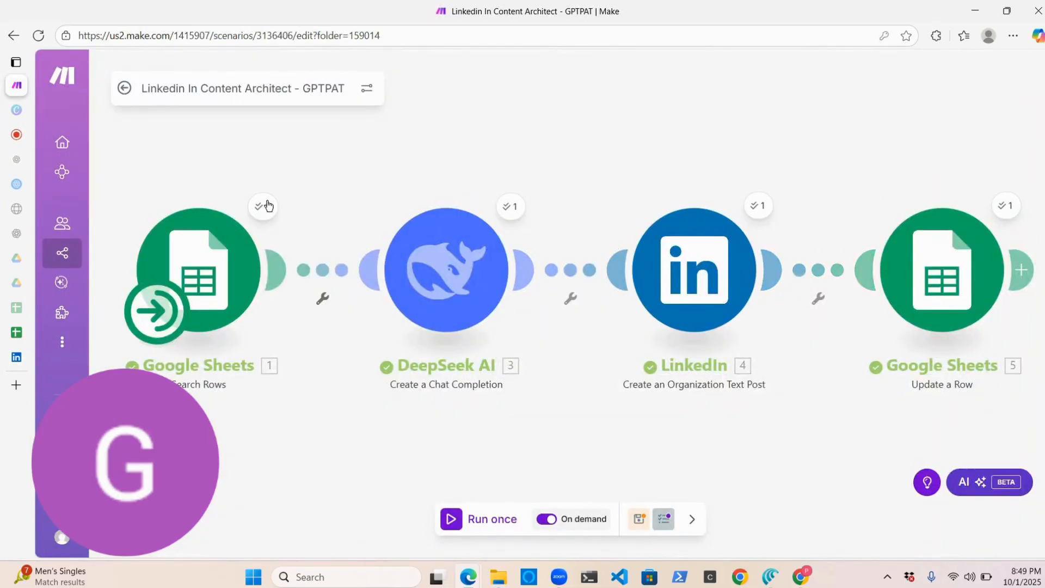
{"action": "left_click", "coordinate": [266, 206]}
{"action": "scroll", "coordinate": [423, 435], "scroll_direction": "down", "scroll_amount": 2}
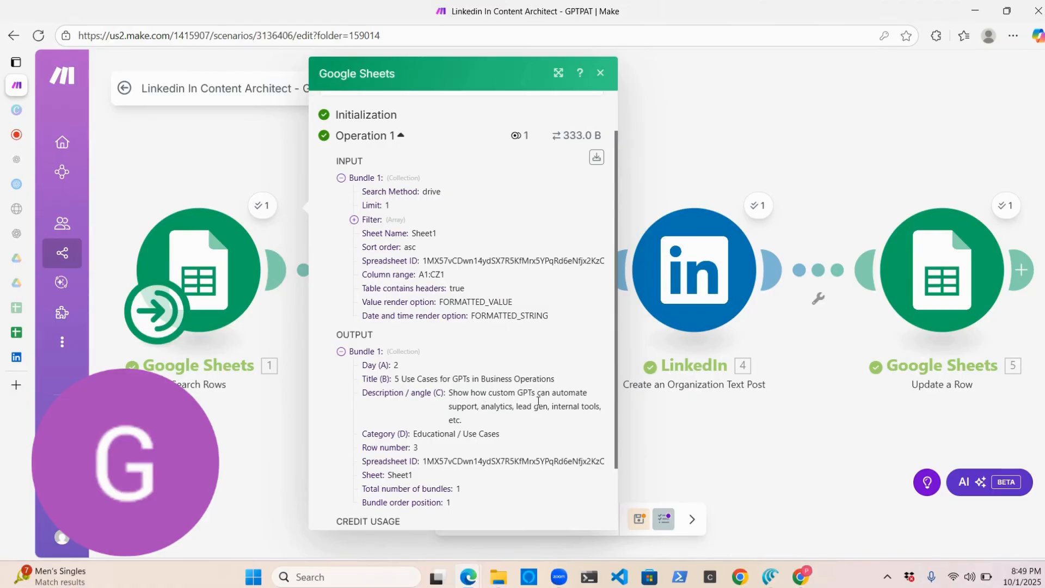
{"action": "left_click", "coordinate": [688, 147]}
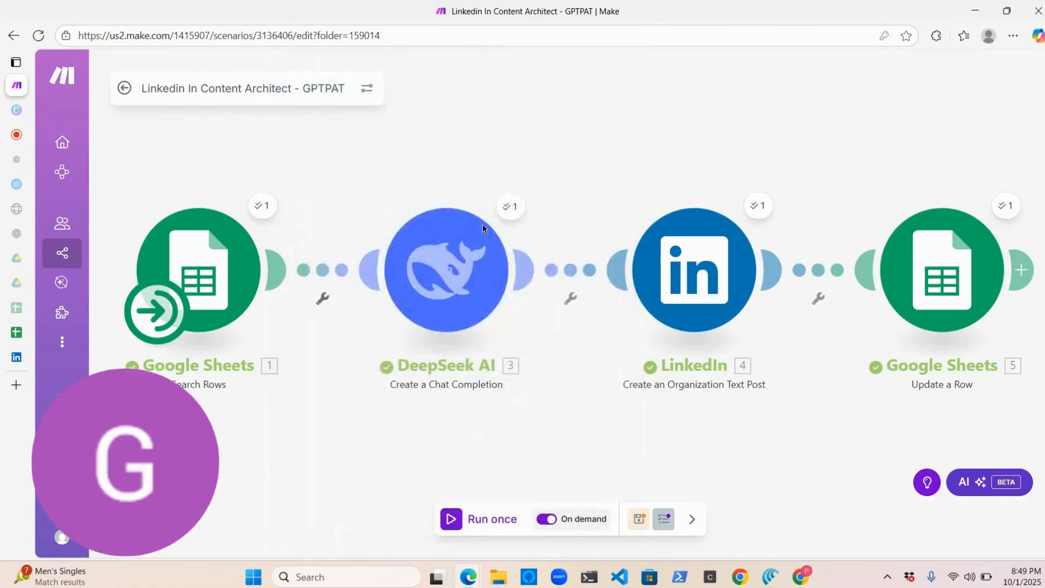
Inspect the DeepSeek AI module's last run and expand its output Result to read the generated post text.
{"action": "left_click", "coordinate": [524, 209]}
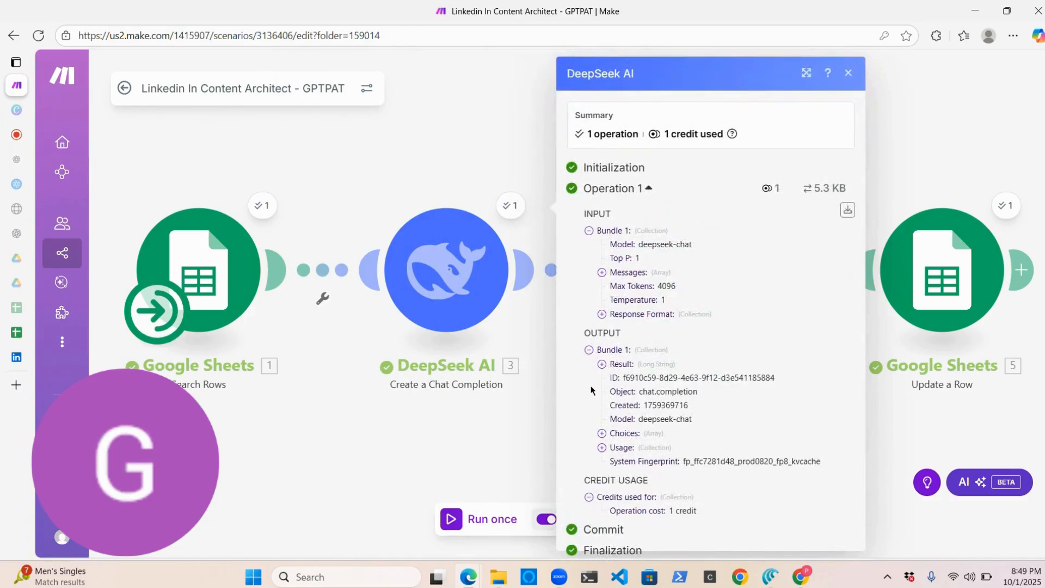
{"action": "left_click", "coordinate": [602, 365]}
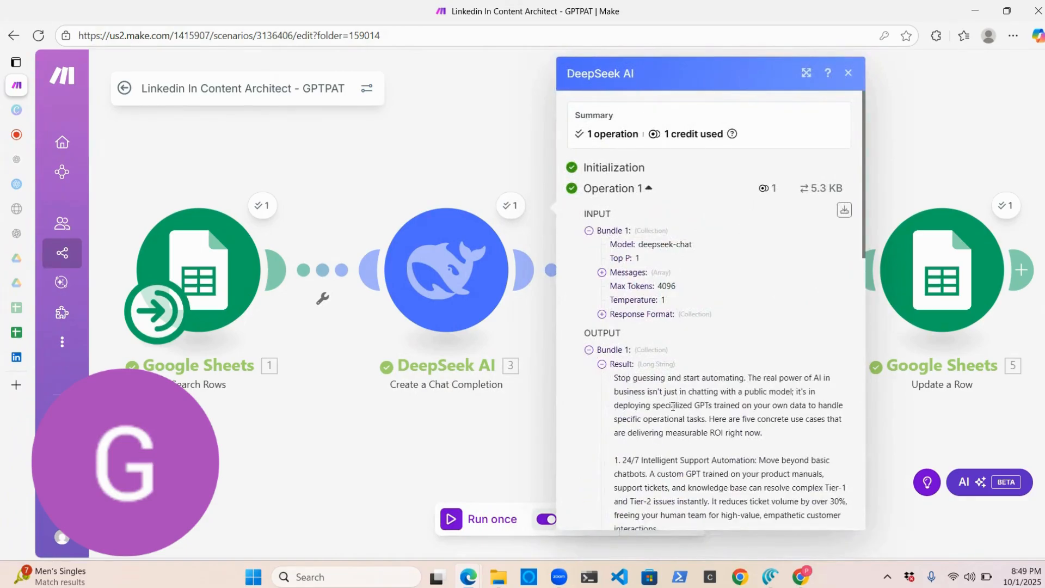
{"action": "scroll", "coordinate": [686, 381], "scroll_direction": "down", "scroll_amount": 1}
{"action": "left_click", "coordinate": [910, 148]}
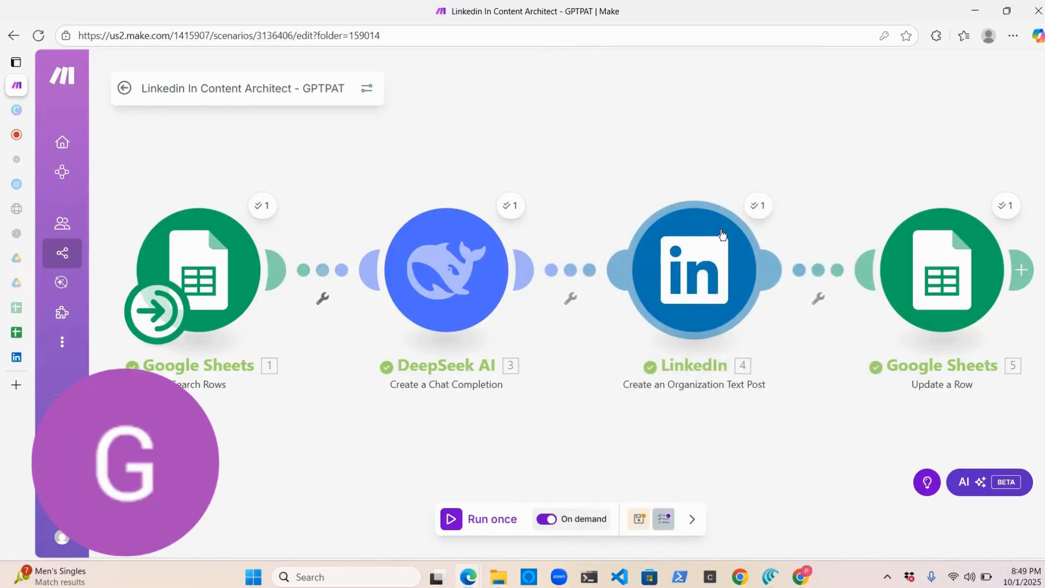
Inspect the LinkedIn module's last run and collapse its output bundle.
{"action": "left_click", "coordinate": [754, 211]}
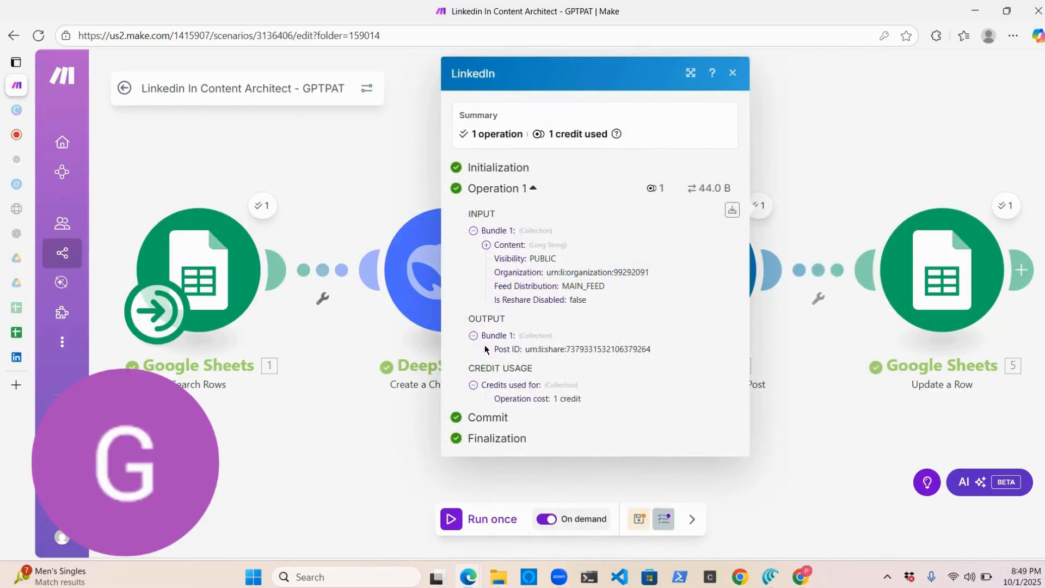
{"action": "left_click", "coordinate": [473, 335]}
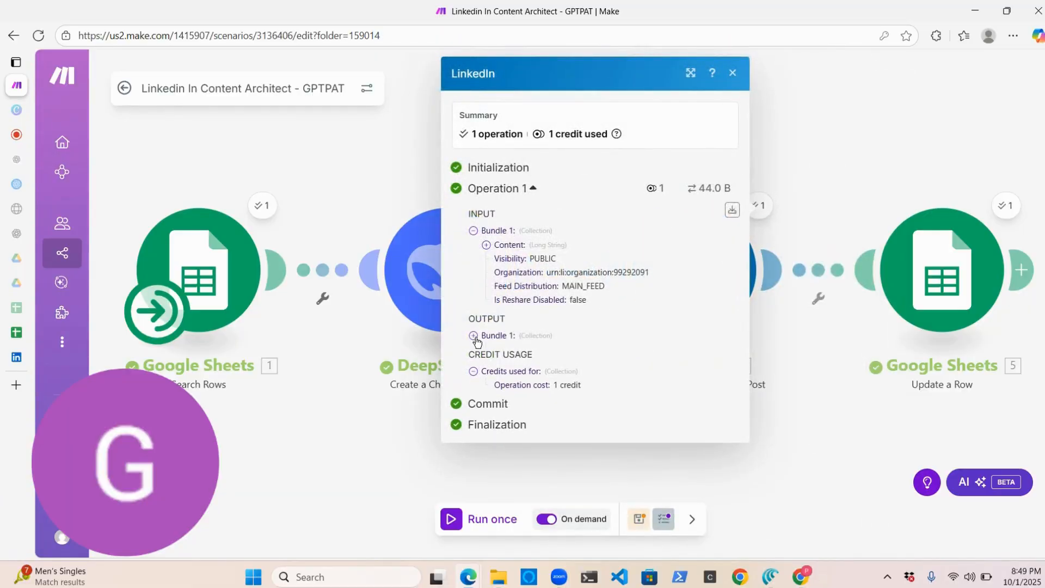
{"action": "left_click", "coordinate": [865, 169]}
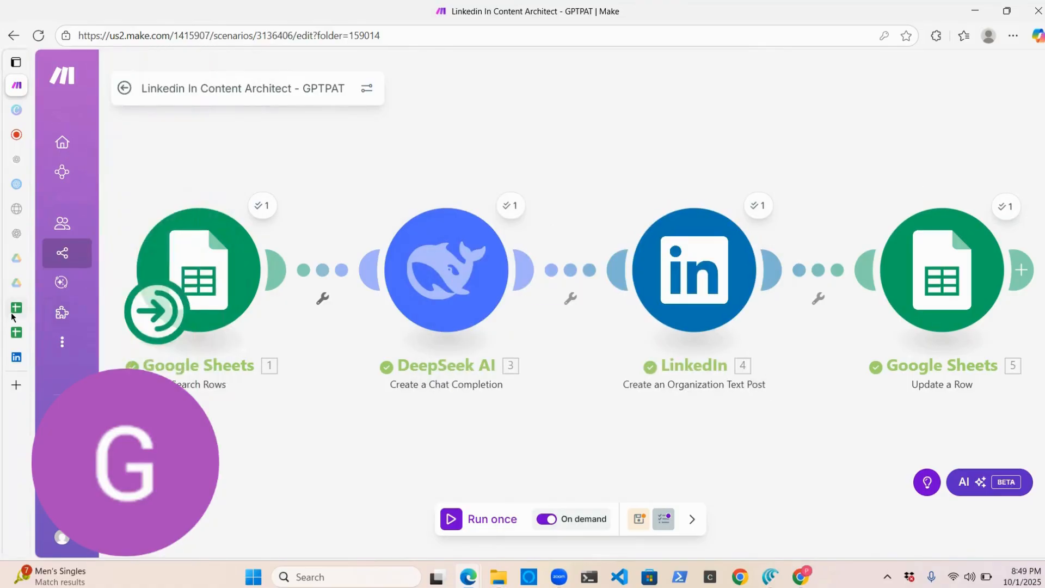
Switch to the Content Automation Tutorial - GPTPAT spreadsheet and check the post date and copy against the calendar rows.
{"action": "mouse_move", "coordinate": [33, 311]}
{"action": "left_click", "coordinate": [91, 332]}
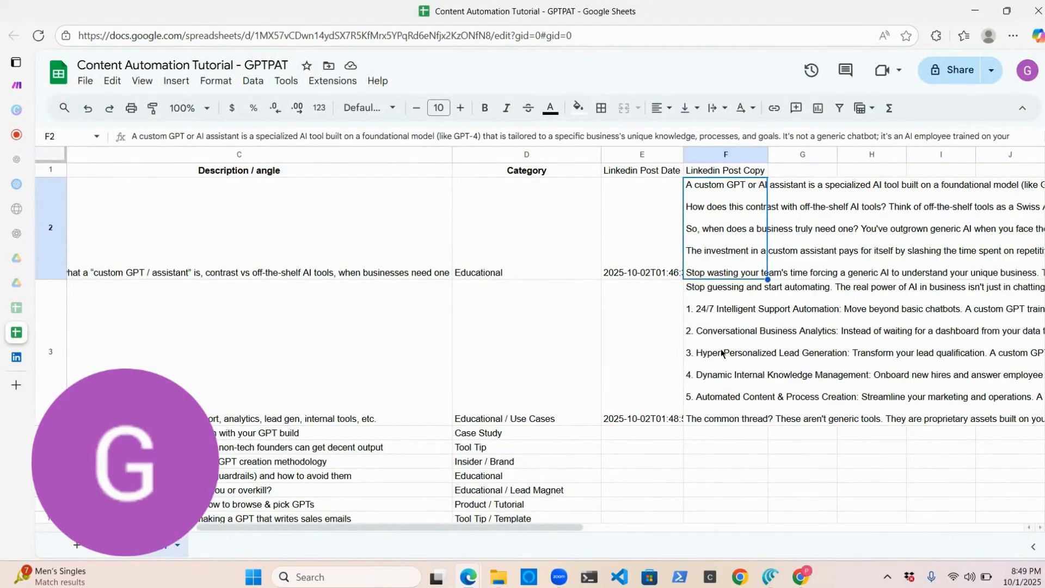
{"action": "scroll", "coordinate": [466, 362], "scroll_direction": "left", "scroll_amount": 6}
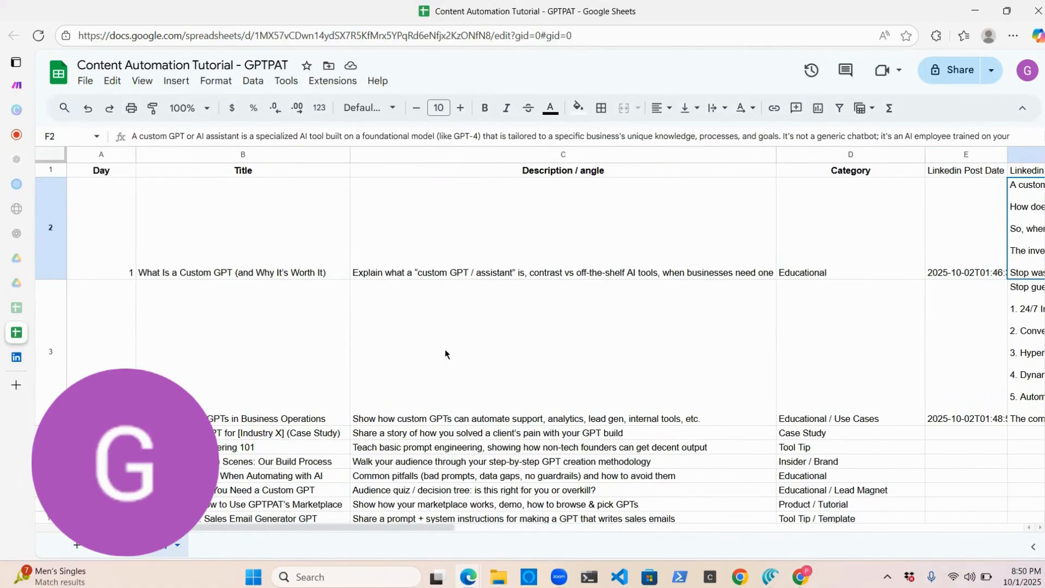
Return to the LinkedIn content scenario in Make and save it.
{"action": "mouse_move", "coordinate": [44, 245]}
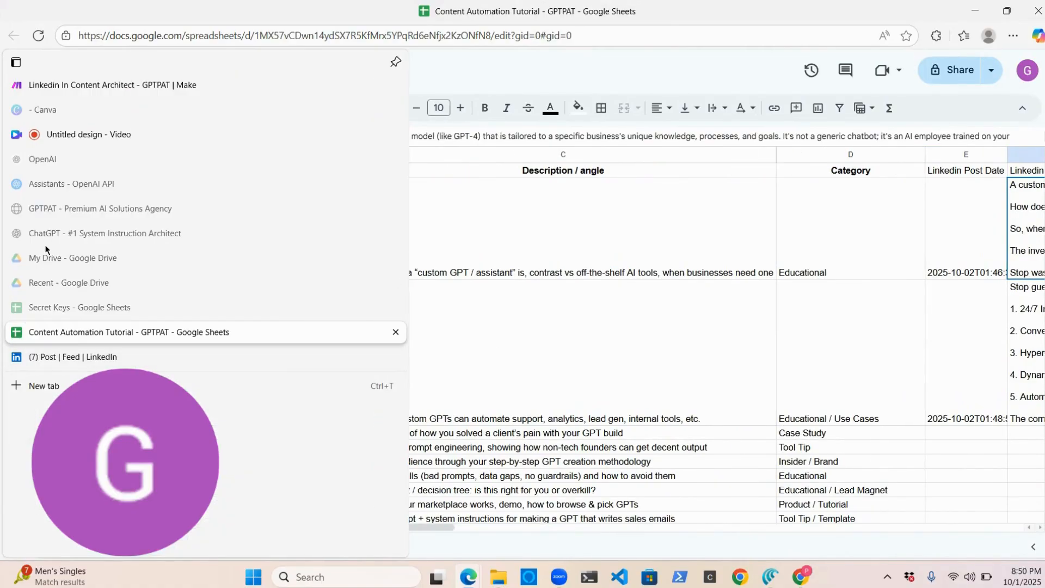
{"action": "left_click", "coordinate": [79, 90]}
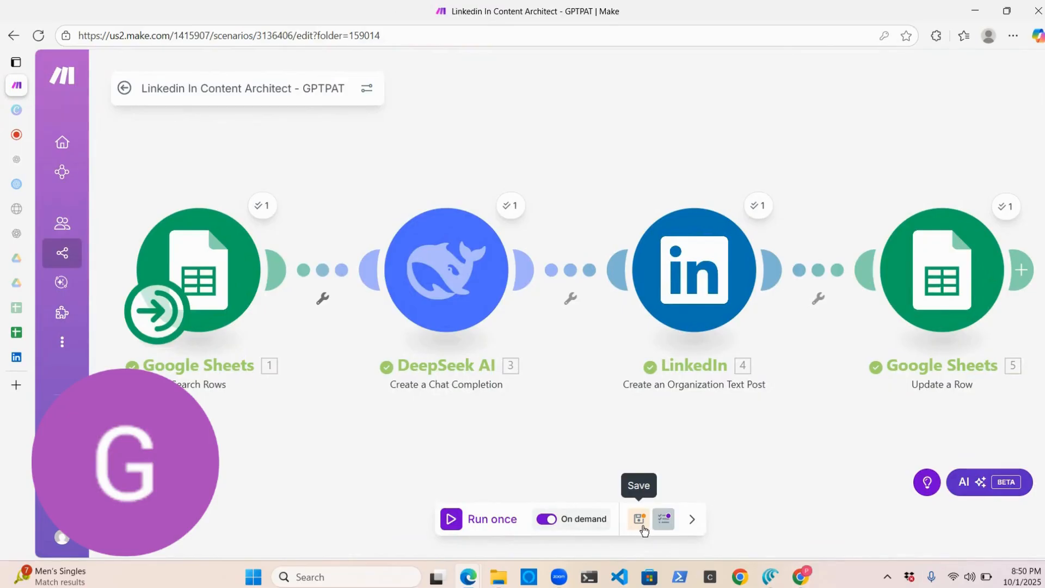
{"action": "left_click", "coordinate": [643, 526]}
Schedule the scenario to run every day at 9:00 AM.
{"action": "left_click", "coordinate": [599, 527]}
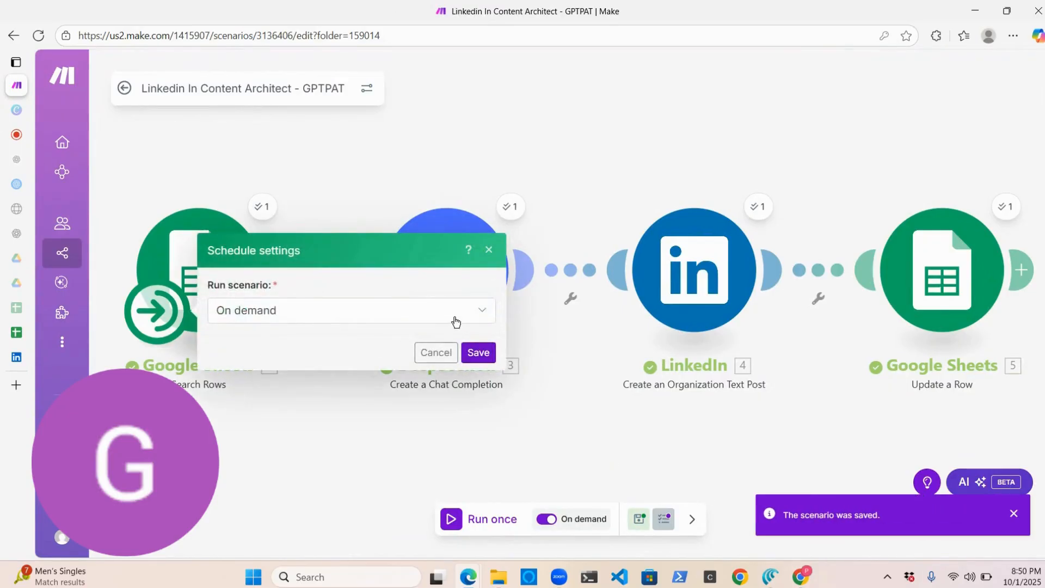
{"action": "left_click", "coordinate": [456, 321]}
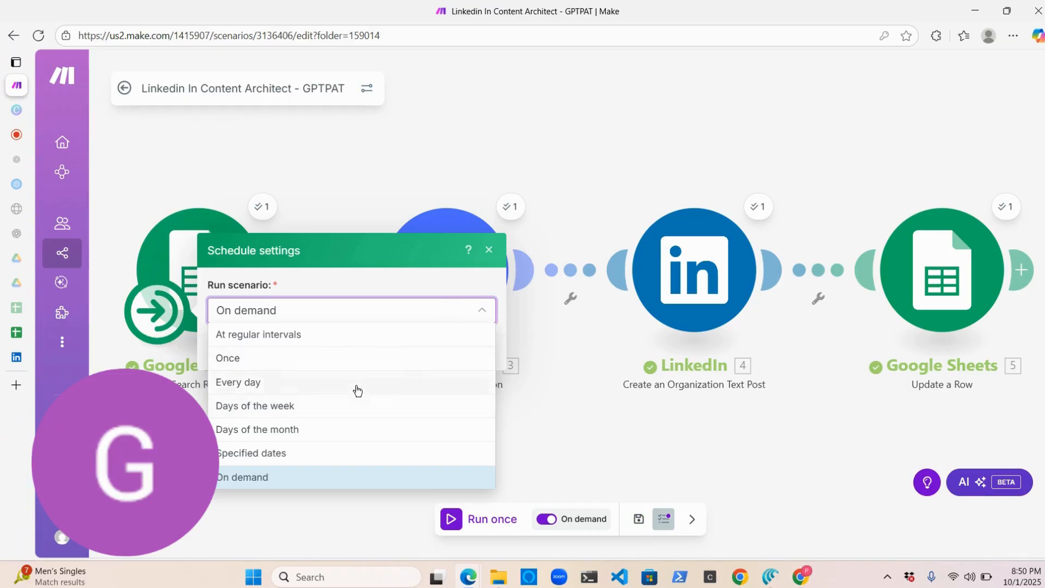
{"action": "left_click", "coordinate": [357, 384]}
{"action": "left_click", "coordinate": [318, 323]}
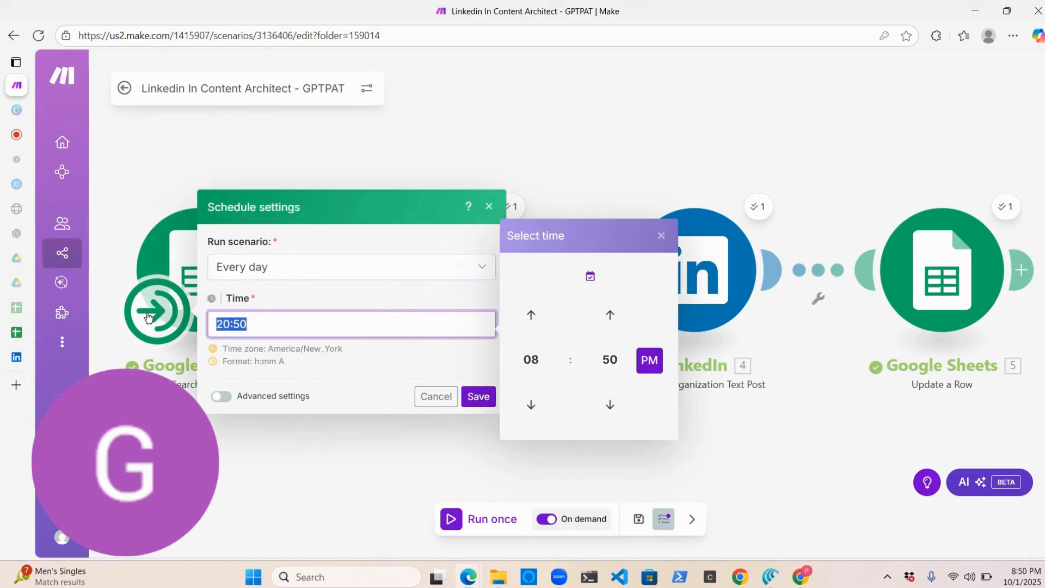
{"action": "type", "text": "9"}
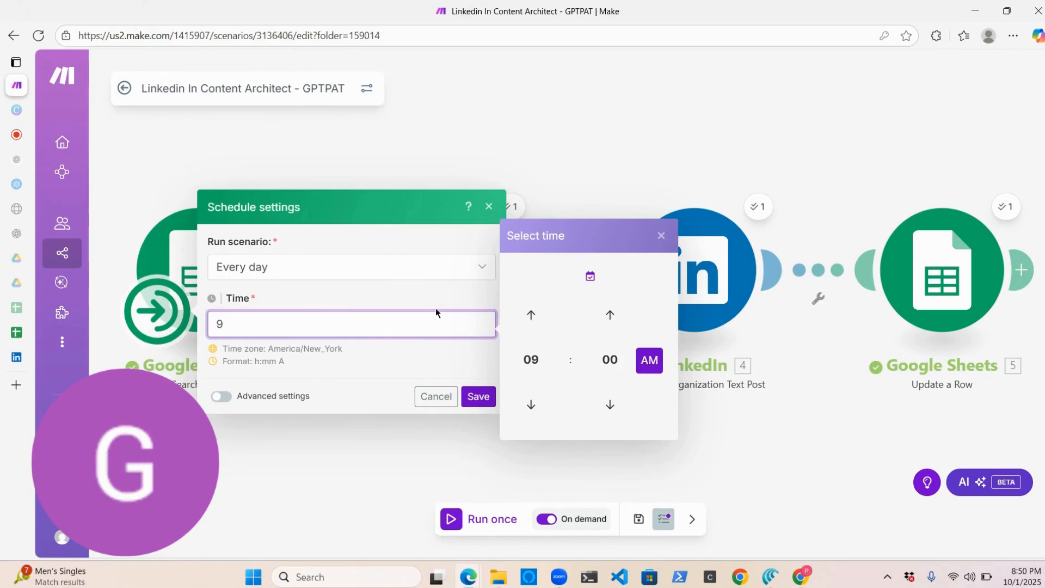
{"action": "left_click", "coordinate": [475, 390]}
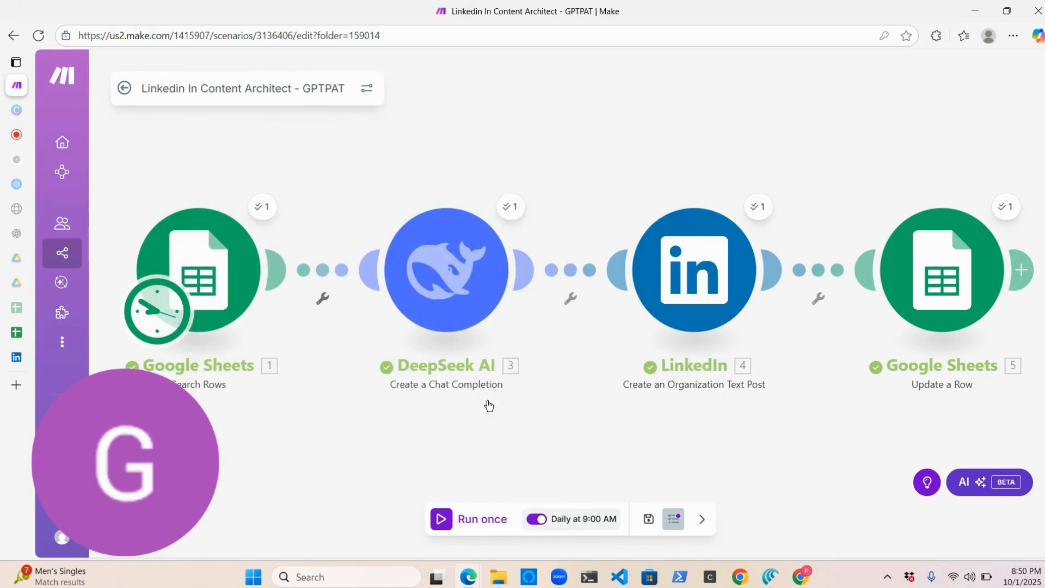
Save the scenario with its daily schedule and run it once for the next unposted calendar row.
{"action": "left_click", "coordinate": [651, 523]}
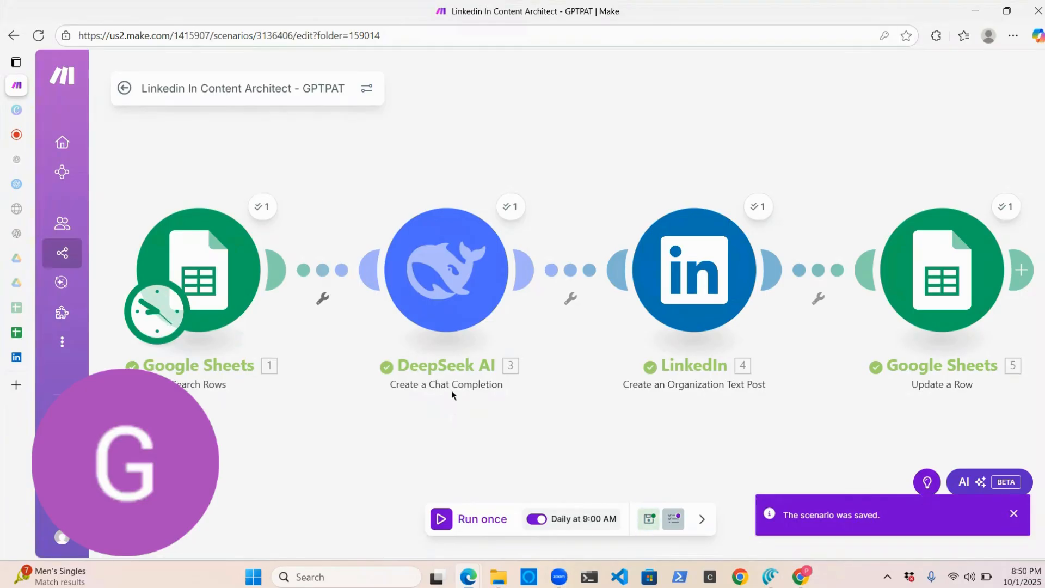
{"action": "left_click", "coordinate": [441, 526]}
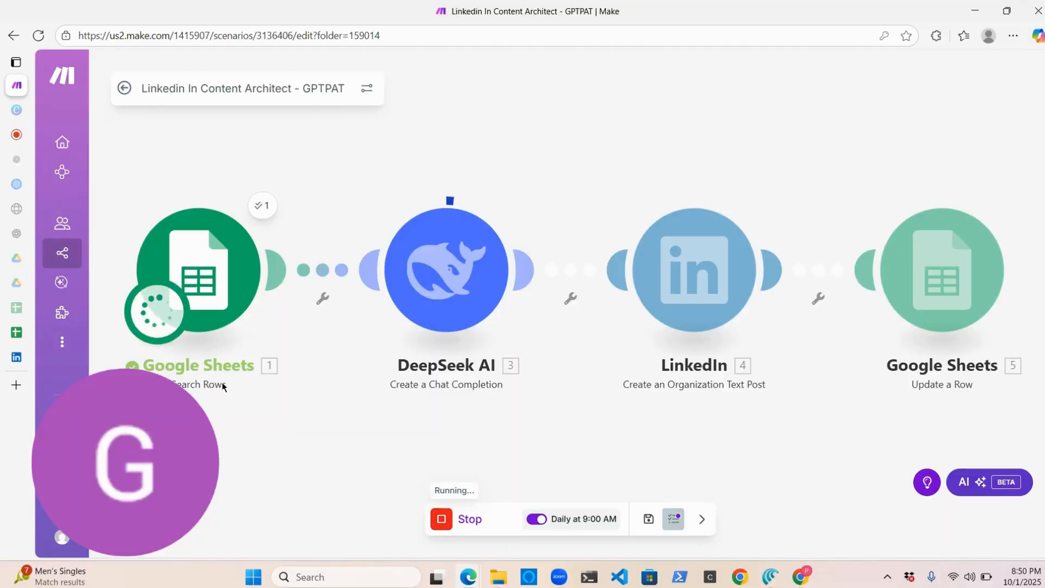
{"action": "mouse_move", "coordinate": [29, 185]}
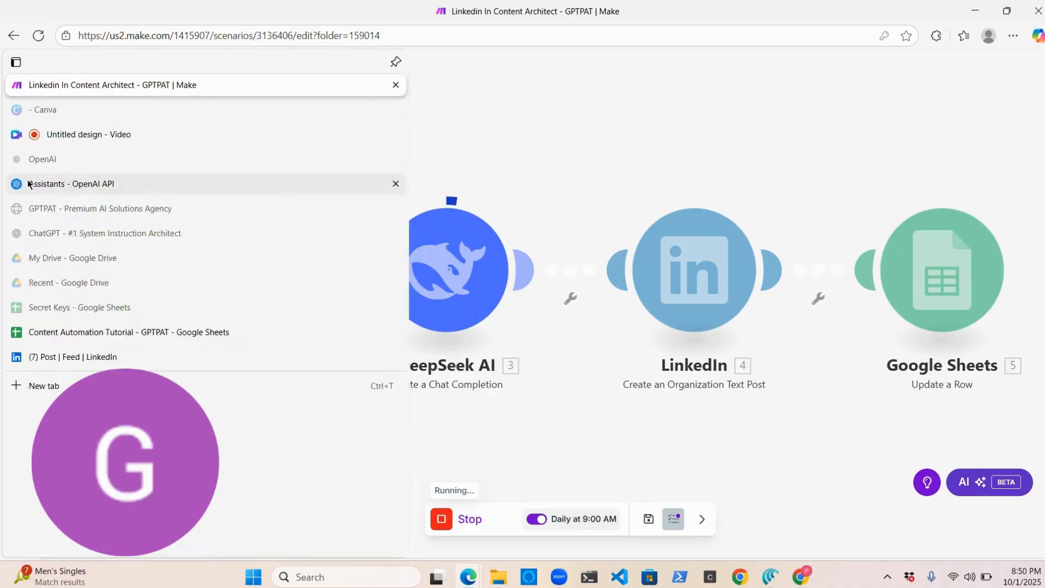
{"action": "left_click", "coordinate": [84, 134]}
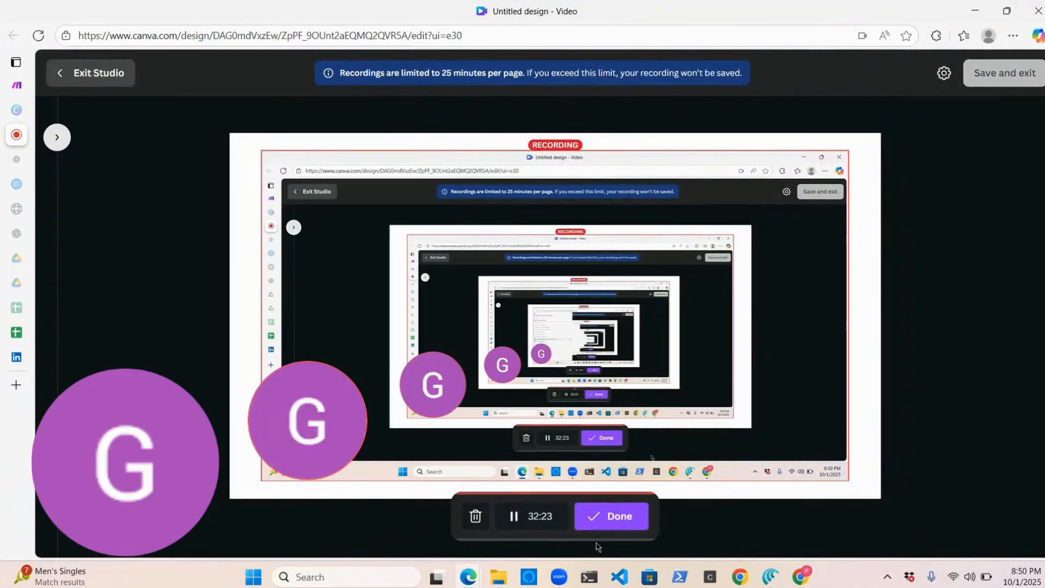